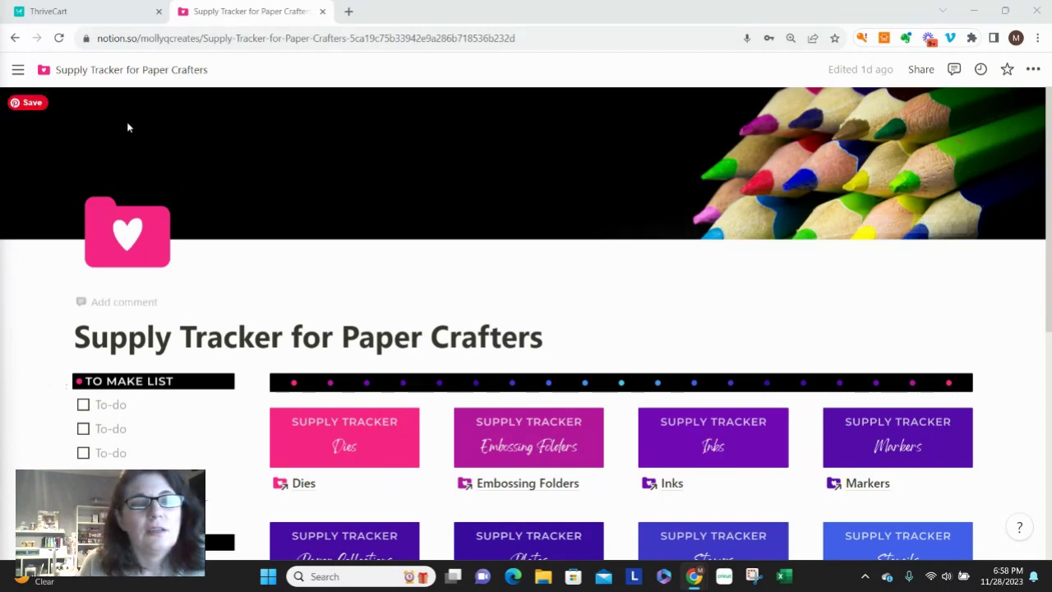
# Step: Look over the Supply Tracker dashboard, open its Inks page and examine the layout
pyautogui.scroll(-5, 472, 132)
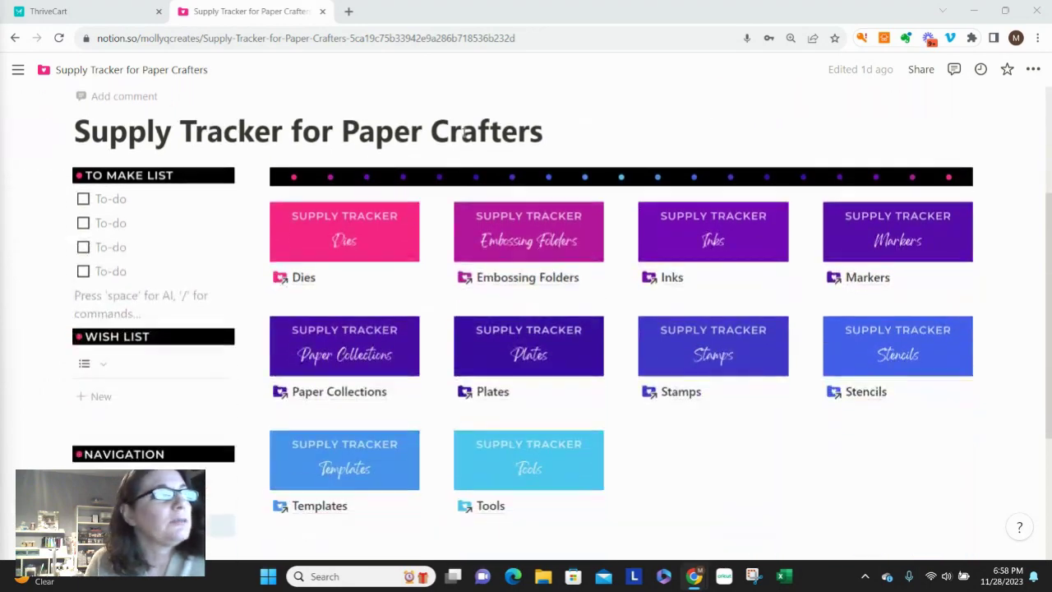
pyautogui.scroll(3, 448, 135)
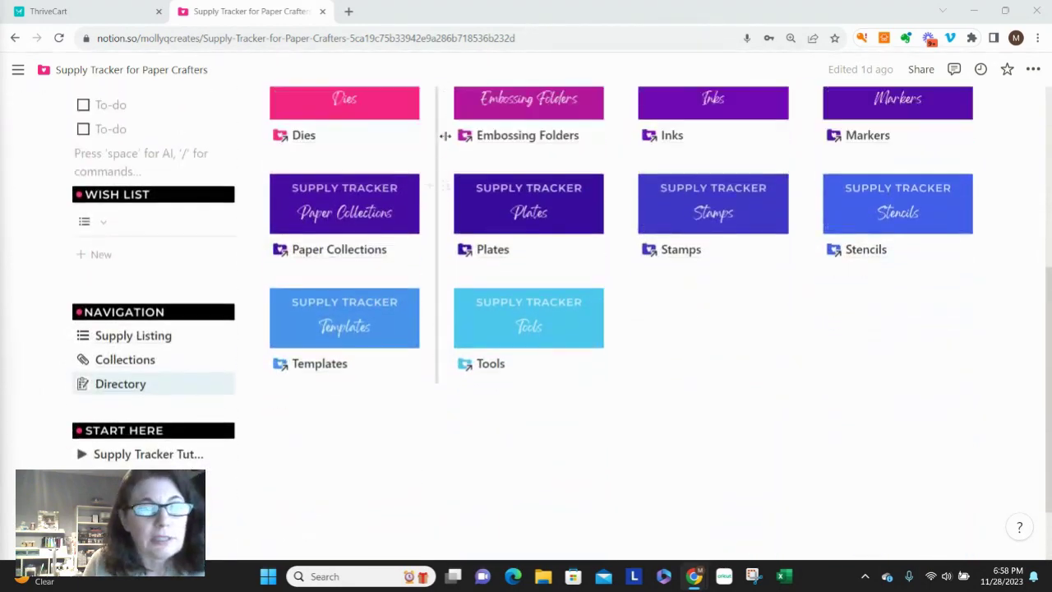
pyautogui.scroll(2, 444, 131)
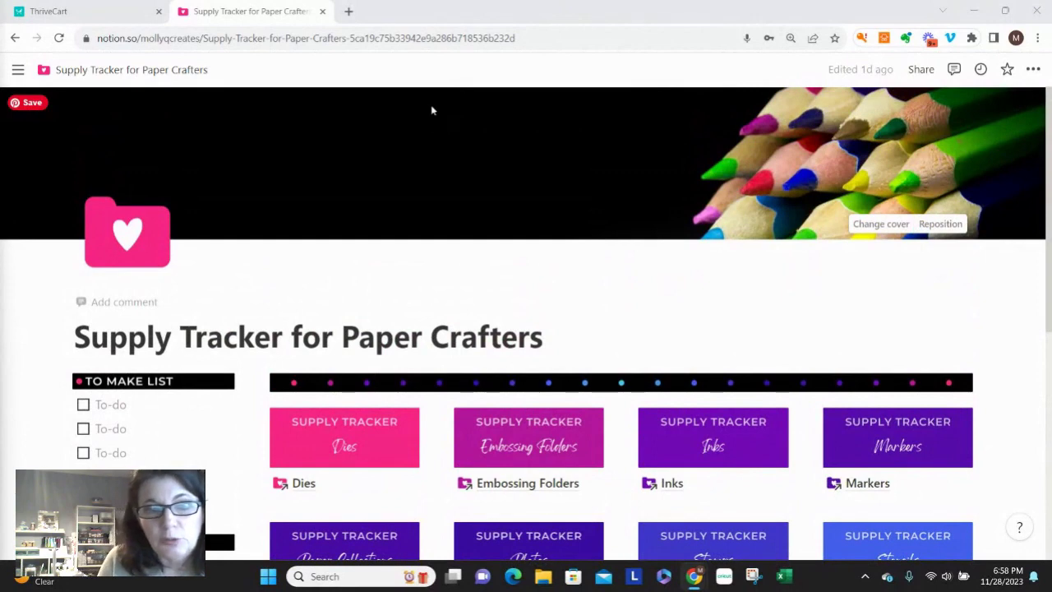
pyautogui.scroll(-2, 505, 170)
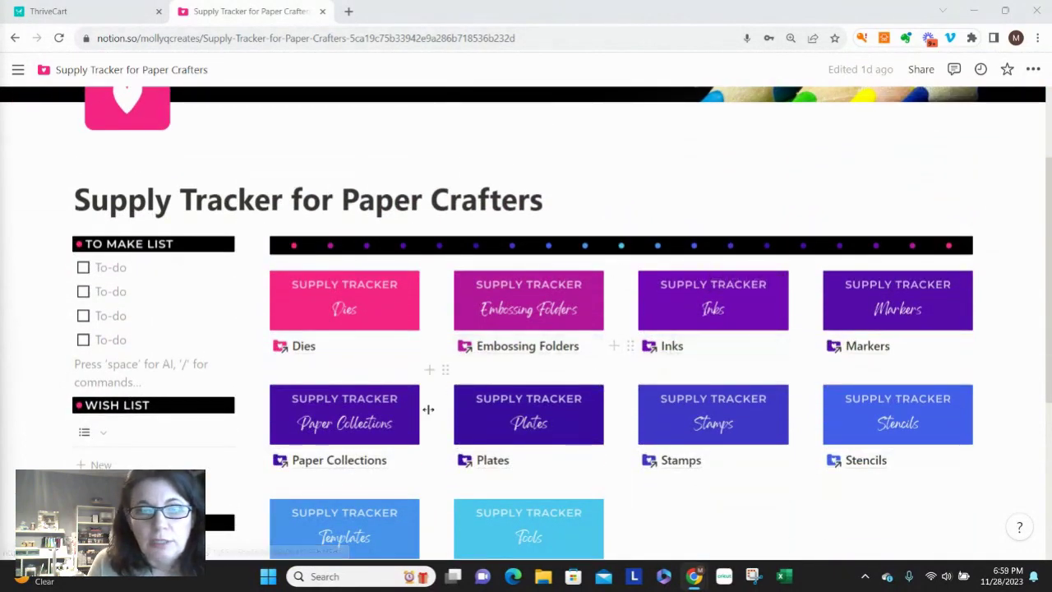
pyautogui.click(665, 353)
pyautogui.scroll(-3, 426, 281)
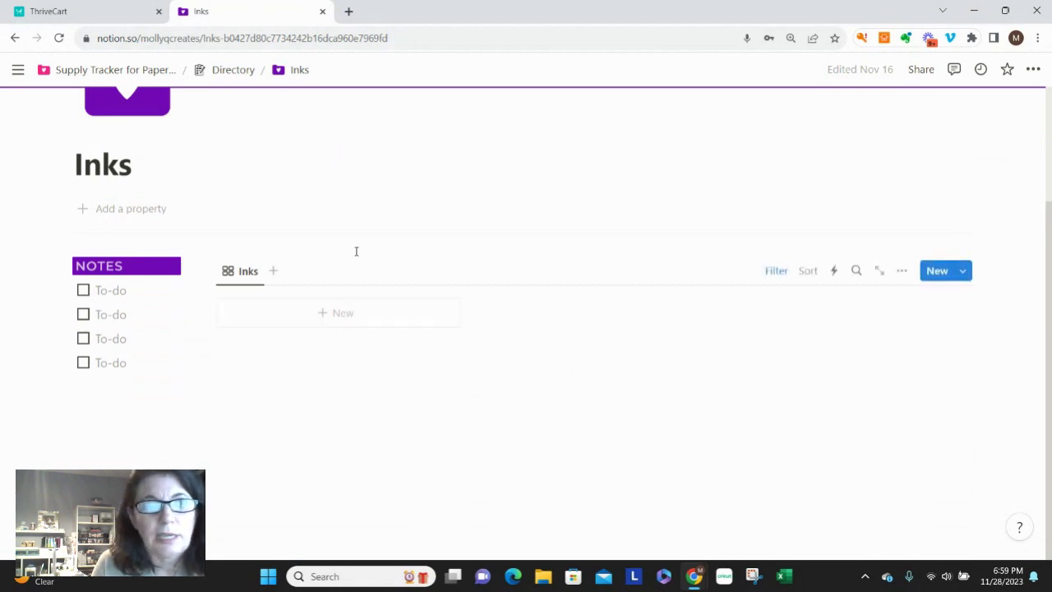
pyautogui.scroll(3, 357, 252)
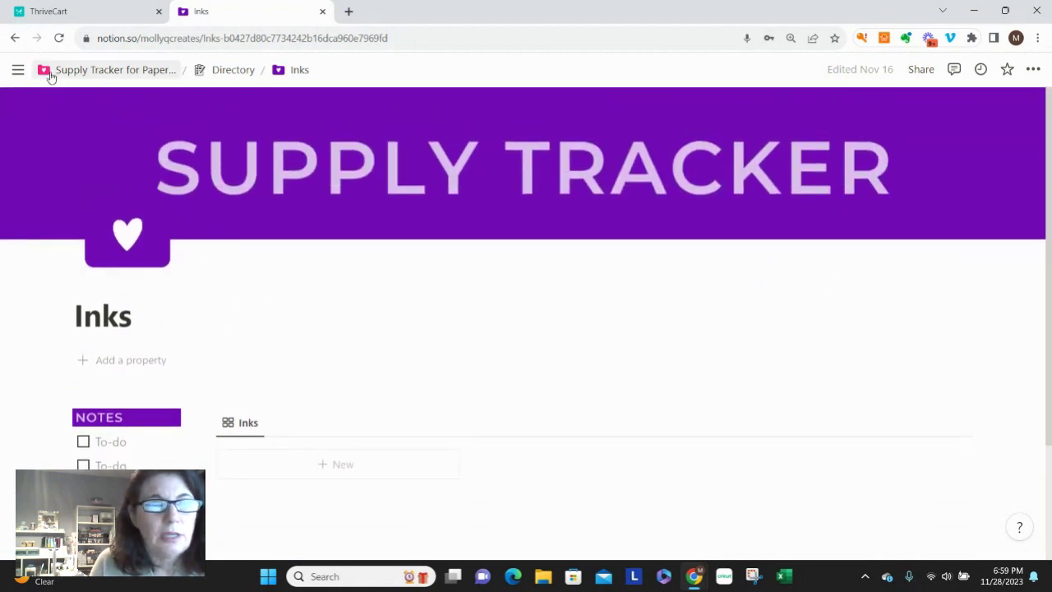
# Step: Open the parent Directory gallery and look through the supply category cards
pyautogui.click(213, 73)
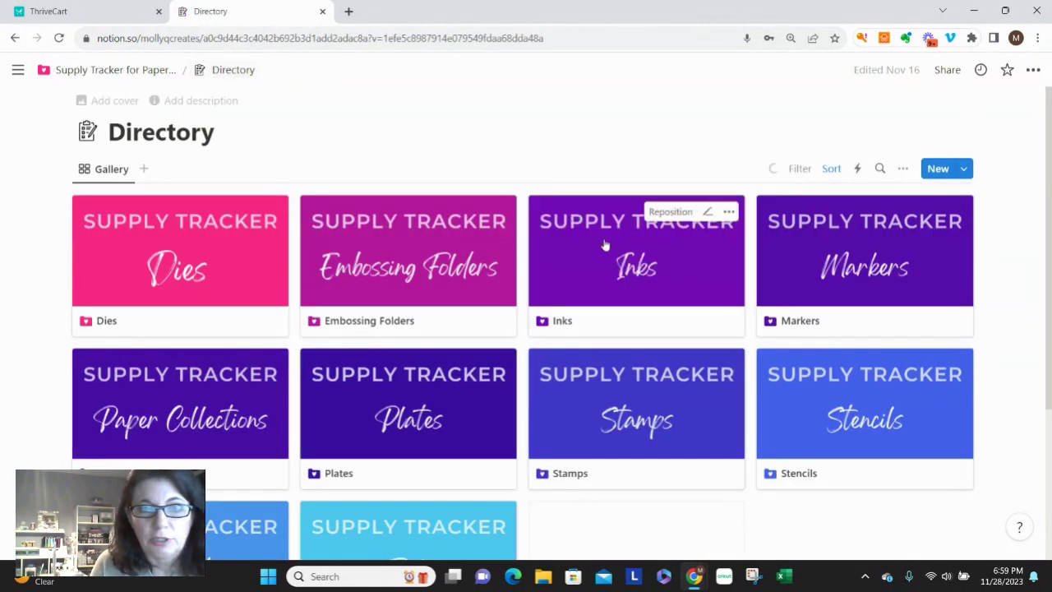
pyautogui.scroll(-3, 430, 323)
pyautogui.scroll(1, 430, 323)
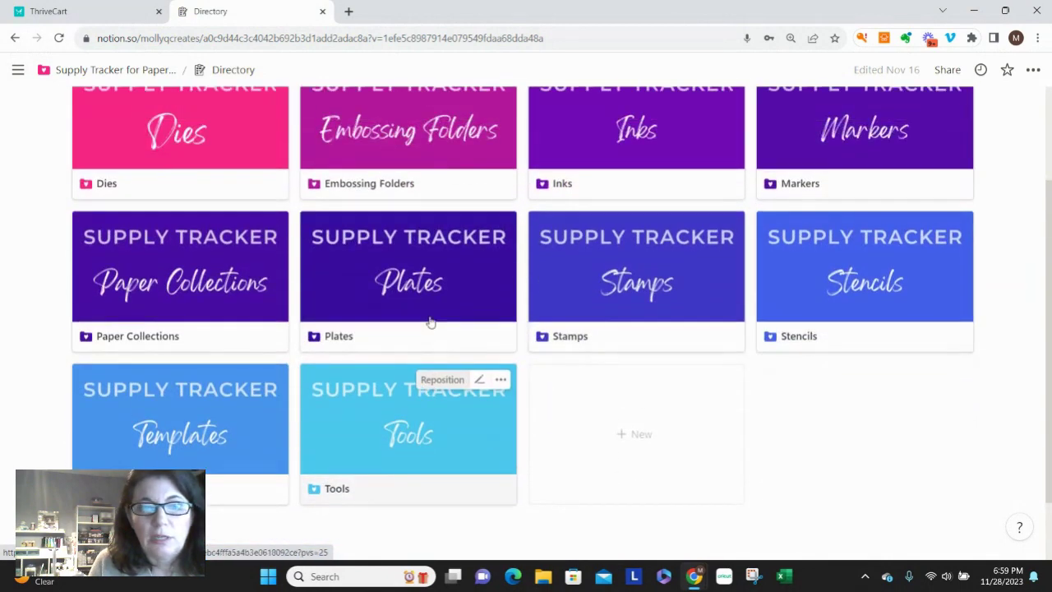
pyautogui.scroll(1, 430, 323)
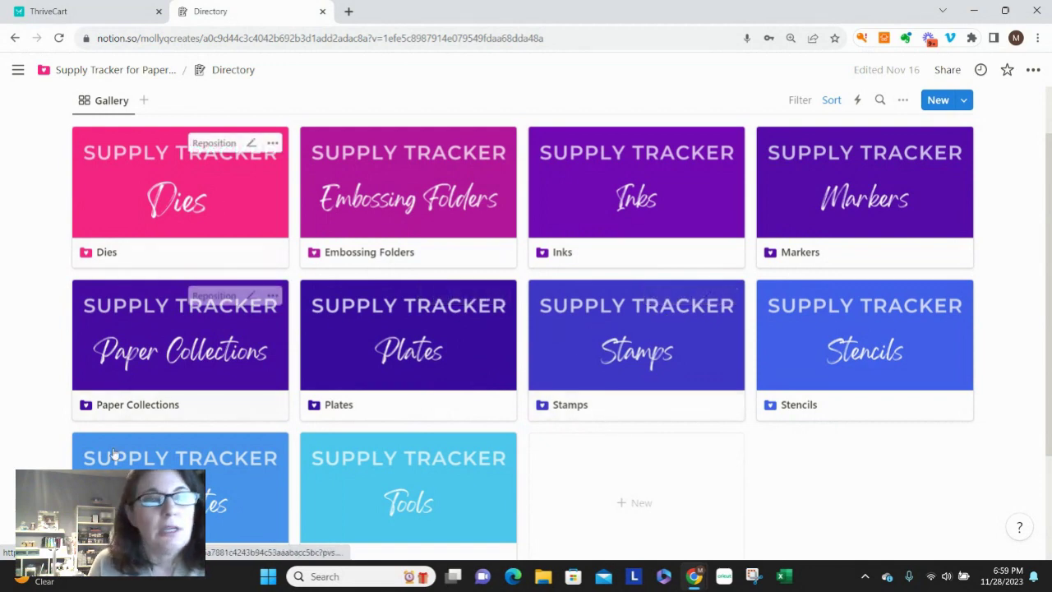
# Step: Return to the Supply Tracker for Paper Crafters page and enter "Birthday Card for mom" as the first To Make List item
pyautogui.click(97, 74)
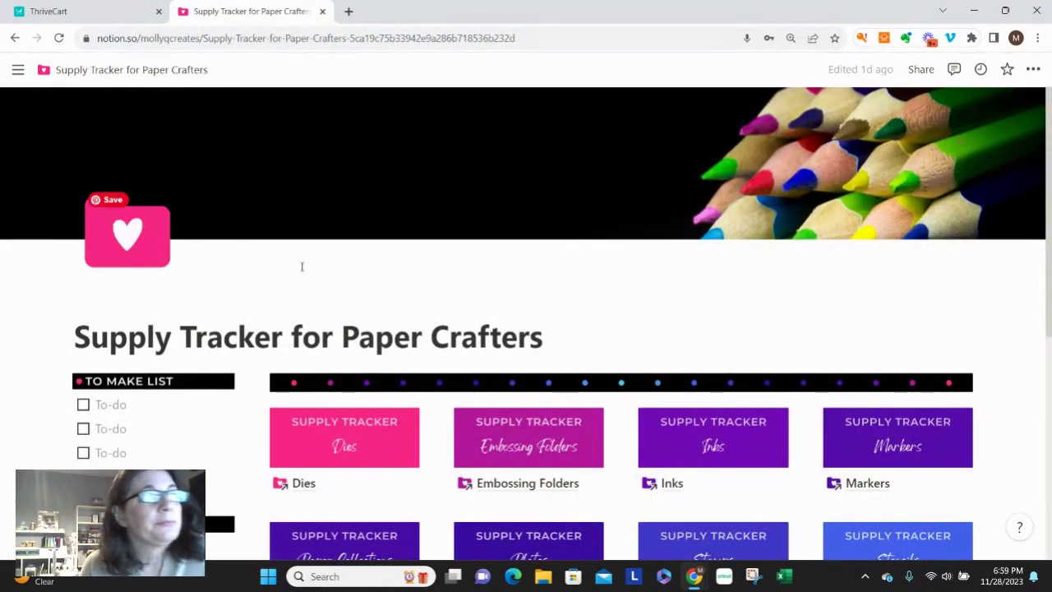
pyautogui.scroll(-2, 454, 243)
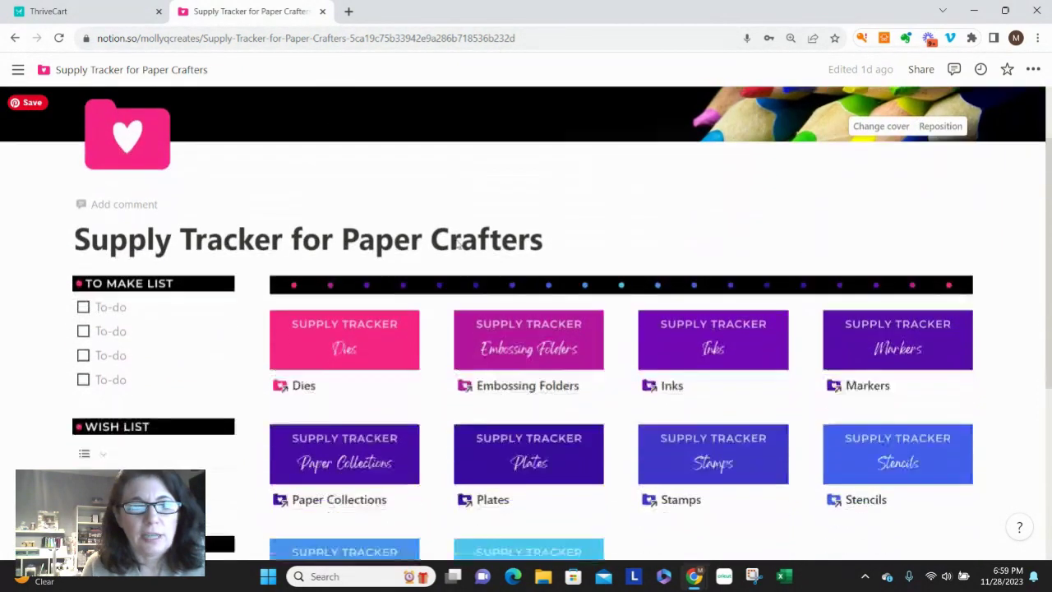
pyautogui.click(103, 267)
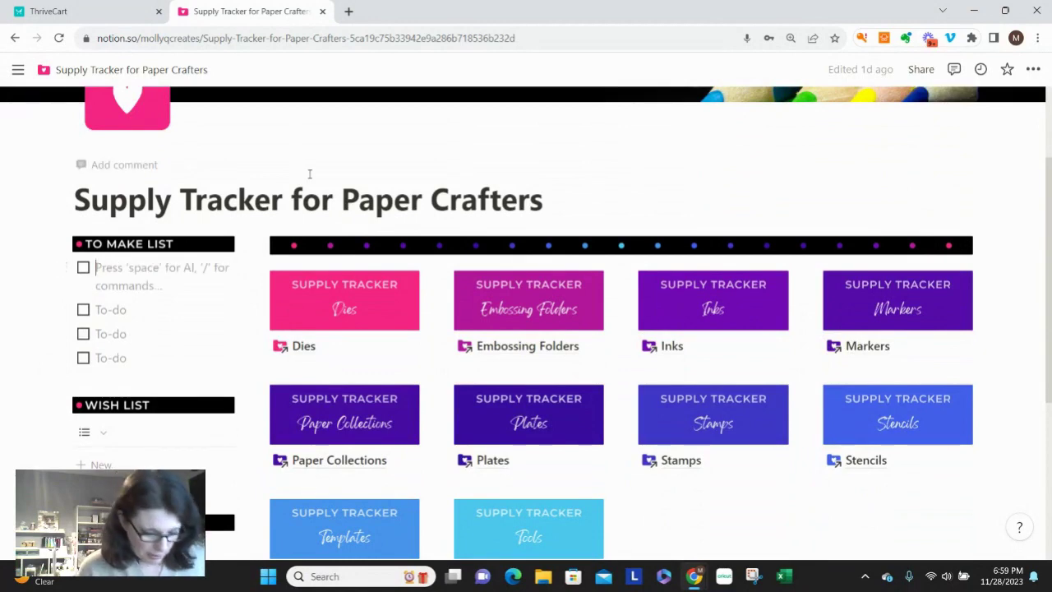
pyautogui.write('Birthday')
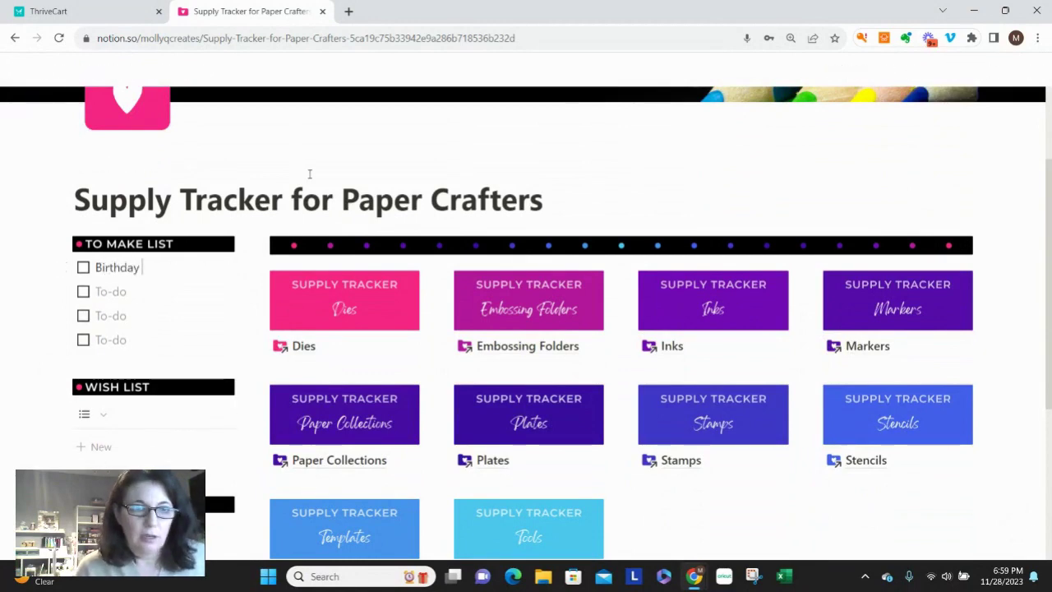
pyautogui.write(' Card for mom')
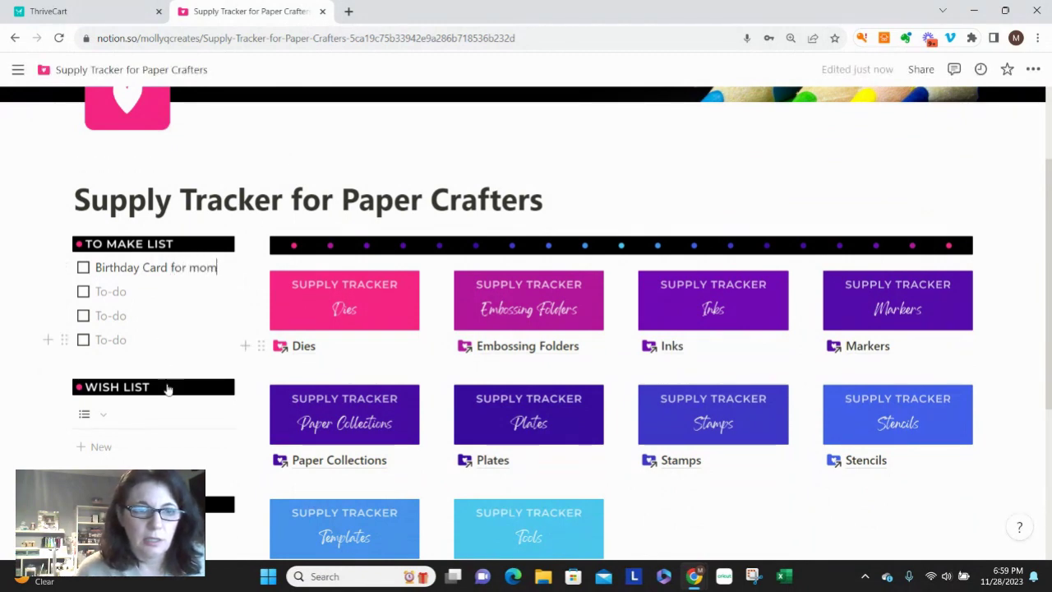
# Step: Mark the "Birthday Card for mom" to-do as done and delete it from the To Make List
pyautogui.click(83, 269)
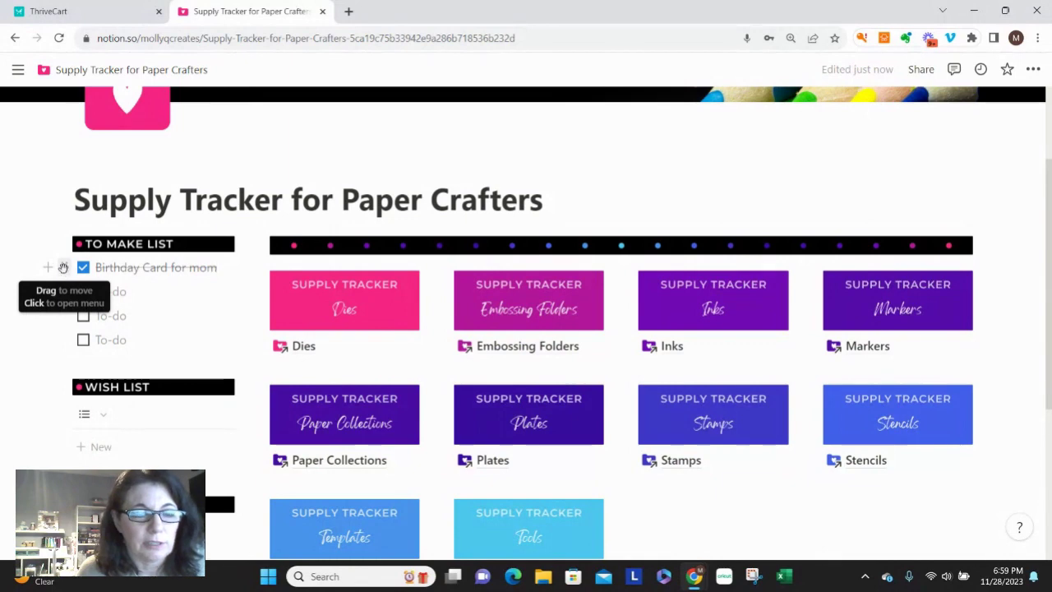
pyautogui.click(63, 269)
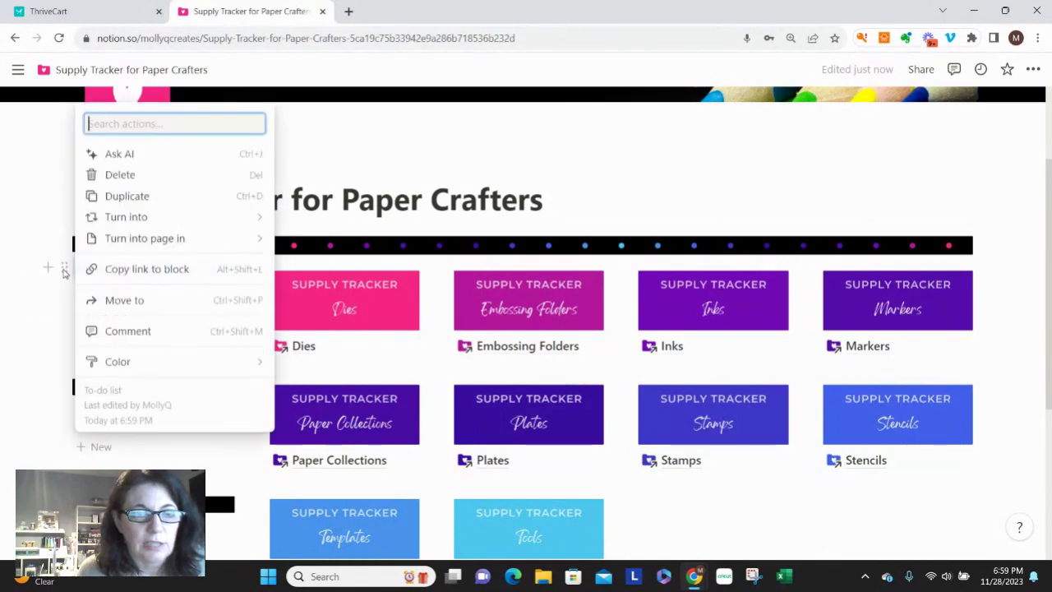
pyautogui.click(120, 175)
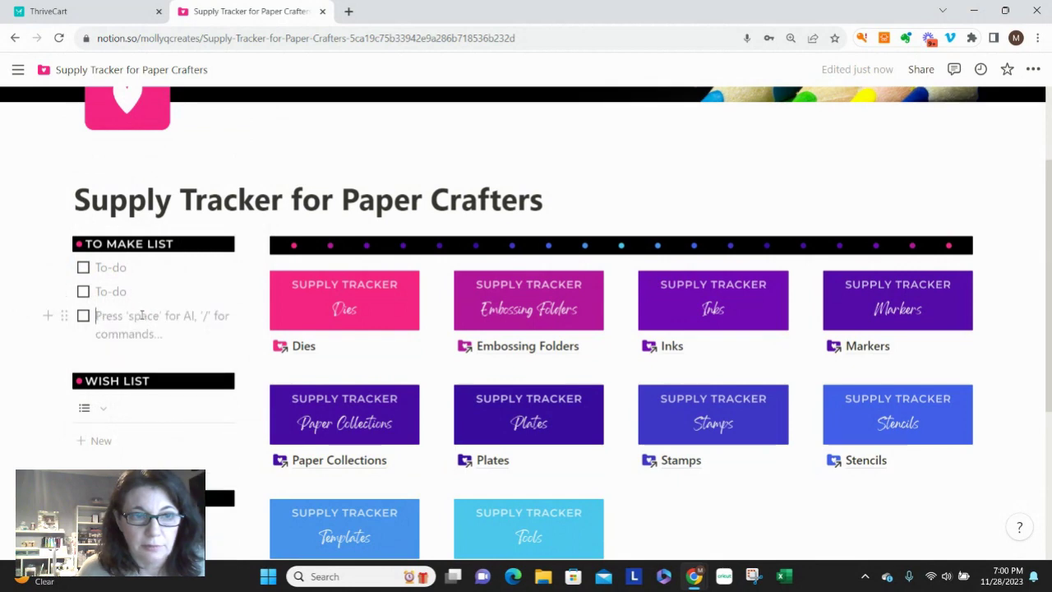
# Step: Turn the empty third to-do of the To Make List into a plain blank line
pyautogui.press('Return')
pyautogui.press('Return')
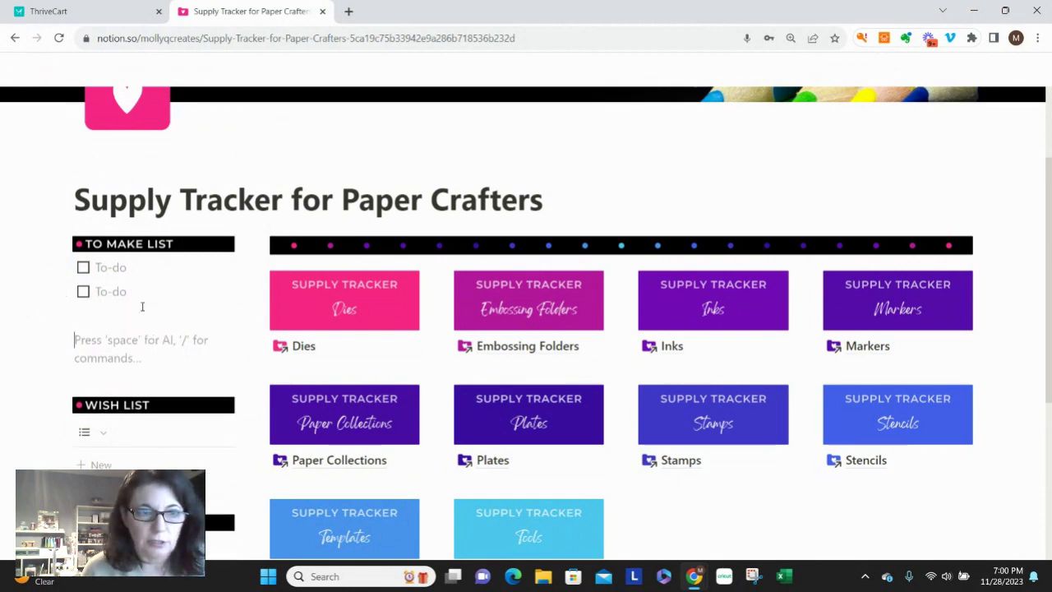
pyautogui.press('BackSpace')
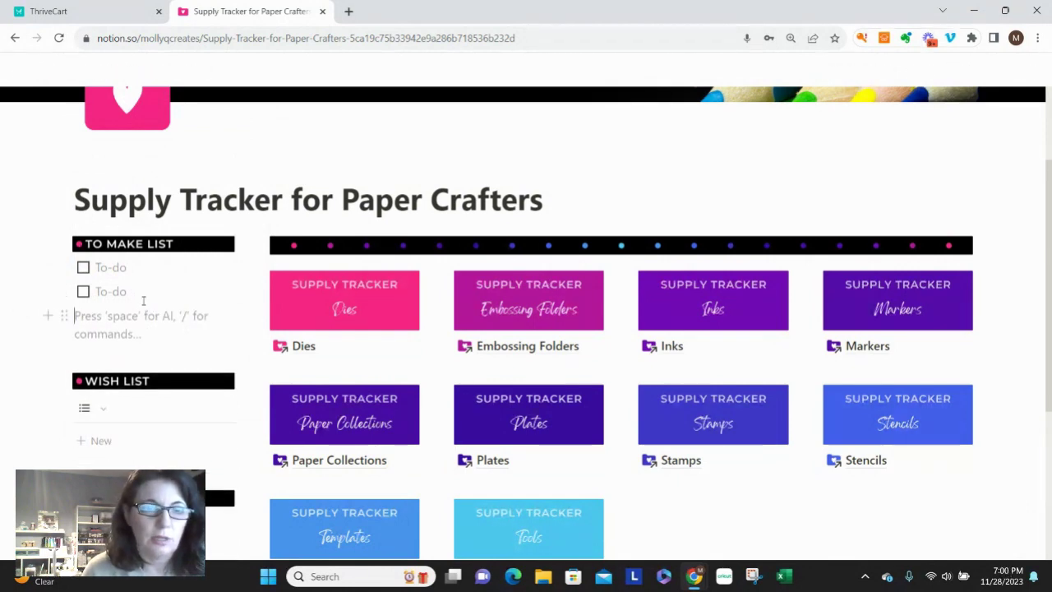
# Step: Enter "Create Birthday card" as the first to-do in the To Make List
pyautogui.click(108, 269)
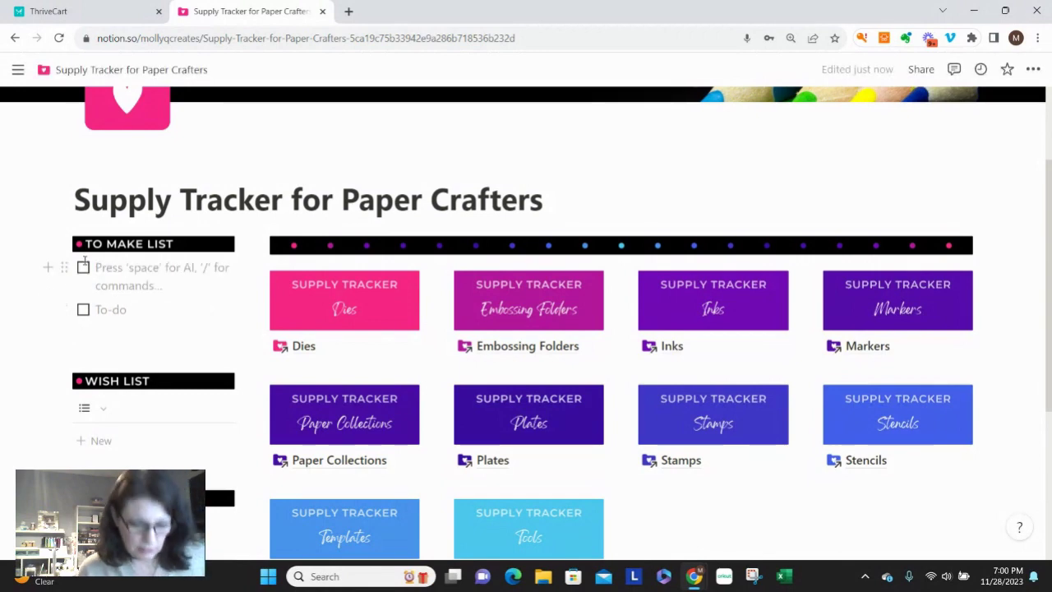
pyautogui.write('Credate')
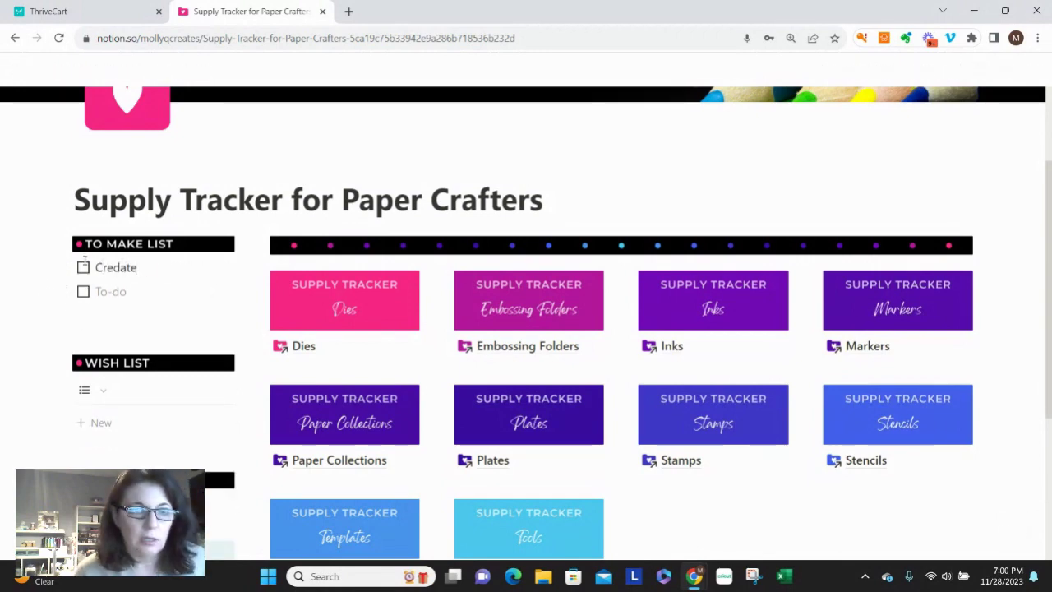
pyautogui.press('BackSpace')
pyautogui.press('BackSpace')
pyautogui.write('ate')
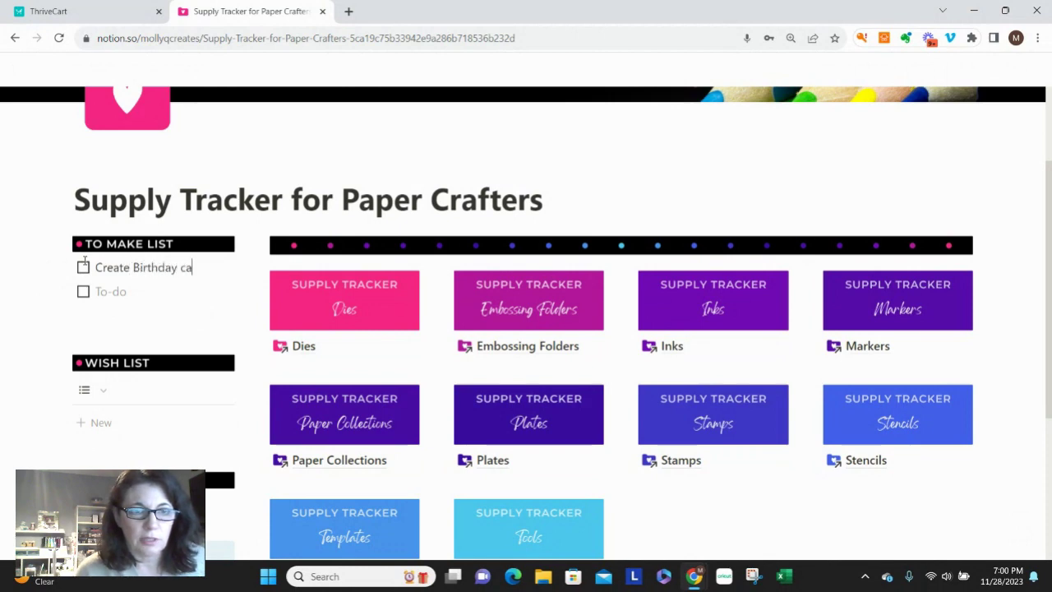
# Step: Add a to-do reading "Make Christmas present for sister" below the birthday card item, followed by a new empty to-do
pyautogui.press('Return')
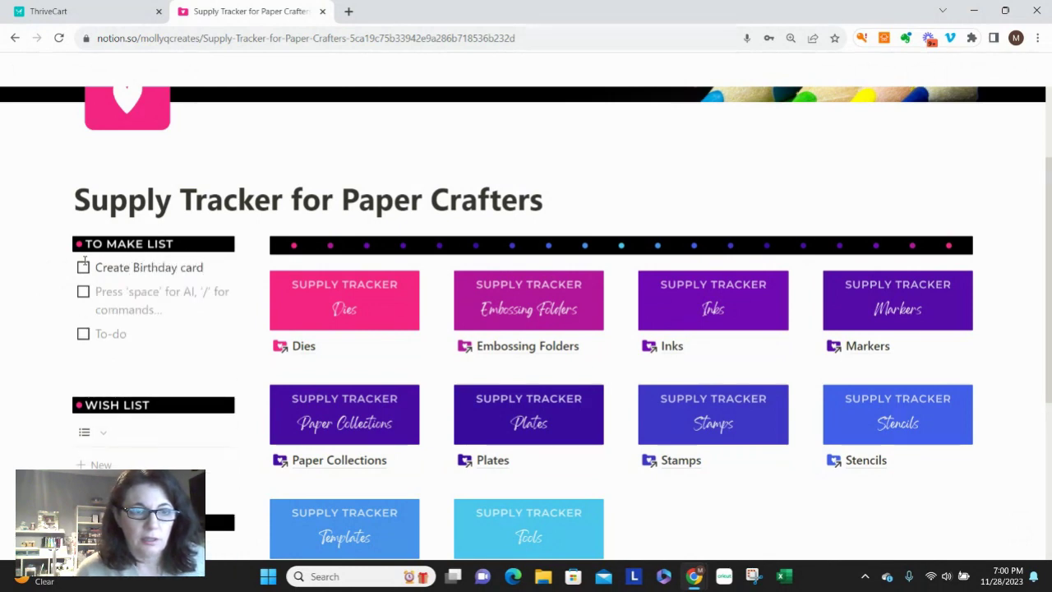
pyautogui.write('Make Christm')
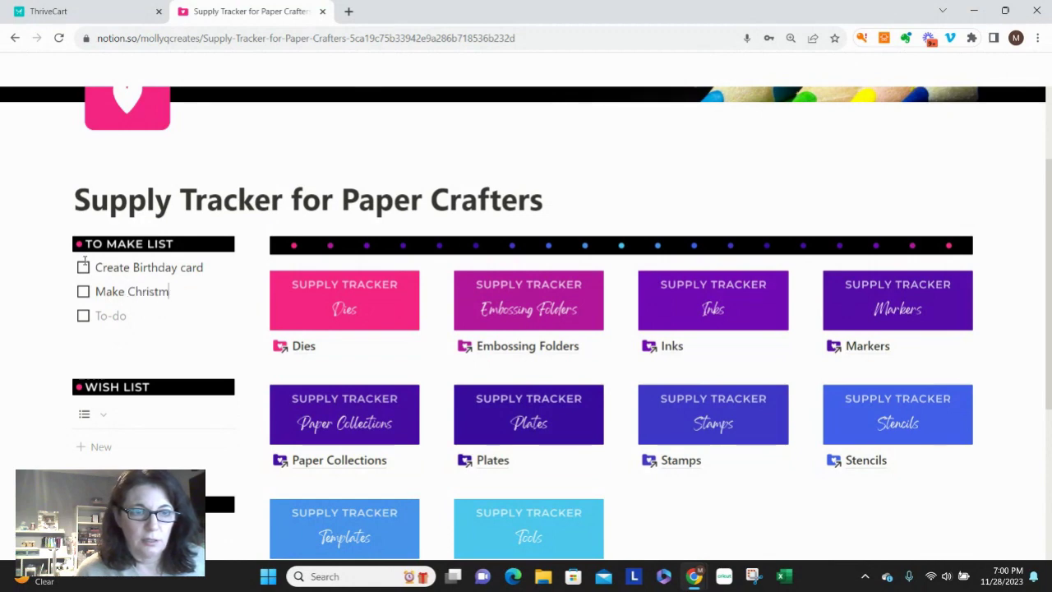
pyautogui.write('as presen')
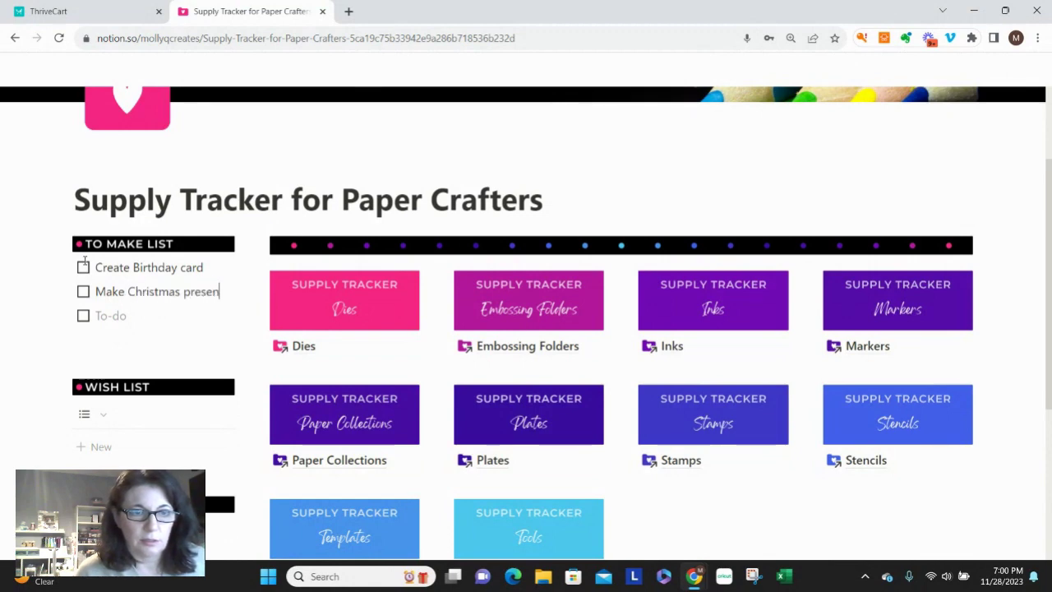
pyautogui.write('t for sister')
pyautogui.press('Return')
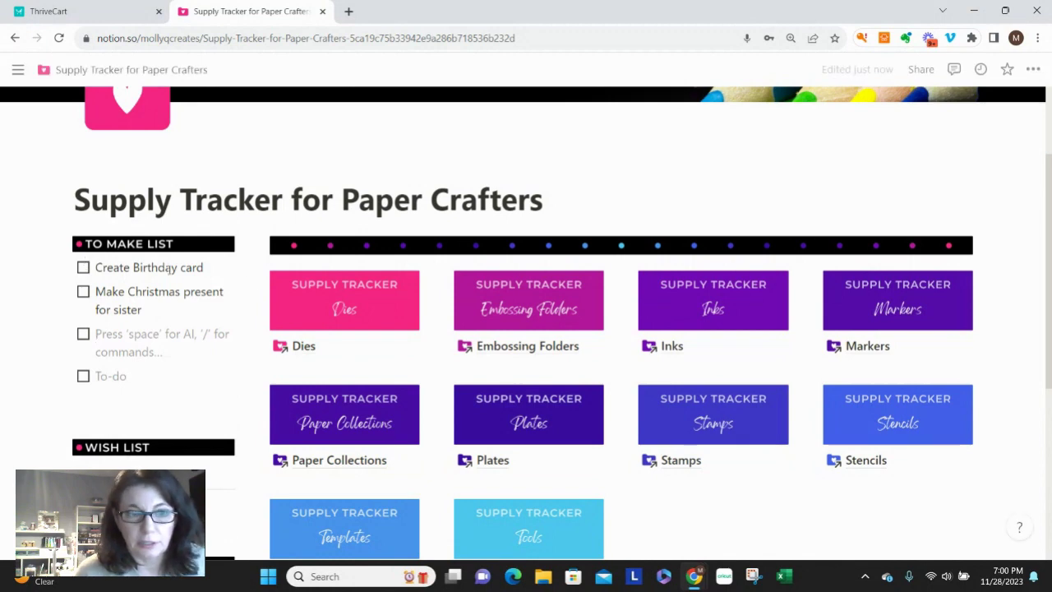
# Step: Open the Supply Listing database from the dashboard's Navigation section
pyautogui.scroll(-1, 173, 345)
pyautogui.scroll(-2, 173, 346)
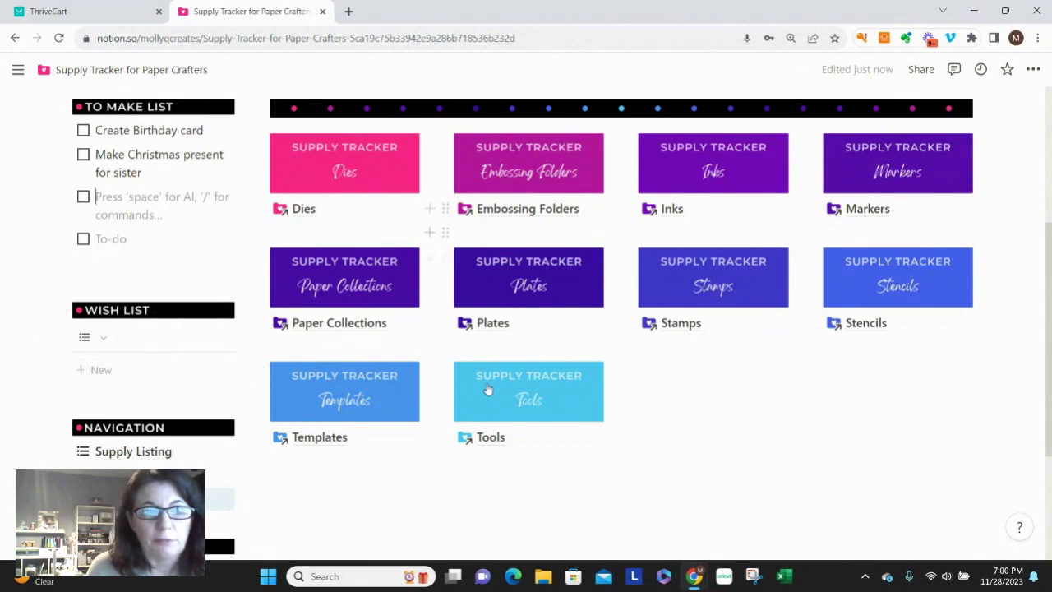
pyautogui.scroll(-3, 169, 397)
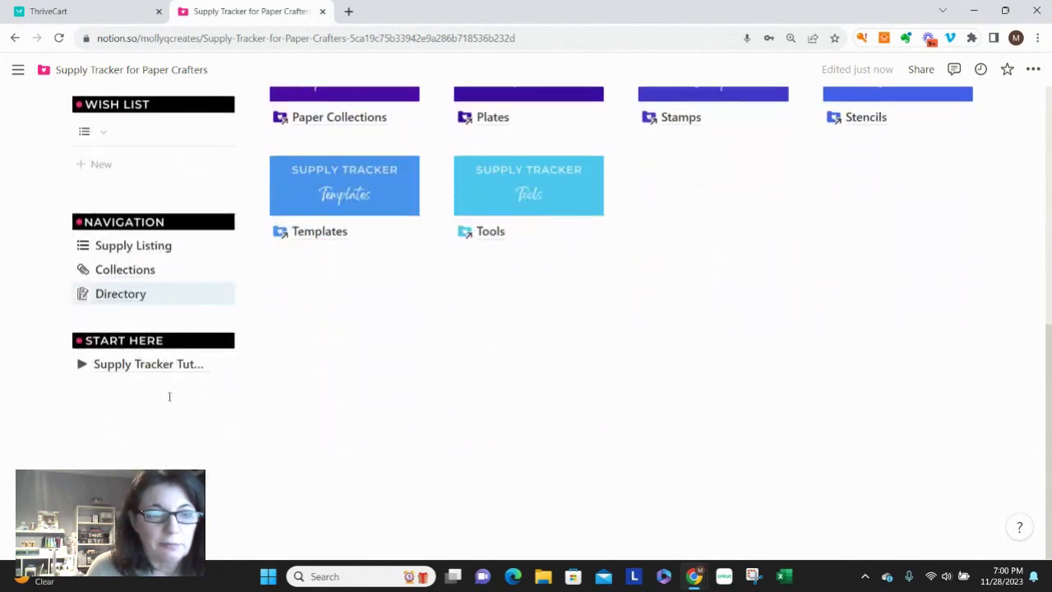
pyautogui.moveTo(169, 245)
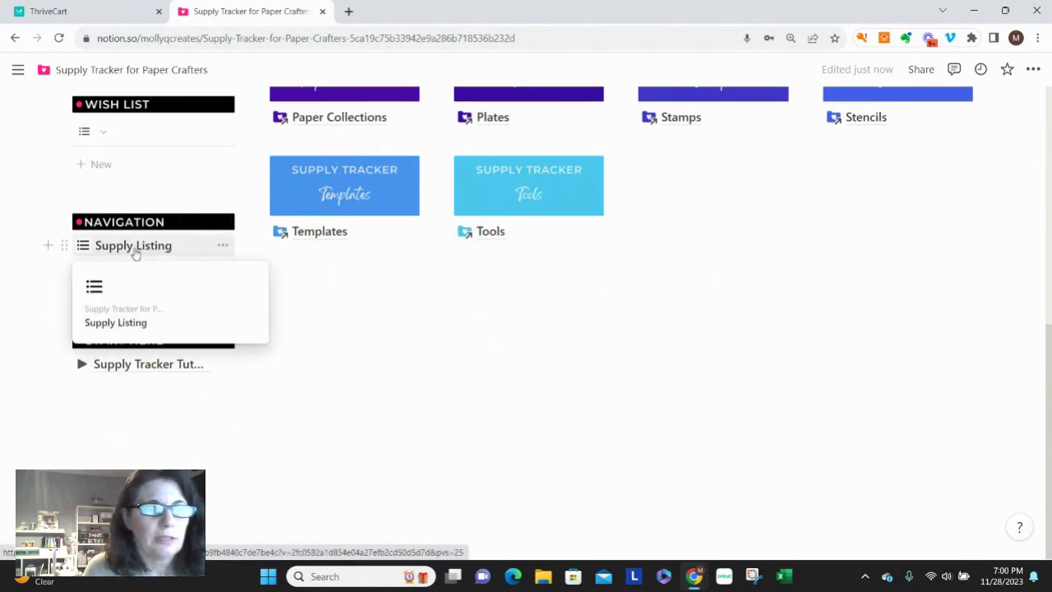
pyautogui.click(134, 247)
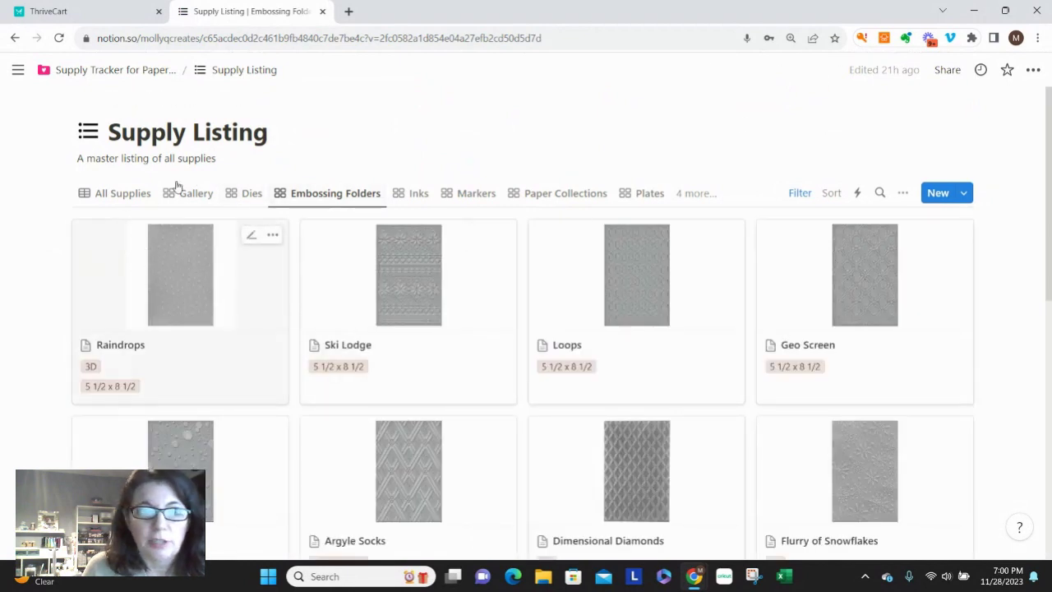
# Step: Switch the Supply Listing to the All Supplies table view and look through its items
pyautogui.click(121, 195)
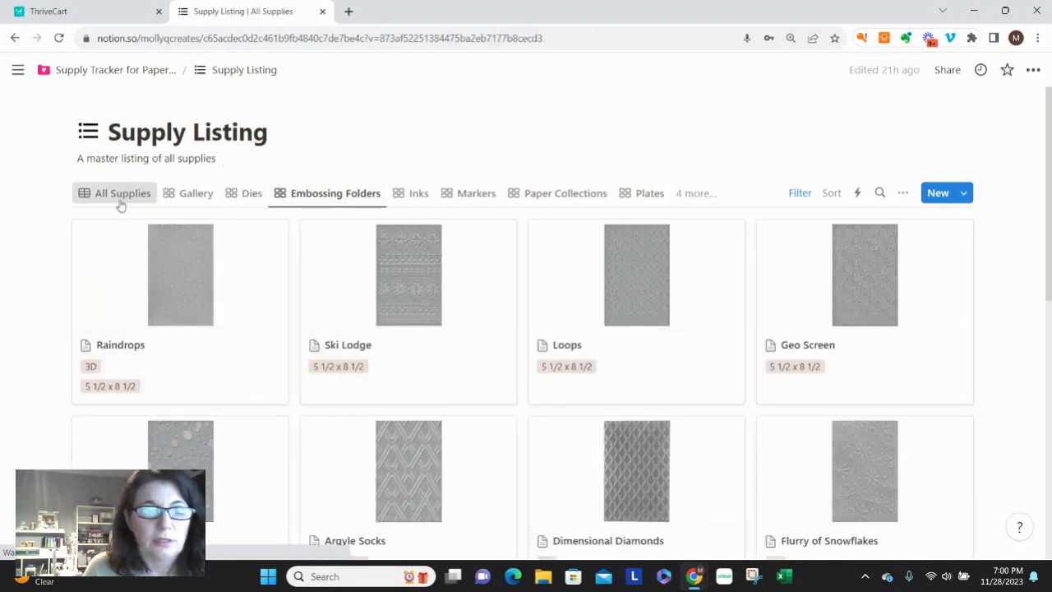
pyautogui.click(116, 198)
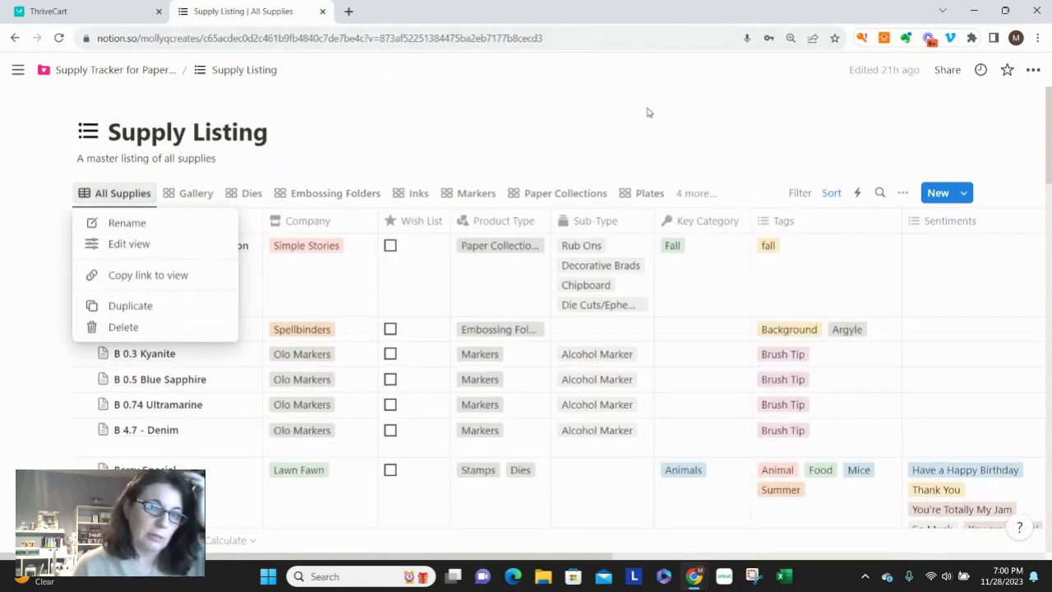
pyautogui.click(611, 136)
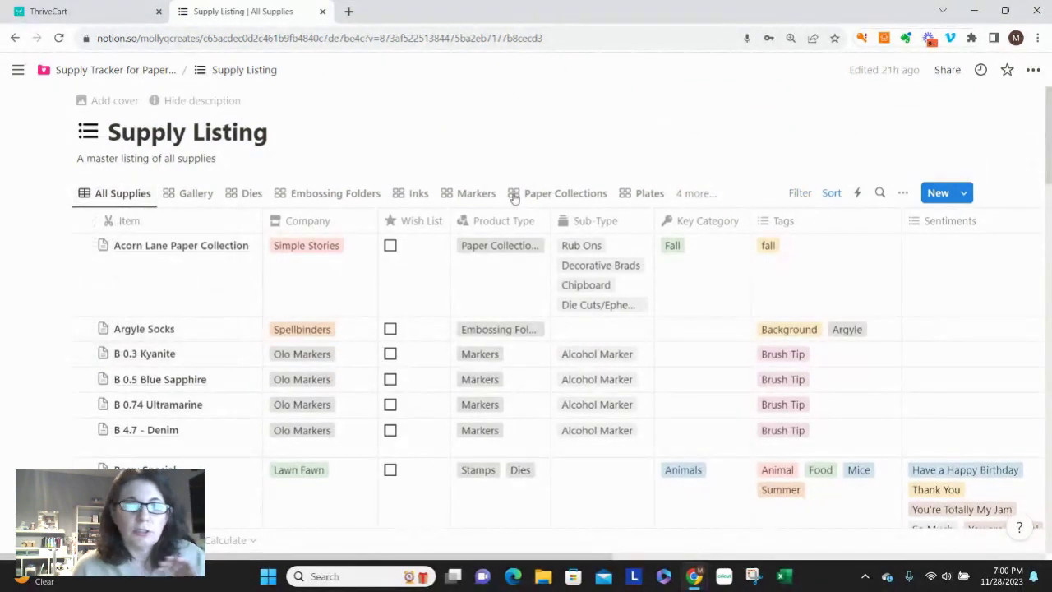
pyautogui.scroll(-5, 270, 357)
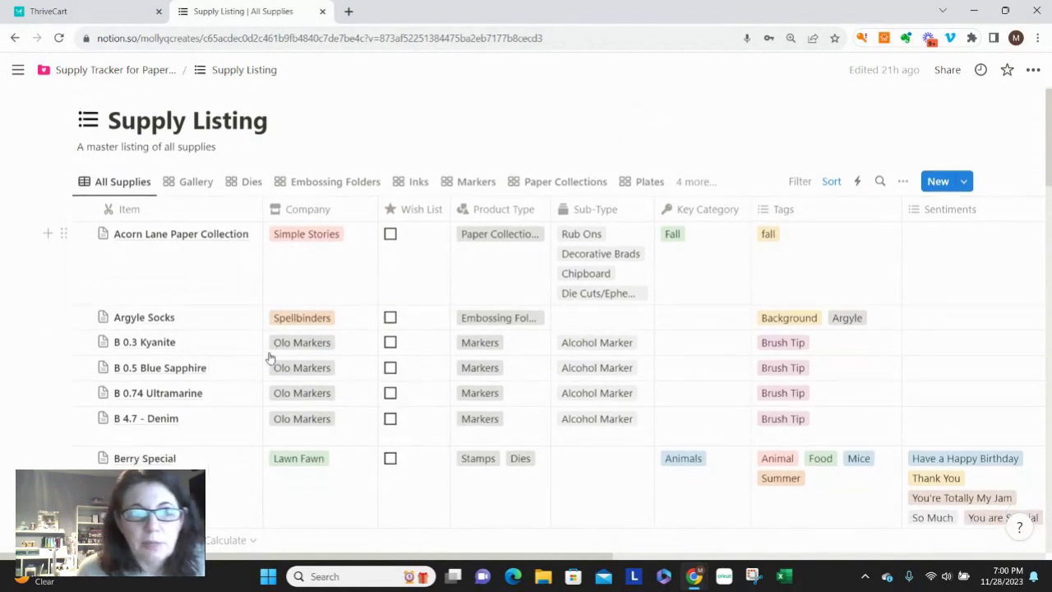
pyautogui.scroll(-4, 265, 389)
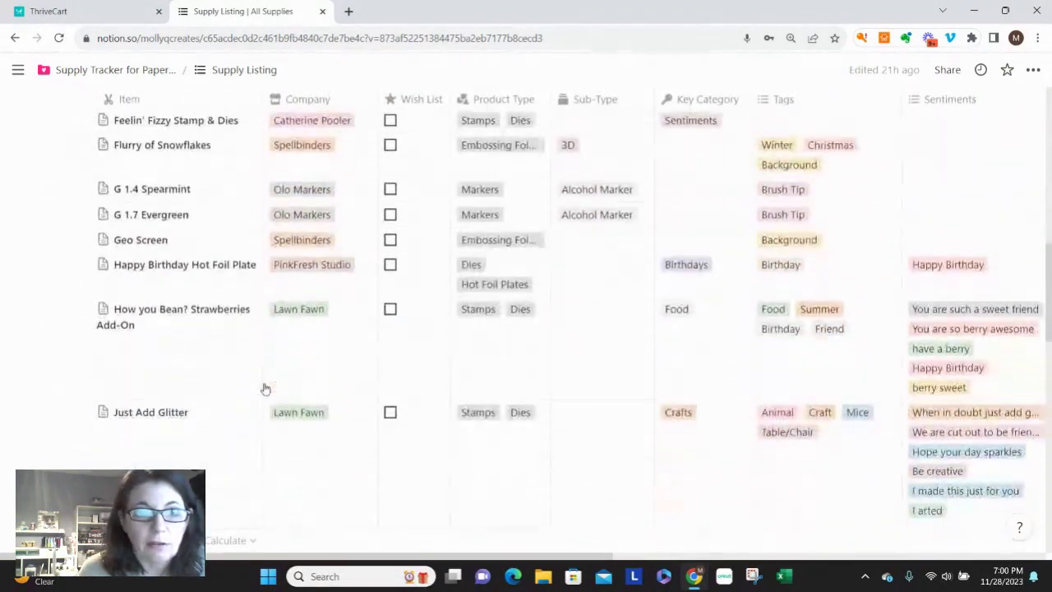
# Step: Switch the Supply Listing to the Gallery view and look through its item cards
pyautogui.scroll(5, 264, 389)
pyautogui.scroll(3, 265, 389)
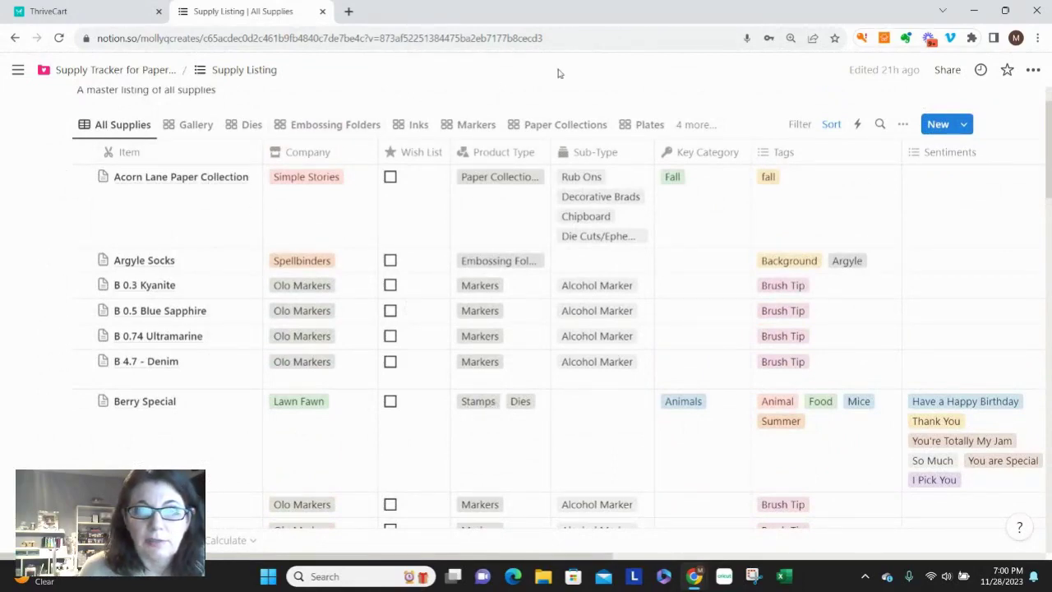
pyautogui.click(198, 132)
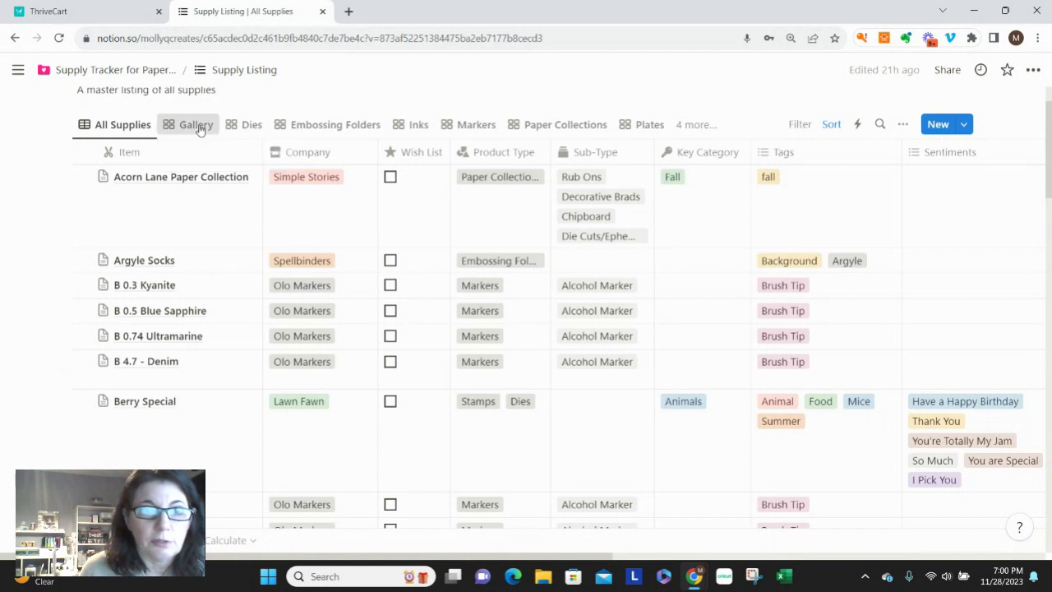
pyautogui.scroll(-3, 618, 214)
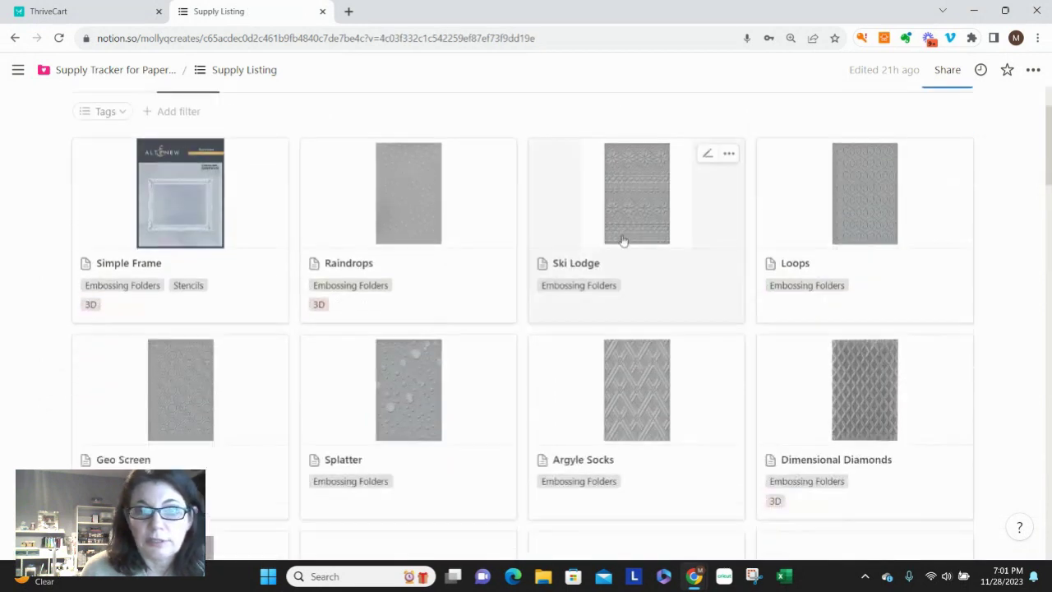
pyautogui.scroll(3, 622, 235)
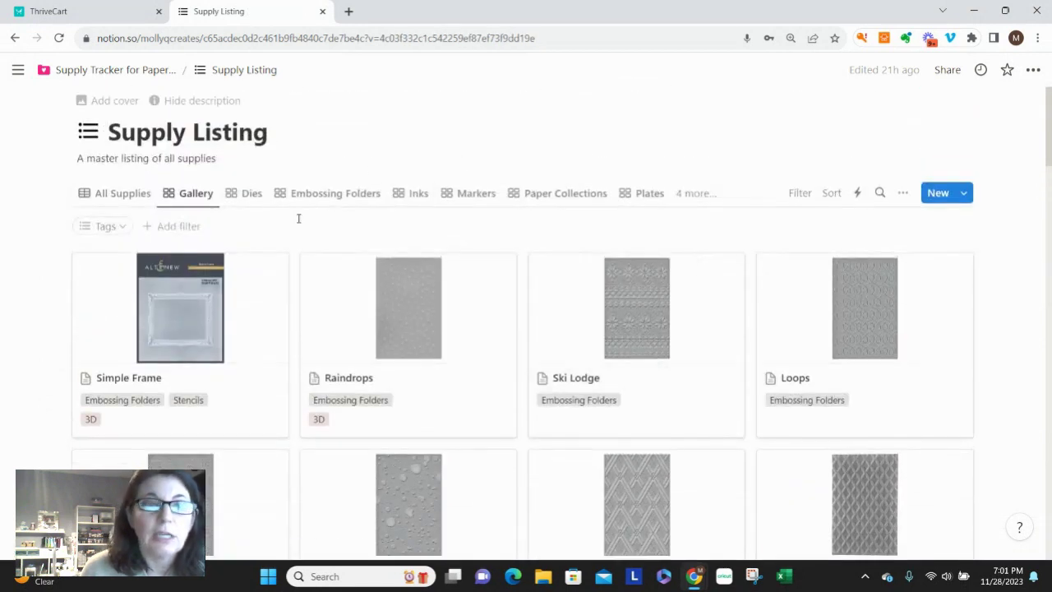
# Step: View the Supply Listing's Dies, Embossing Folders, Inks, Markers and Paper Collections views one after another
pyautogui.click(246, 199)
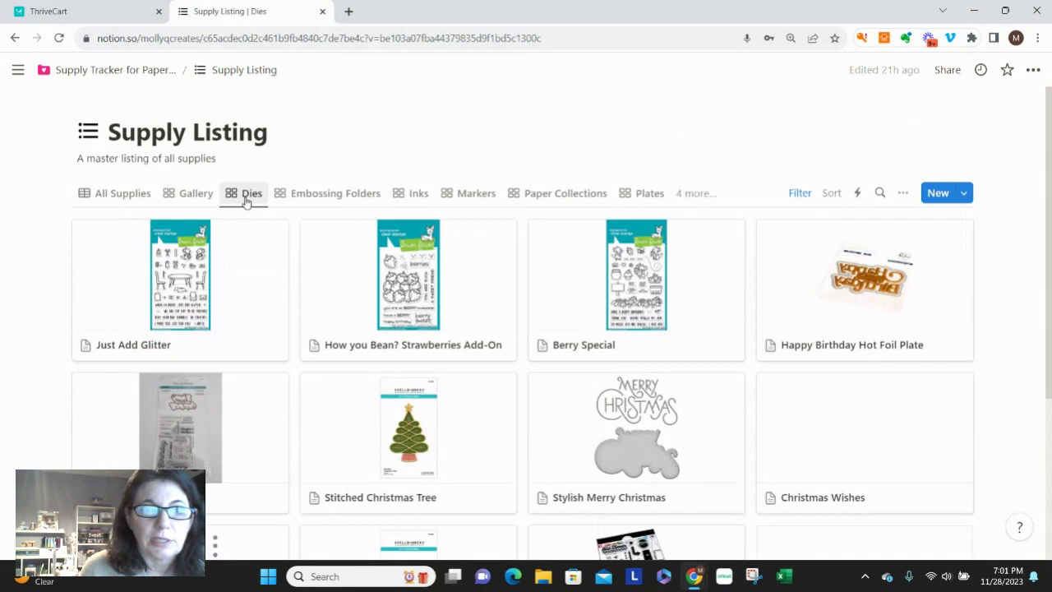
pyautogui.click(328, 194)
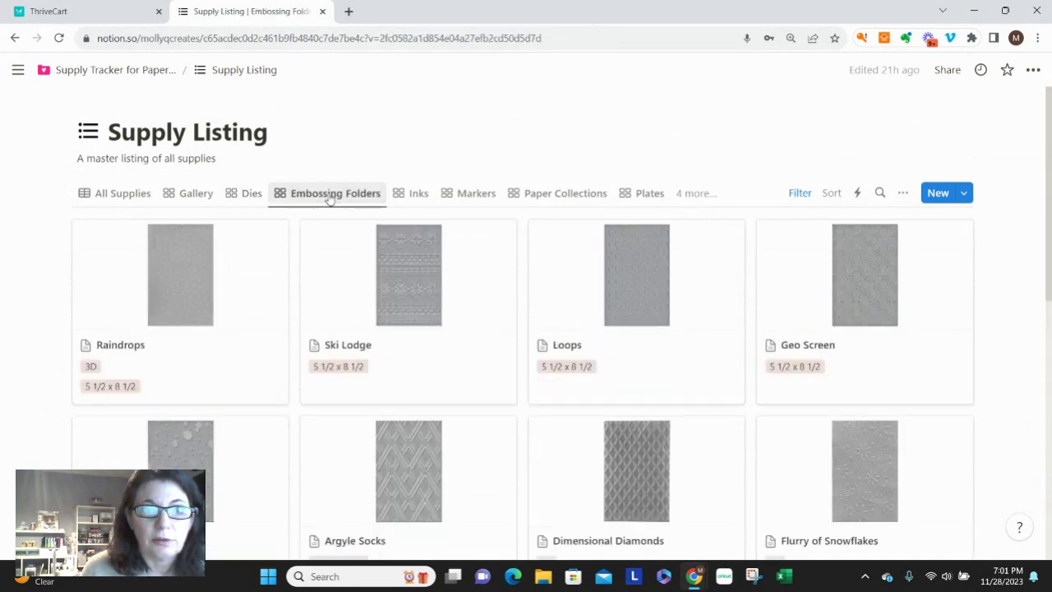
pyautogui.click(421, 195)
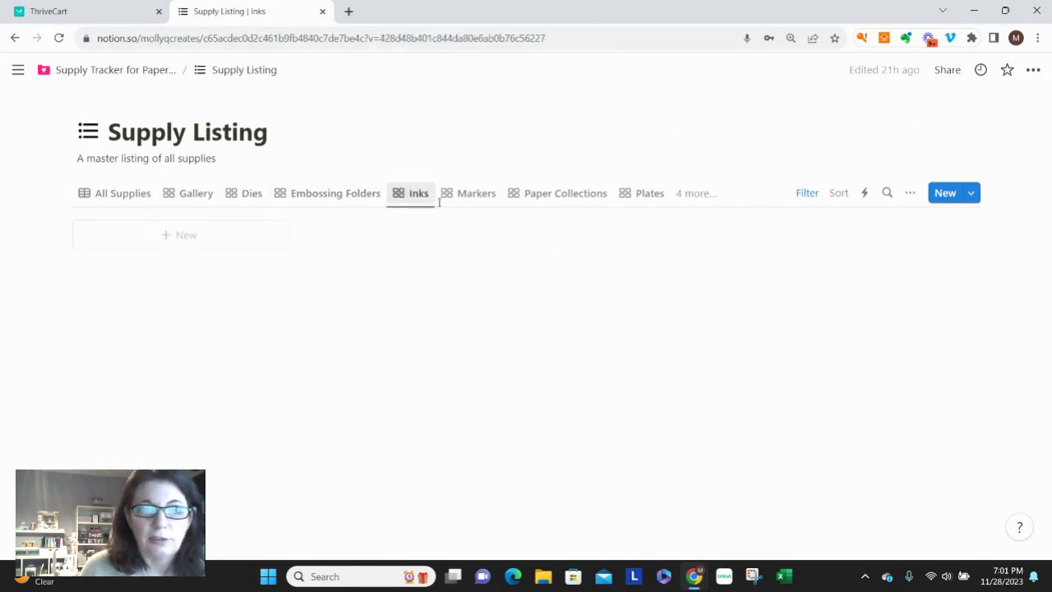
pyautogui.click(480, 198)
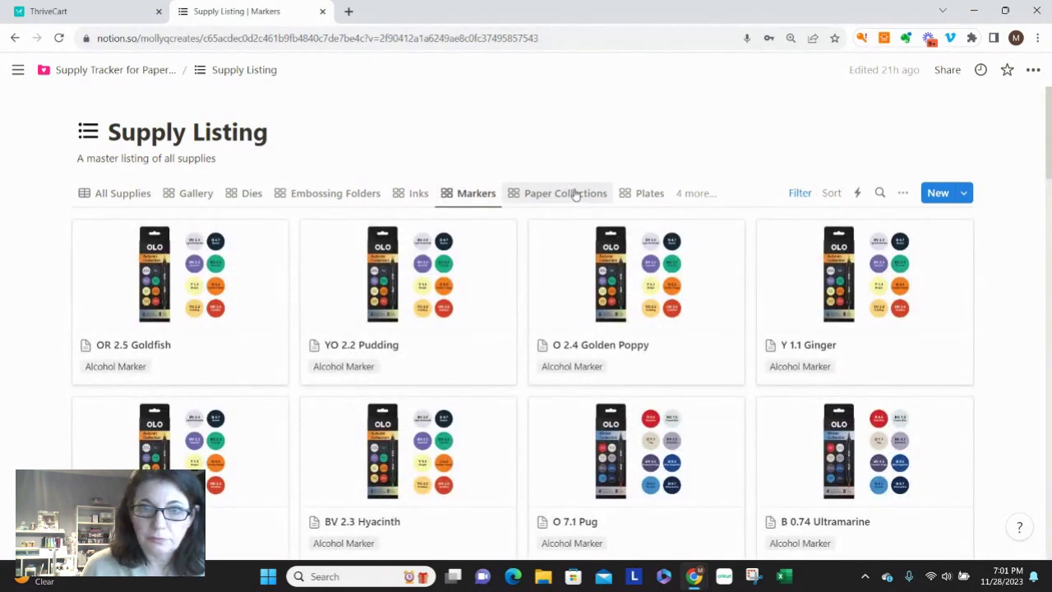
pyautogui.click(569, 194)
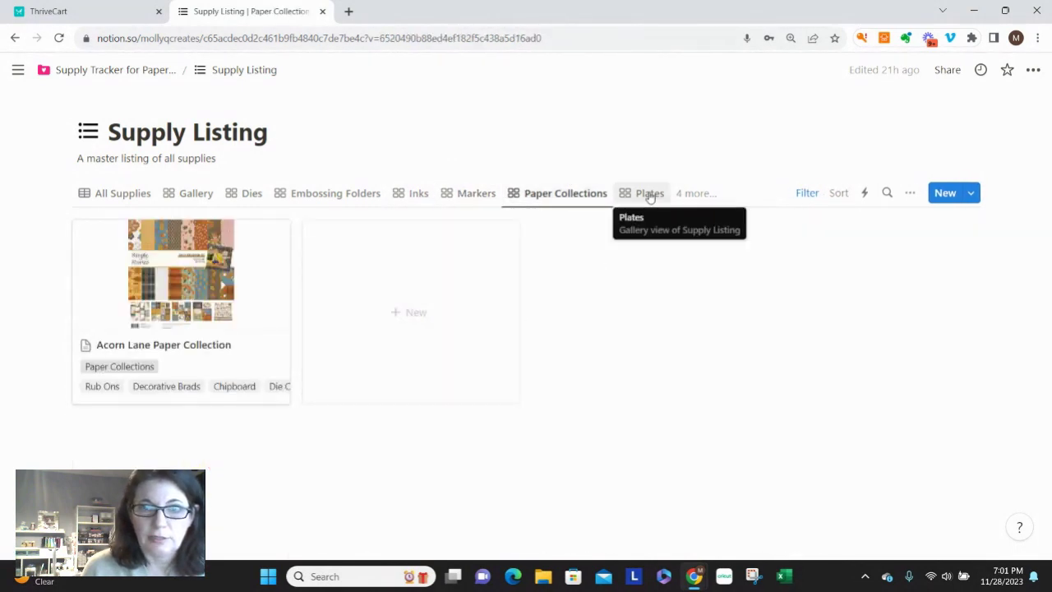
# Step: Find the Stamps view among the Supply Listing's additional views and open it
pyautogui.click(692, 195)
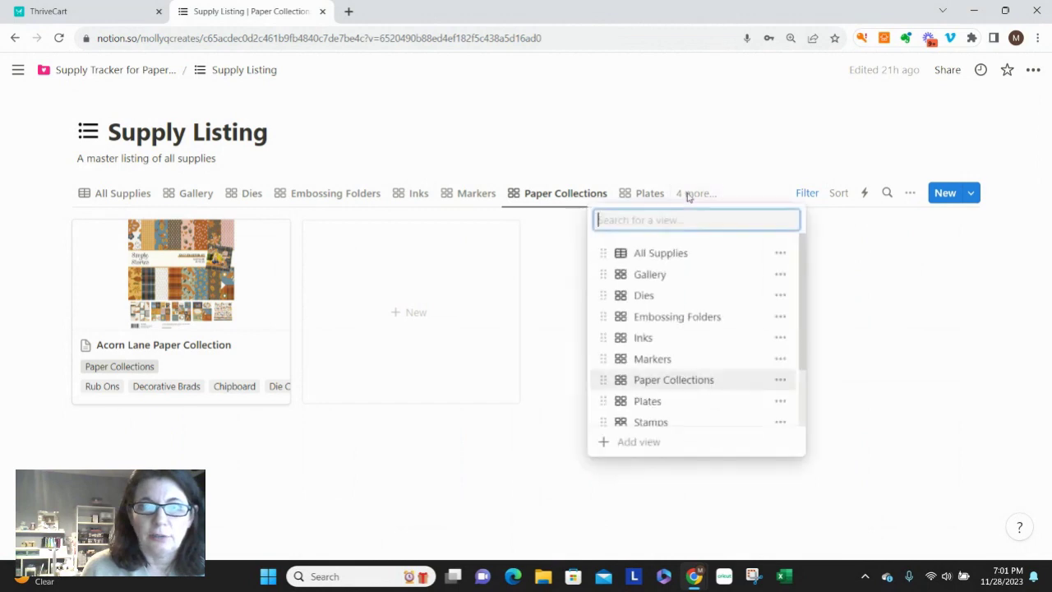
pyautogui.scroll(-2, 670, 280)
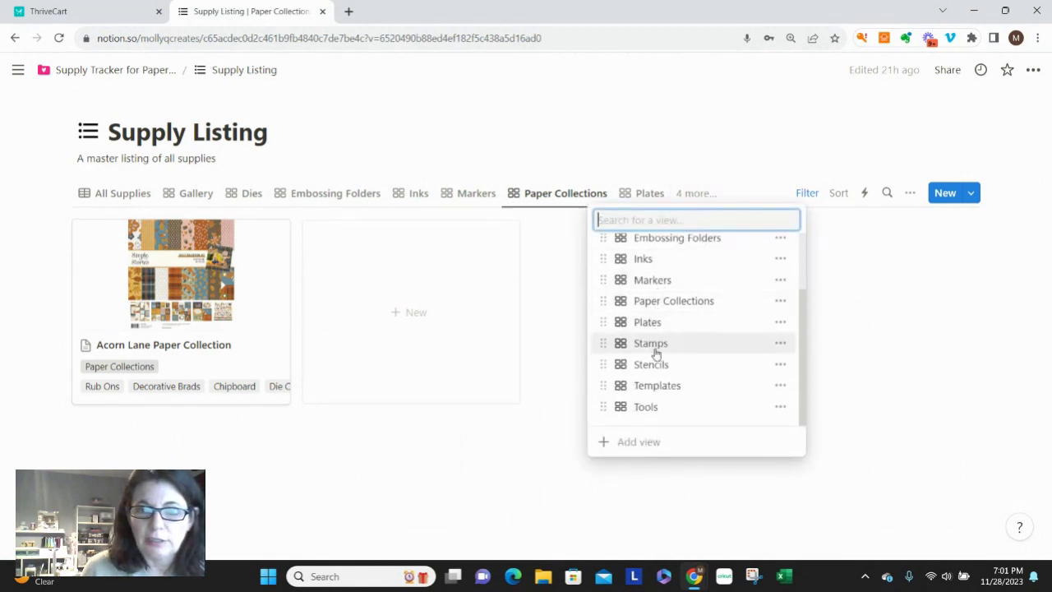
pyautogui.click(655, 344)
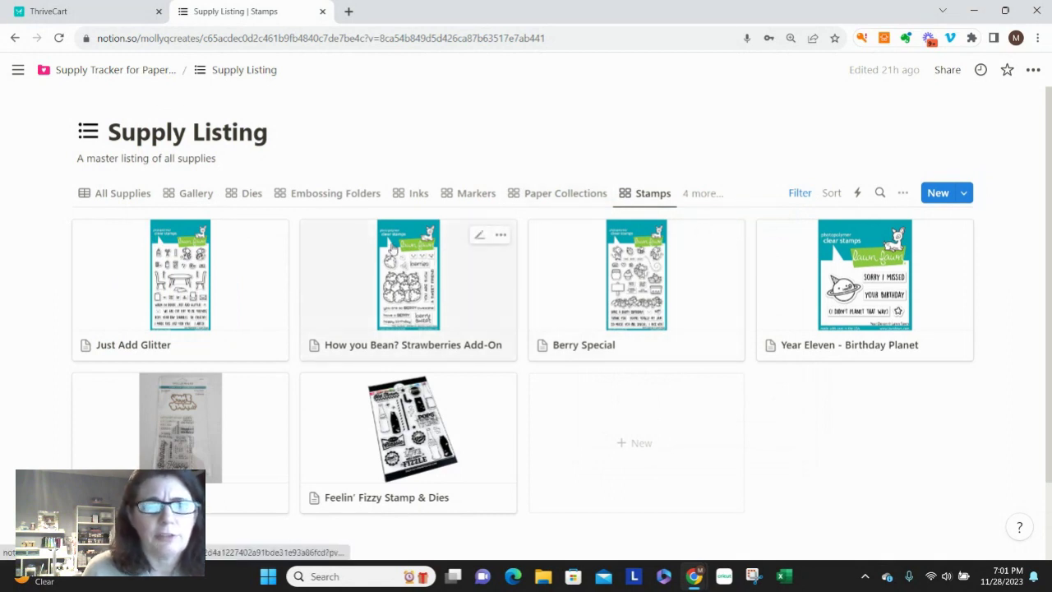
# Step: Return the Supply Listing to the All Supplies table view, leaving the view's options unchanged
pyautogui.click(113, 198)
pyautogui.click(113, 198)
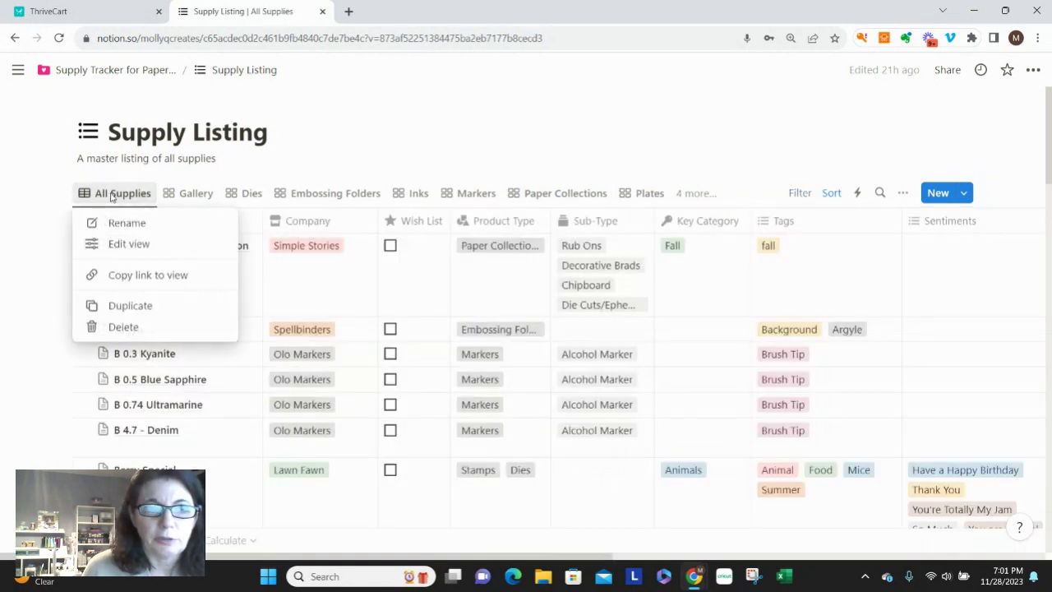
pyautogui.click(523, 102)
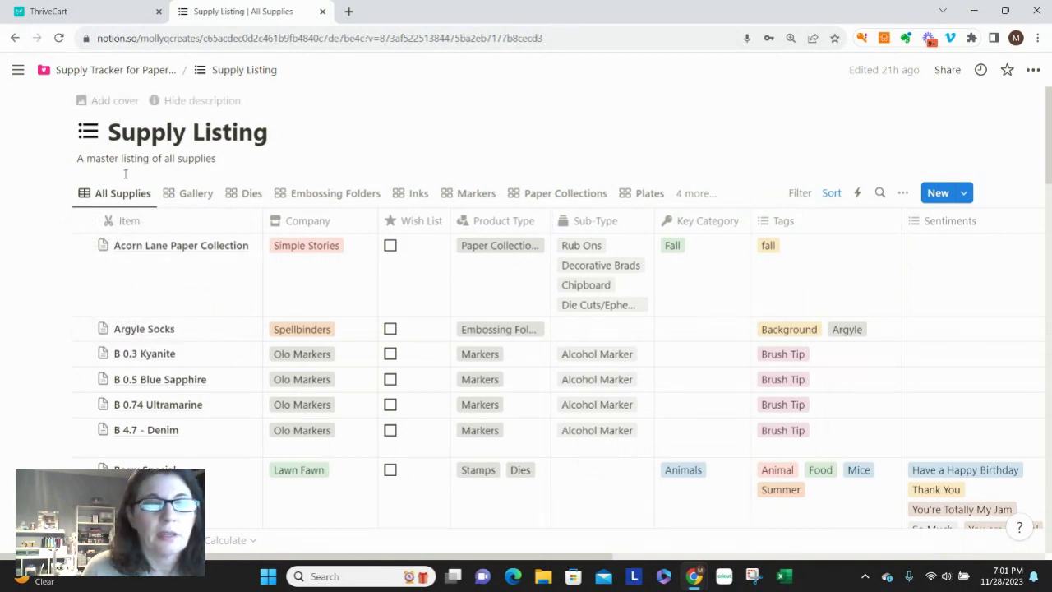
# Step: Go back to the Supply Tracker for Paper Crafters dashboard and open Collections from its Navigation section
pyautogui.click(149, 78)
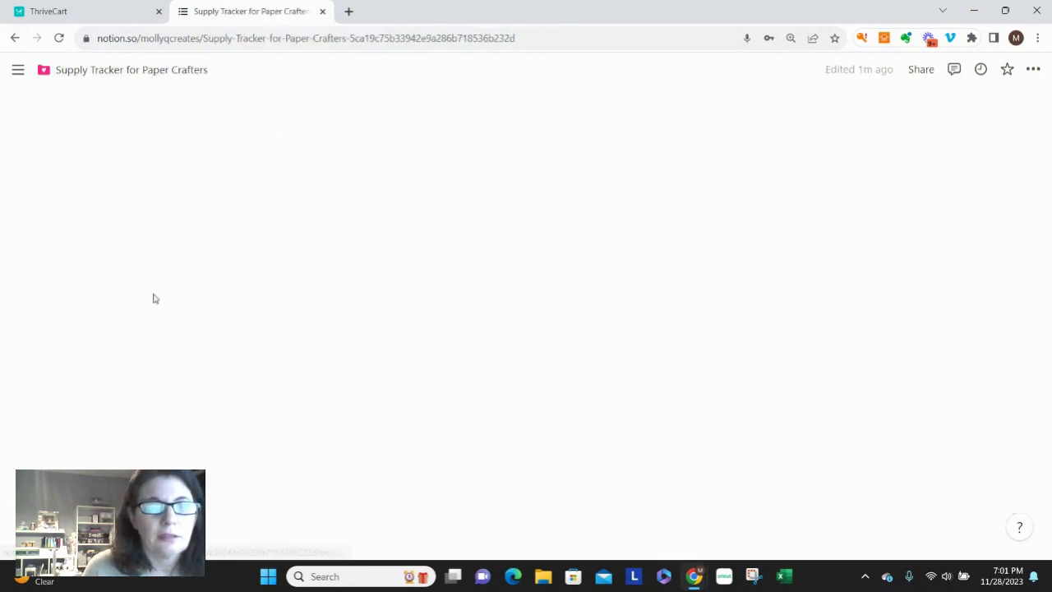
pyautogui.scroll(-5, 419, 320)
pyautogui.scroll(-1, 419, 319)
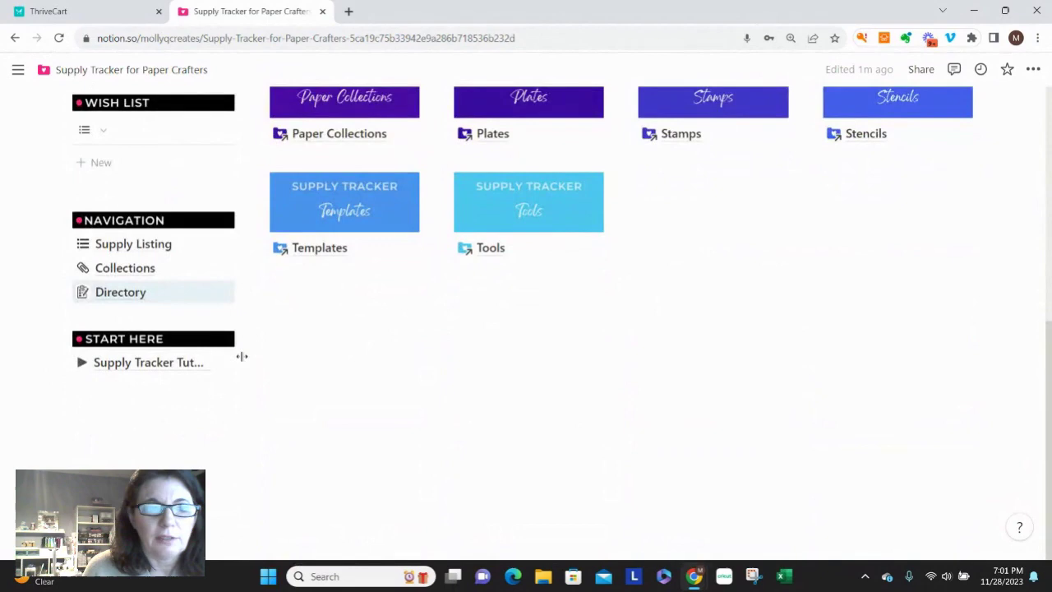
pyautogui.click(126, 271)
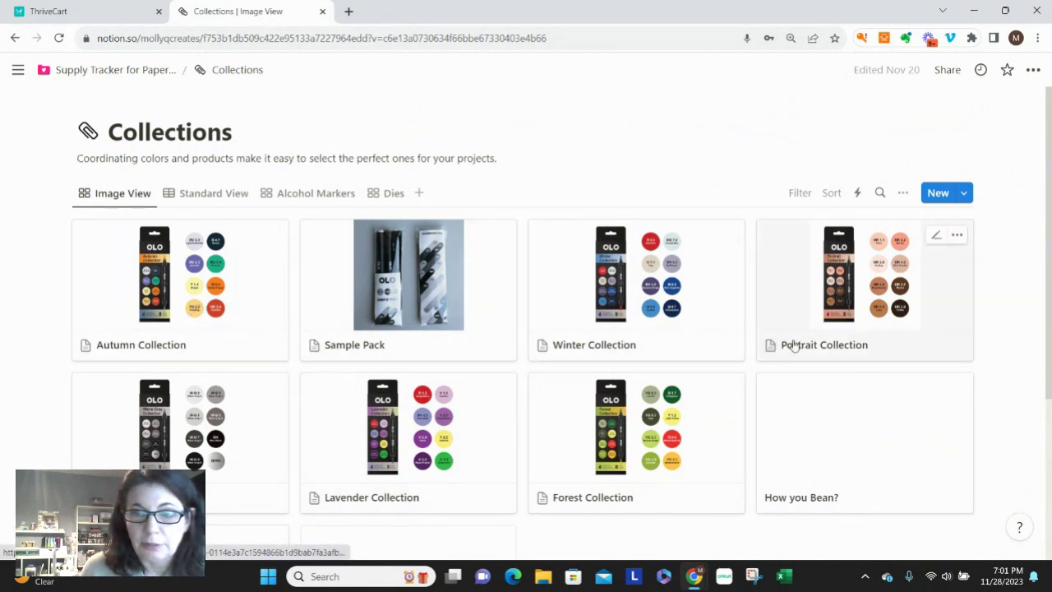
# Step: Open the Autumn Collection entry and review the full list of its linked Supply Listing pages
pyautogui.click(137, 346)
pyautogui.scroll(-3, 430, 206)
pyautogui.scroll(1, 436, 212)
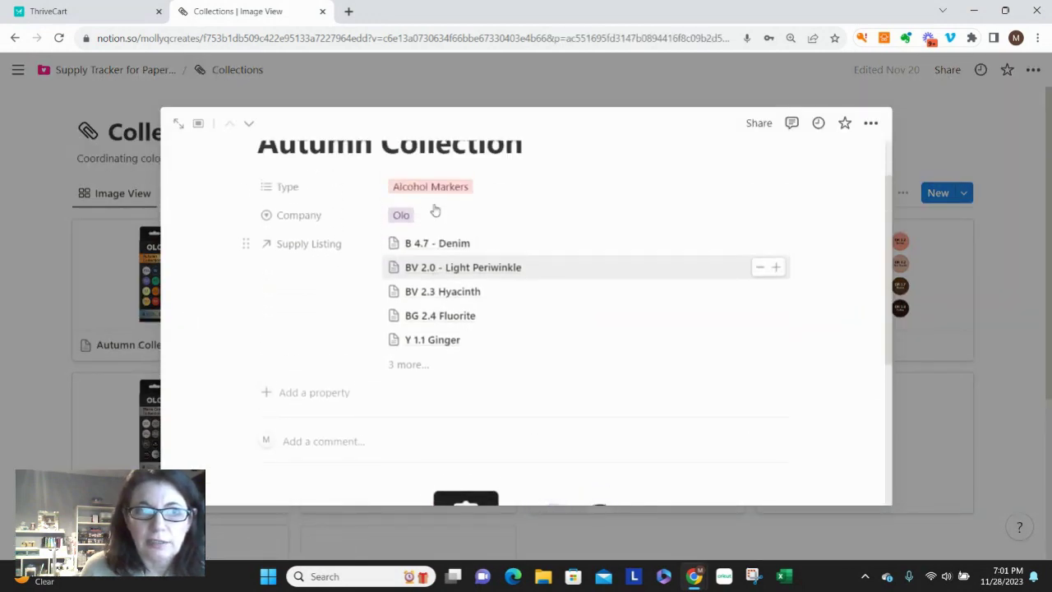
pyautogui.click(403, 366)
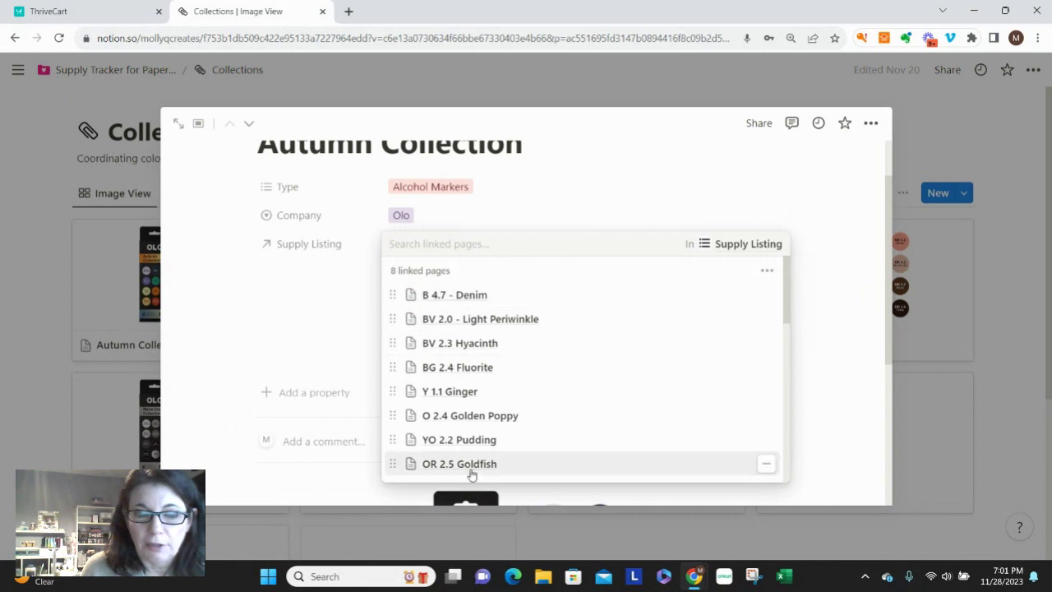
pyautogui.scroll(-2, 471, 476)
pyautogui.scroll(2, 471, 475)
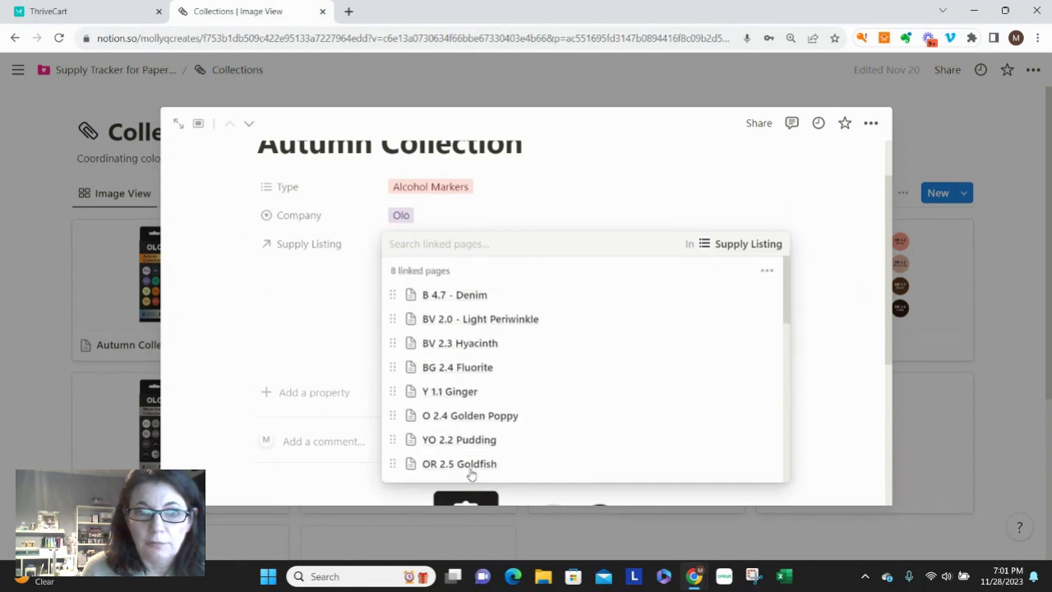
# Step: Open the linked BG 2.4 Fluorite marker page and look through its properties and image
pyautogui.click(460, 368)
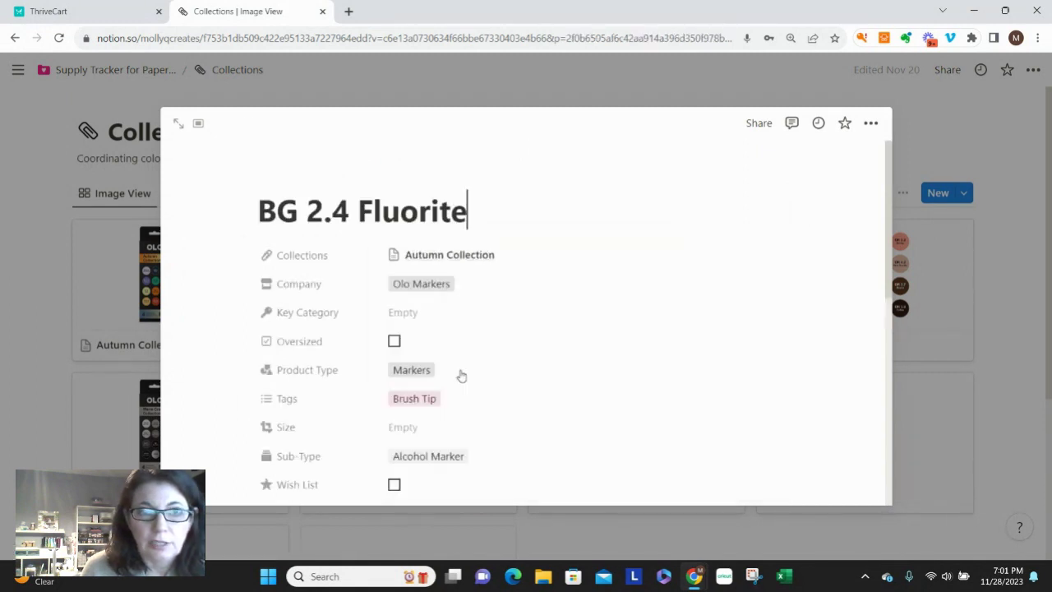
pyautogui.scroll(-5, 573, 307)
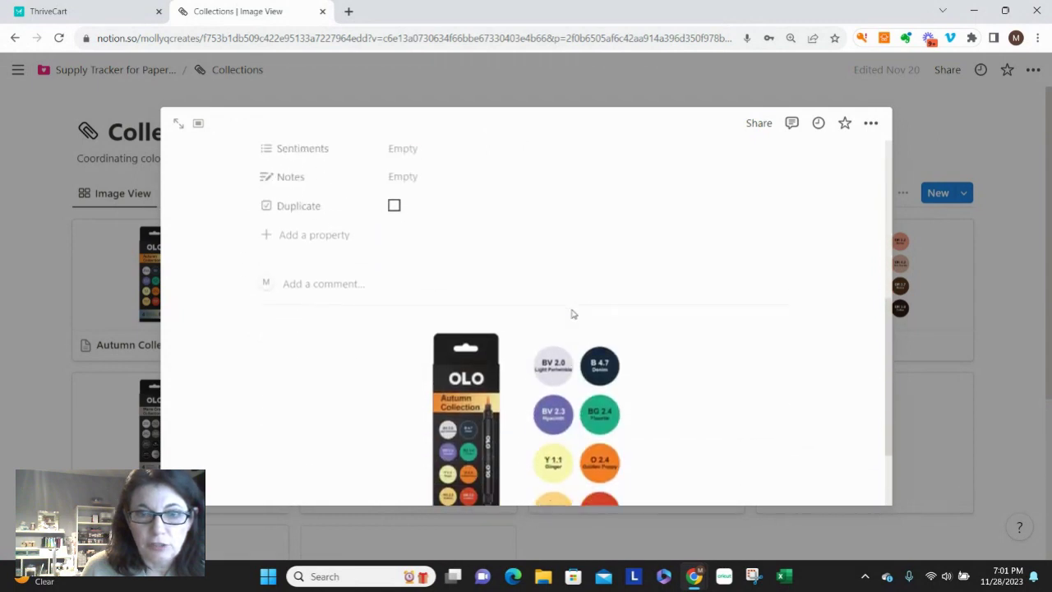
pyautogui.scroll(5, 573, 313)
pyautogui.scroll(2, 473, 226)
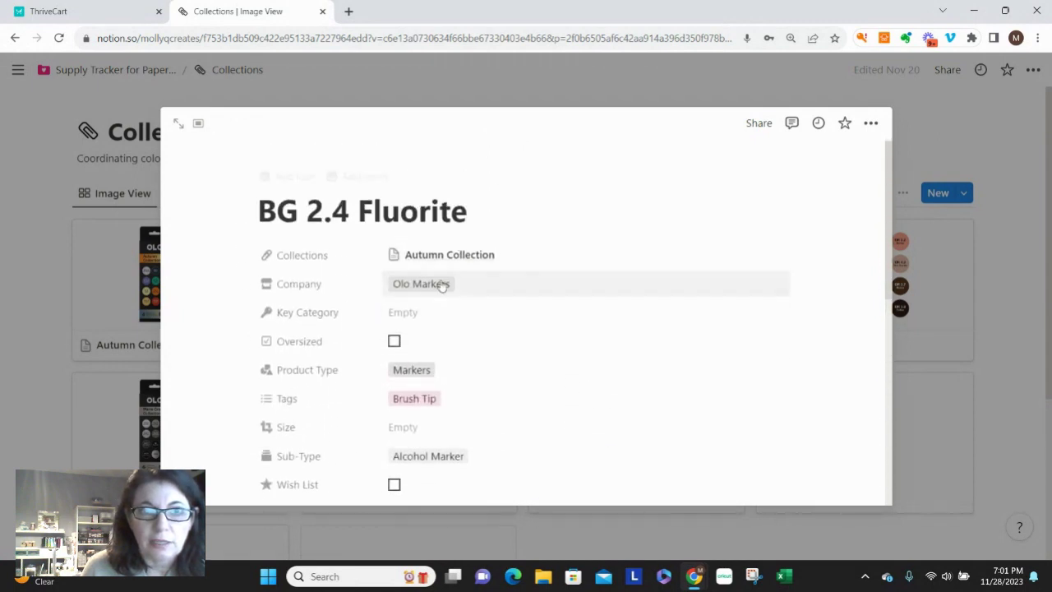
# Step: Return to Autumn Collection through the marker's collection link, view its product image, and close the entry
pyautogui.click(436, 254)
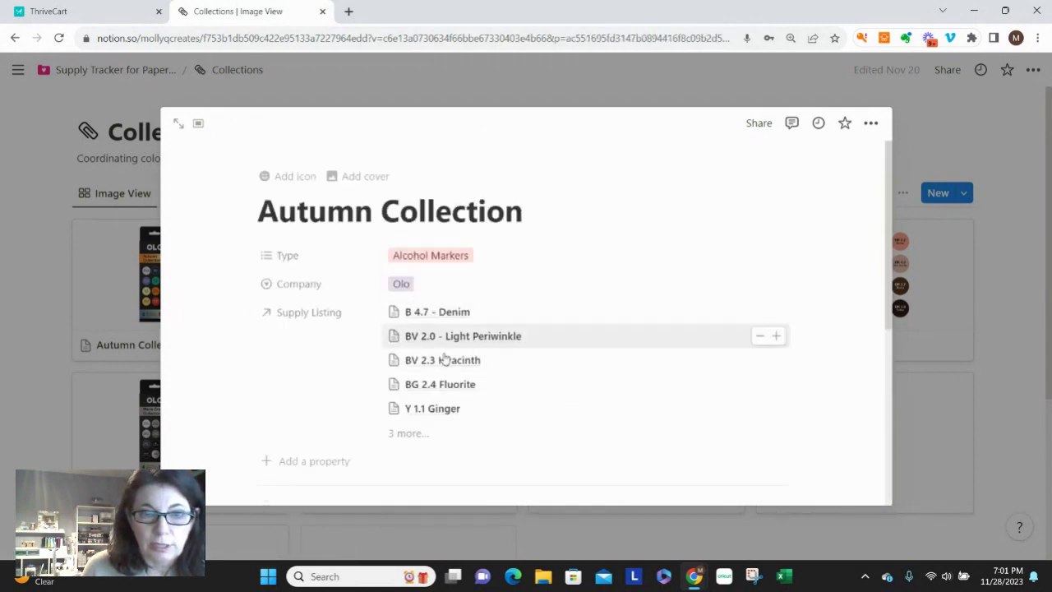
pyautogui.scroll(-5, 453, 362)
pyautogui.scroll(-1, 526, 333)
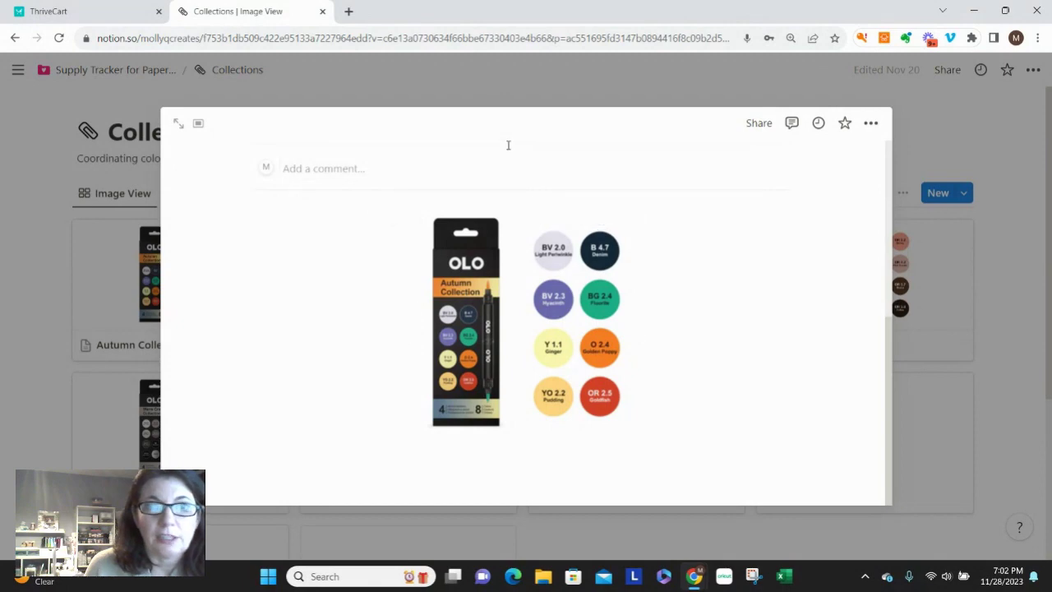
pyautogui.click(417, 63)
# Step: Open the "How you Bean?" collection and set its Company to Lawn Fawn
pyautogui.scroll(-2, 500, 156)
pyautogui.scroll(1, 503, 176)
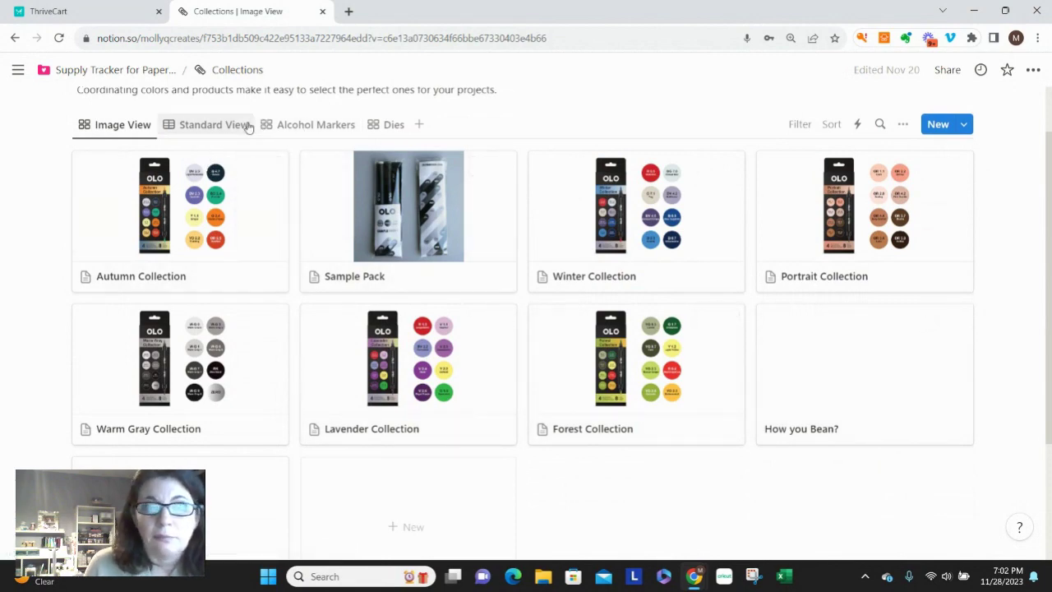
pyautogui.click(797, 433)
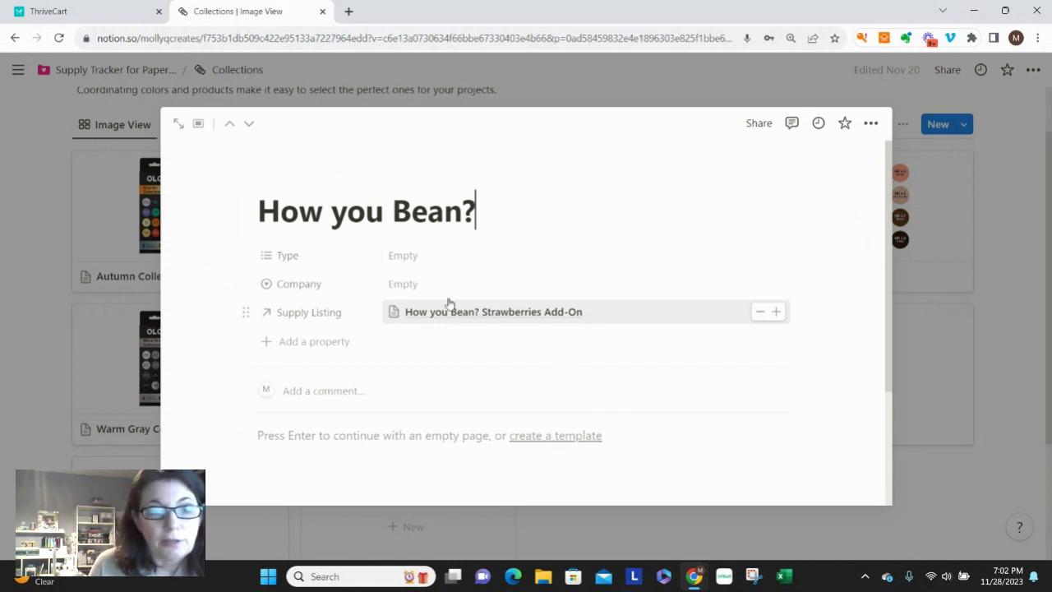
pyautogui.click(404, 286)
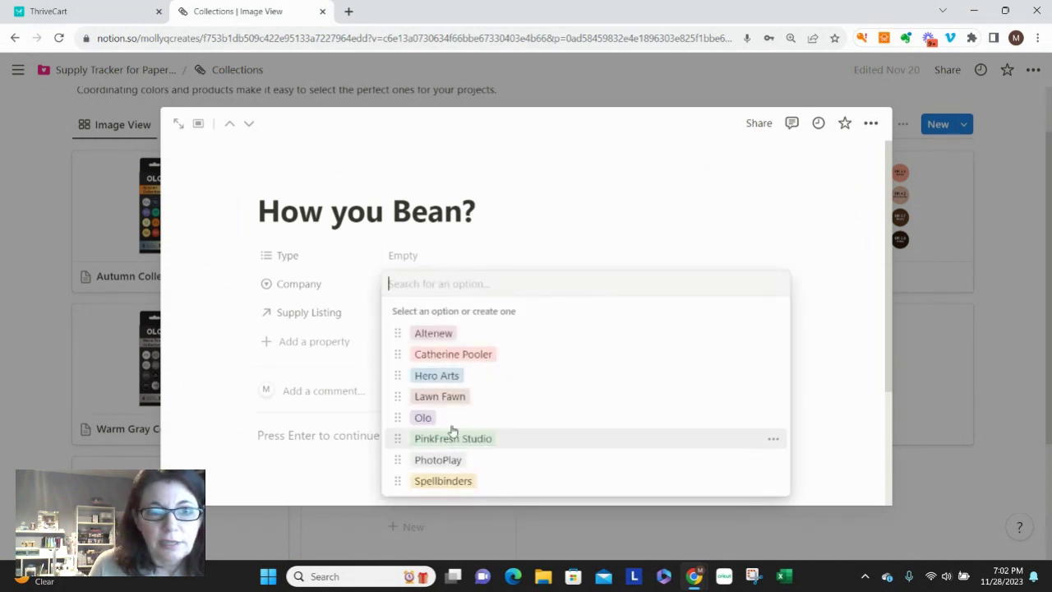
pyautogui.click(451, 396)
# Step: Set the "How you Bean?" collection's Type to Dies plus a newly created Stamps option
pyautogui.click(411, 255)
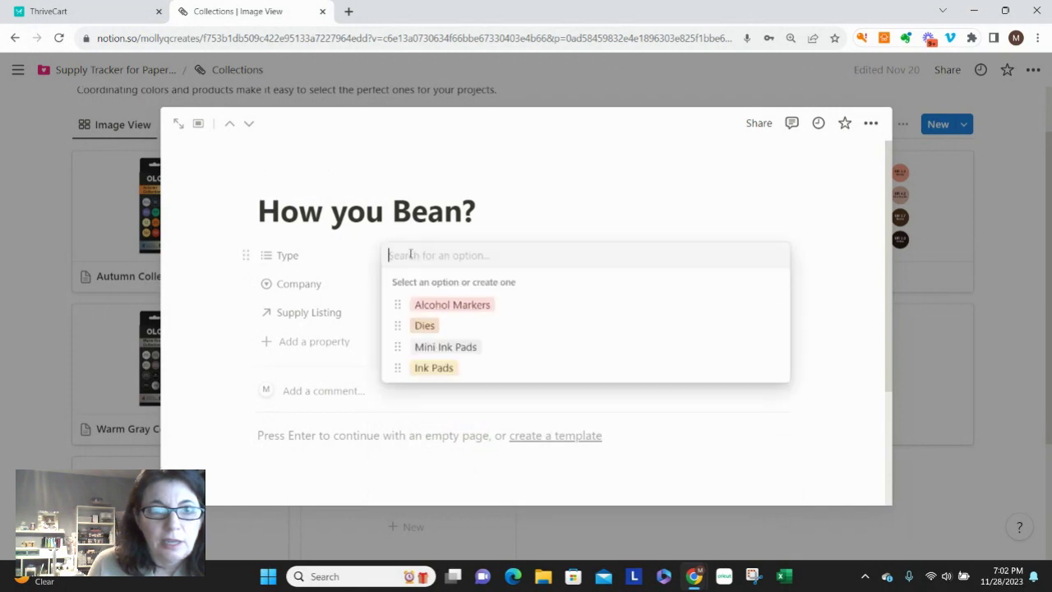
pyautogui.click(429, 326)
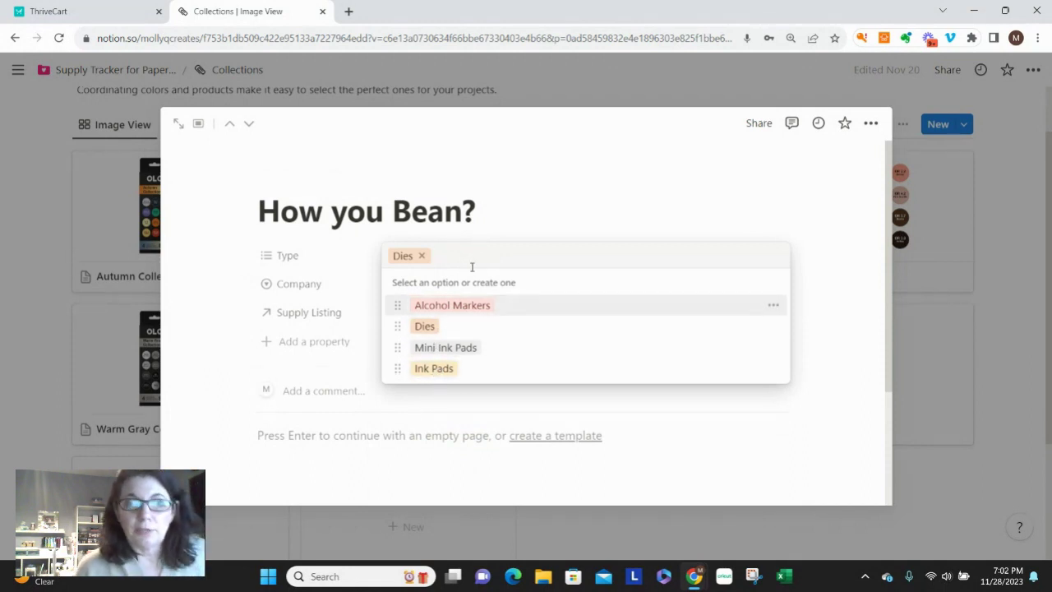
pyautogui.write('Stamps')
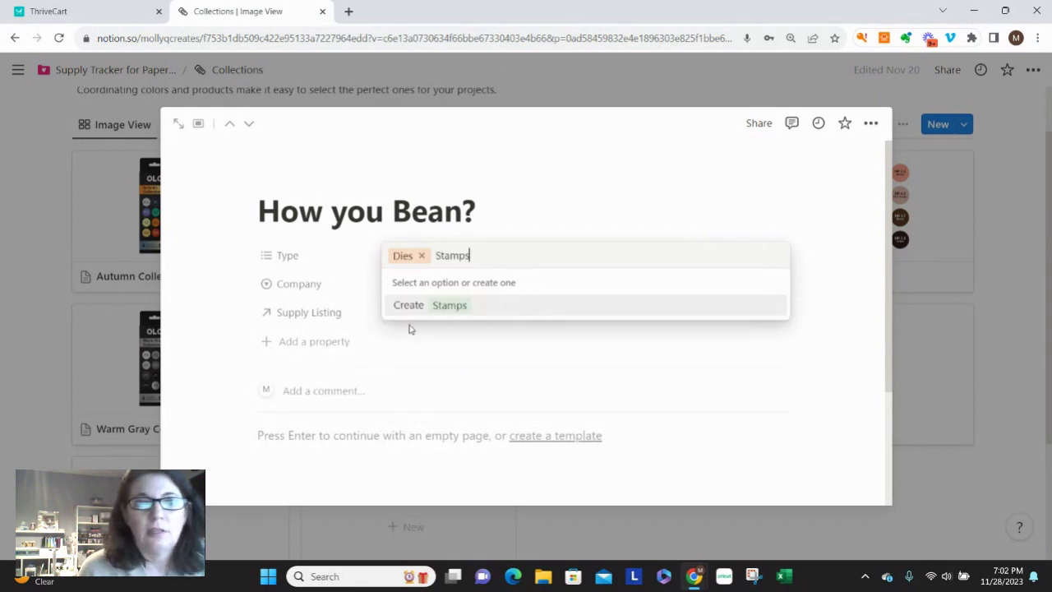
pyautogui.click(421, 311)
pyautogui.click(552, 182)
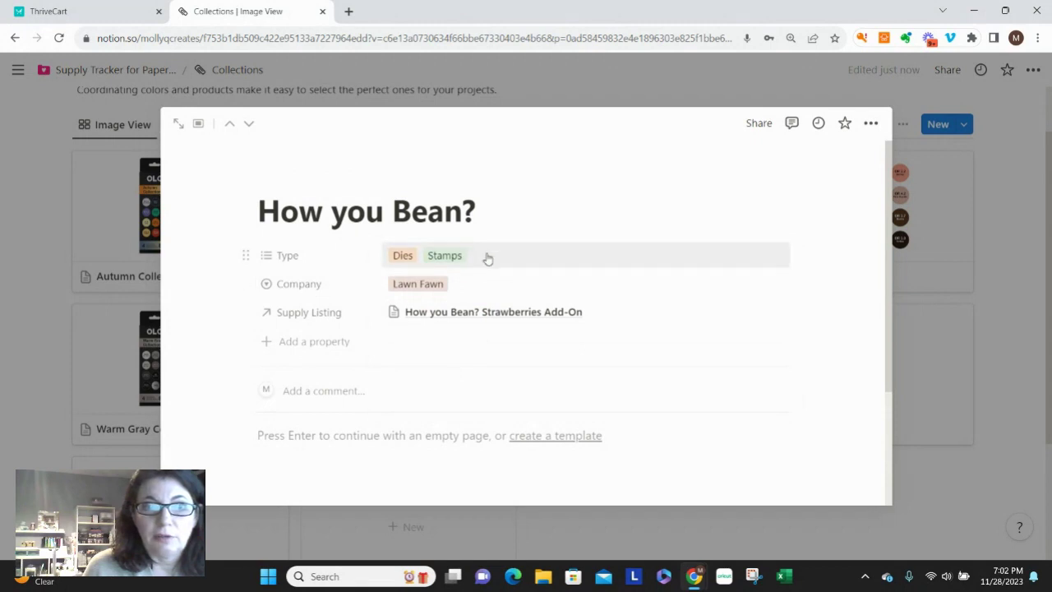
# Step: Reorder the Type property's options so that Mini Ink Pads comes after Ink Pads
pyautogui.click(487, 258)
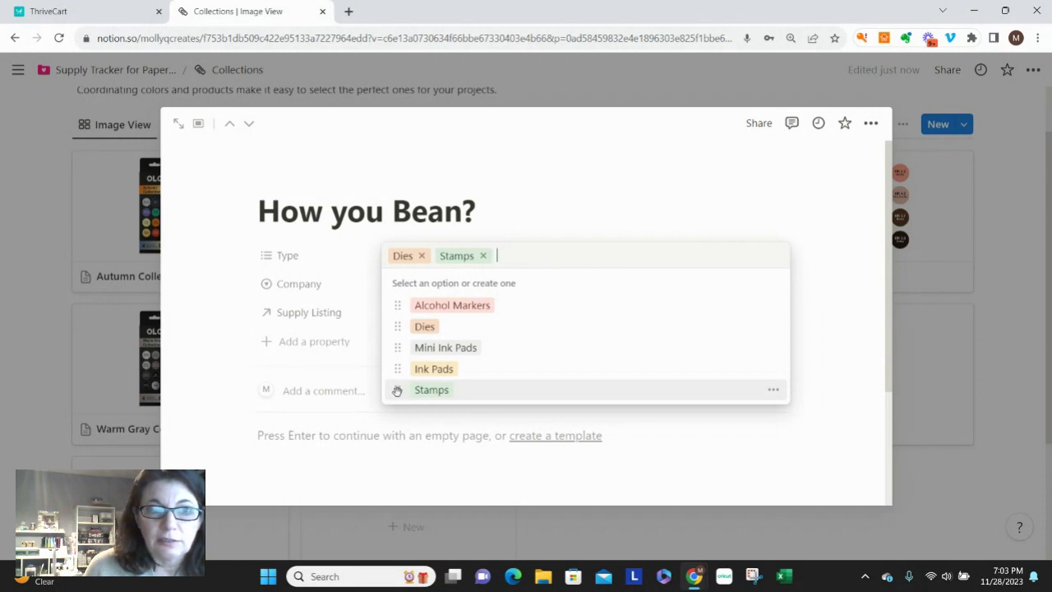
pyautogui.moveTo(398, 391)
pyautogui.mouseDown()
pyautogui.moveTo(400, 352)
pyautogui.moveTo(393, 389)
pyautogui.mouseUp()
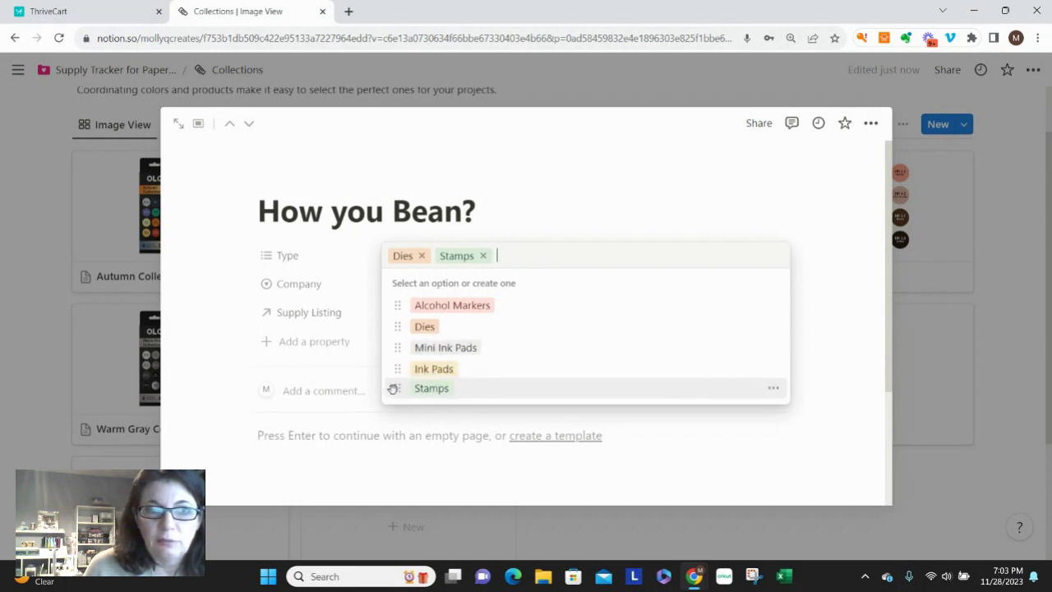
pyautogui.moveTo(398, 347); pyautogui.dragTo(399, 369)
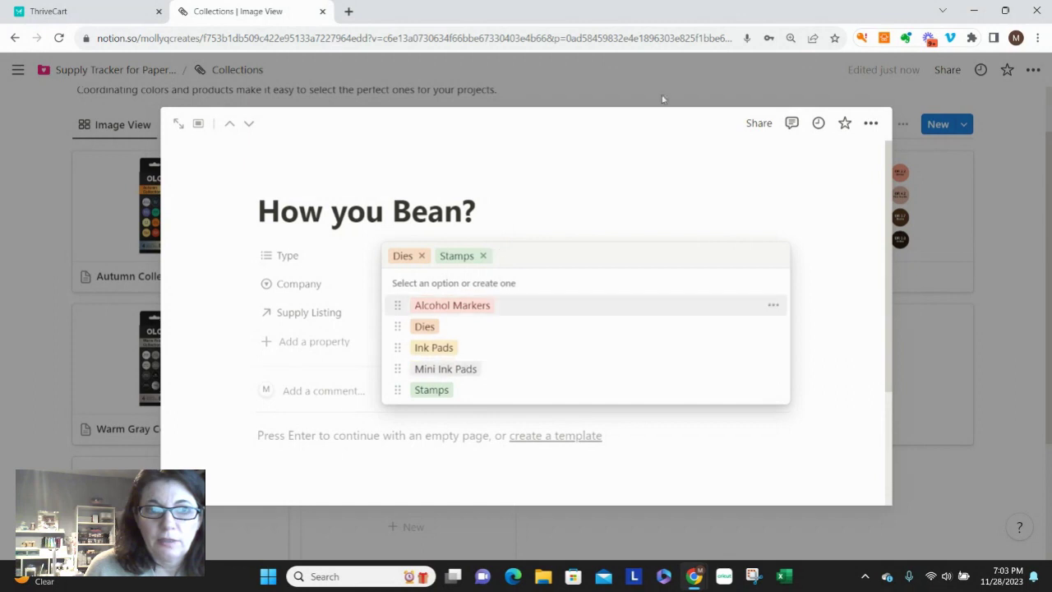
# Step: Close the Type options and the "How you Bean?" entry, and look over the Collections image gallery
pyautogui.click(621, 159)
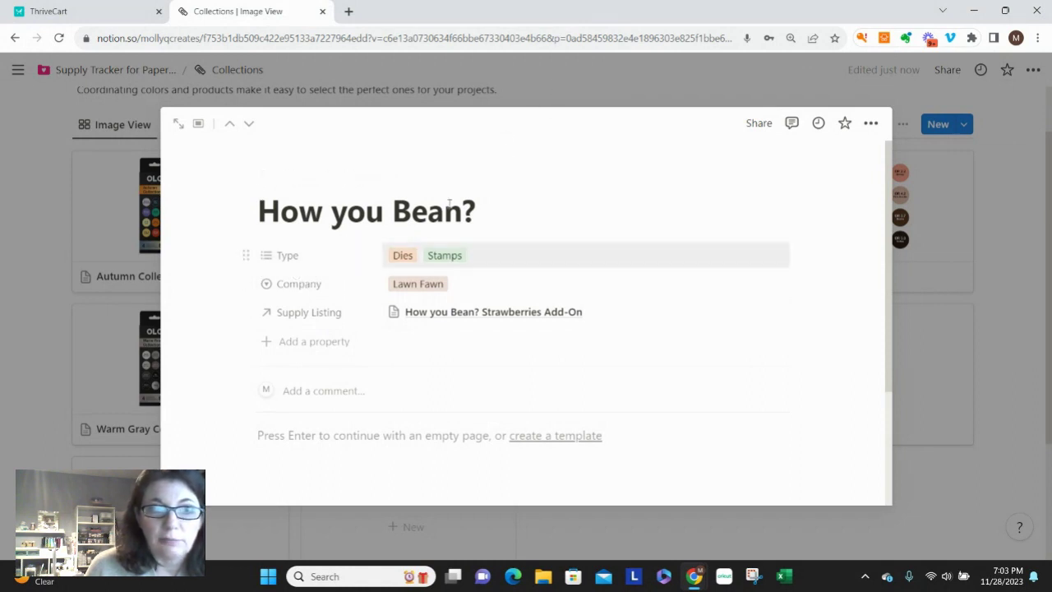
pyautogui.click(542, 80)
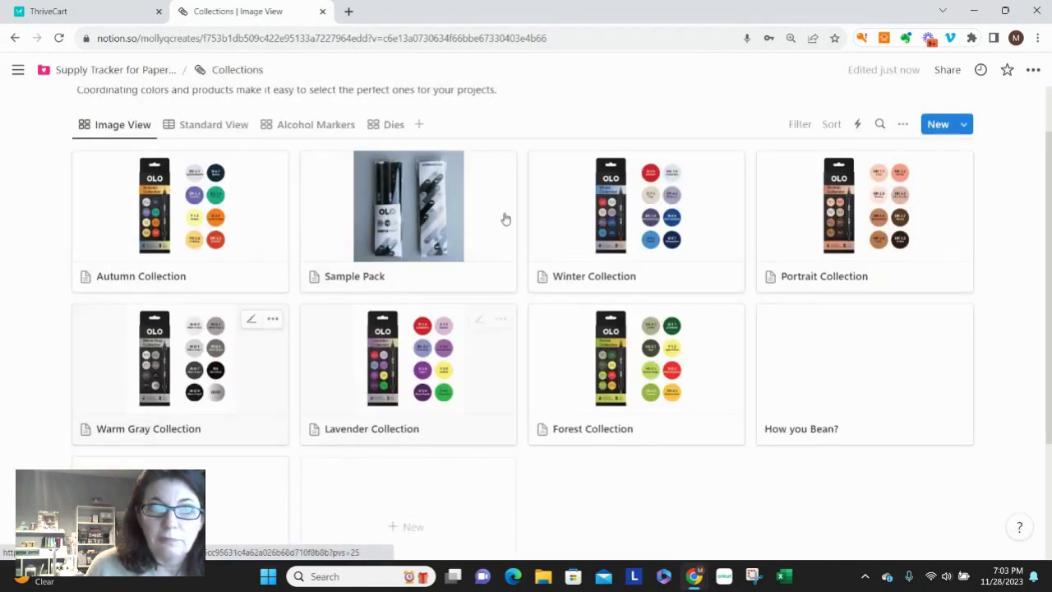
pyautogui.scroll(1, 451, 245)
pyautogui.scroll(-2, 450, 245)
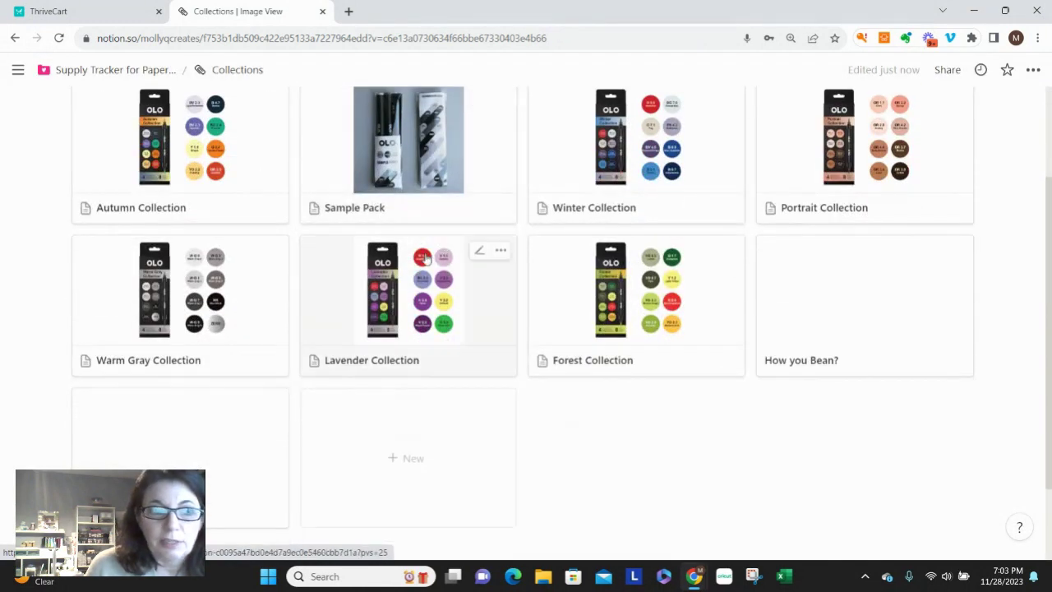
pyautogui.scroll(2, 152, 403)
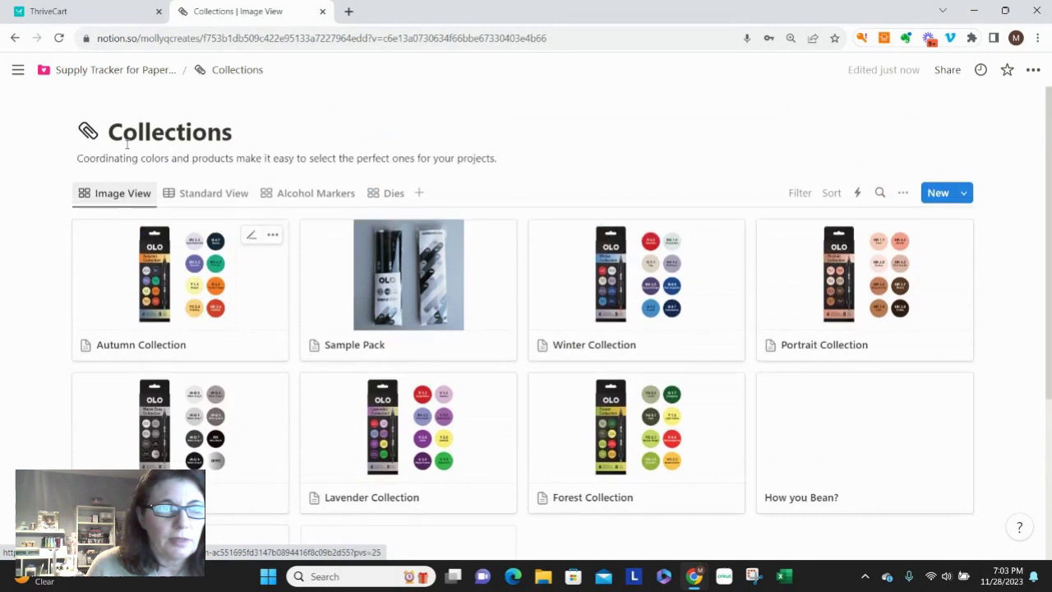
# Step: Go back to the Supply Tracker main page, view the Supply Tracker Tutorials page under Start Here, and return to the main page
pyautogui.click(116, 71)
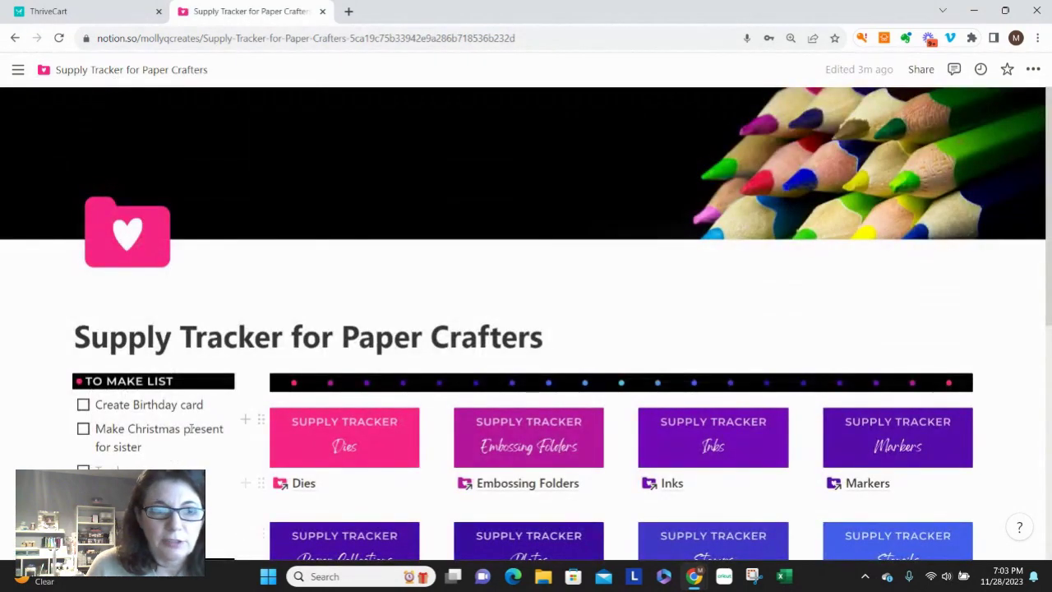
pyautogui.scroll(-5, 190, 432)
pyautogui.moveTo(117, 358)
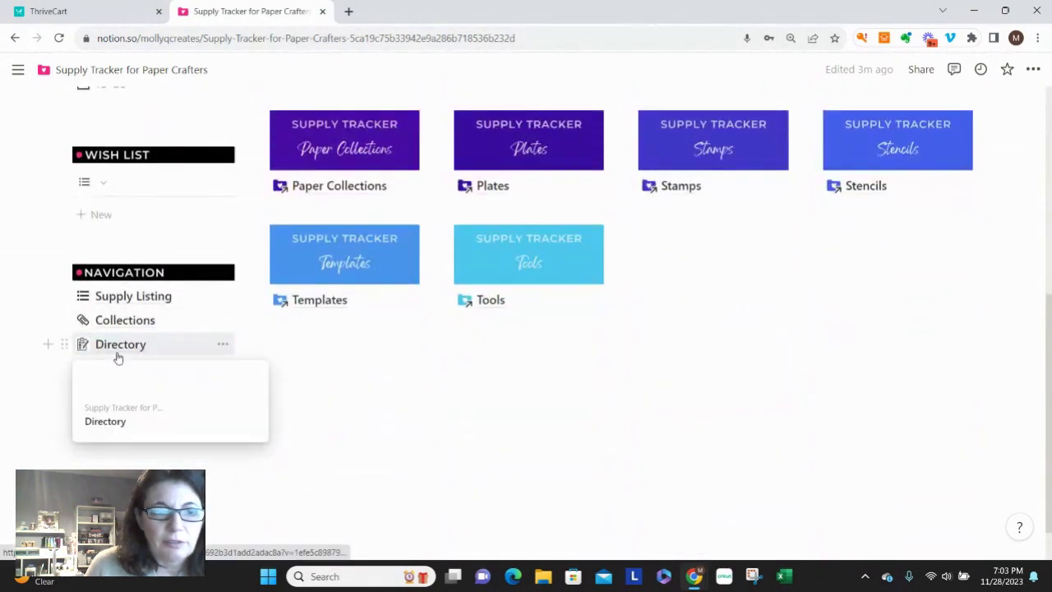
pyautogui.scroll(-1, 339, 337)
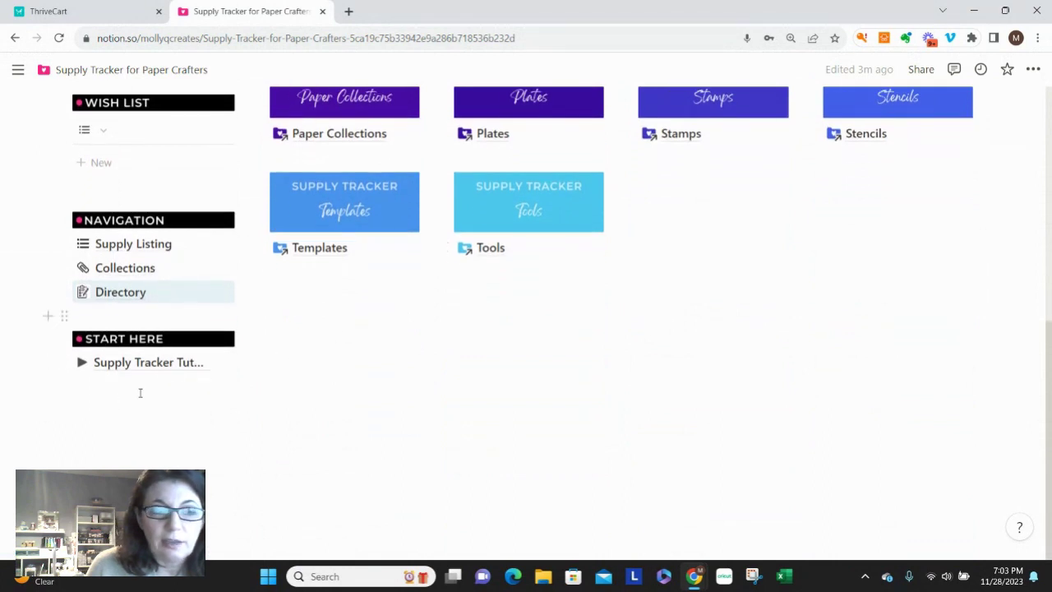
pyautogui.moveTo(148, 374)
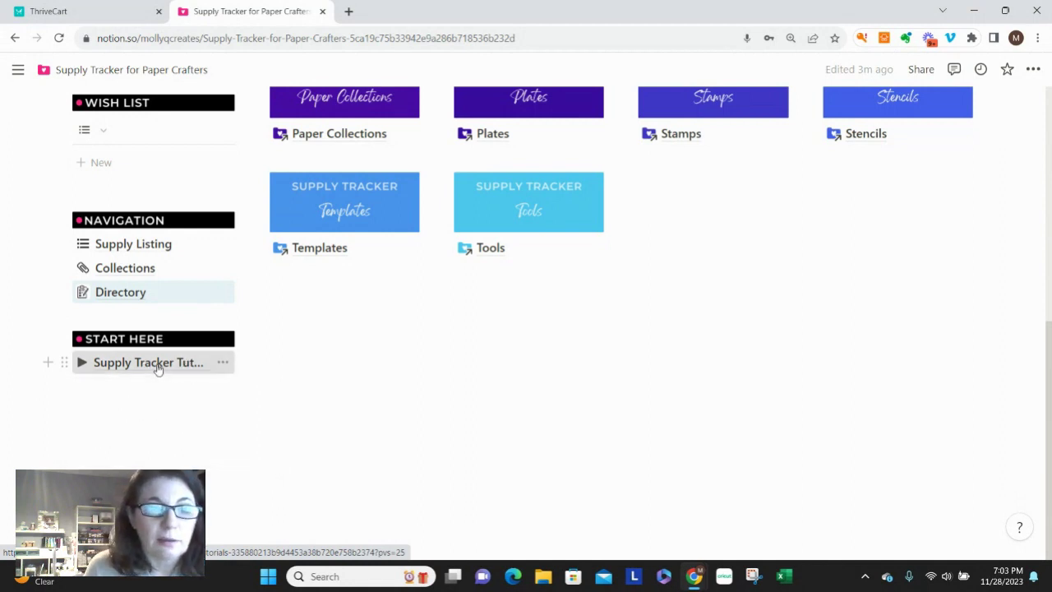
pyautogui.click(158, 369)
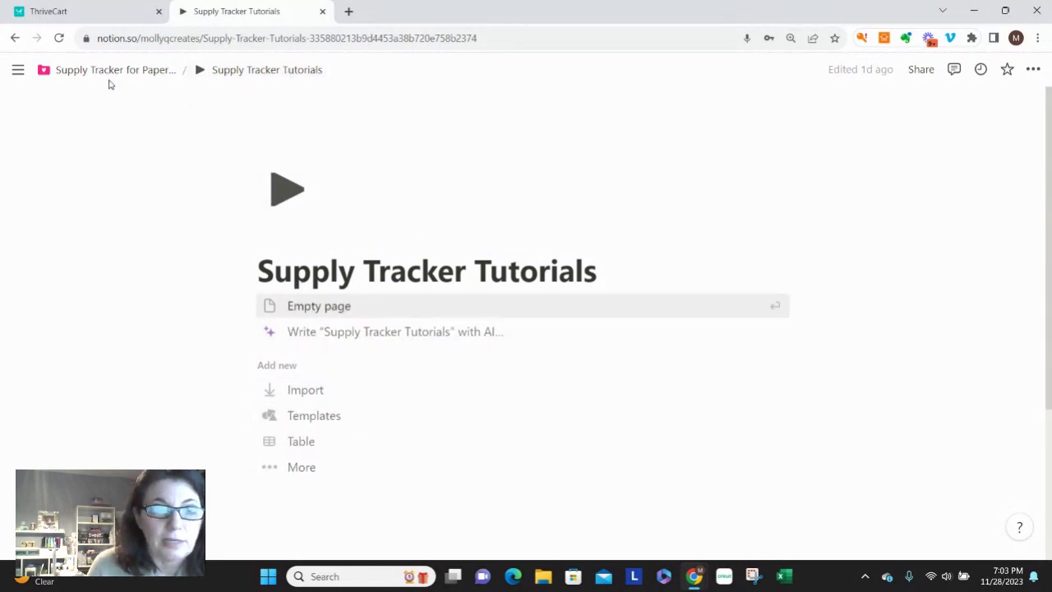
pyautogui.click(108, 71)
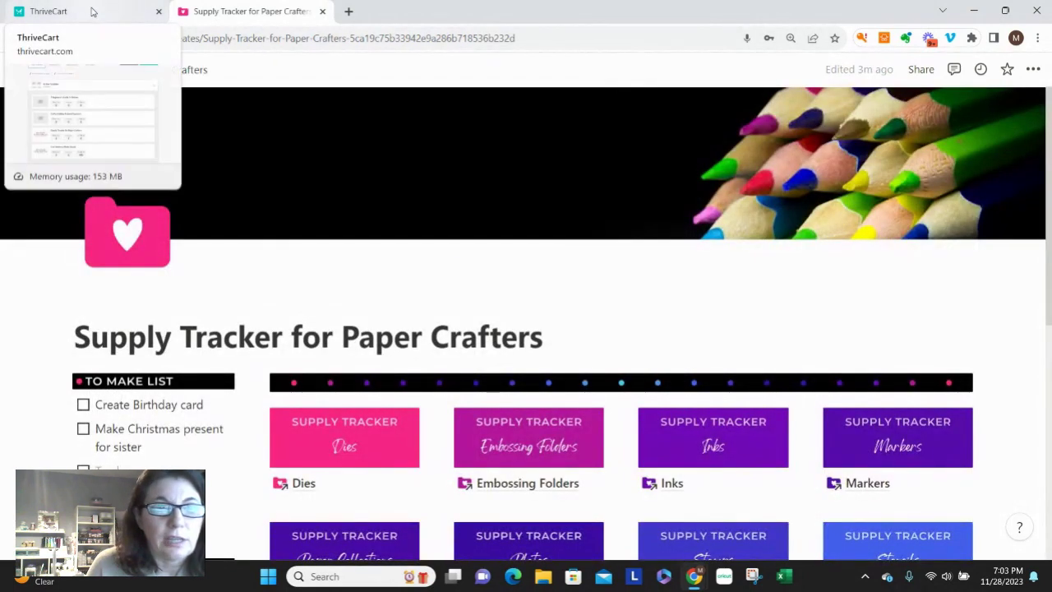
# Step: Switch to ThriveCart and try to preview the Supply Tracker for Paper Crafters course
pyautogui.click(94, 11)
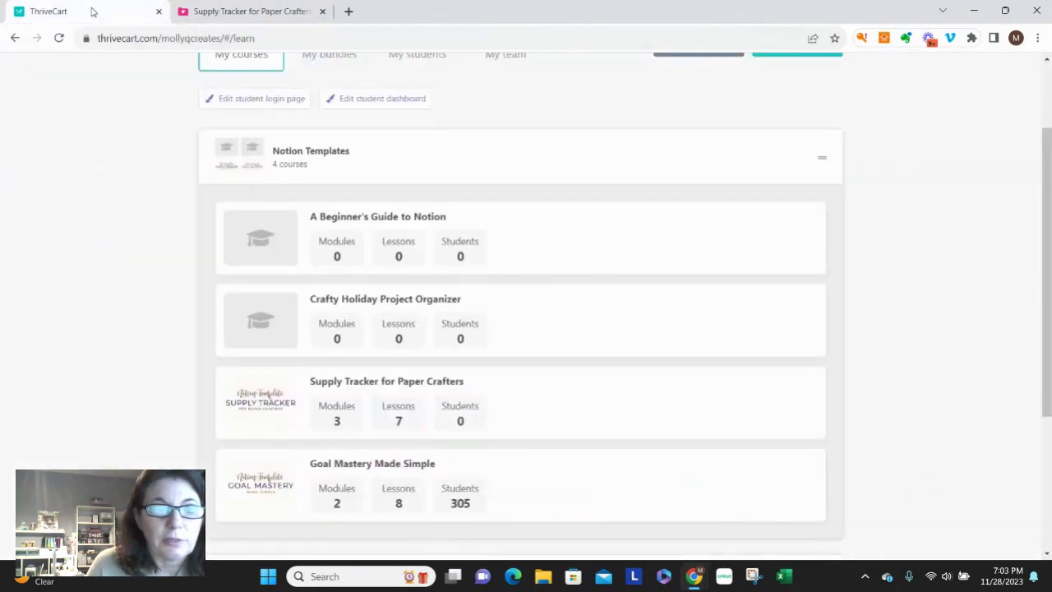
pyautogui.scroll(-1, 674, 386)
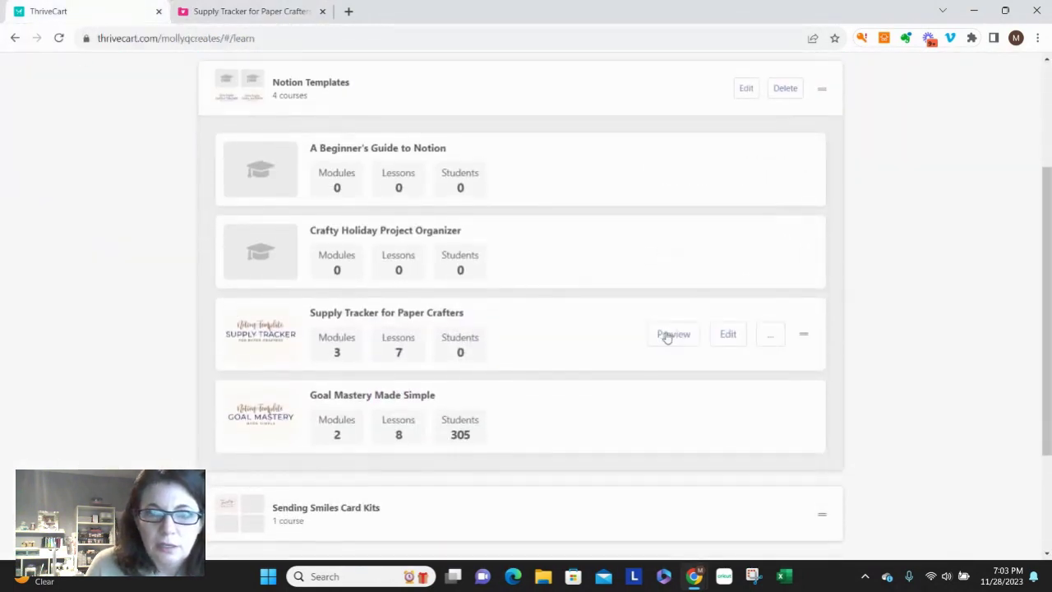
pyautogui.click(668, 335)
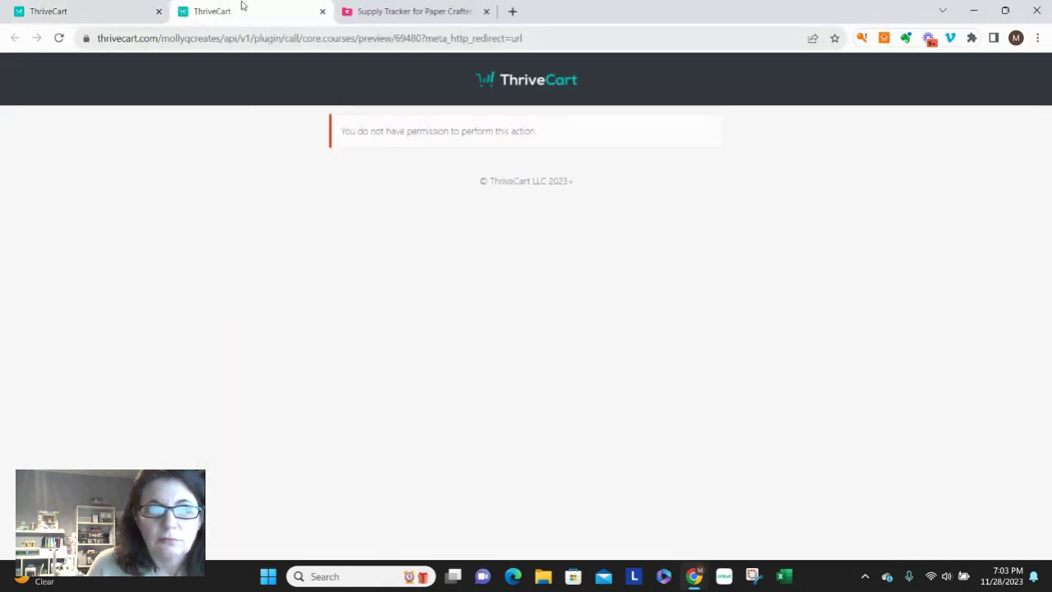
pyautogui.click(322, 12)
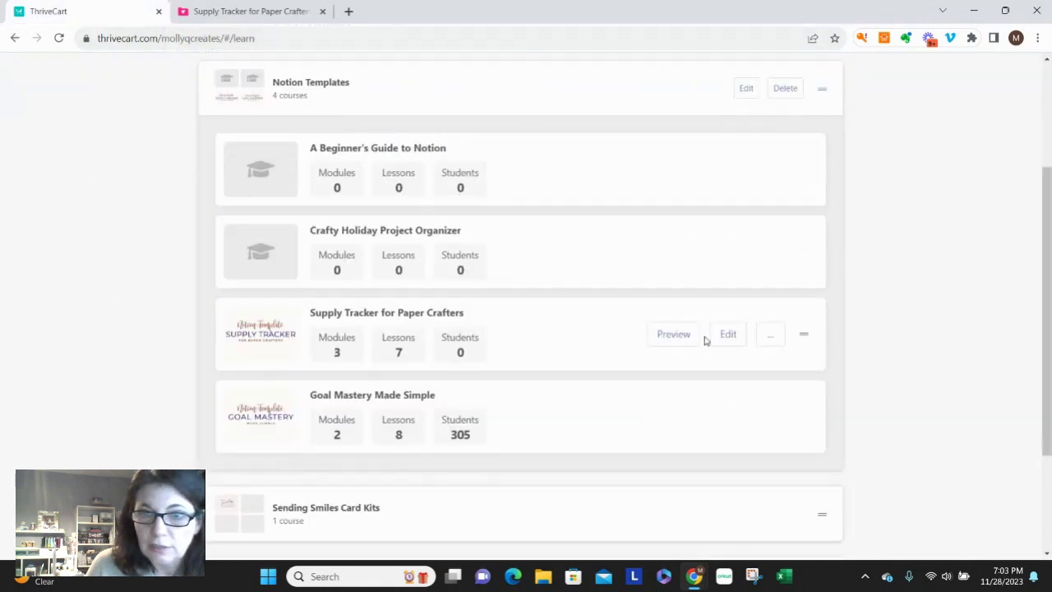
pyautogui.click(674, 334)
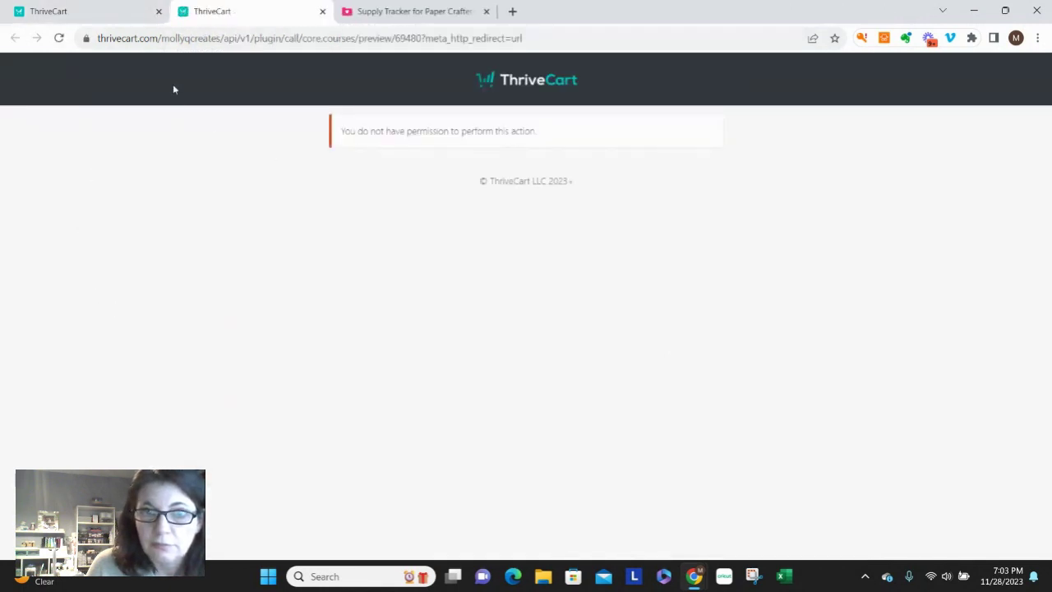
pyautogui.click(322, 12)
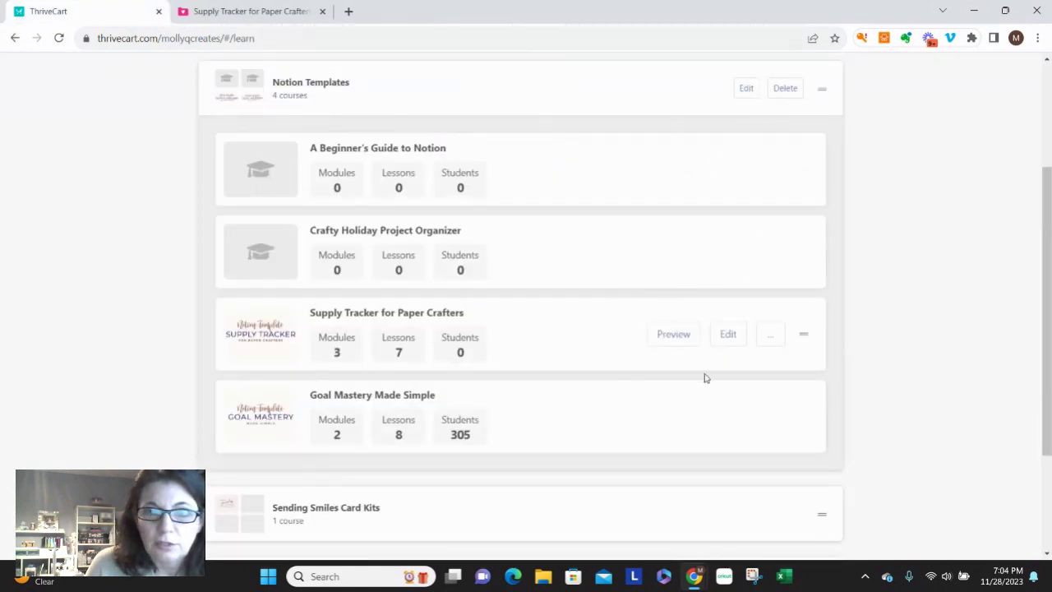
# Step: Sign in to ThriveCart again with the saved e-mail and password, enter the two-factor code, and go to the administrator account
pyautogui.click(727, 337)
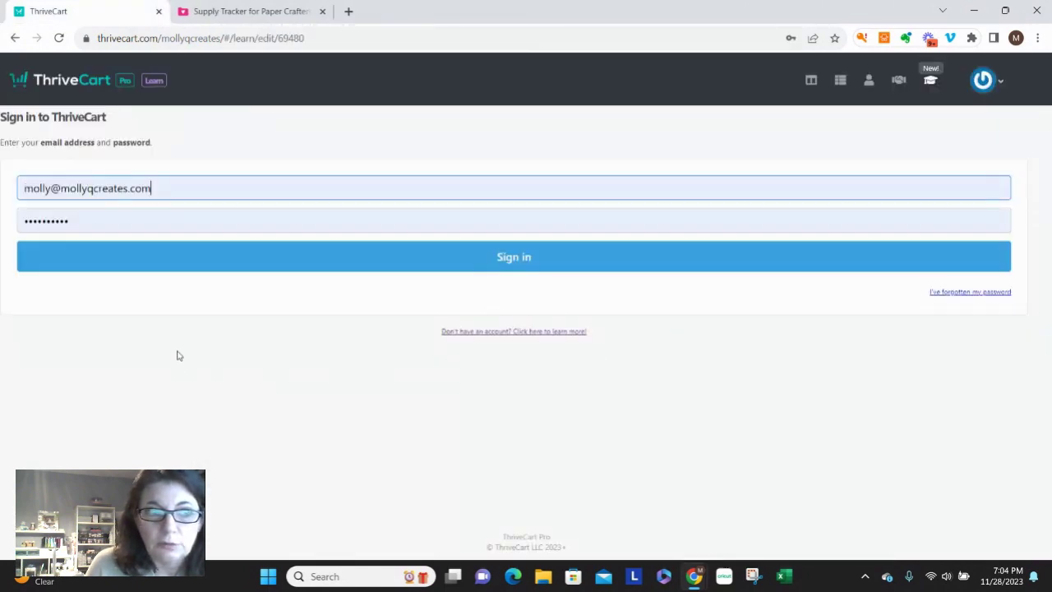
pyautogui.click(519, 257)
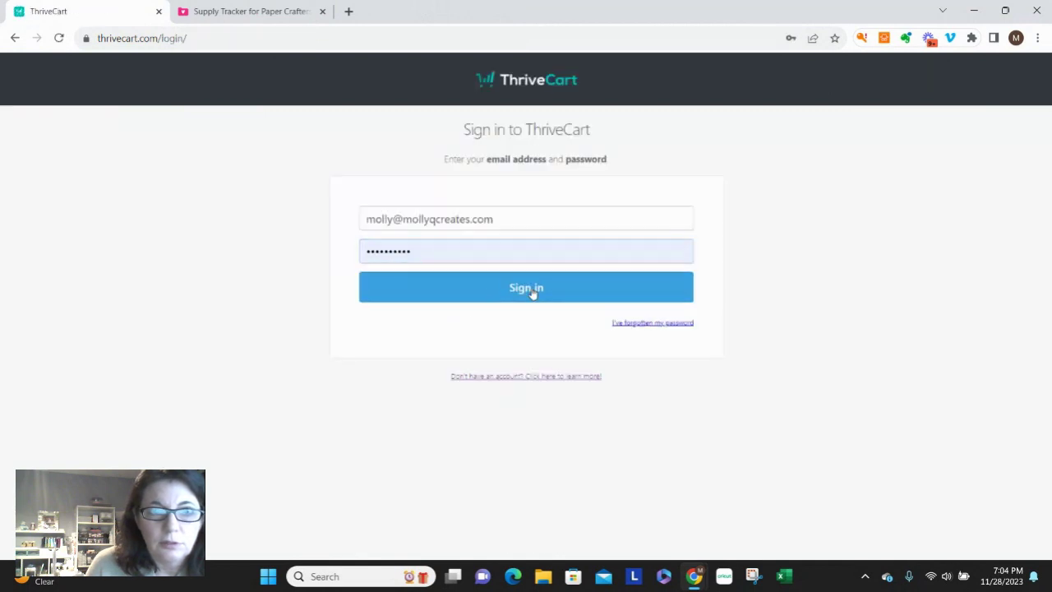
pyautogui.click(526, 287)
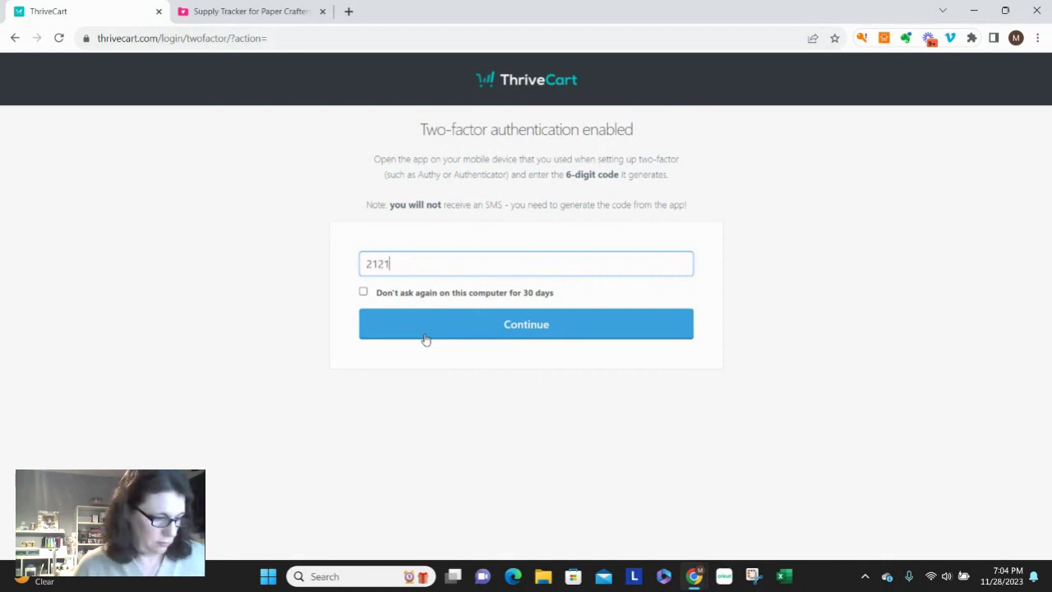
pyautogui.click(425, 337)
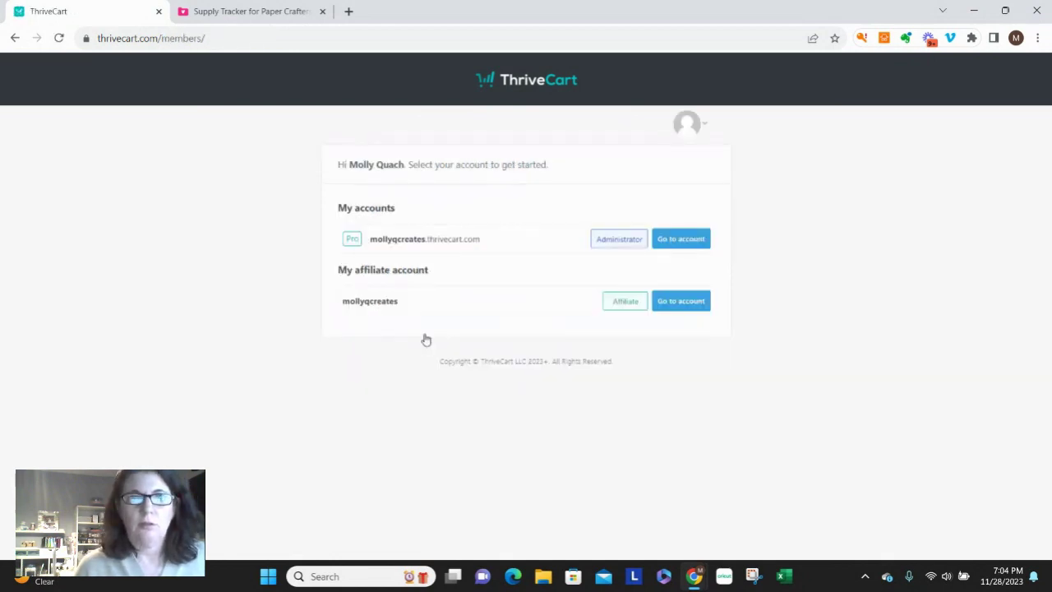
pyautogui.click(691, 241)
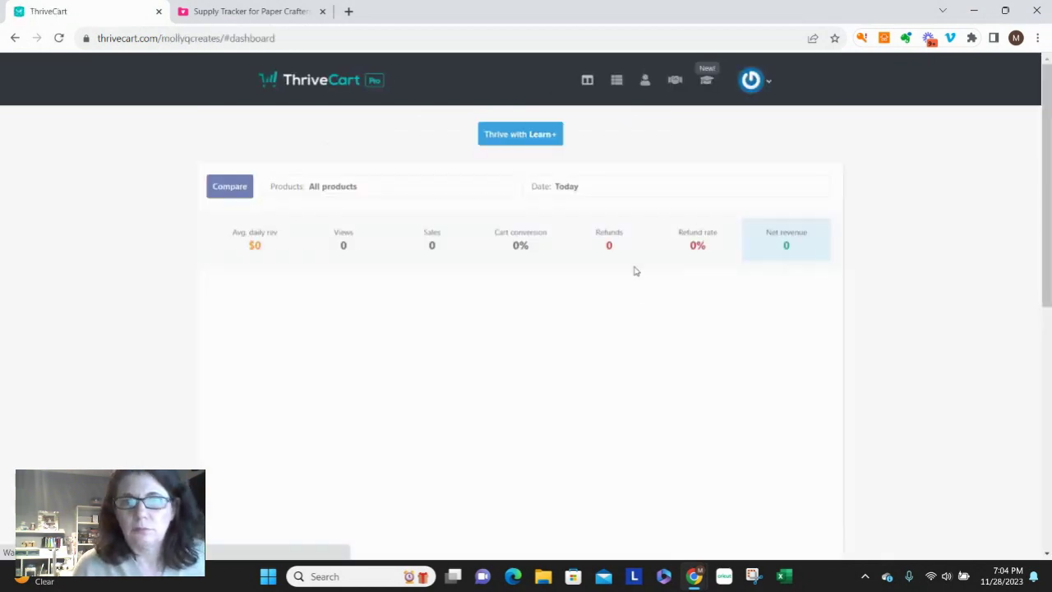
# Step: Open the Learn course list and preview the Supply Tracker for Paper Crafters course
pyautogui.click(705, 83)
pyautogui.scroll(-3, 444, 391)
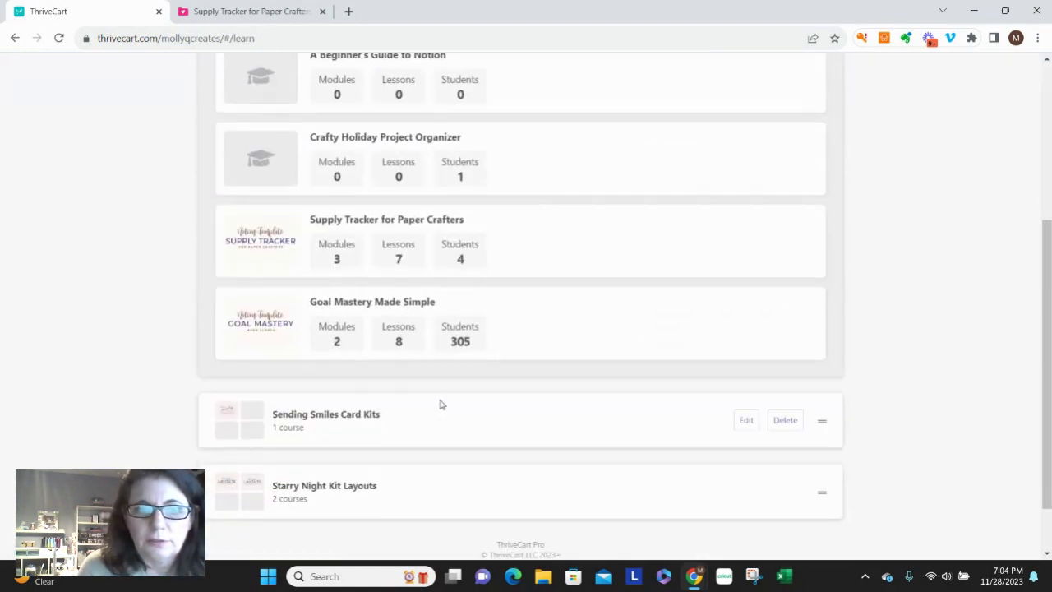
pyautogui.click(674, 242)
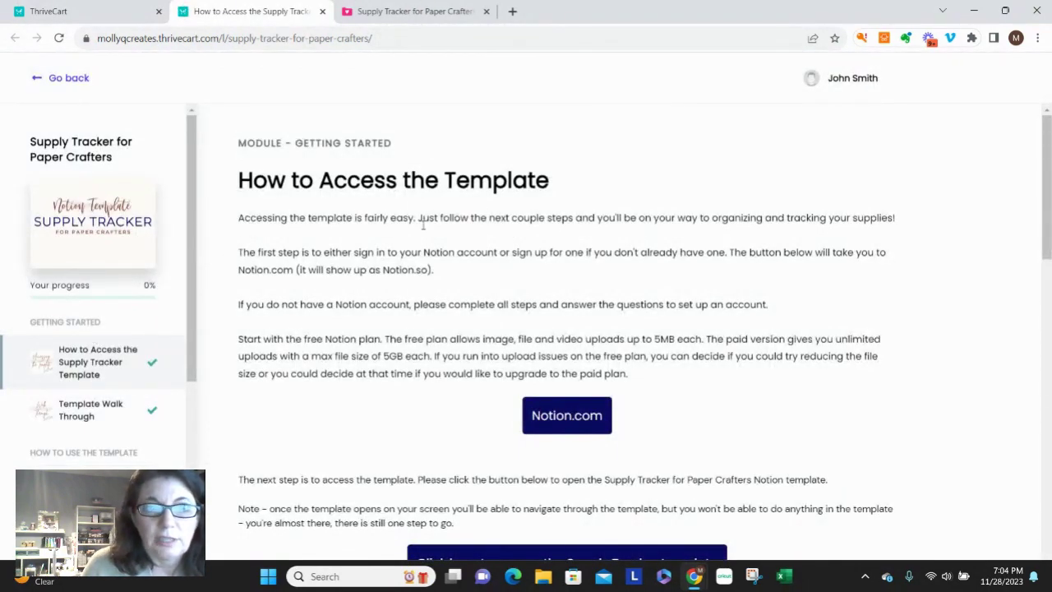
# Step: Read the How to Access the Template lesson, open the Supply Tracker template from its link, and look over the template page
pyautogui.scroll(-2, 550, 250)
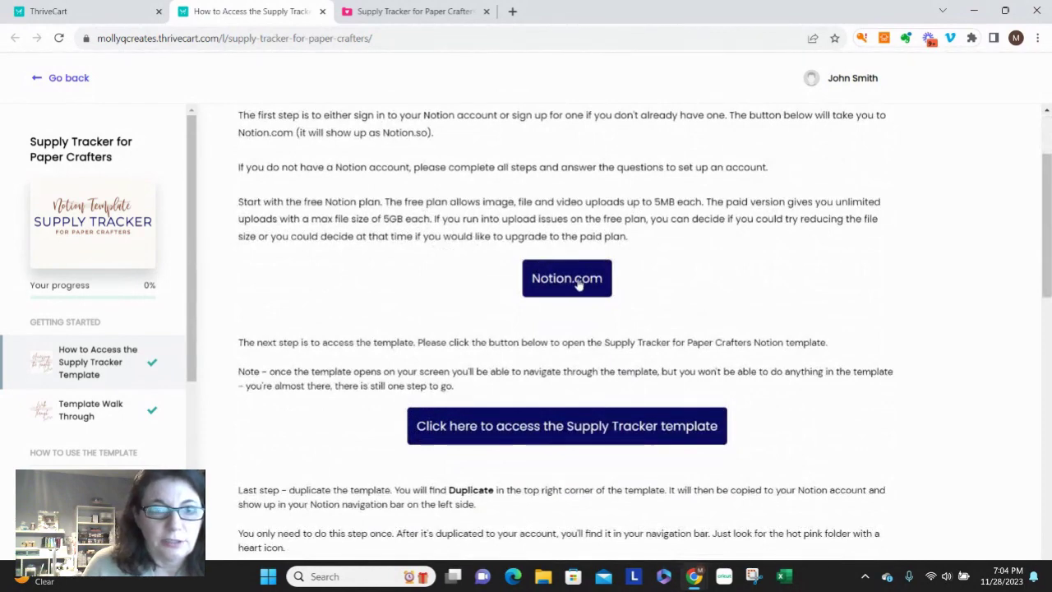
pyautogui.scroll(-2, 564, 284)
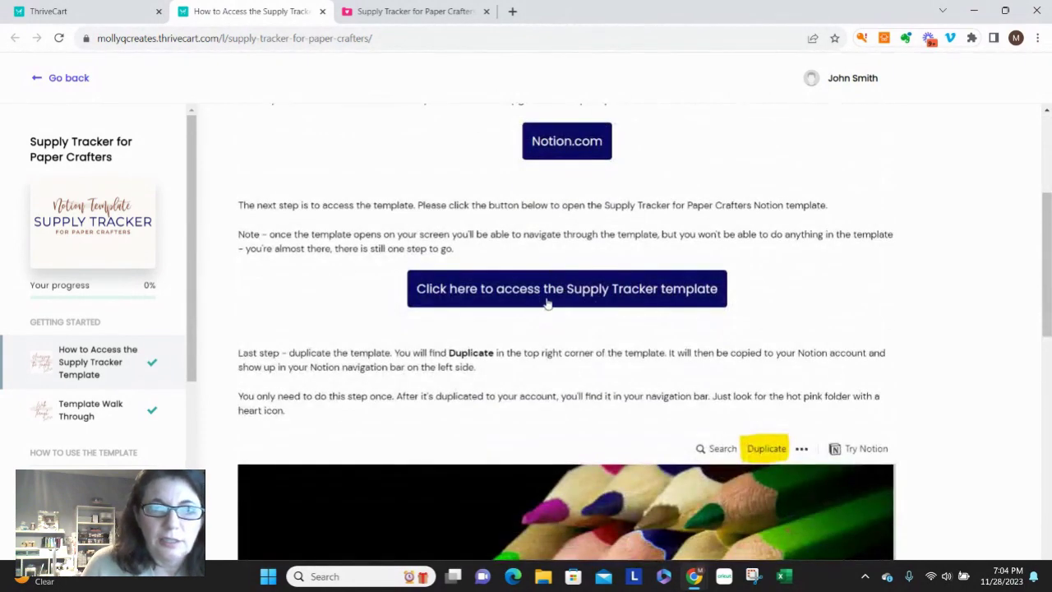
pyautogui.scroll(-1, 595, 297)
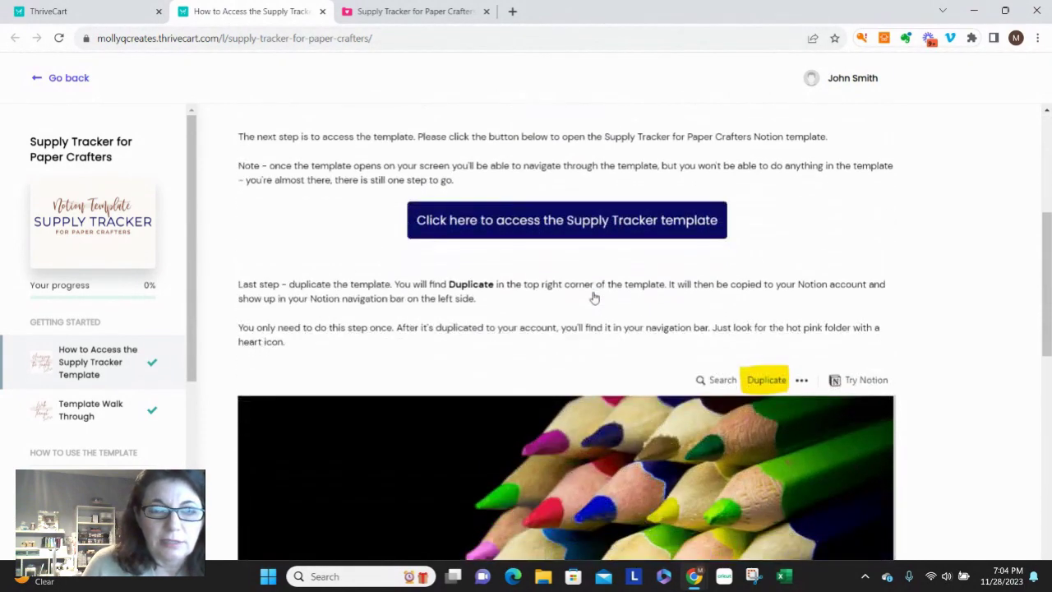
pyautogui.click(587, 228)
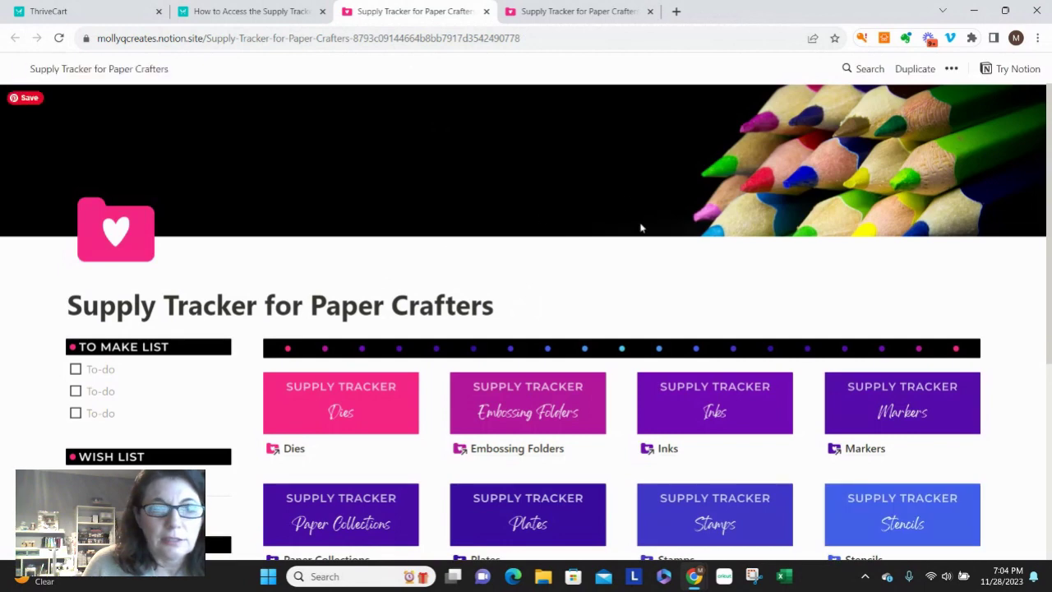
pyautogui.scroll(-4, 629, 247)
pyautogui.scroll(4, 607, 307)
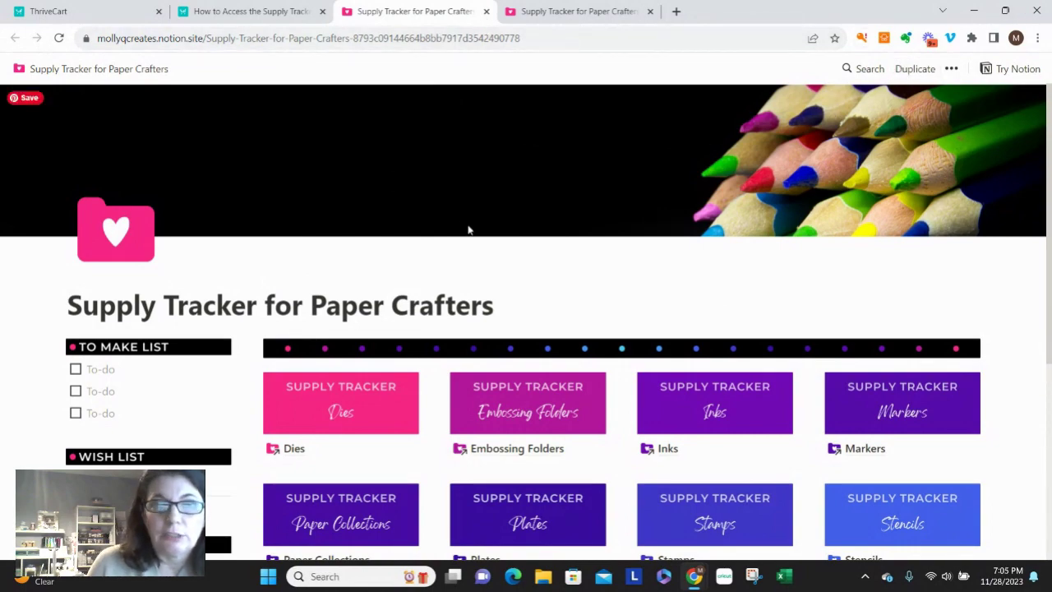
# Step: View the template's How to use the Supply Tracker page under Start Here, and close the template
pyautogui.scroll(-3, 404, 242)
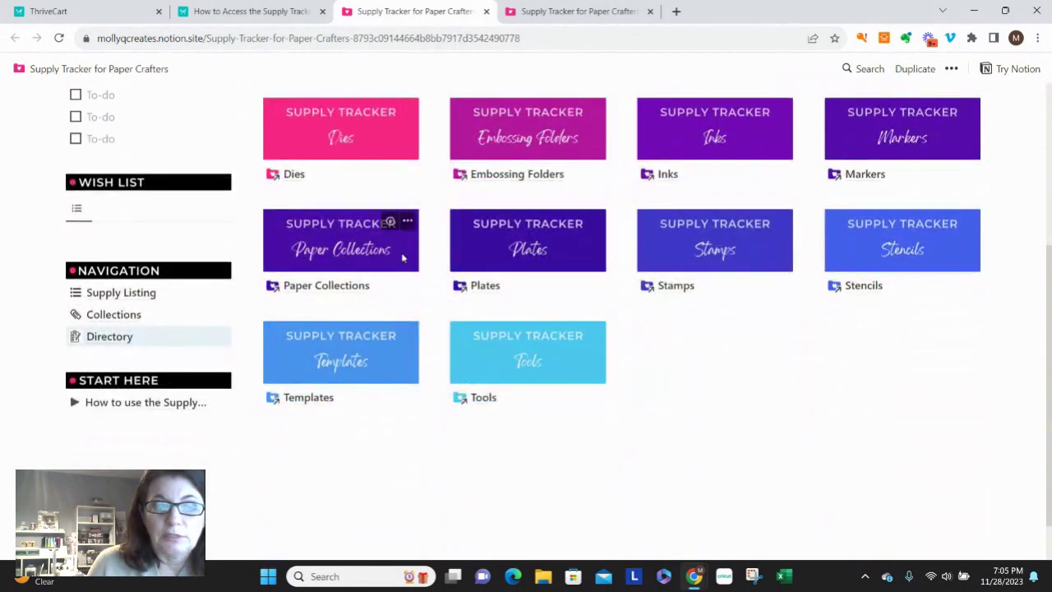
pyautogui.click(160, 403)
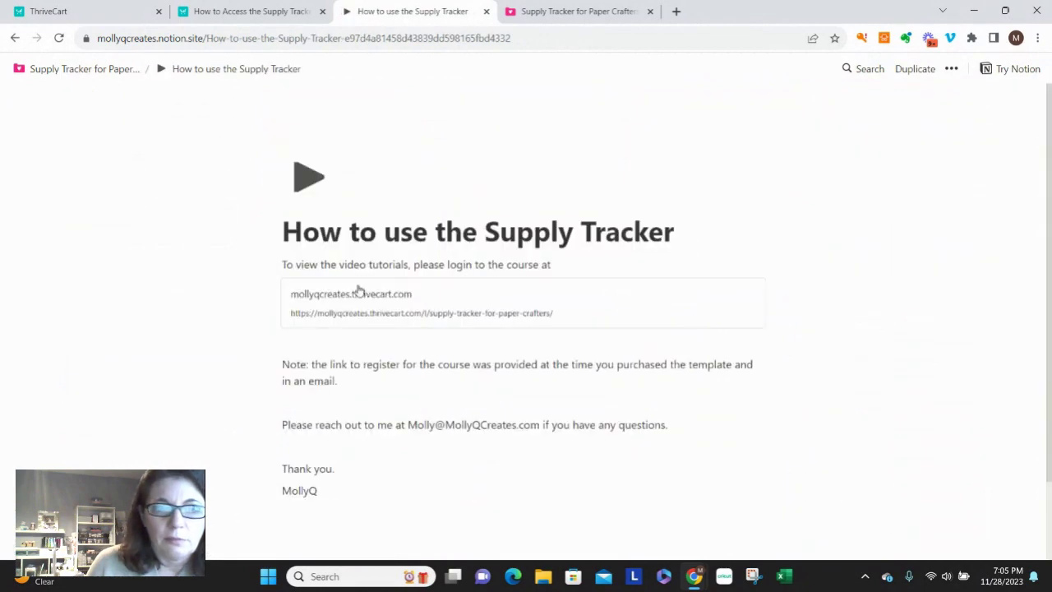
pyautogui.scroll(-1, 557, 115)
pyautogui.scroll(1, 557, 116)
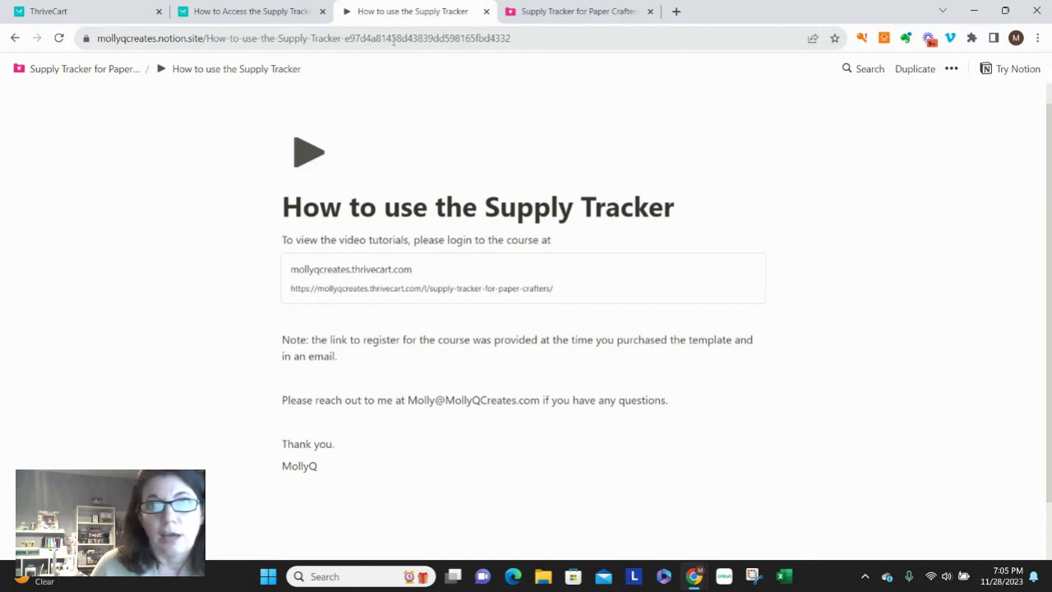
pyautogui.click(486, 12)
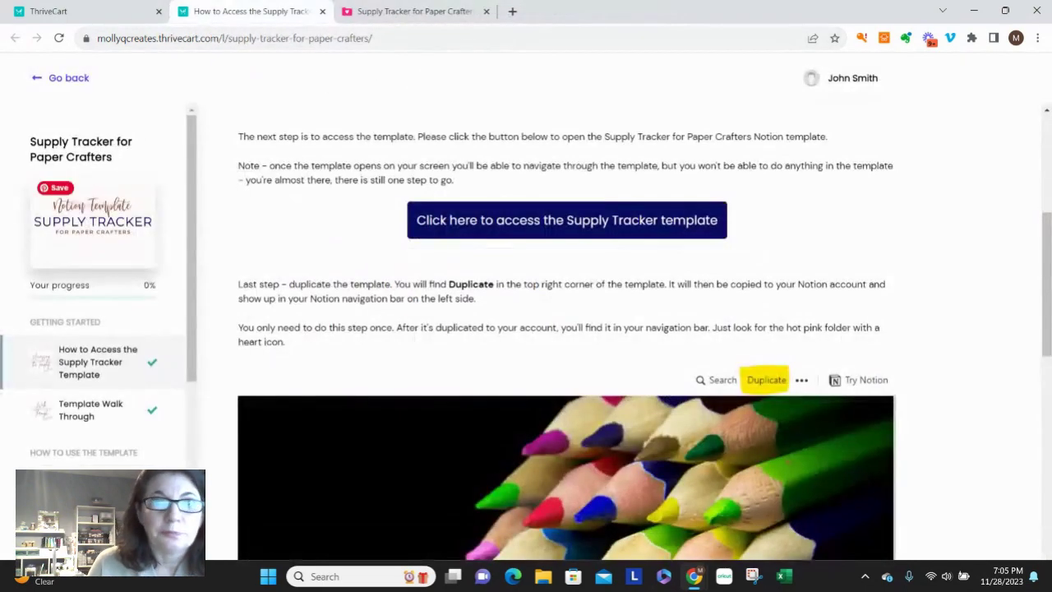
# Step: Return to the Supply Tracker for Paper Crafters workspace in Notion and look over its category tiles
pyautogui.click(424, 12)
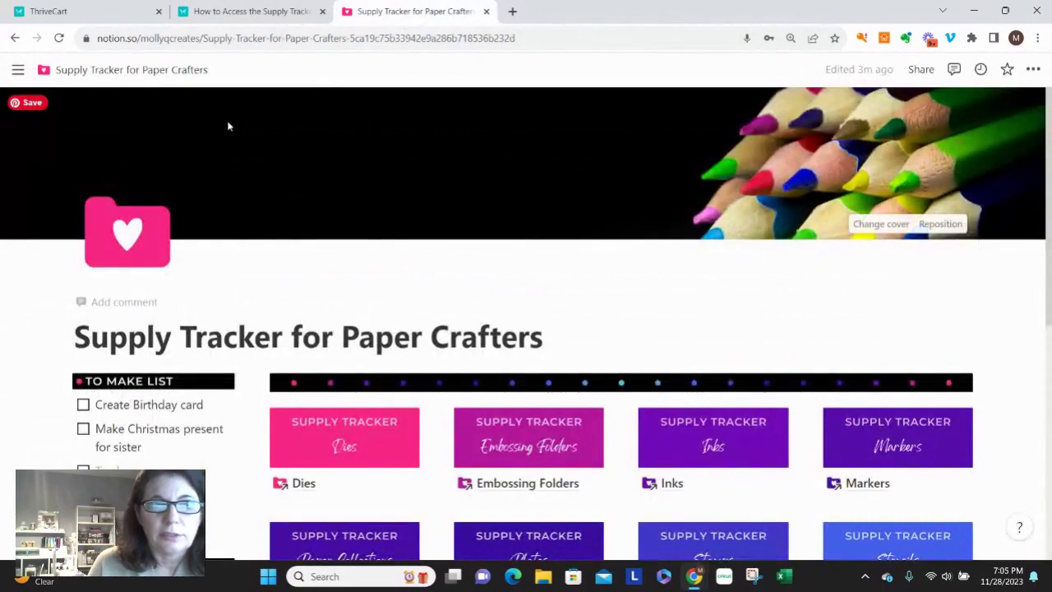
pyautogui.scroll(-2, 521, 287)
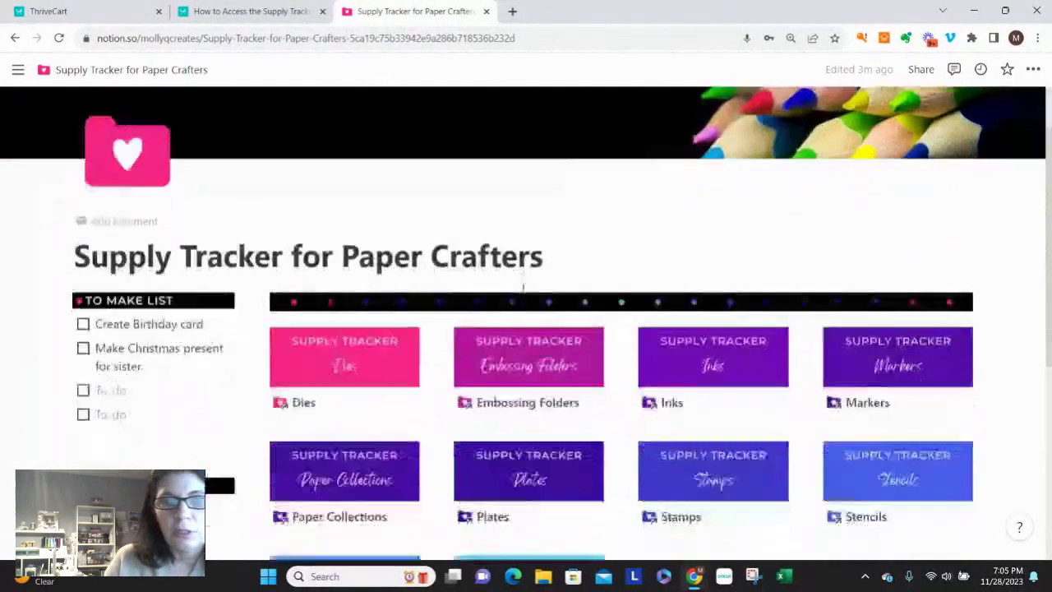
pyautogui.scroll(-1, 516, 307)
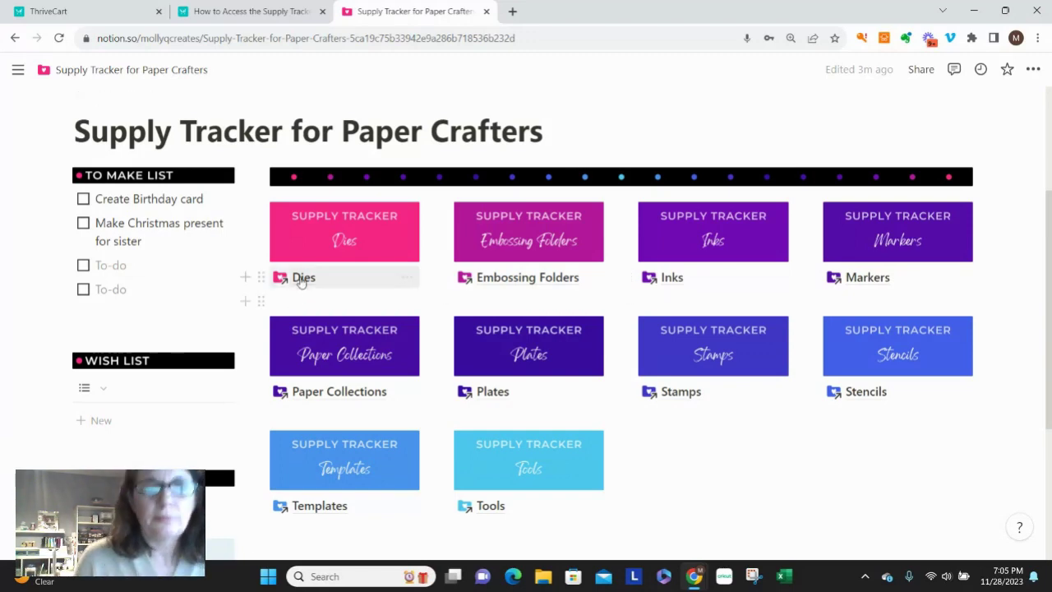
# Step: Open the Supply Listing from the tracker's navigation and look through the All Supplies table from beginning to end
pyautogui.scroll(-2, 148, 403)
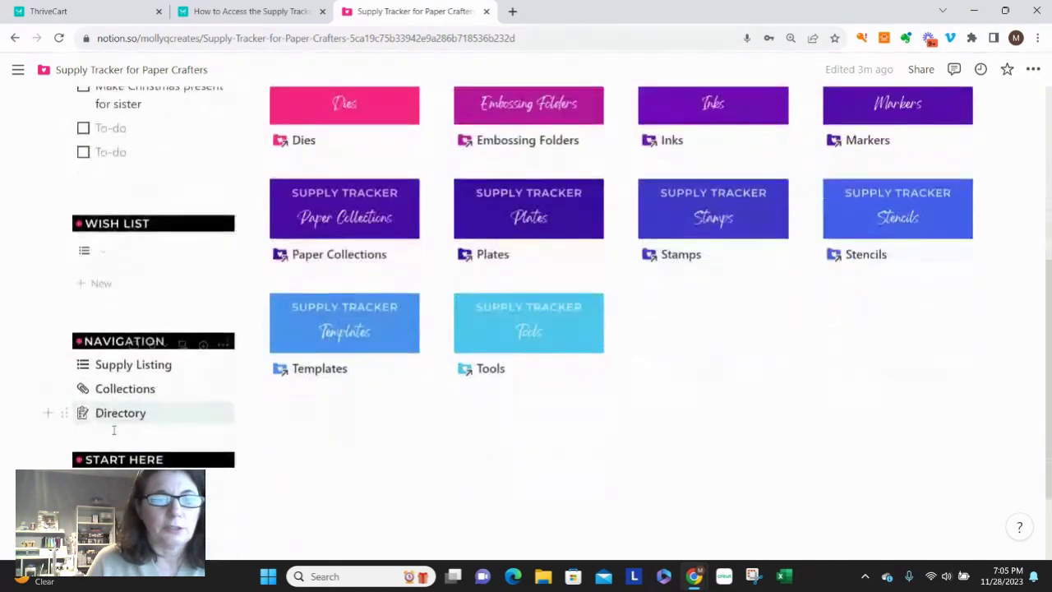
pyautogui.click(117, 372)
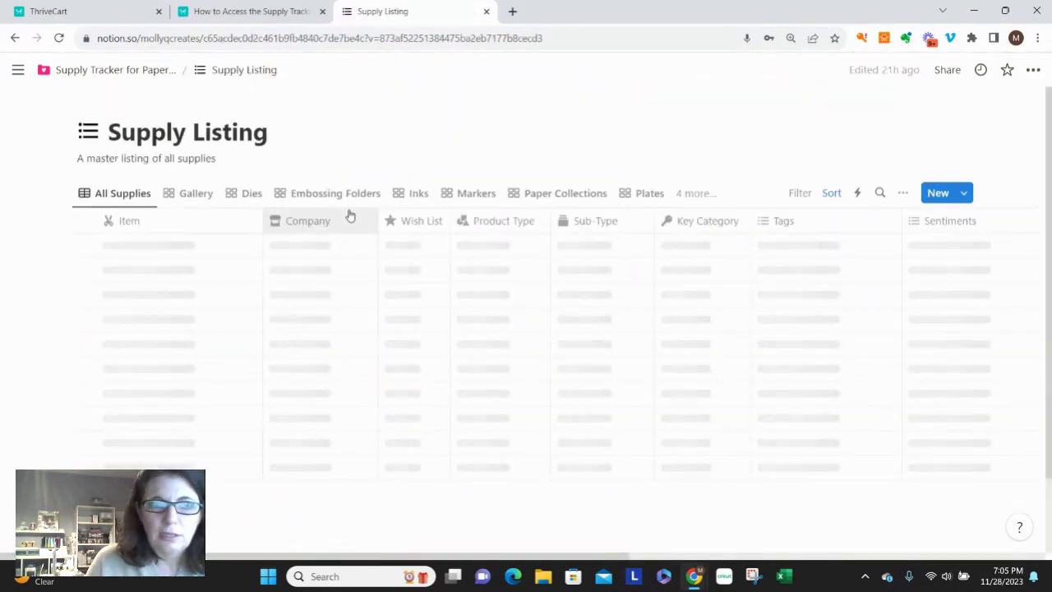
pyautogui.scroll(-1, 624, 246)
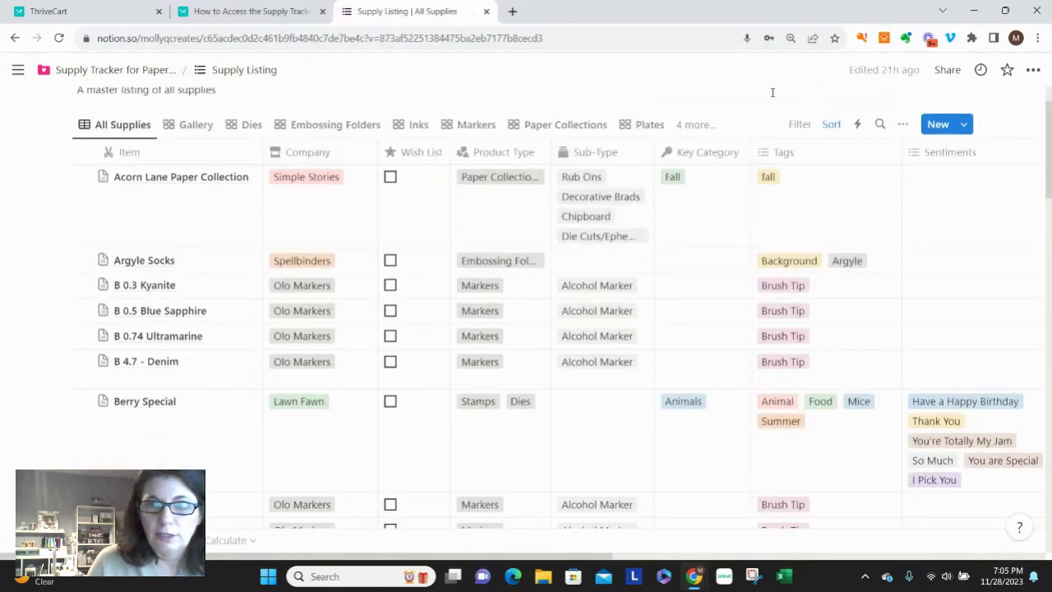
pyautogui.scroll(-15, 420, 299)
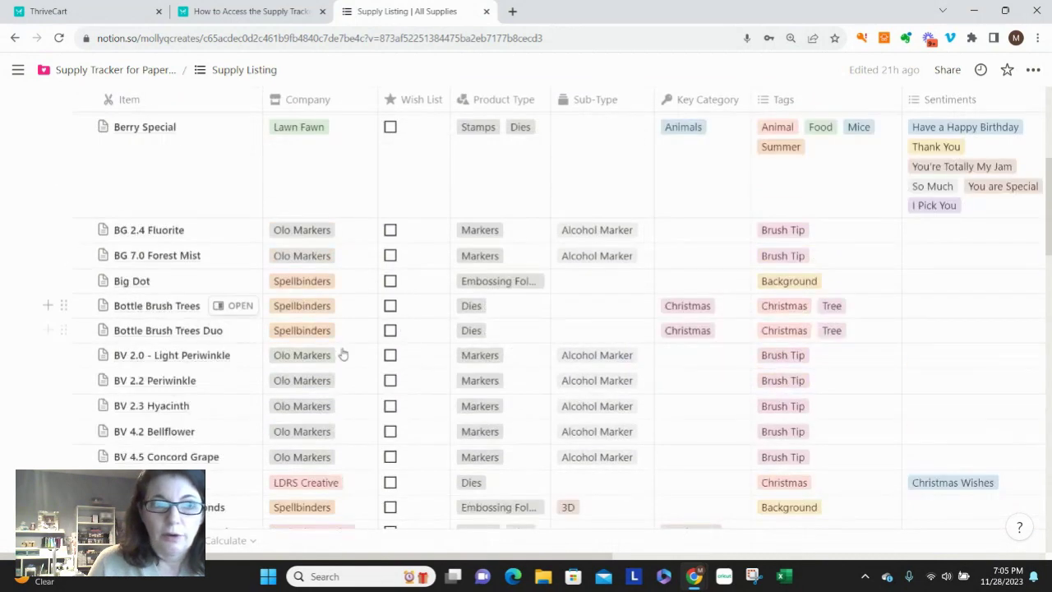
pyautogui.scroll(-15, 279, 362)
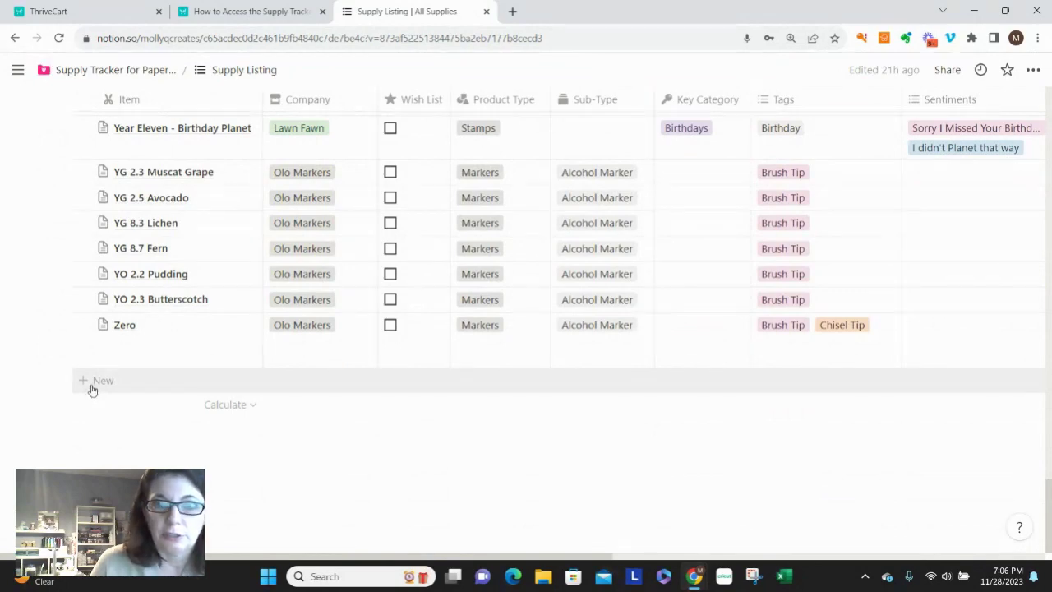
pyautogui.scroll(5, 549, 231)
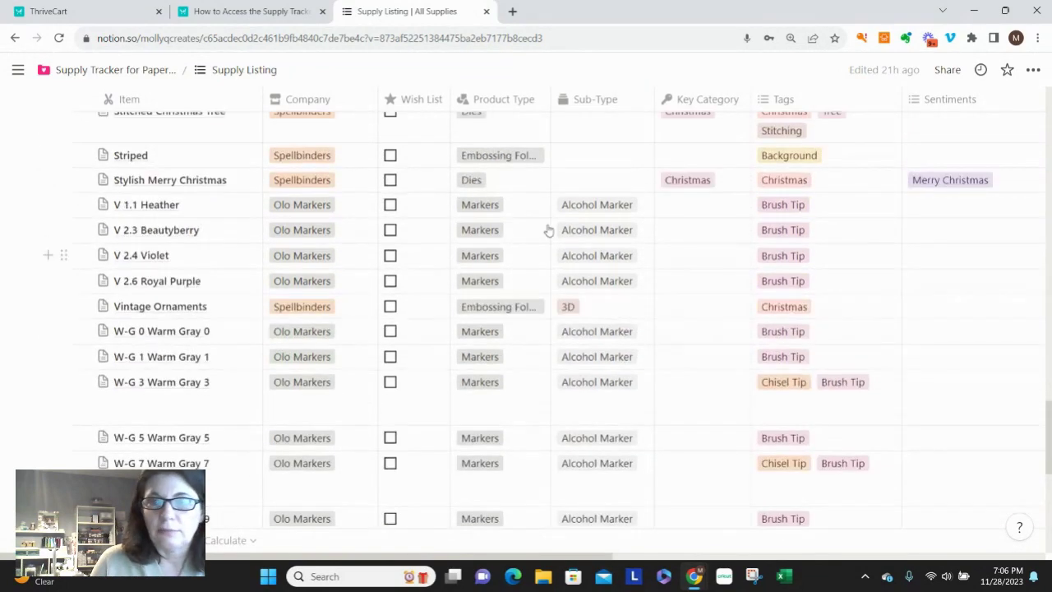
pyautogui.scroll(20, 549, 231)
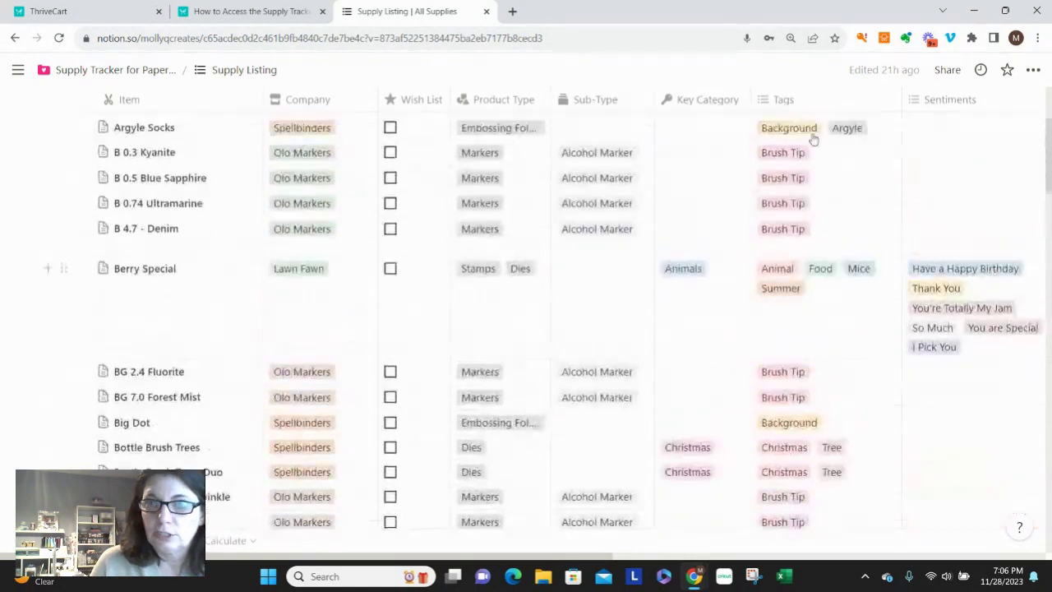
# Step: Add a new item named "Detailed Leaf" to the Supply Listing
pyautogui.scroll(3, 812, 140)
pyautogui.click(927, 197)
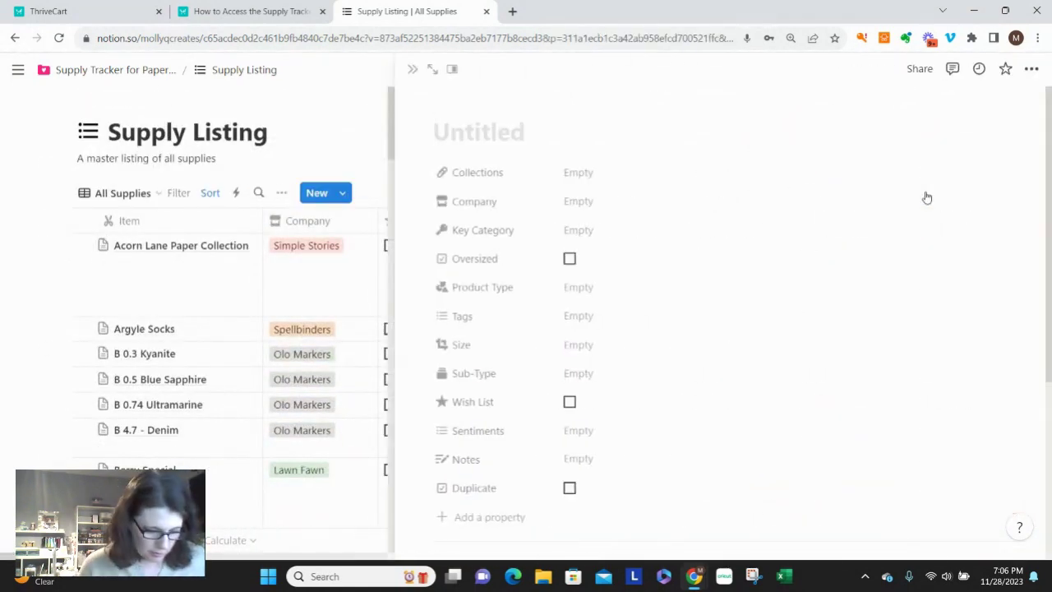
pyautogui.write('Detailed Li')
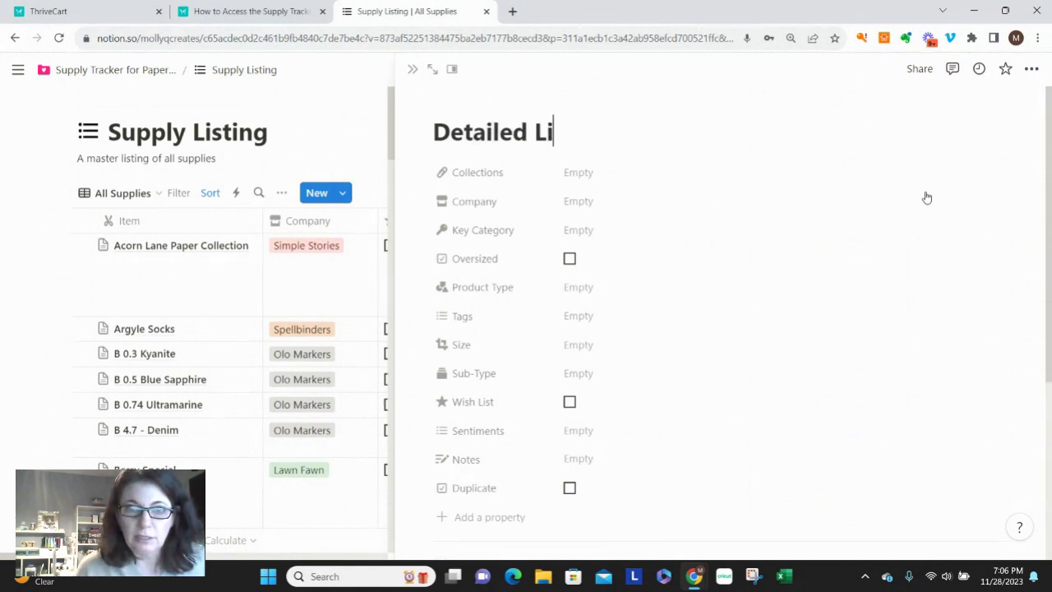
pyautogui.press('BackSpace')
pyautogui.write('eaf')
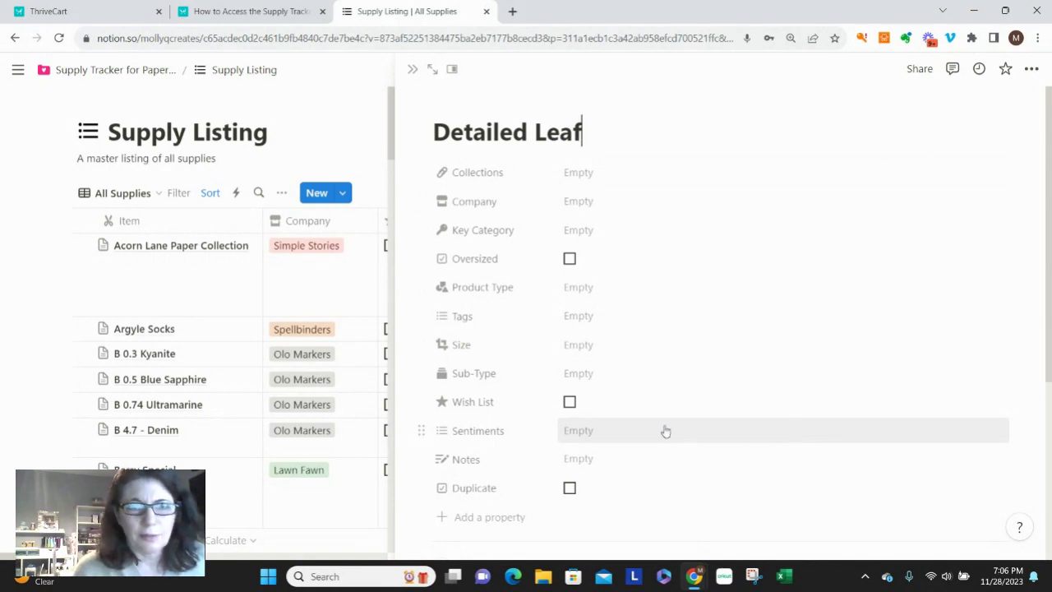
# Step: Set the Detailed Leaf item's company to Lawn Fawn
pyautogui.click(578, 208)
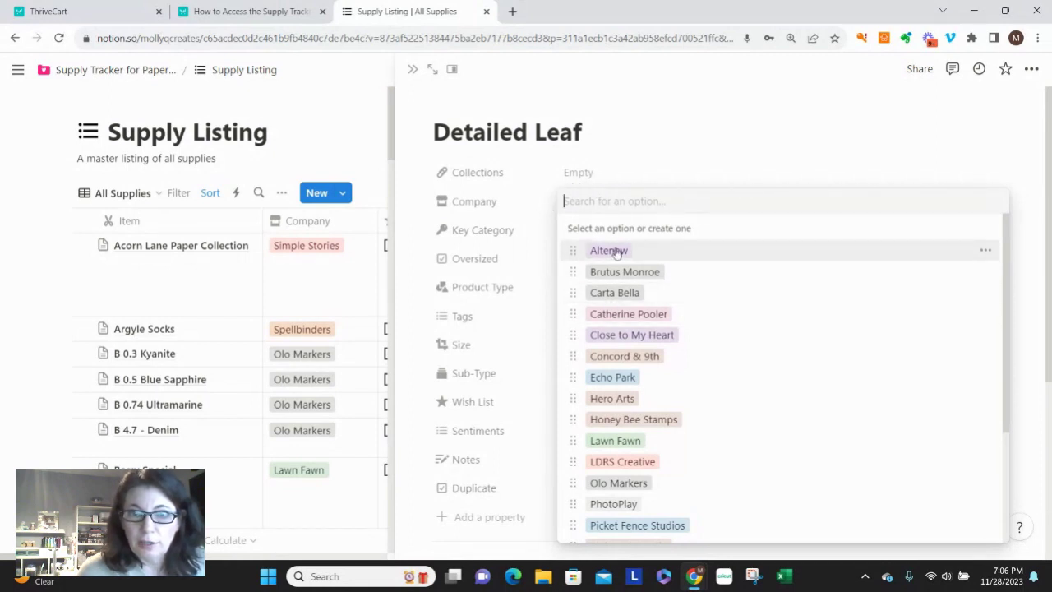
pyautogui.scroll(-2, 607, 460)
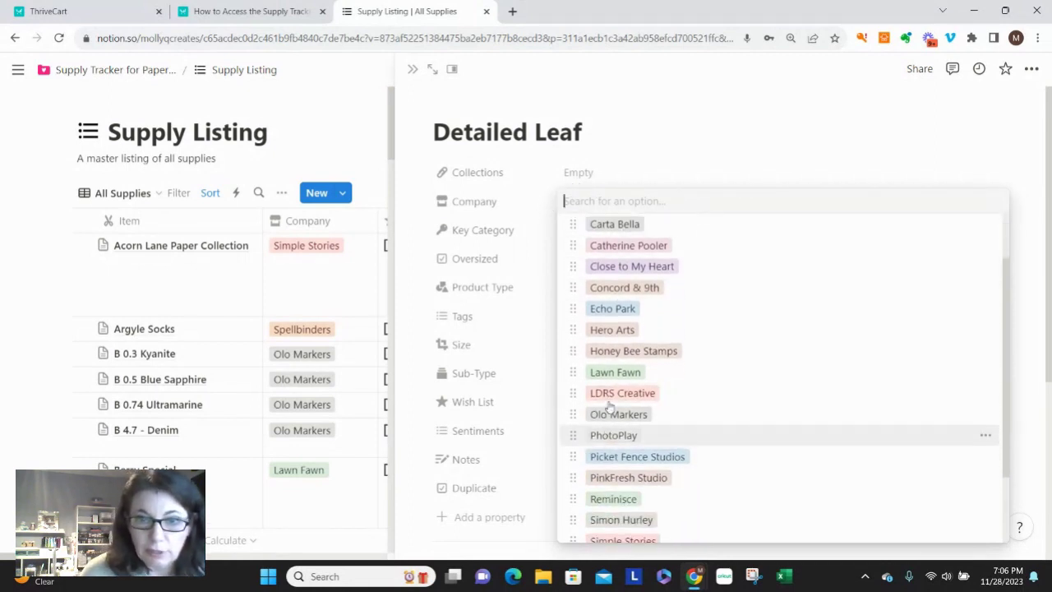
pyautogui.click(609, 374)
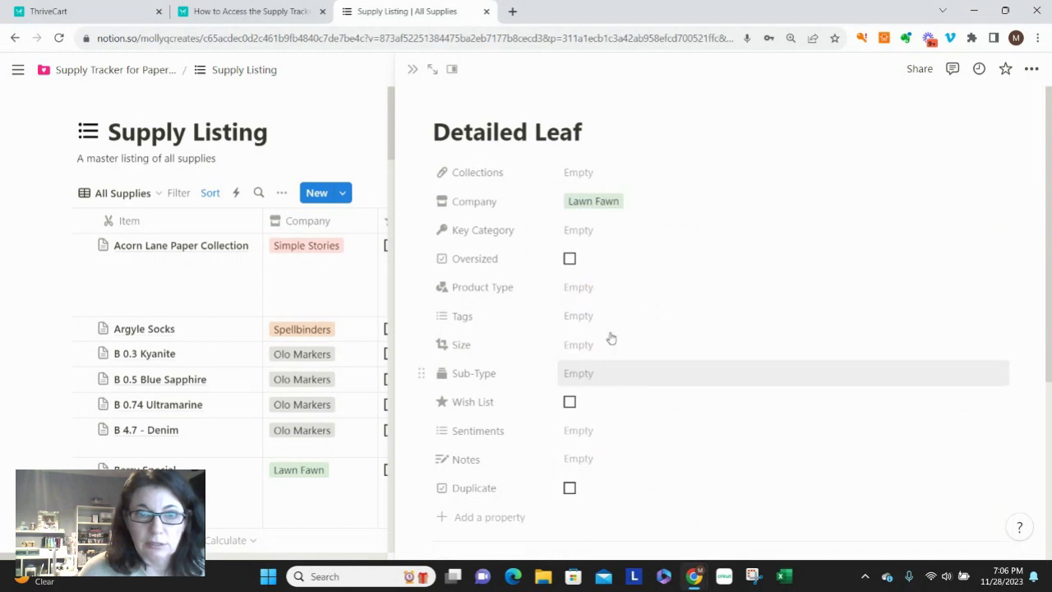
# Step: Change the Detailed Leaf item's company to PinkFresh Studio
pyautogui.click(607, 202)
pyautogui.scroll(-3, 620, 406)
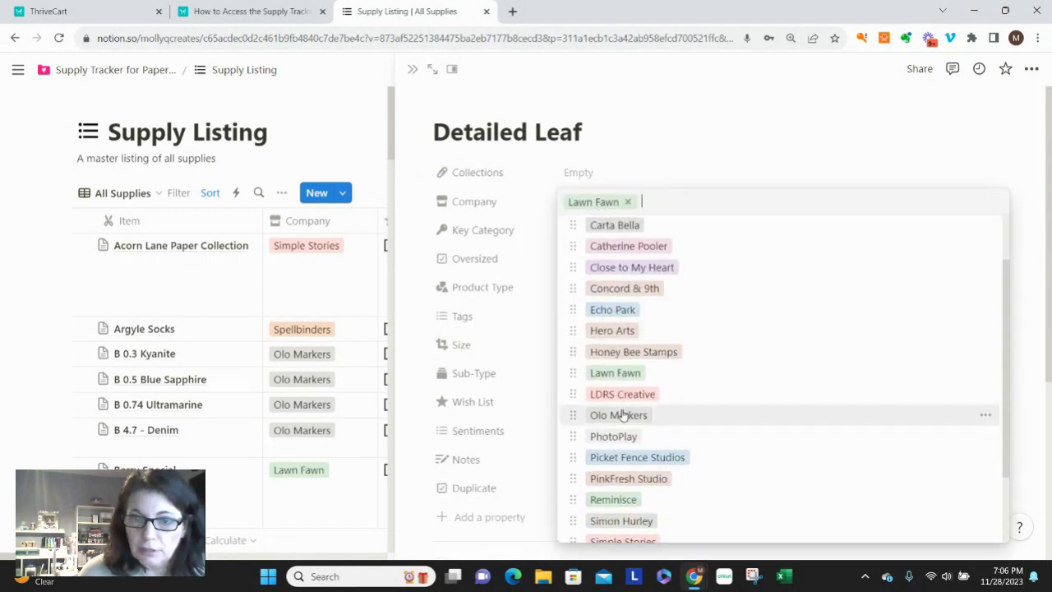
pyautogui.click(624, 411)
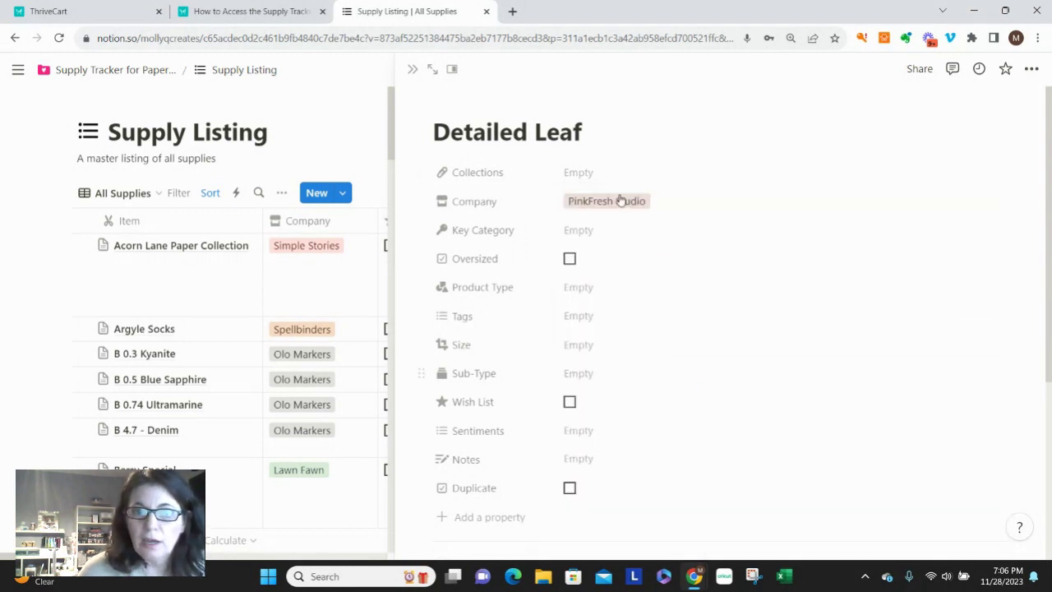
pyautogui.scroll(-1, 627, 204)
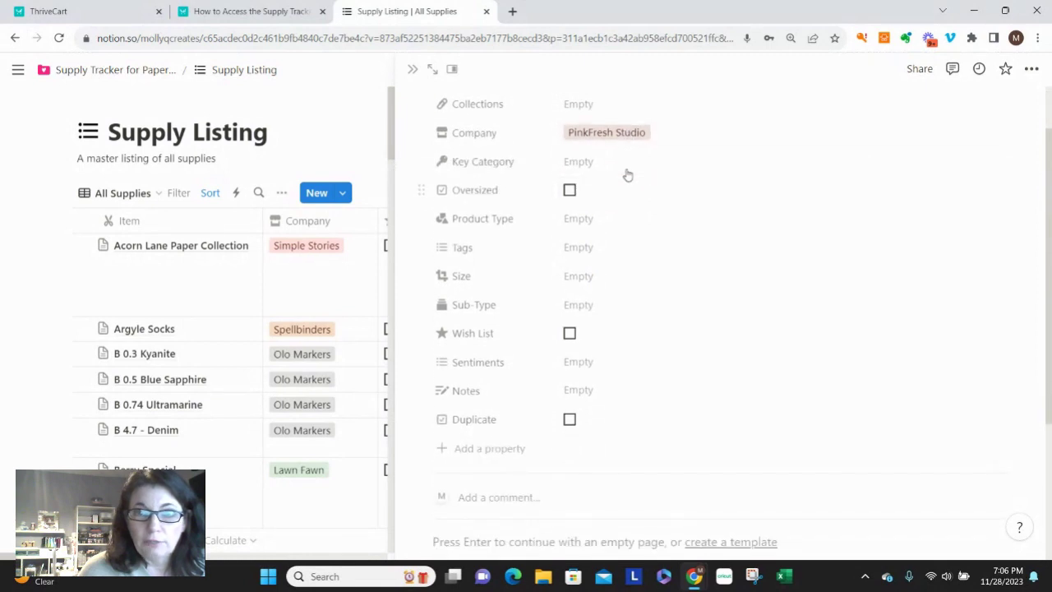
pyautogui.scroll(1, 627, 189)
# Step: Clear the Detailed Leaf item's company and reselect PinkFresh Studio by searching the options for "Pink"
pyautogui.click(622, 207)
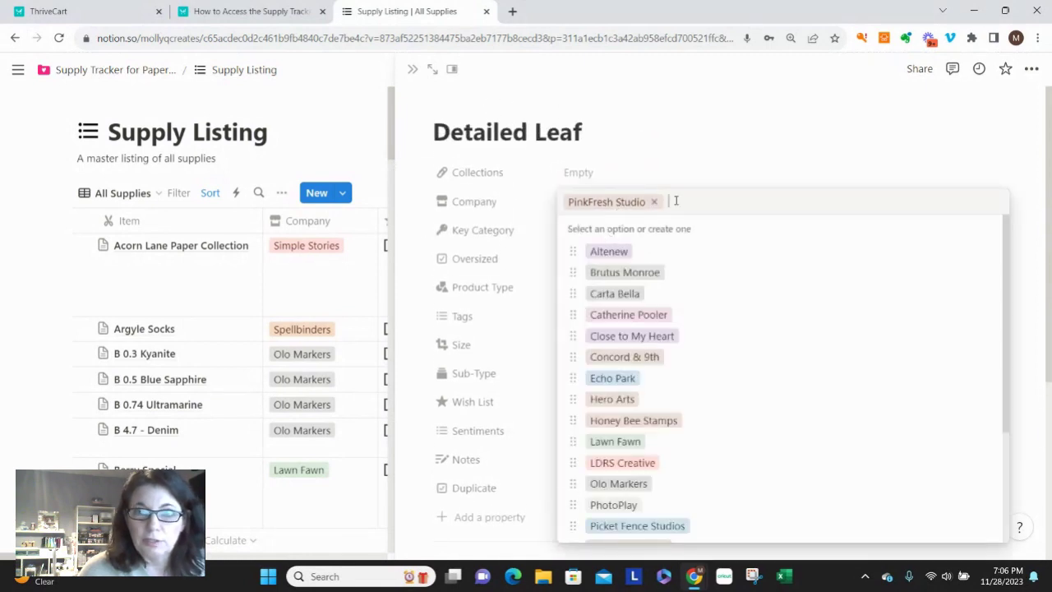
pyautogui.click(655, 201)
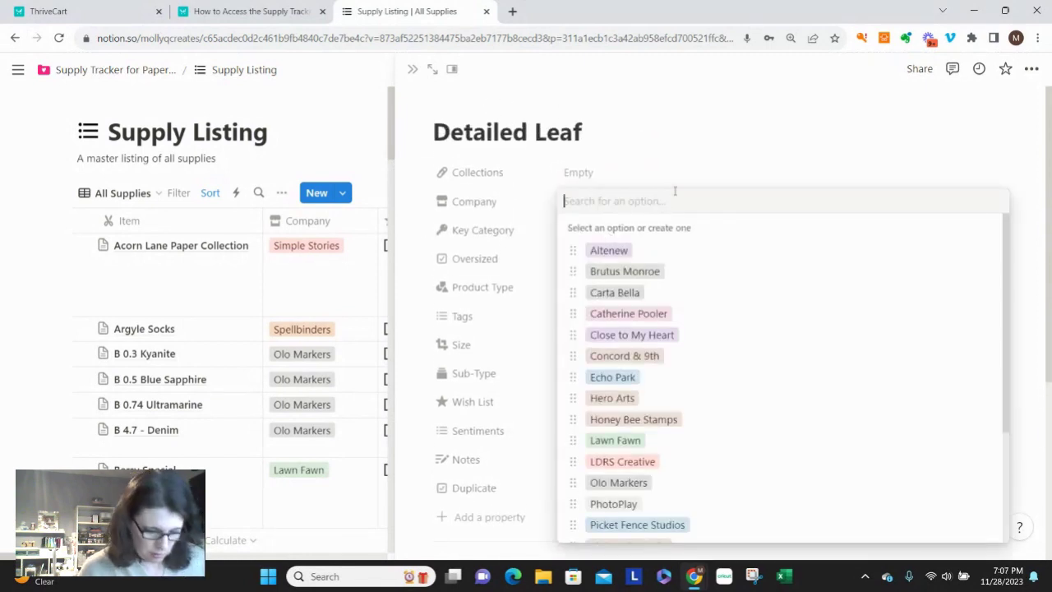
pyautogui.write('Pink')
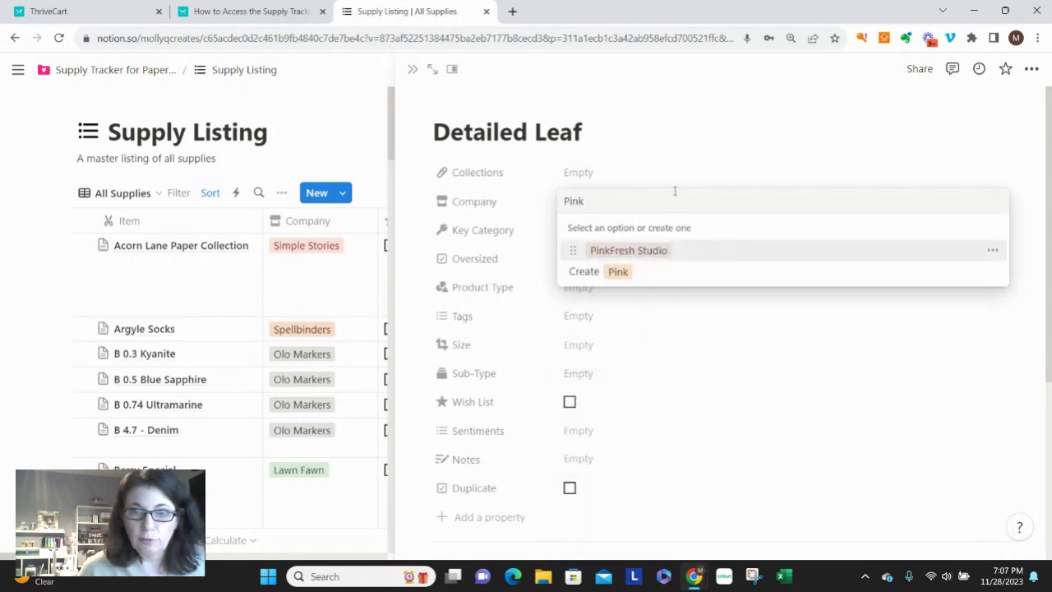
pyautogui.click(627, 251)
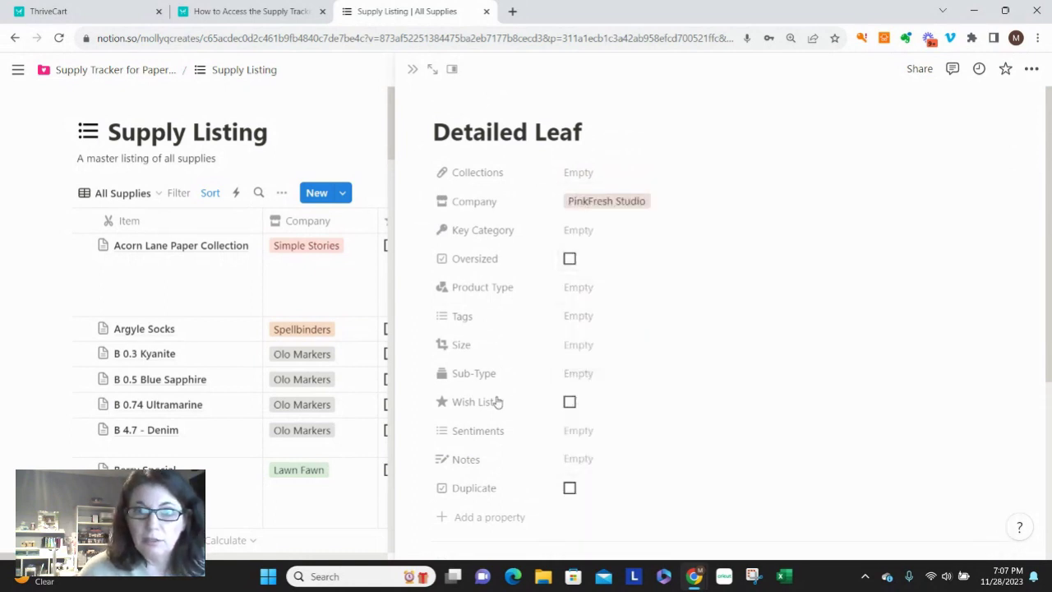
# Step: Look through the key category options and set the Detailed Leaf item's key category to Florals
pyautogui.click(585, 231)
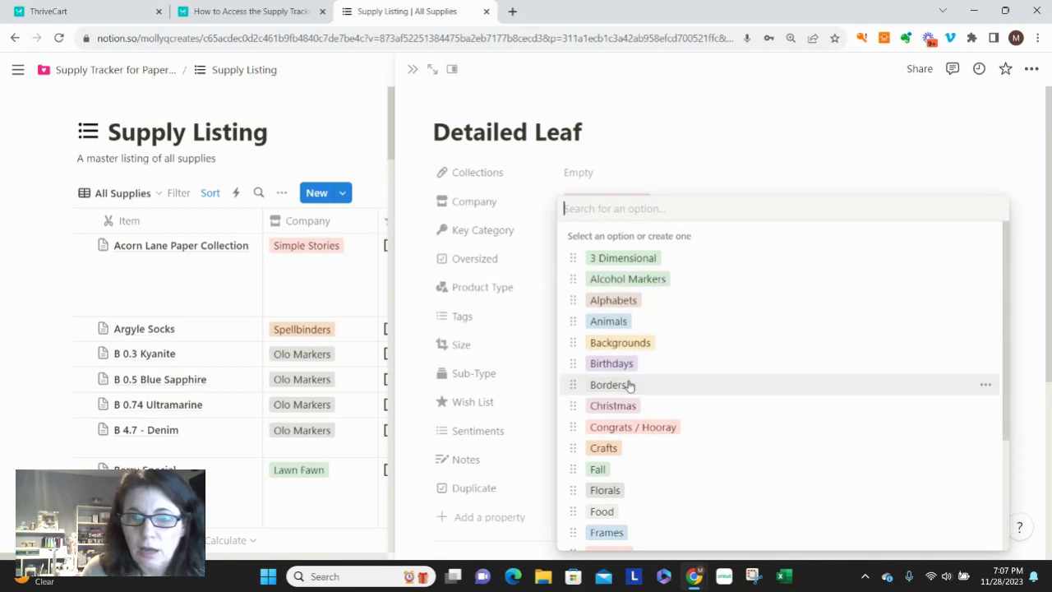
pyautogui.scroll(-3, 629, 387)
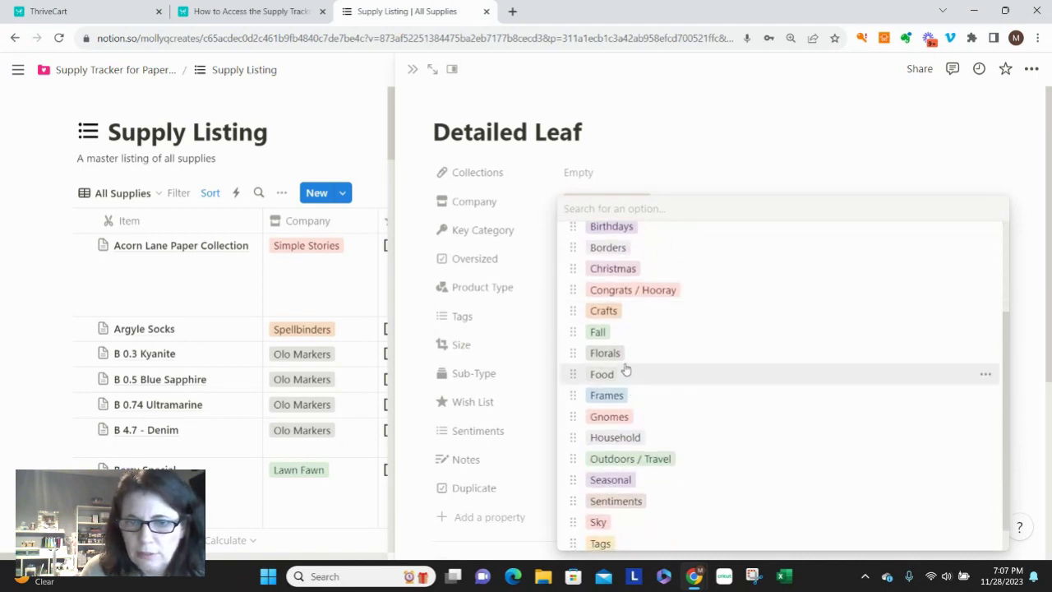
pyautogui.scroll(-1, 653, 475)
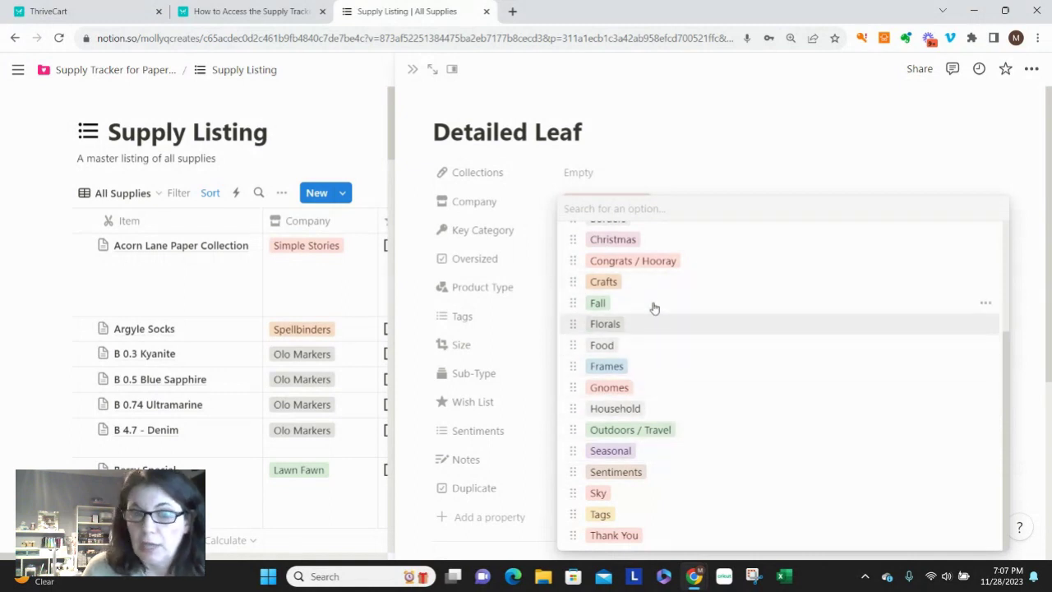
pyautogui.scroll(4, 652, 305)
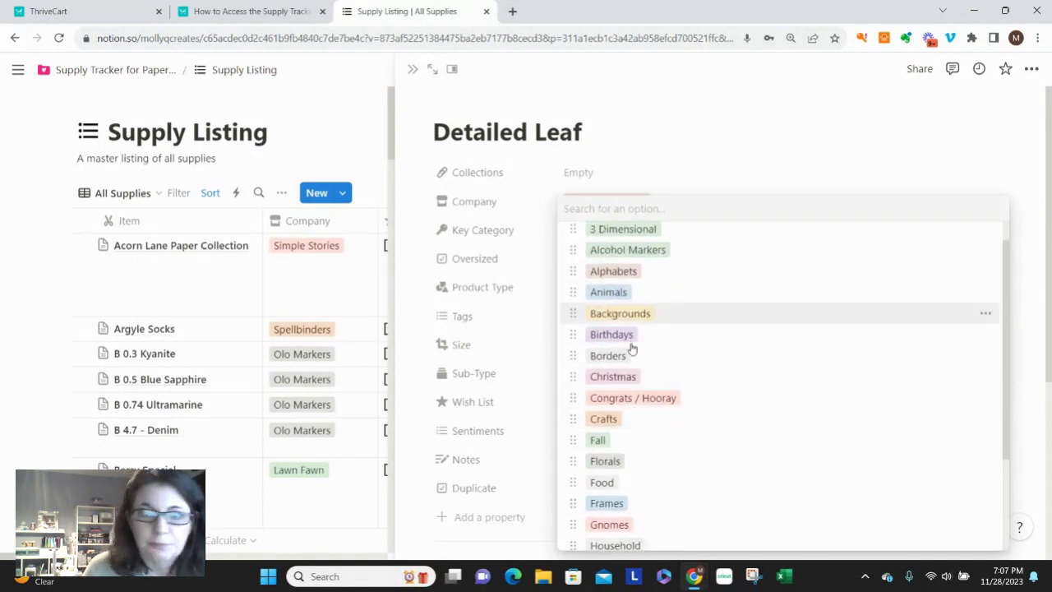
pyautogui.click(610, 461)
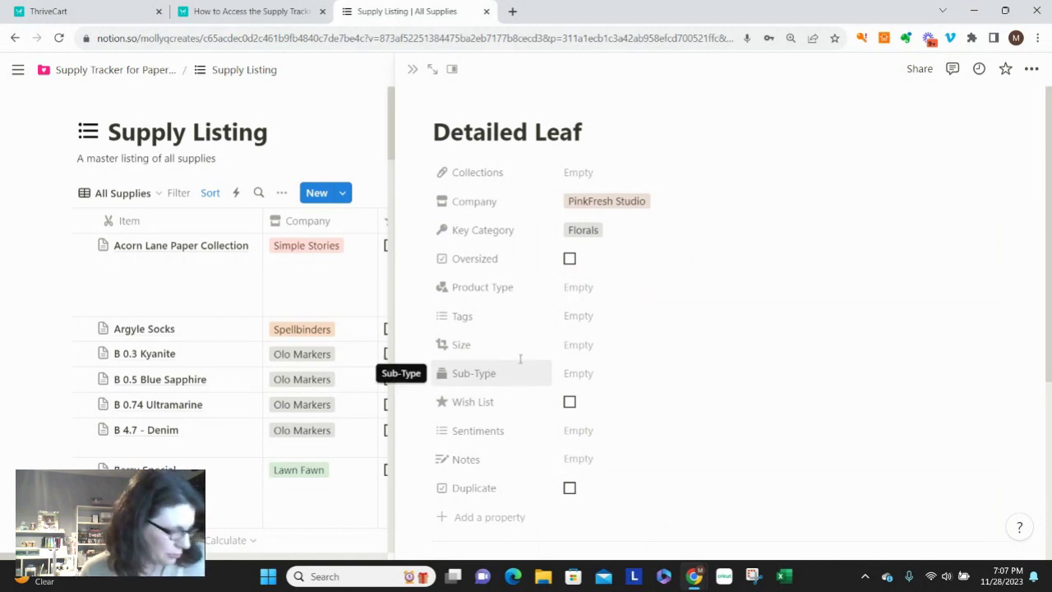
# Step: Assign both Dies and Stamps as the Detailed Leaf item's product types
pyautogui.click(575, 292)
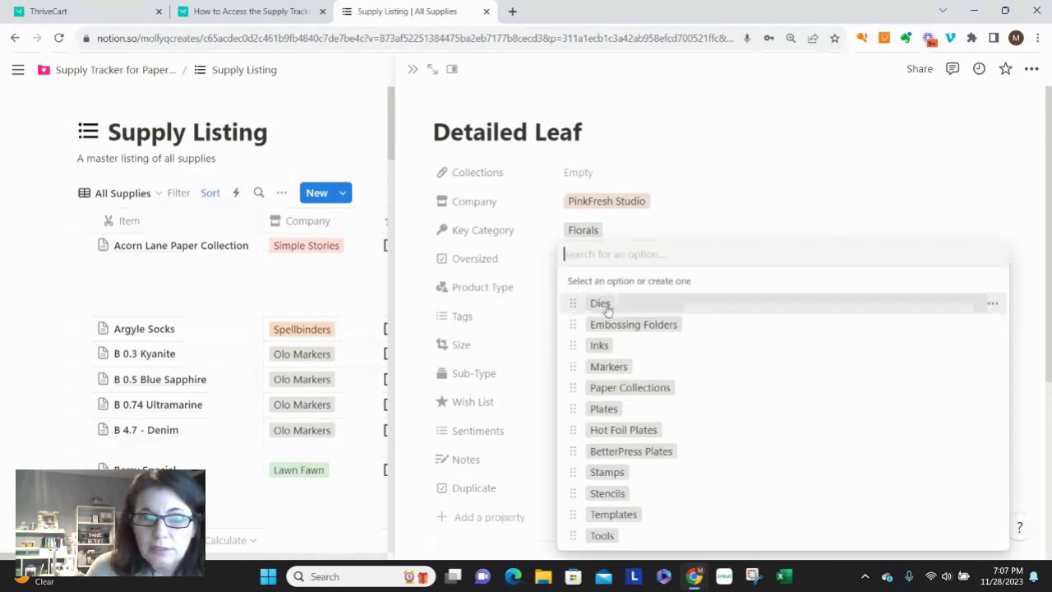
pyautogui.click(606, 304)
pyautogui.click(606, 472)
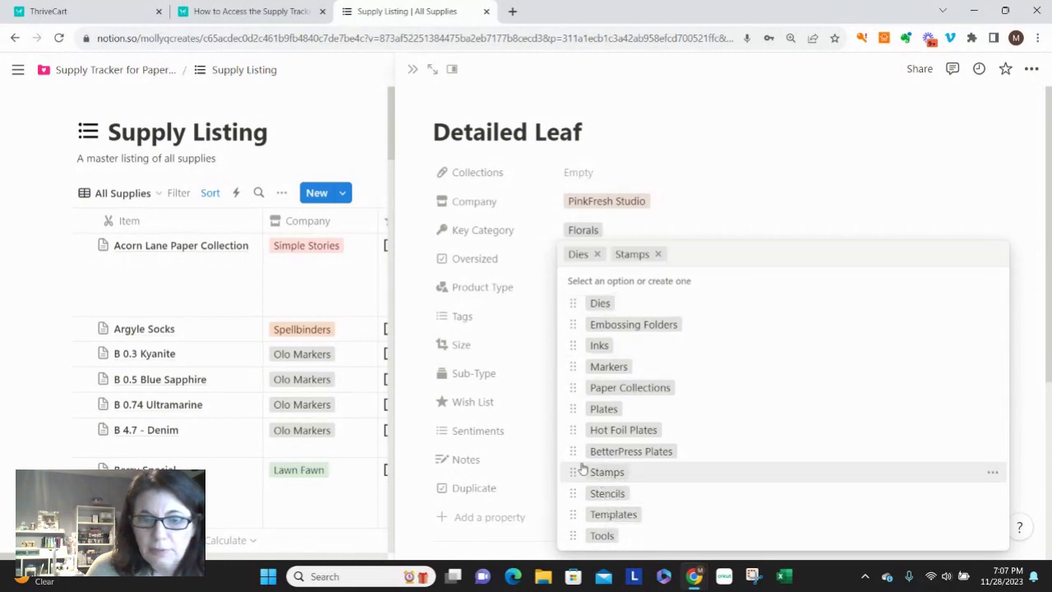
pyautogui.click(681, 152)
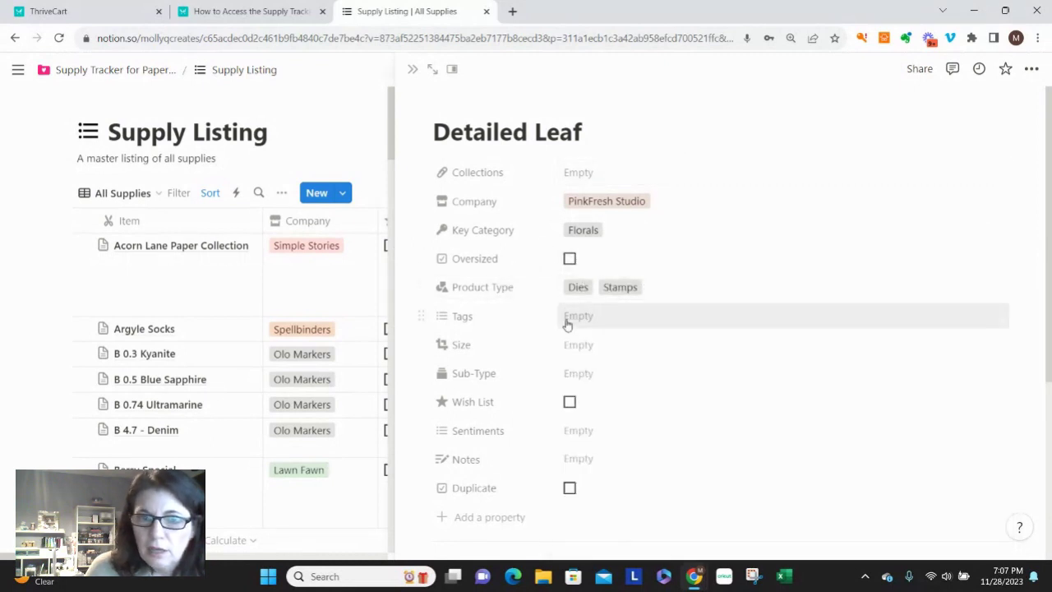
# Step: Find the existing Floral tag with "Flor", add it to the Detailed Leaf item, and reload the page
pyautogui.click(569, 320)
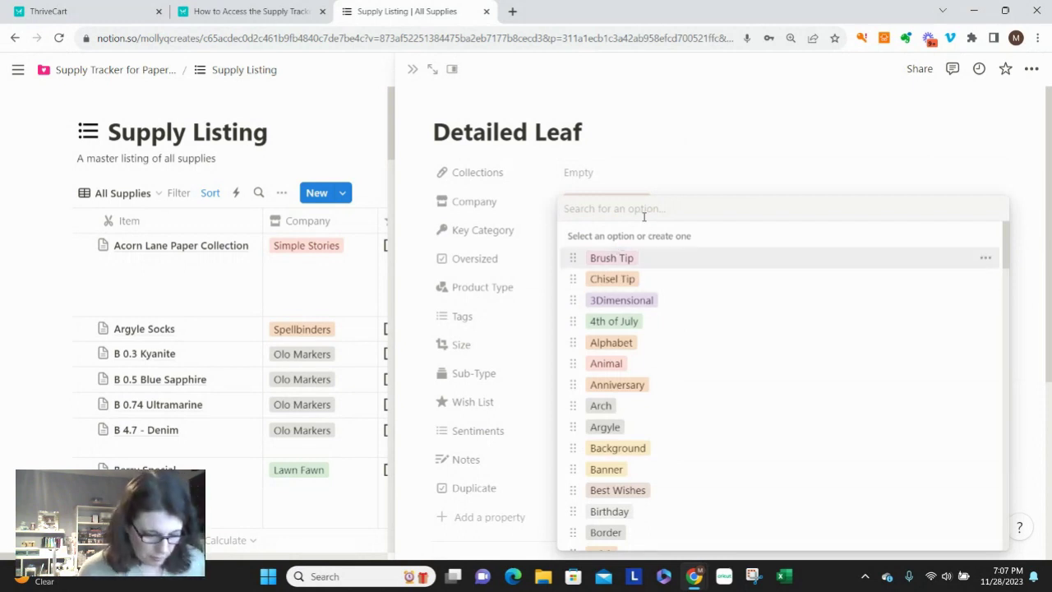
pyautogui.write('Flor')
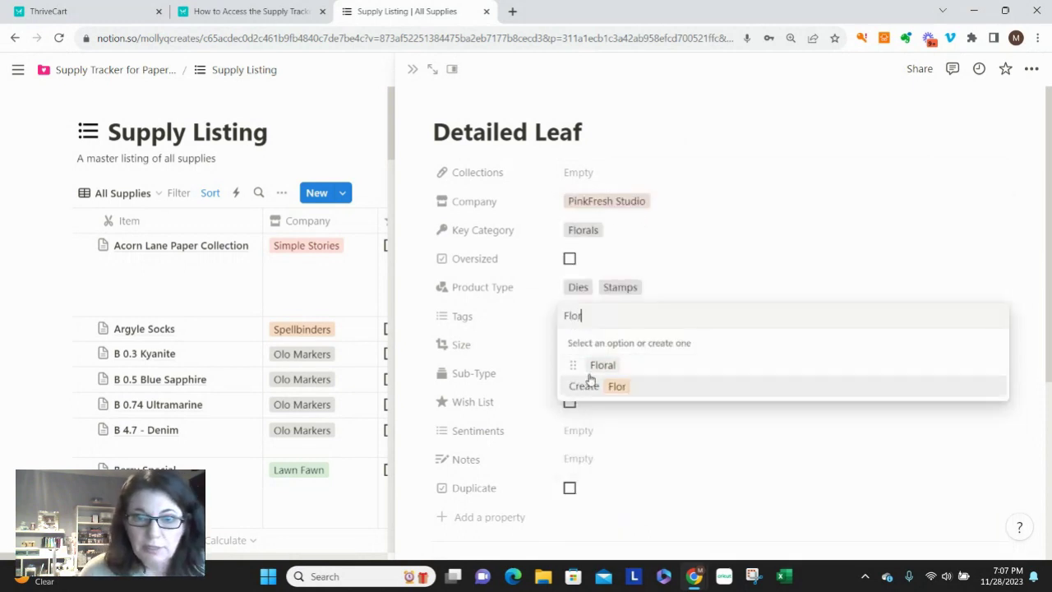
pyautogui.press('Return')
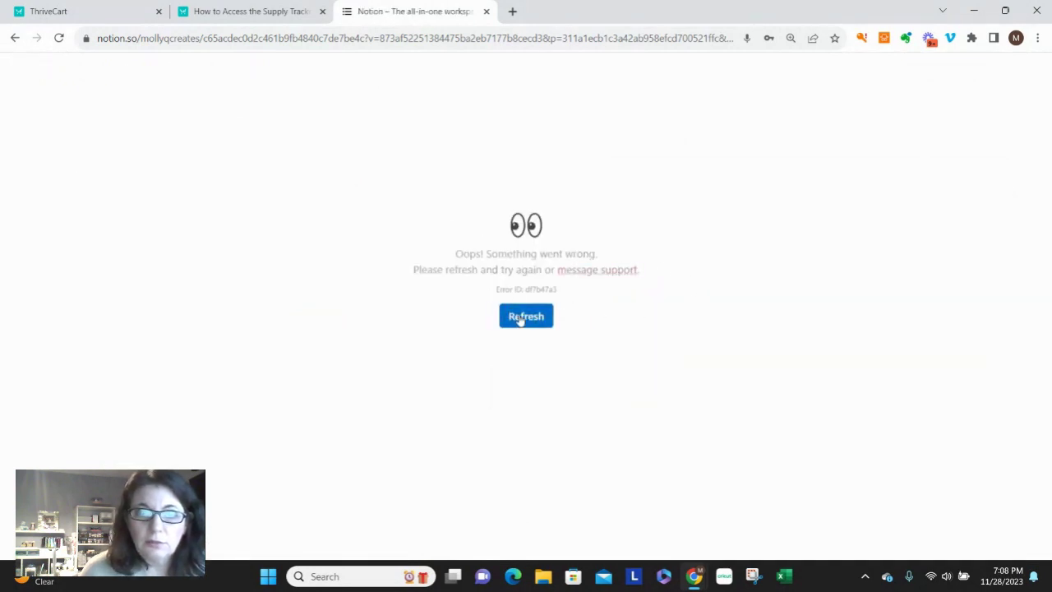
pyautogui.click(59, 38)
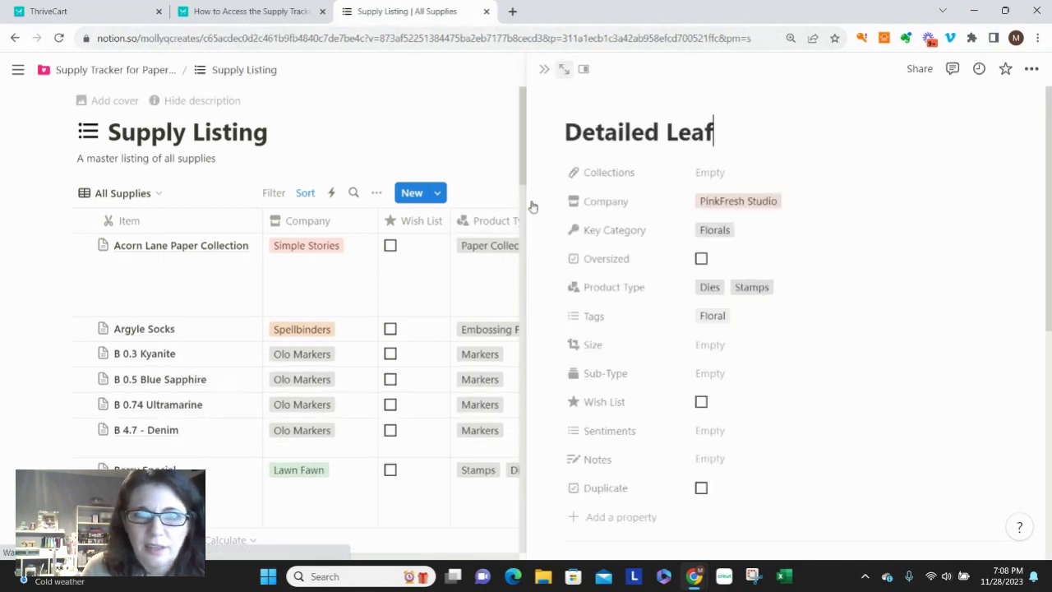
# Step: Open the Detailed Leaf item as a full page and add the existing Leaves tag to it
pyautogui.click(564, 70)
pyautogui.scroll(-5, 547, 259)
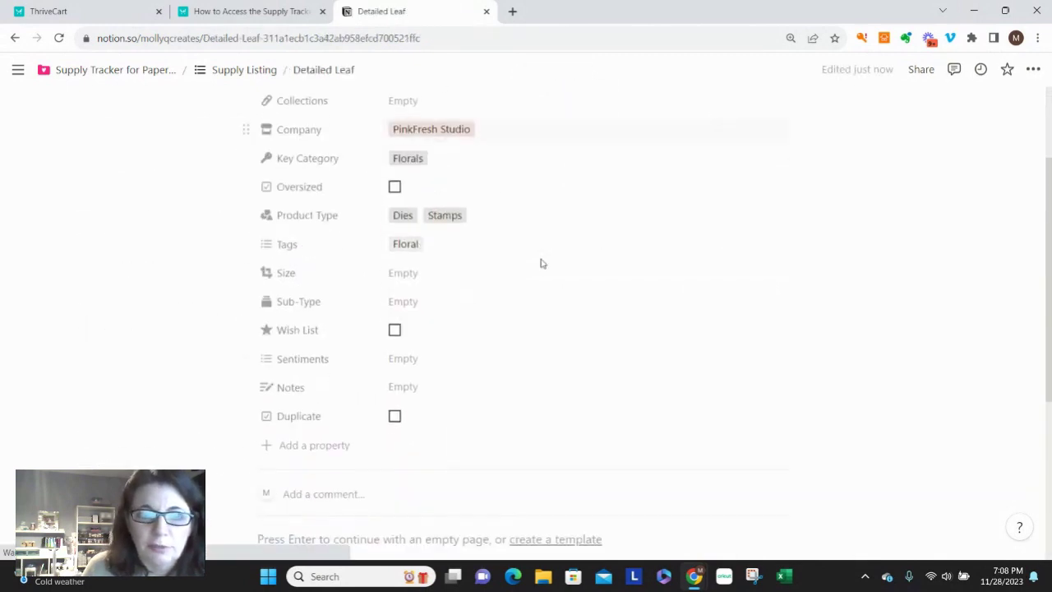
pyautogui.click(425, 176)
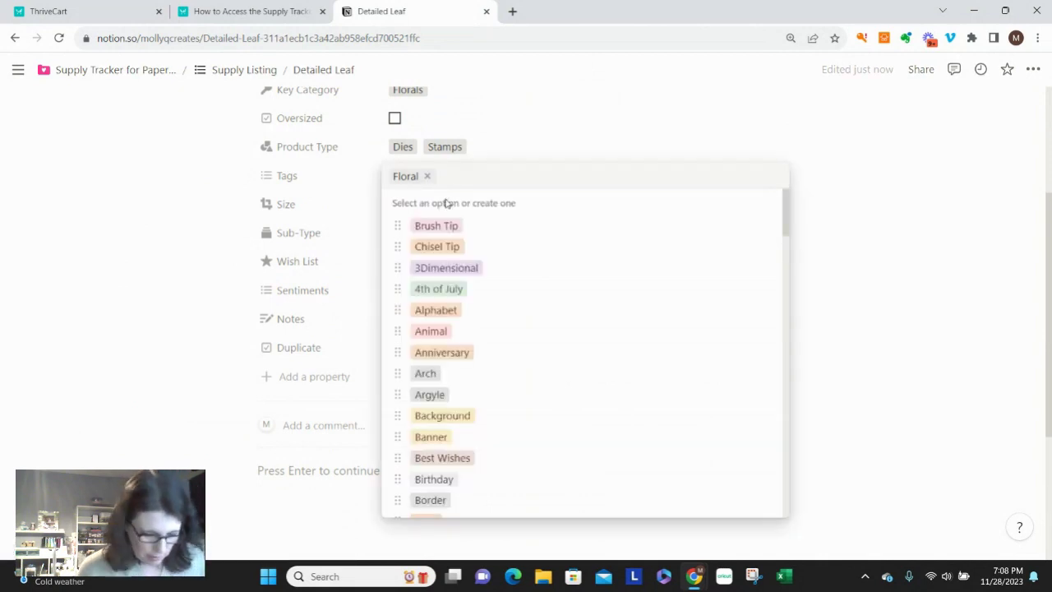
pyautogui.write('Leaf')
pyautogui.press('BackSpace')
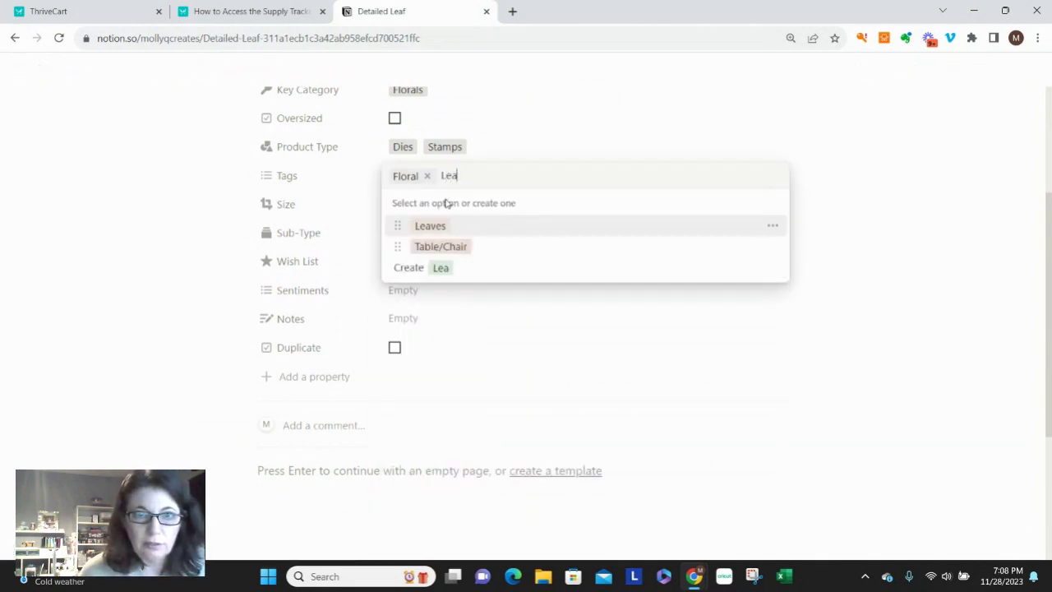
pyautogui.press('Return')
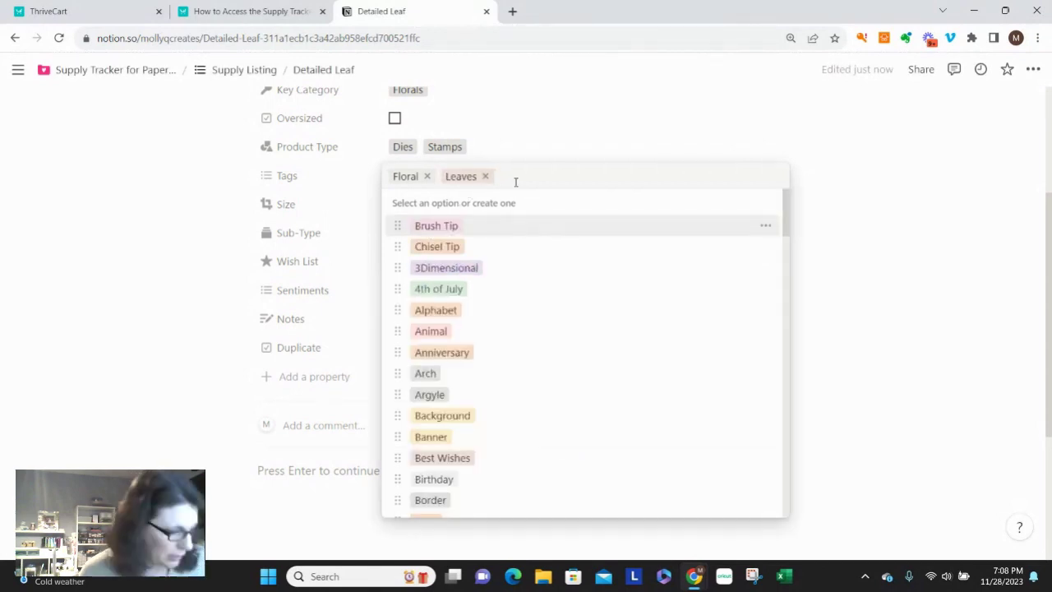
# Step: Create a new Nature tag and add it to the Detailed Leaf item's tags
pyautogui.write('Nat')
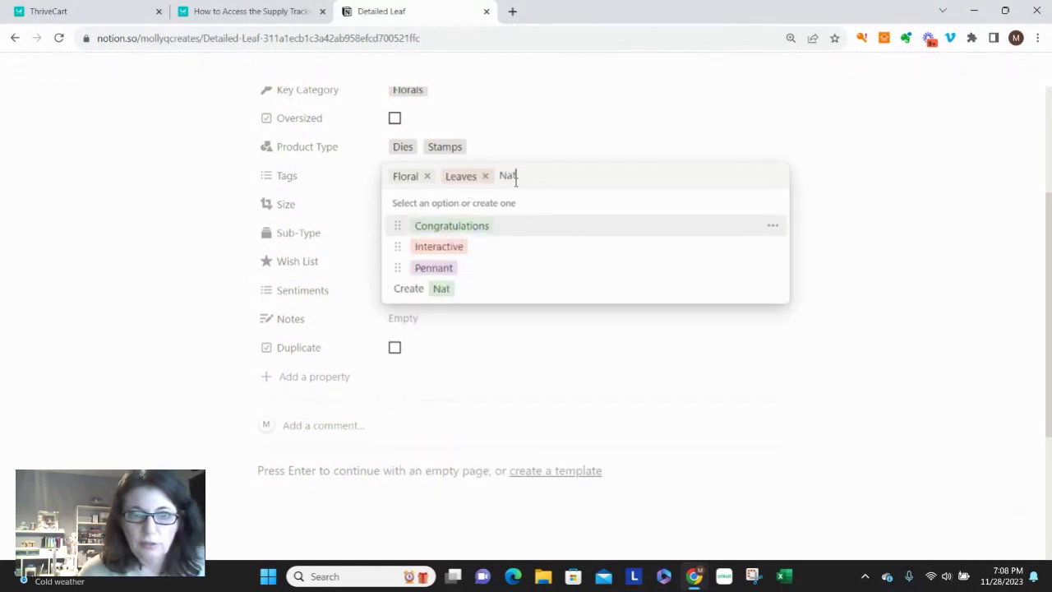
pyautogui.write('ure')
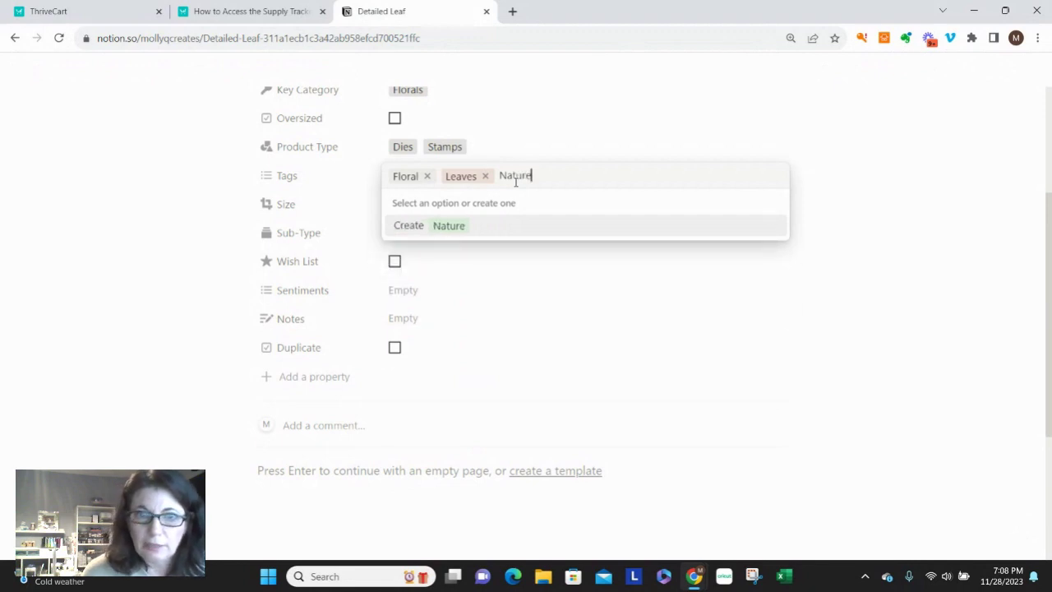
pyautogui.click(458, 227)
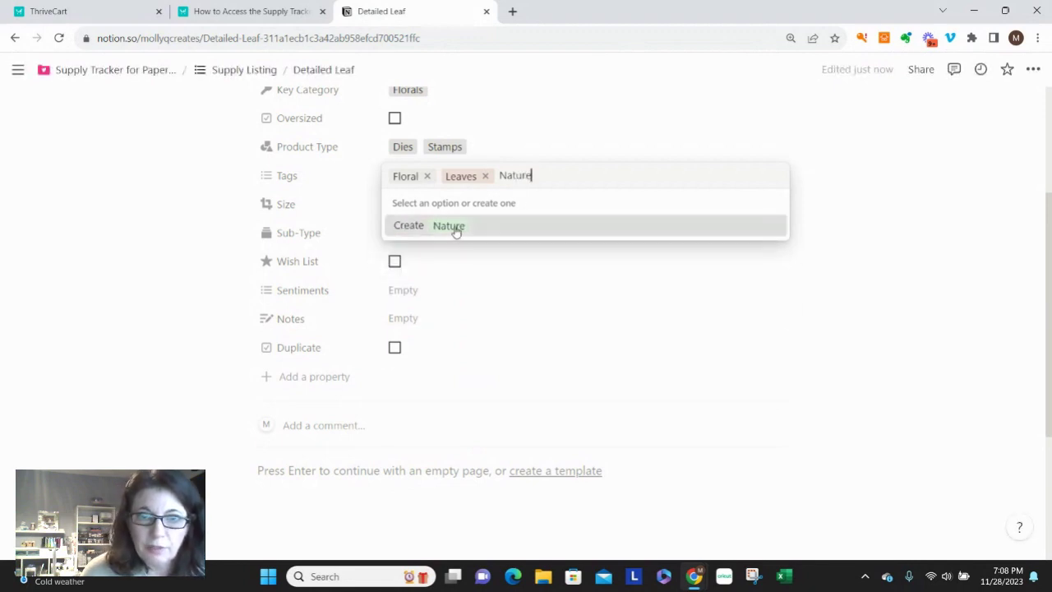
pyautogui.click(552, 115)
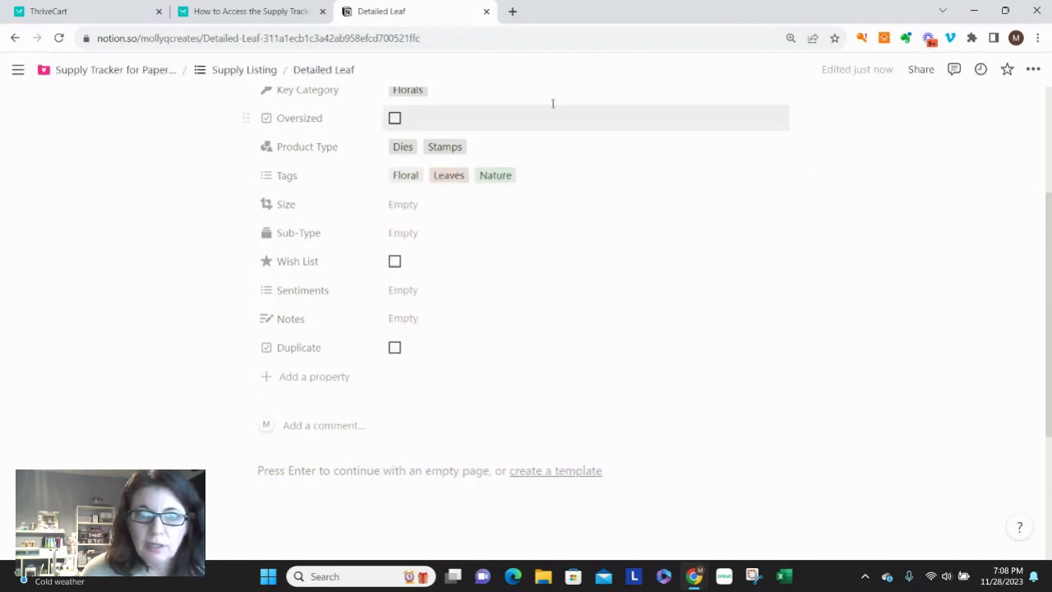
# Step: Look through the available size and sub-type options for the Detailed Leaf item without choosing any
pyautogui.click(403, 215)
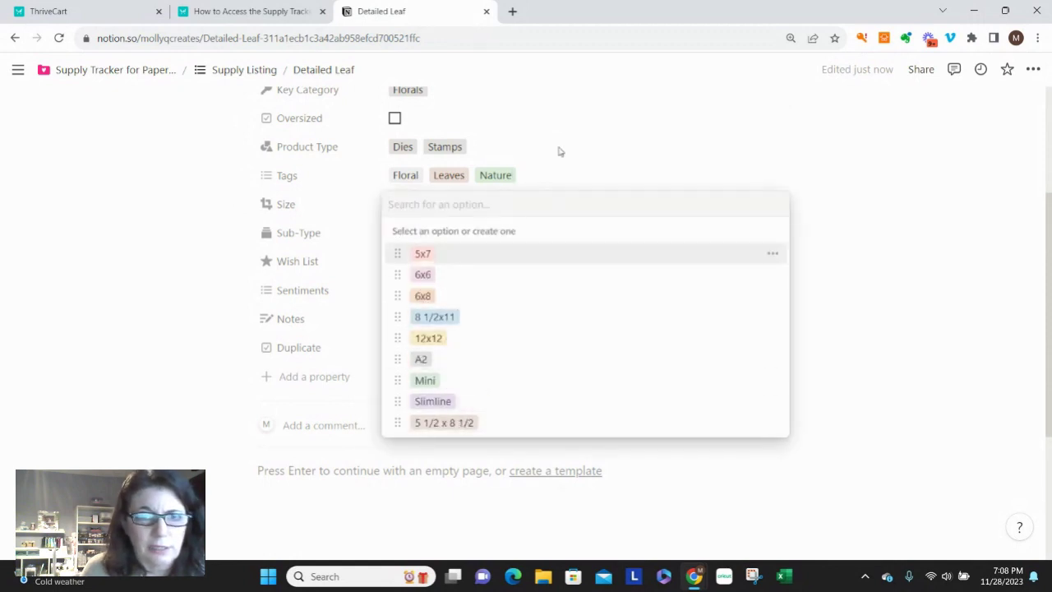
pyautogui.click(612, 113)
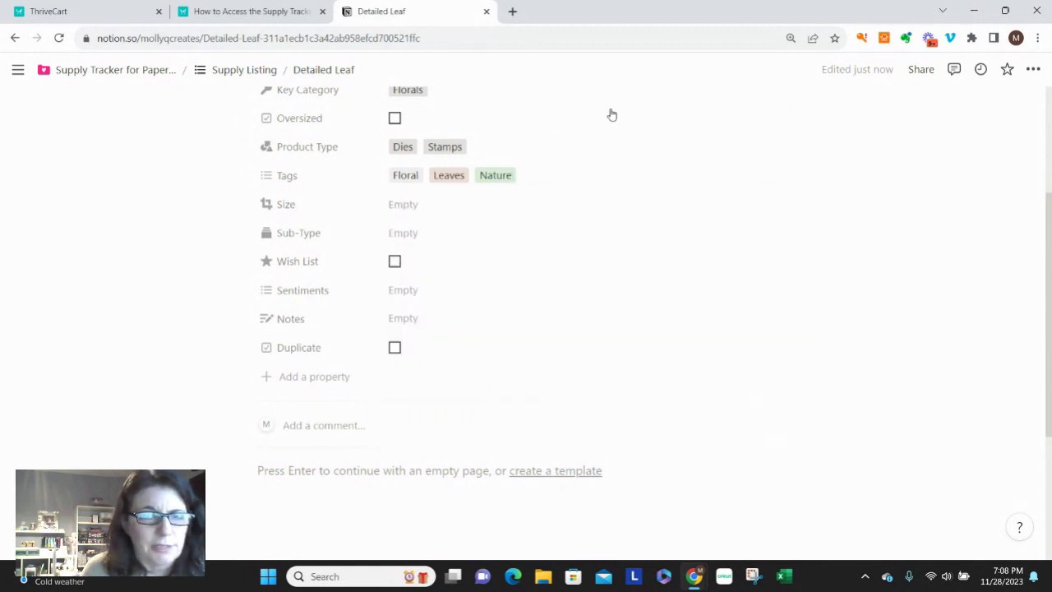
pyautogui.click(403, 235)
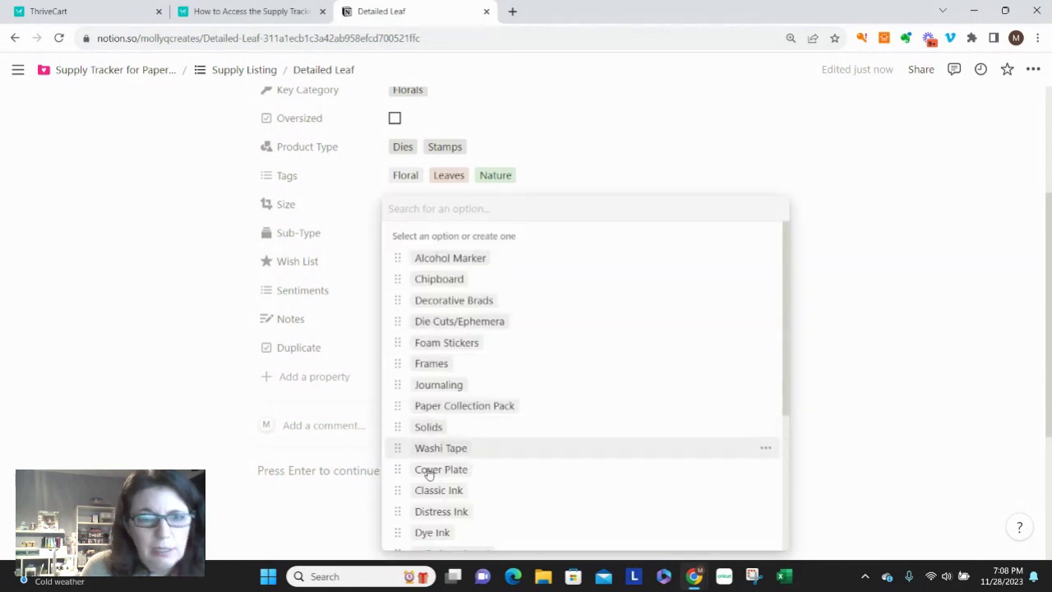
pyautogui.scroll(-3, 469, 451)
pyautogui.scroll(-1, 475, 457)
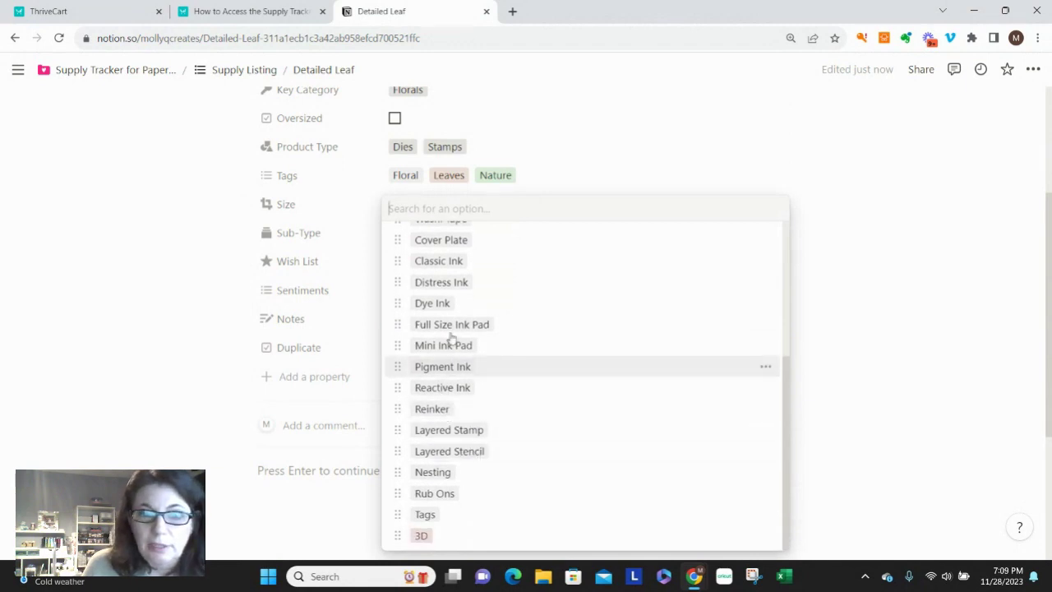
pyautogui.scroll(4, 459, 316)
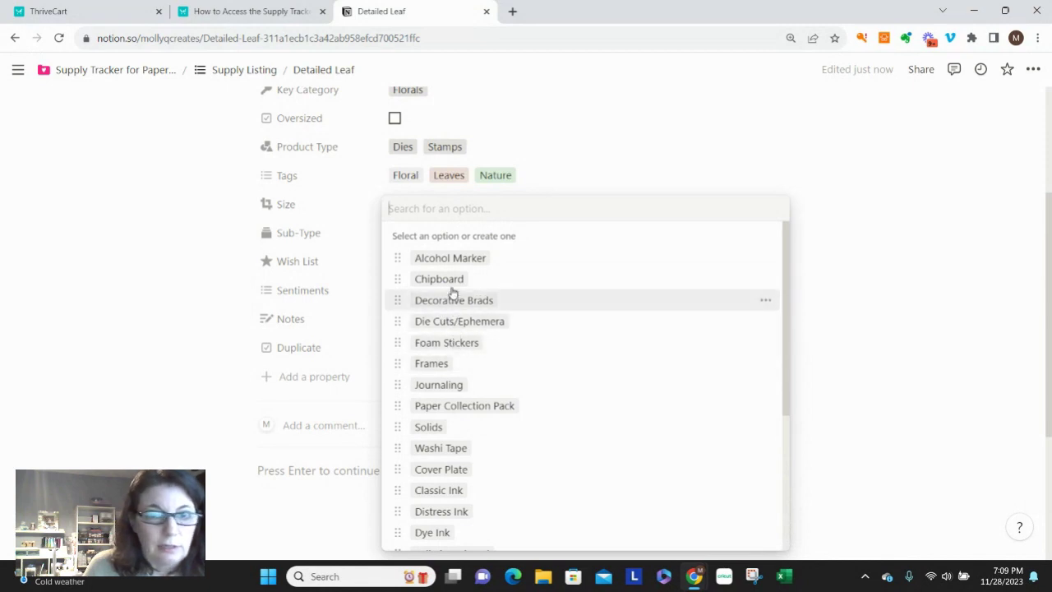
pyautogui.scroll(-2, 467, 433)
pyautogui.scroll(-2, 467, 433)
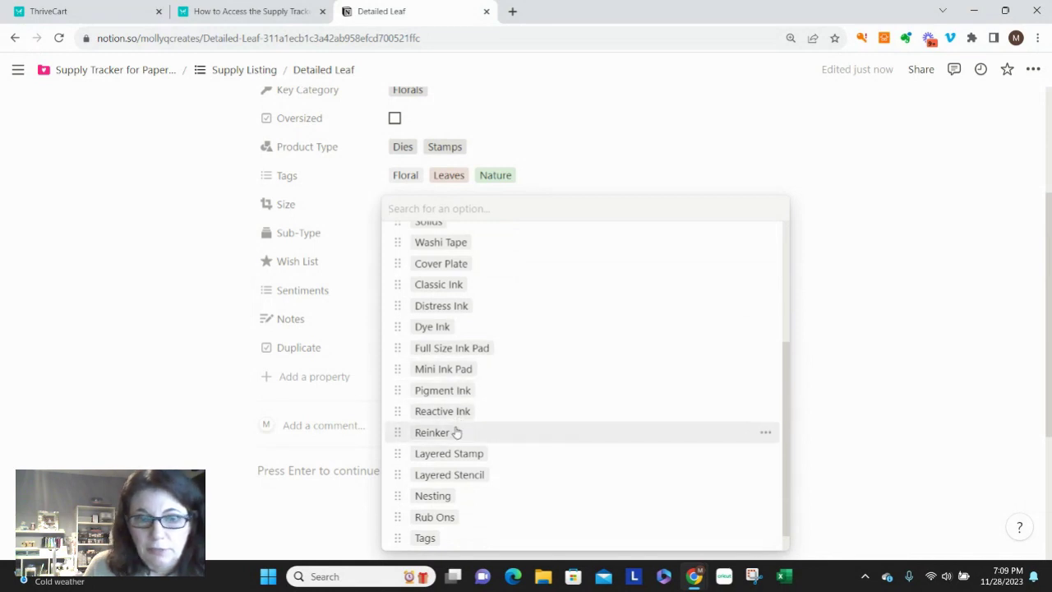
pyautogui.scroll(-1, 511, 427)
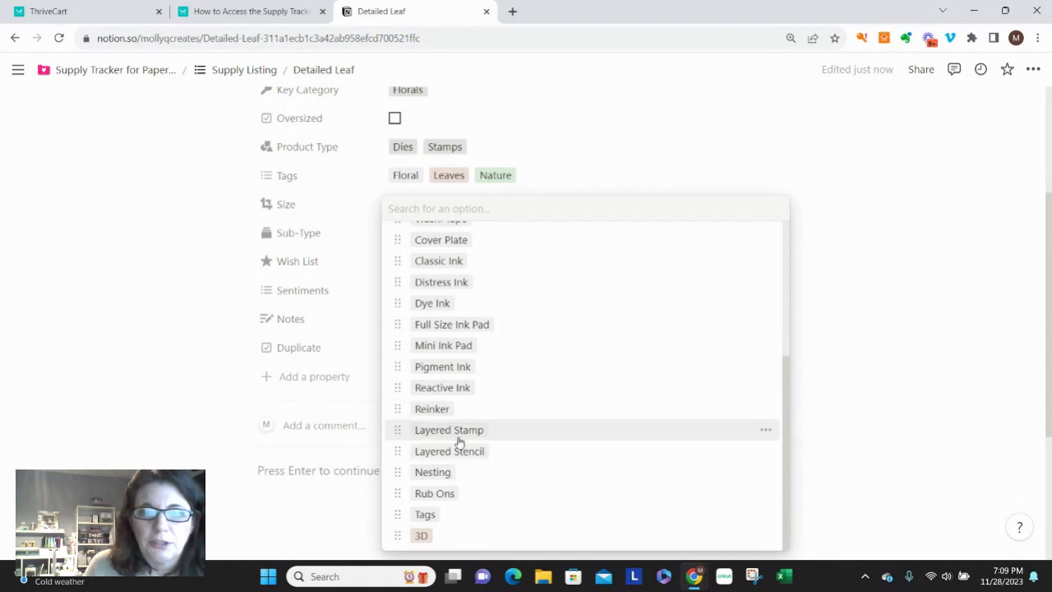
pyautogui.click(189, 393)
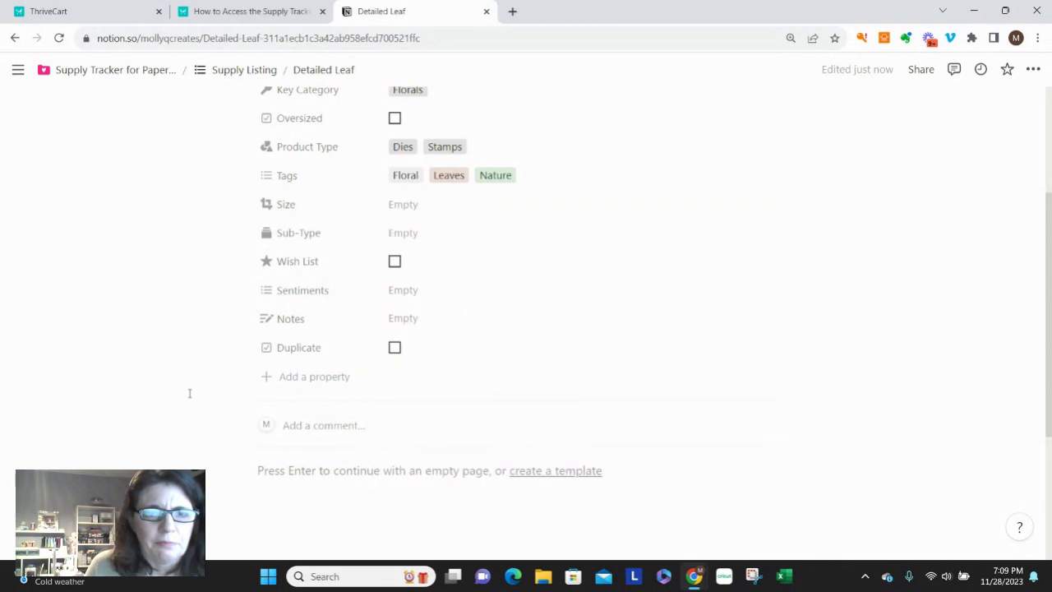
# Step: Mark the Detailed Leaf item as a wish list item and enter the note "Need die"
pyautogui.click(395, 262)
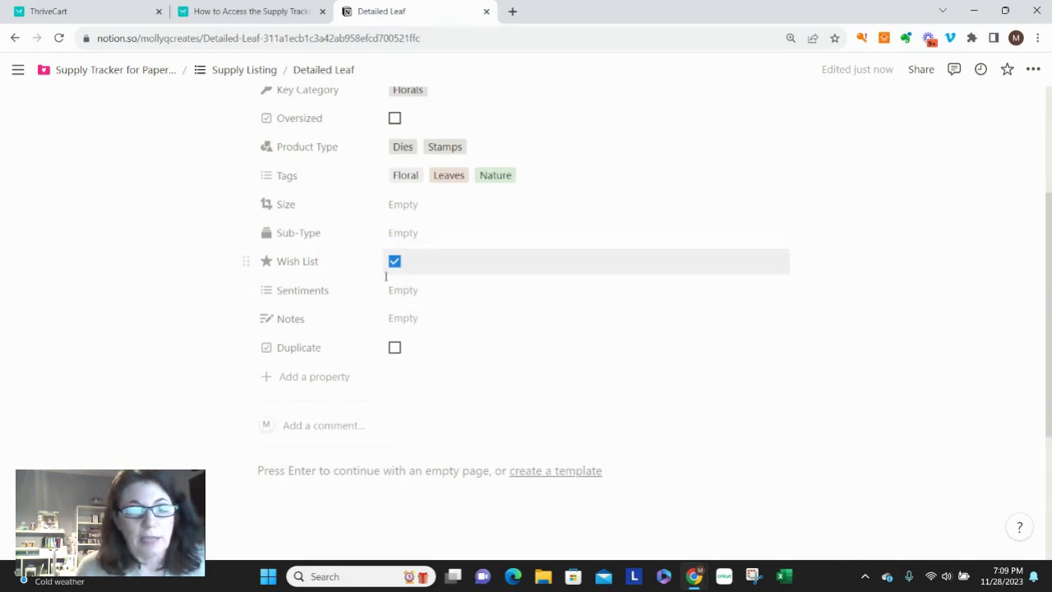
pyautogui.click(395, 323)
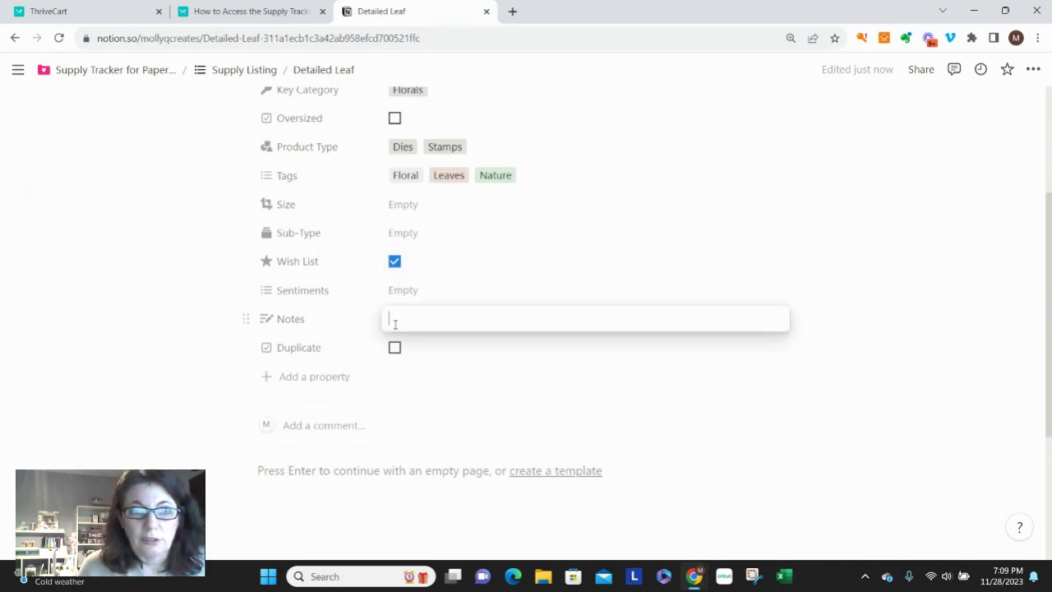
pyautogui.write('Need die')
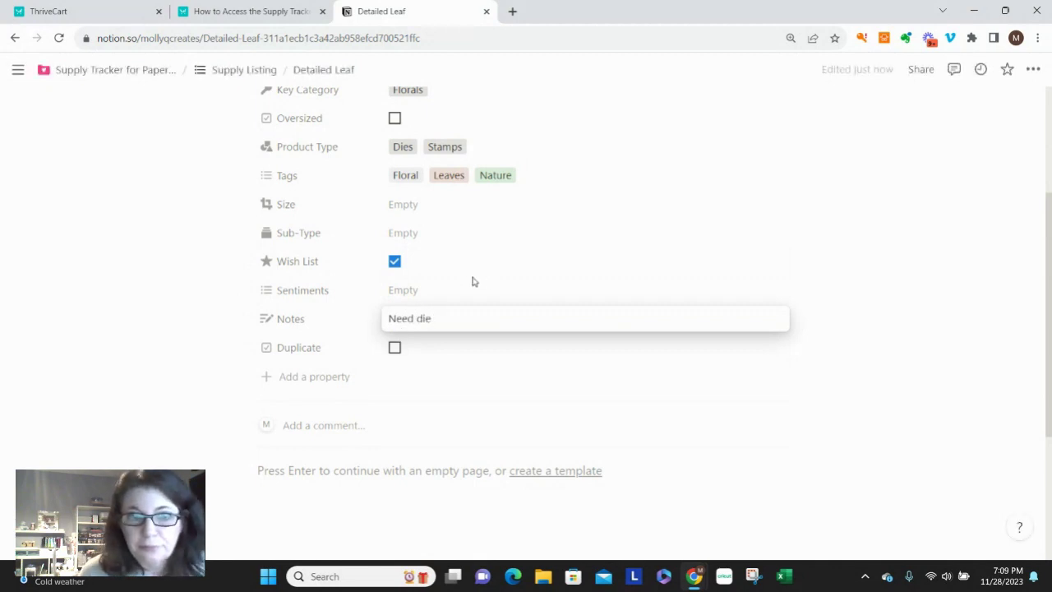
pyautogui.press('Return')
# Step: Create the sentiment "Believe in Yourself" for the Detailed Leaf item and add the existing "Let's Celebrate" sentiment
pyautogui.click(414, 294)
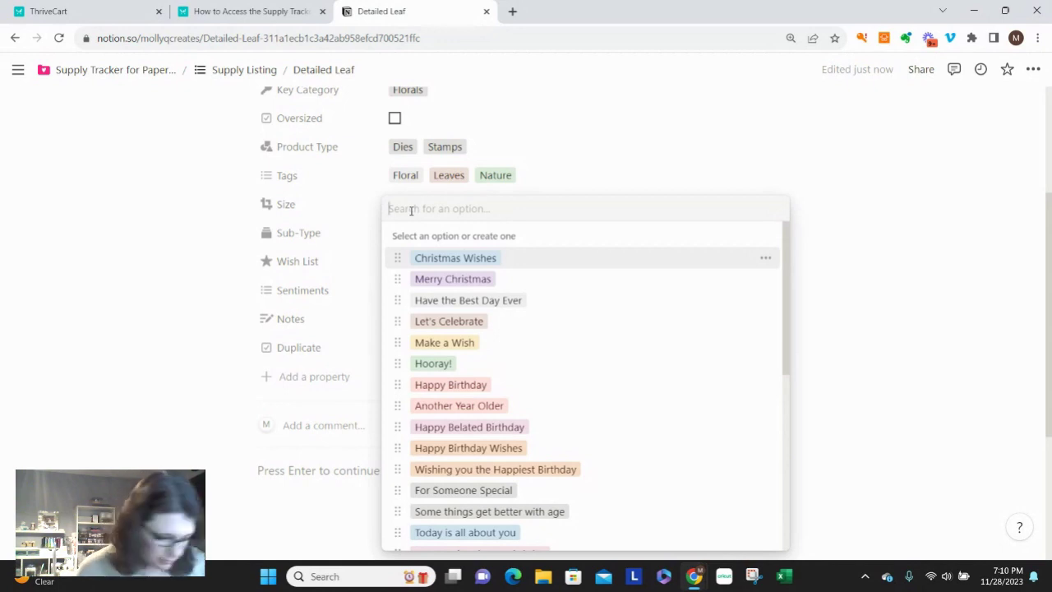
pyautogui.write('Believe in ')
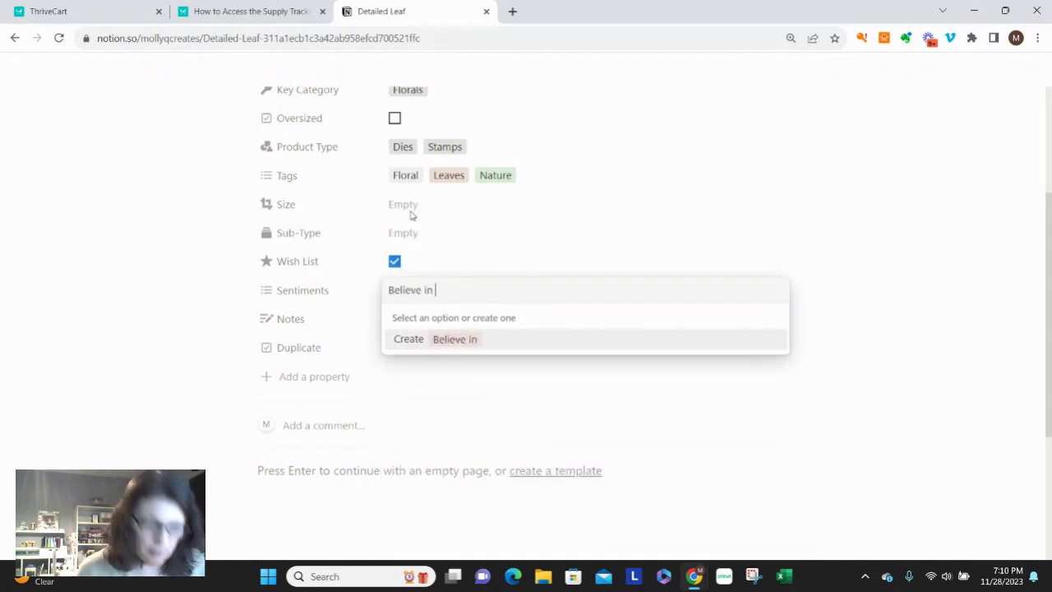
pyautogui.write('Yourself')
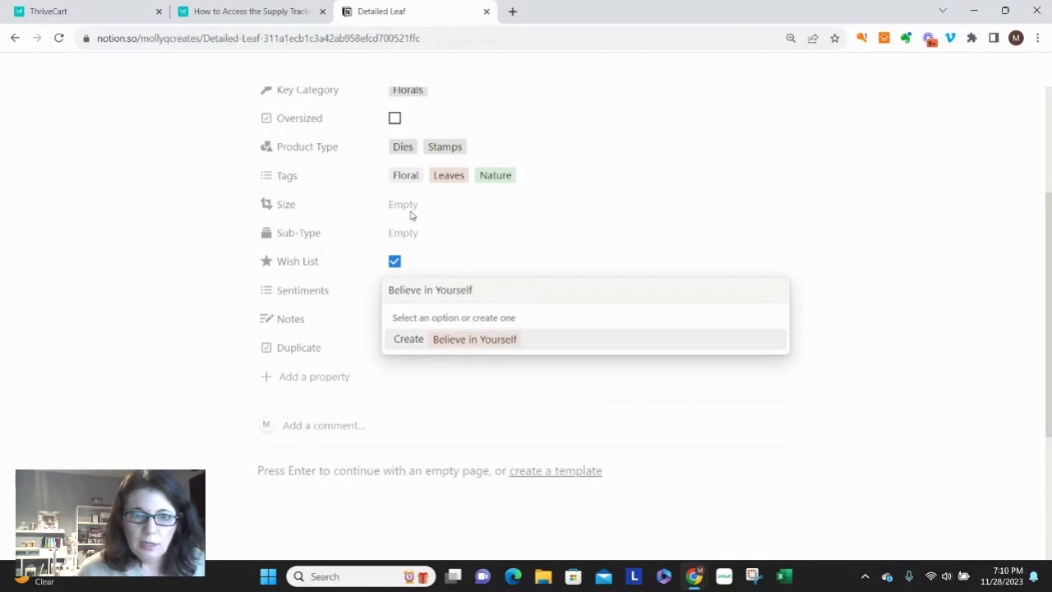
pyautogui.press('Return')
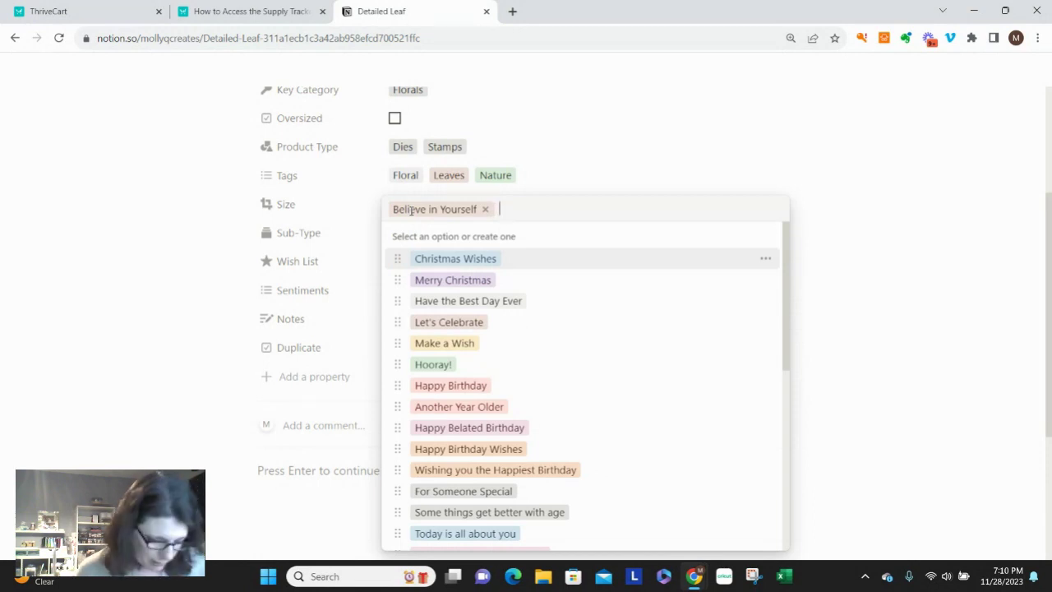
pyautogui.write('Celebrate')
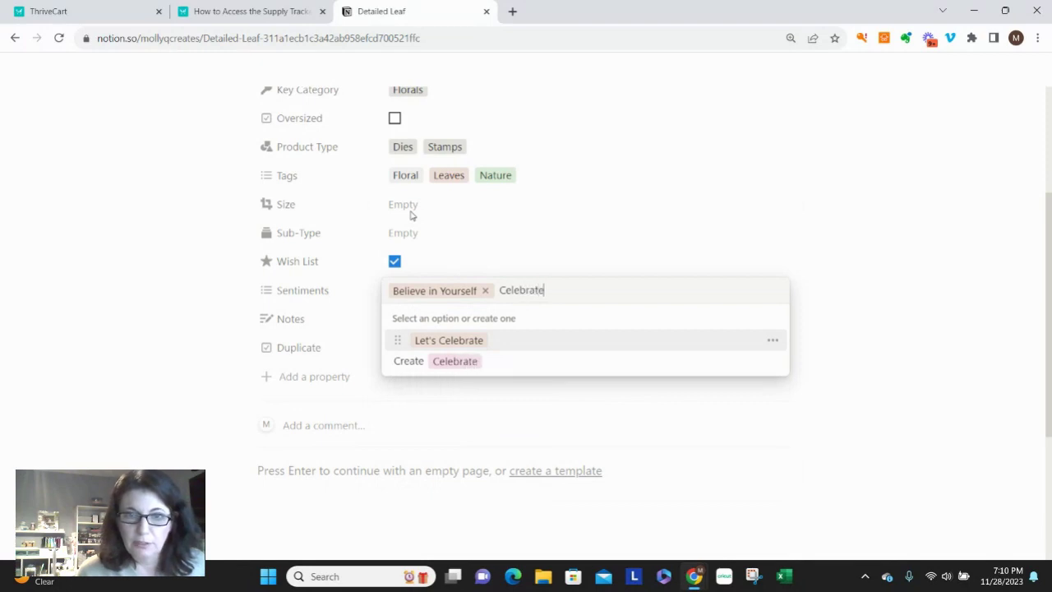
pyautogui.press('Return')
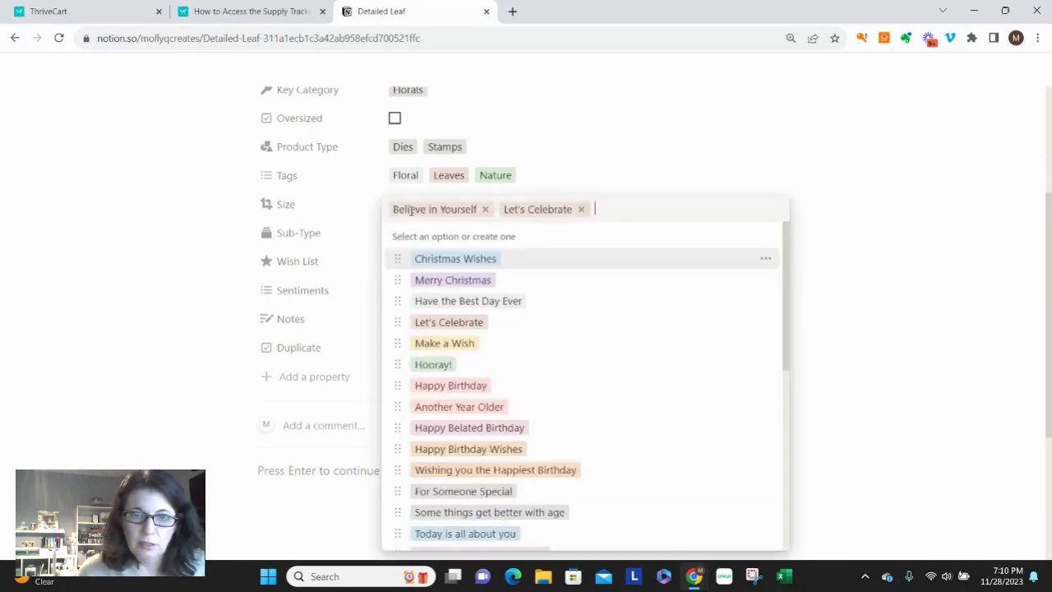
# Step: Create the sentiment "There is always a reason to celebrate" and remove "Let's Celebrate" from the item's sentiments
pyautogui.write('The')
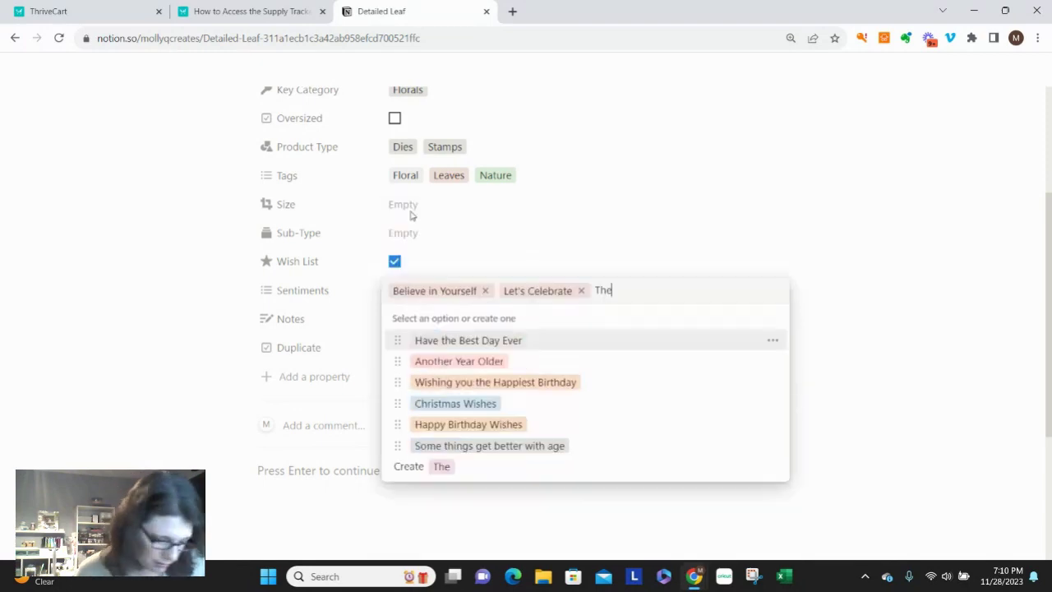
pyautogui.write('re is alsways a rea')
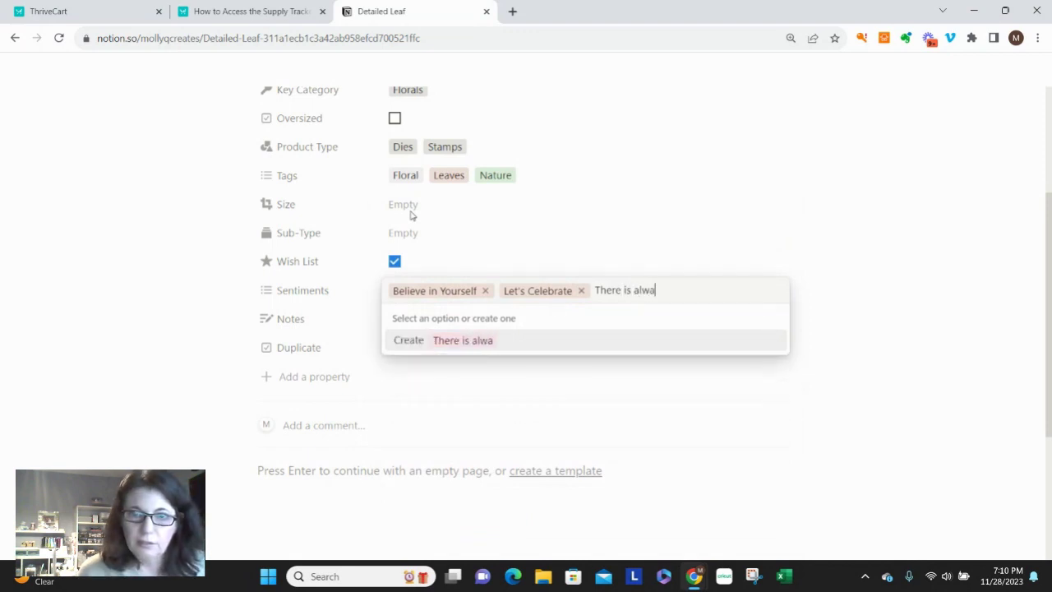
pyautogui.write('son to celebre')
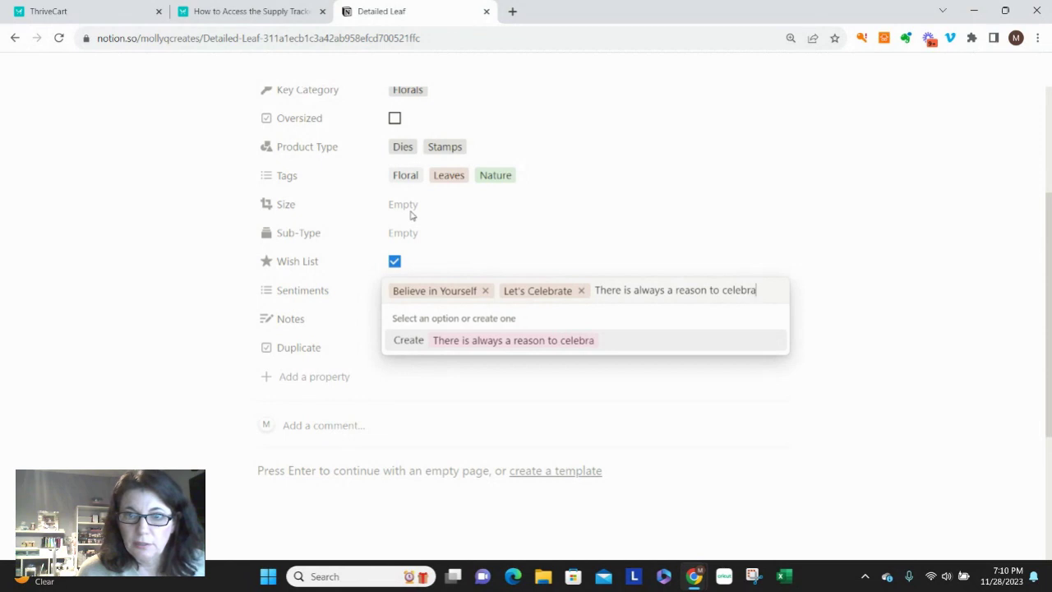
pyautogui.write('te')
pyautogui.press('Return')
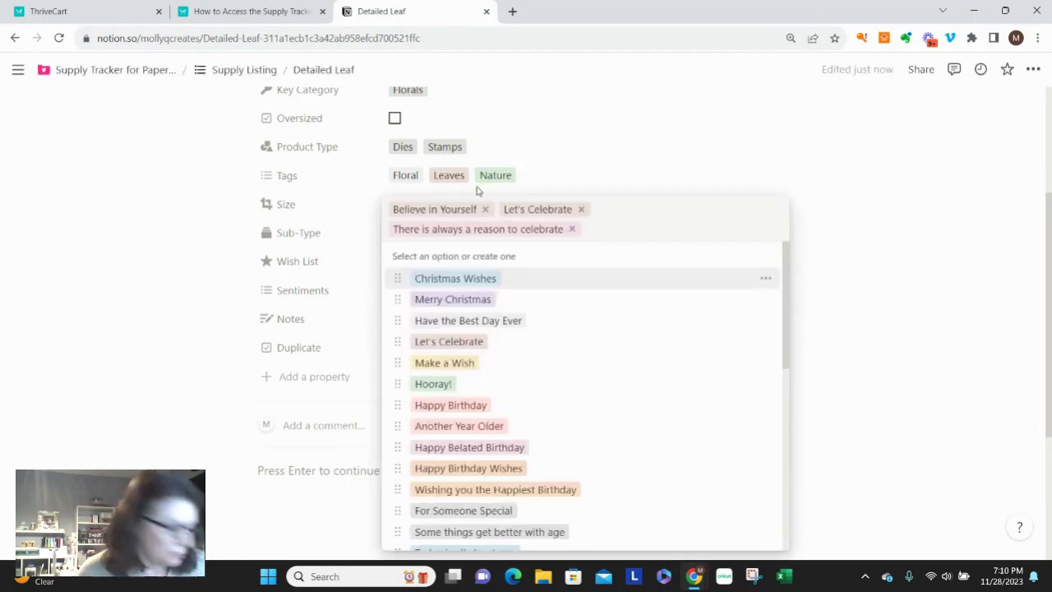
pyautogui.click(579, 210)
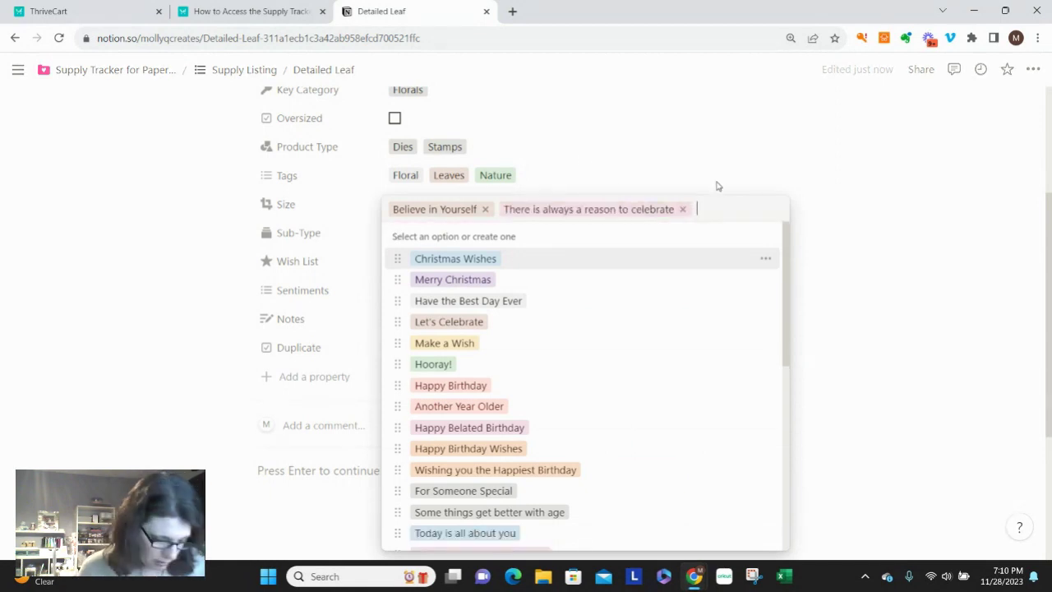
# Step: Create the sentiment "You're the reason I'm Smiling" and add it to the Detailed Leaf item
pyautogui.write("You're the res")
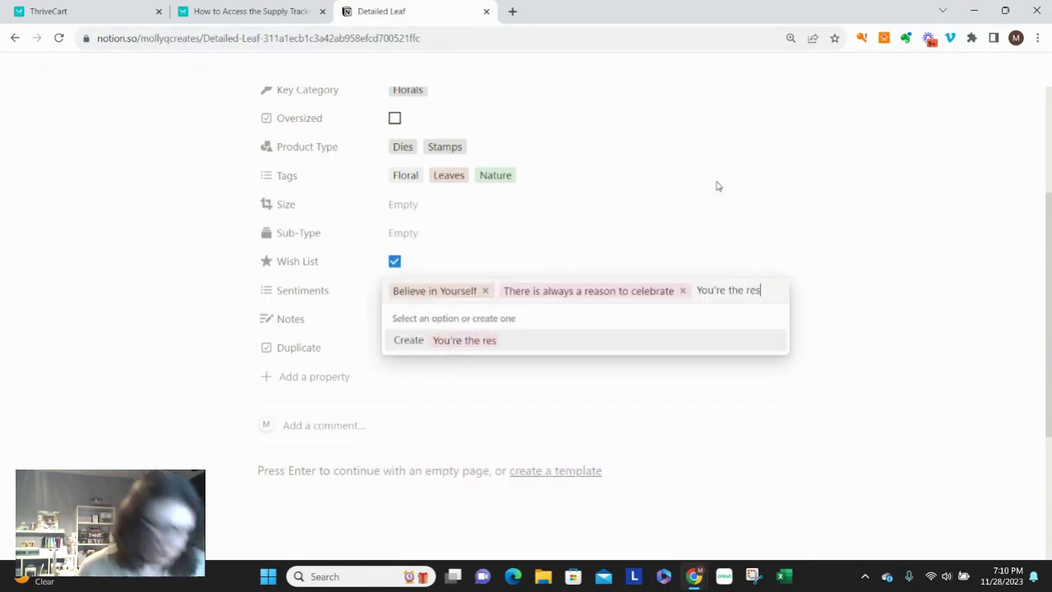
pyautogui.press('BackSpace')
pyautogui.write('ason ')
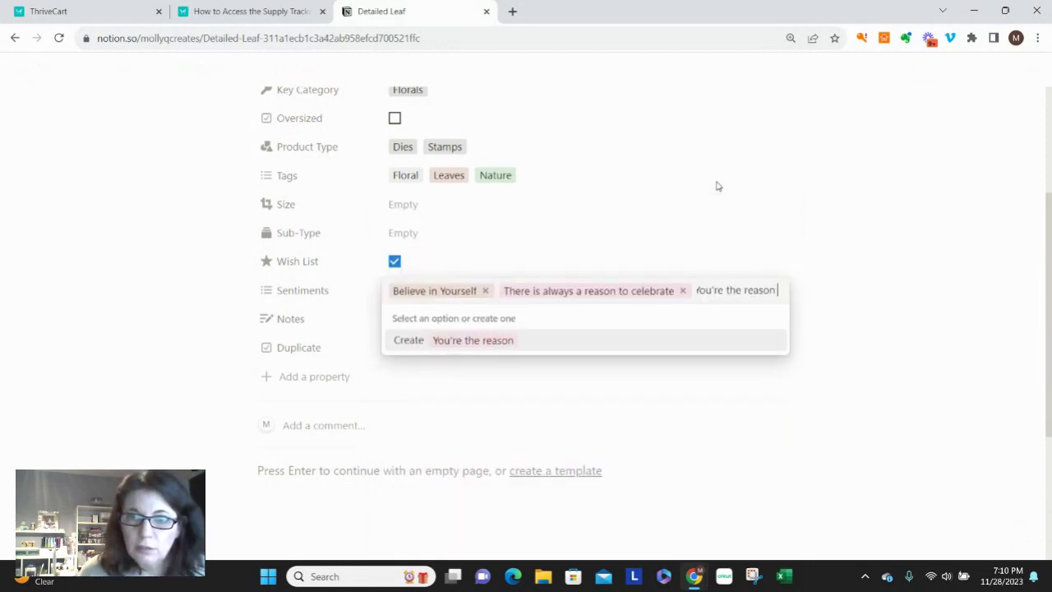
pyautogui.write("I'm Smiling")
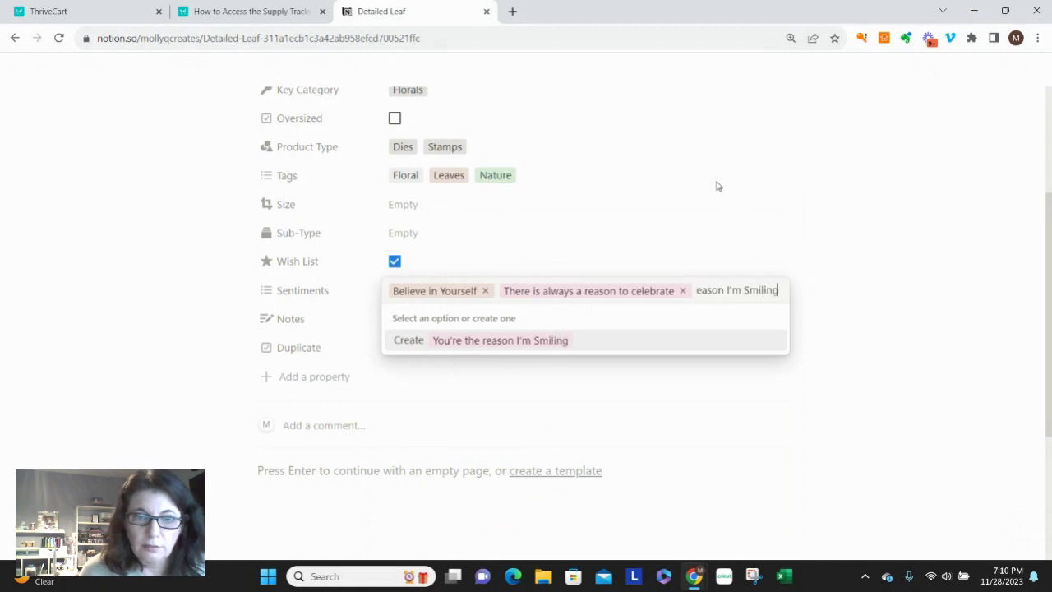
pyautogui.press('Return')
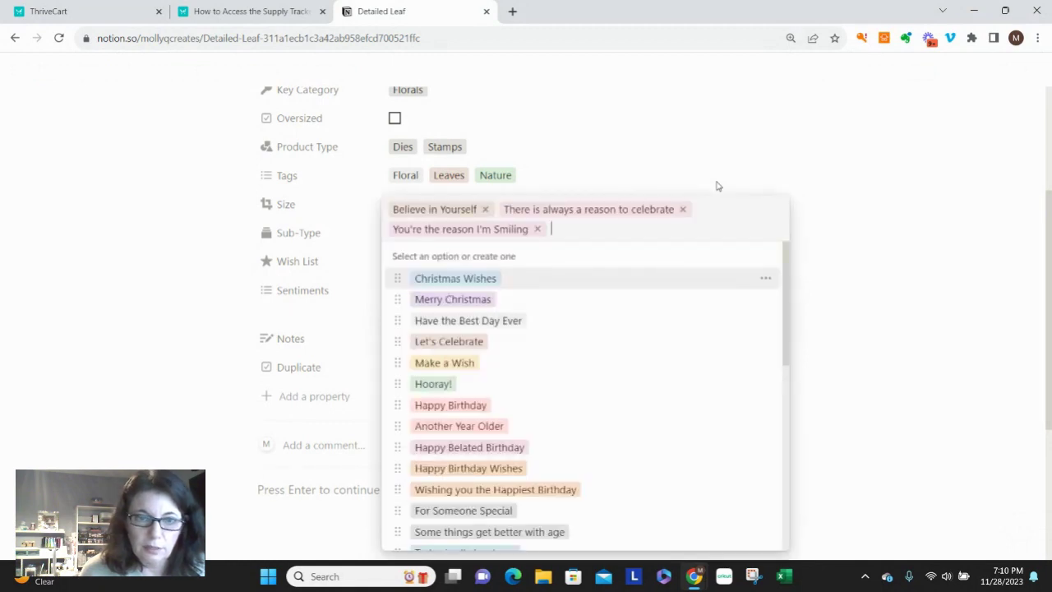
# Step: Create the sentiment "Life is Beautiful" and add it to the Detailed Leaf item
pyautogui.write('Life')
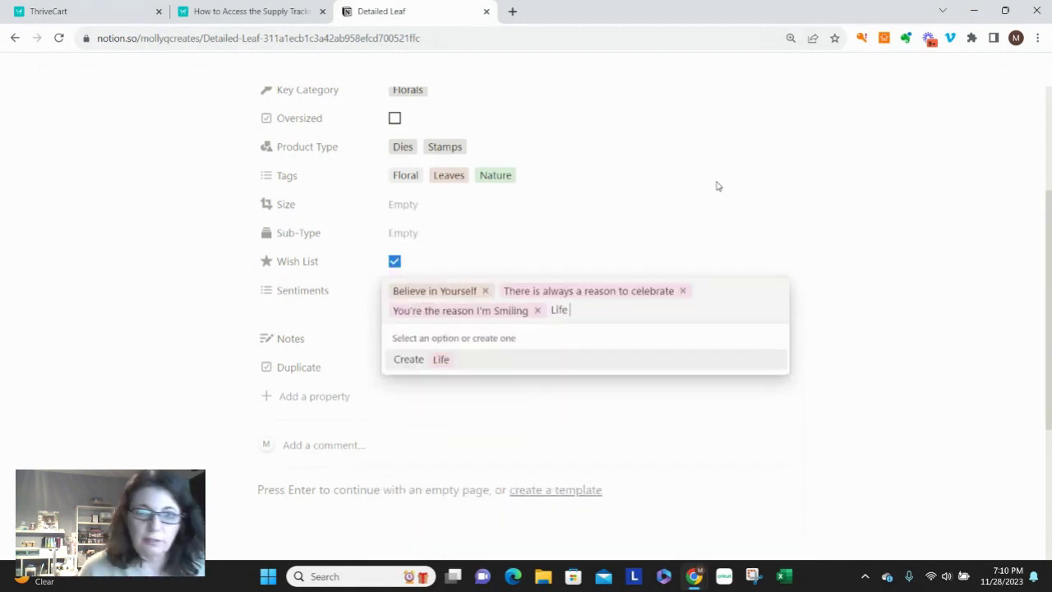
pyautogui.write(' is Beau')
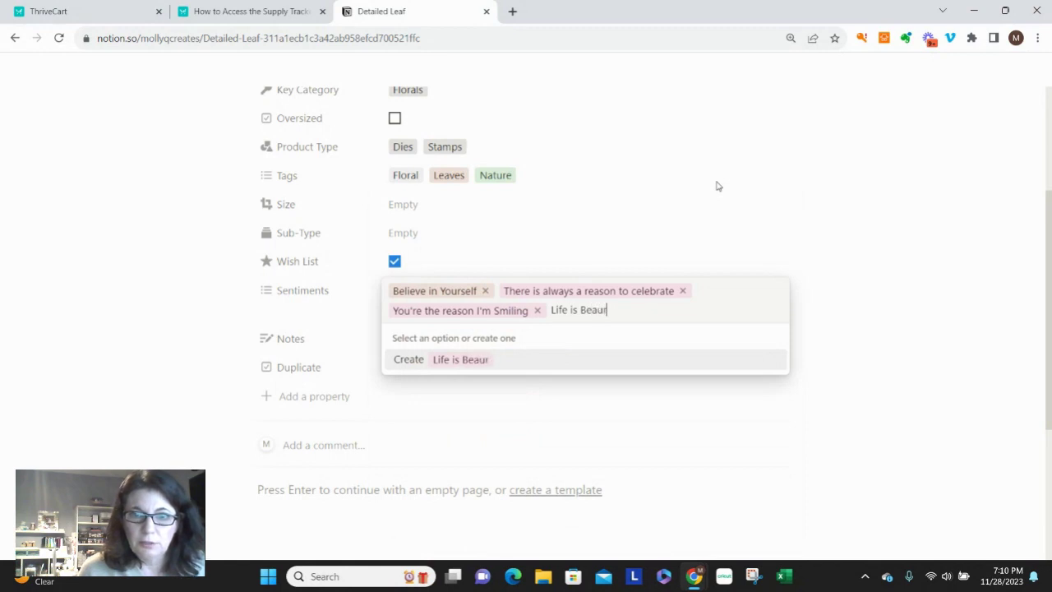
pyautogui.write('tiful')
pyautogui.press('Return')
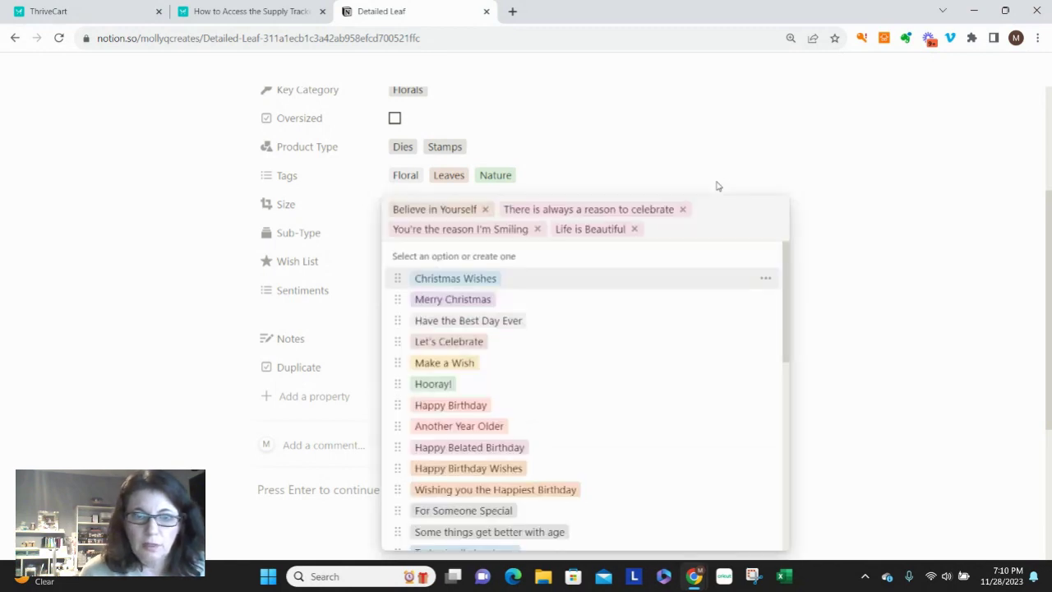
pyautogui.click(649, 132)
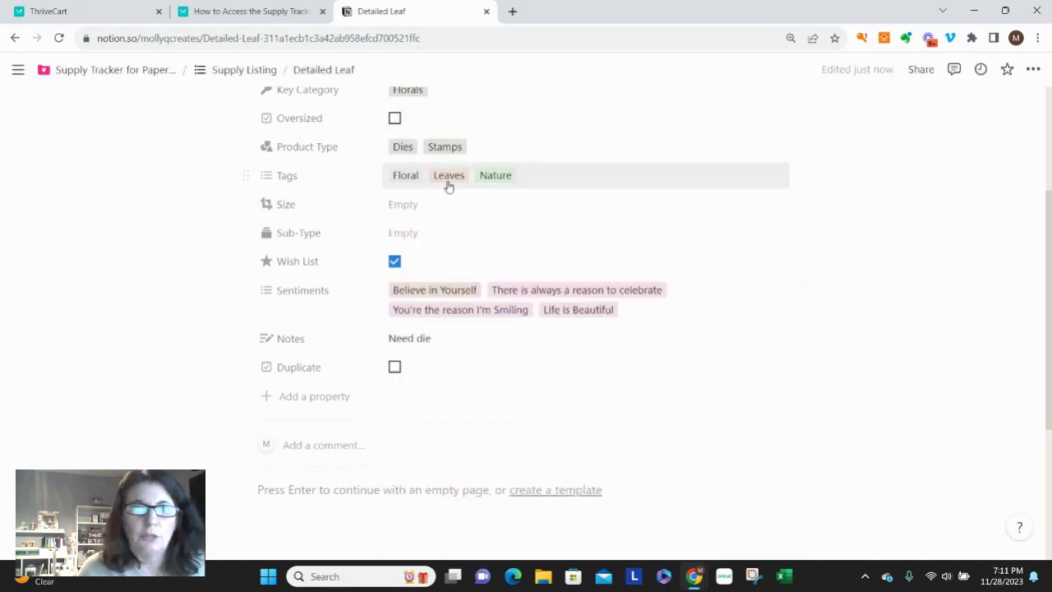
pyautogui.scroll(1, 390, 284)
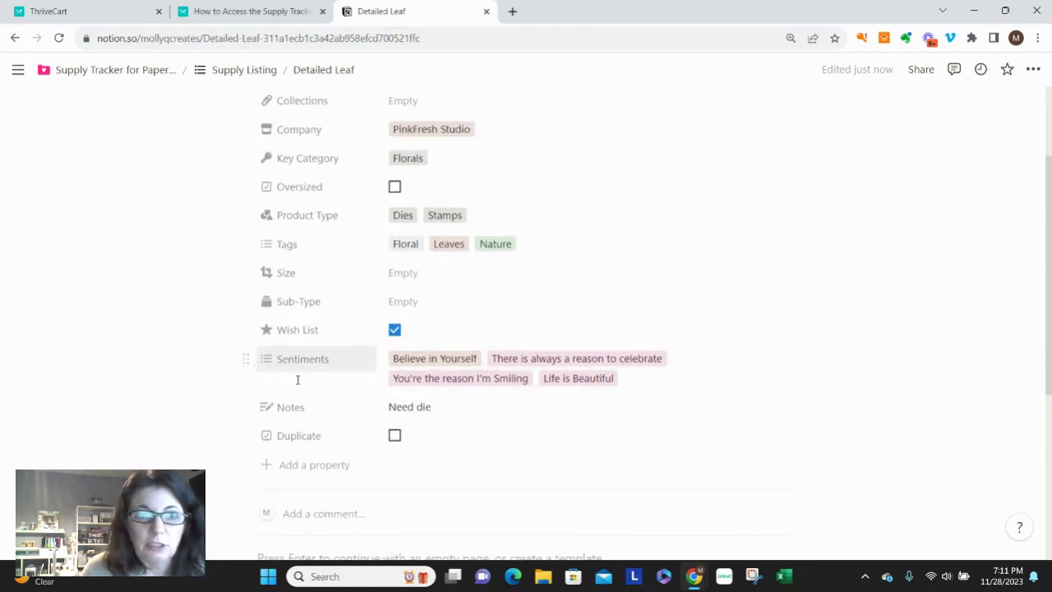
pyautogui.click(533, 373)
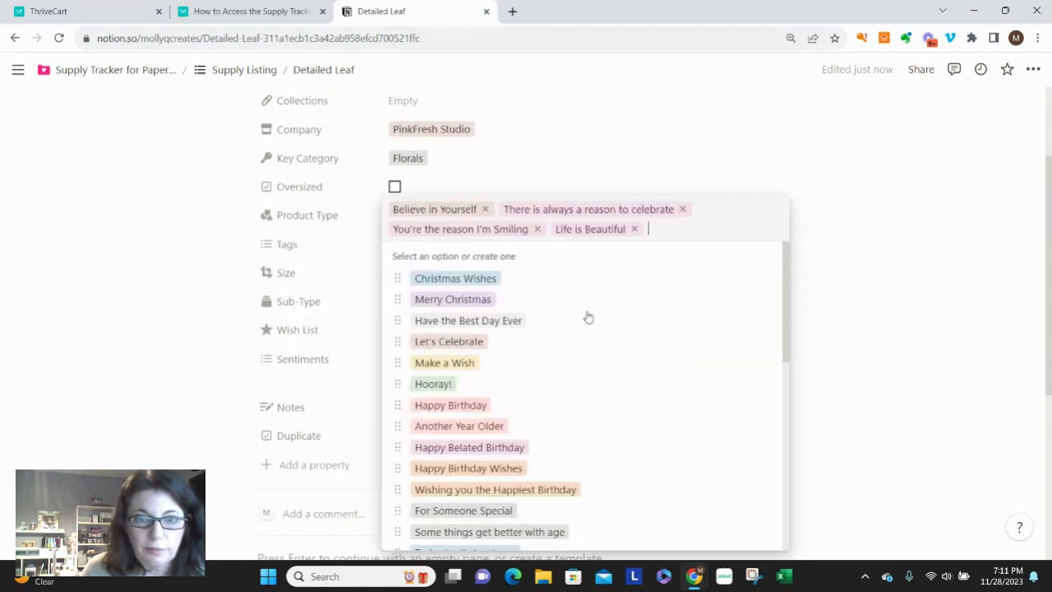
pyautogui.click(699, 136)
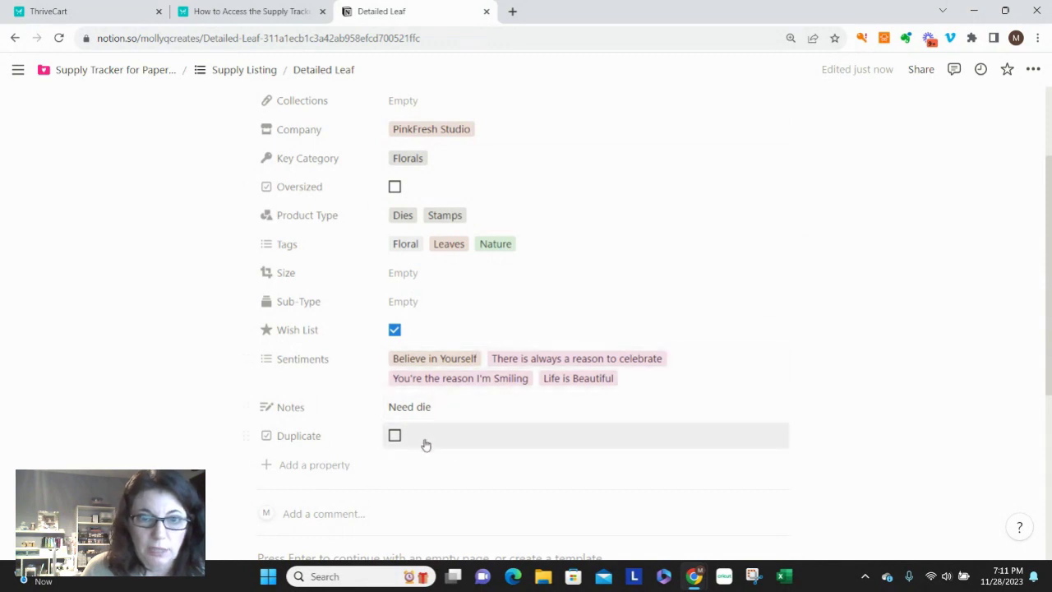
# Step: Start an empty page body below the properties of the Detailed Leaf item
pyautogui.scroll(-1, 421, 411)
pyautogui.scroll(-2, 419, 420)
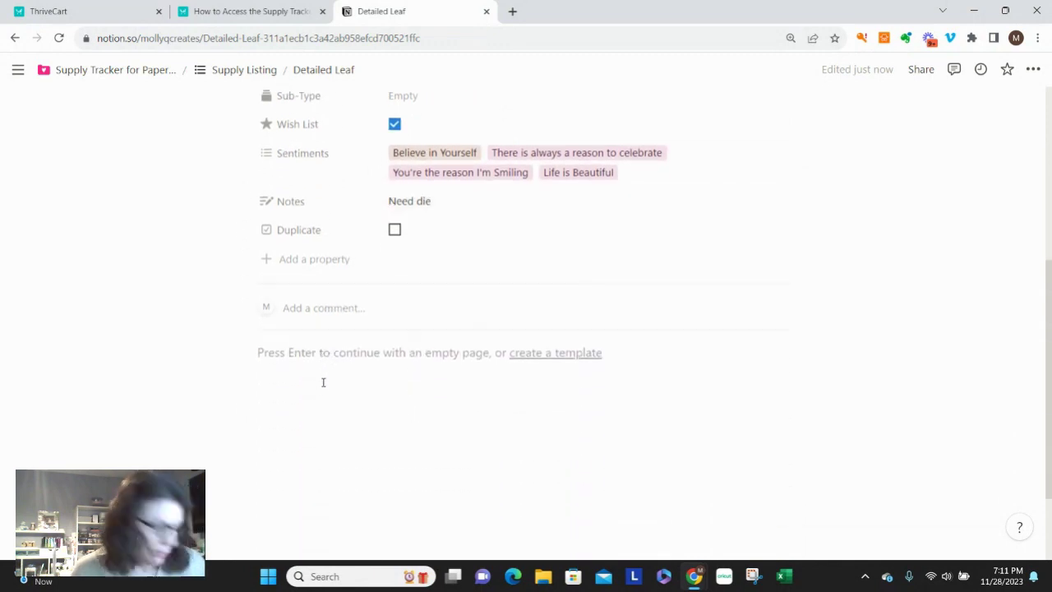
pyautogui.click(258, 351)
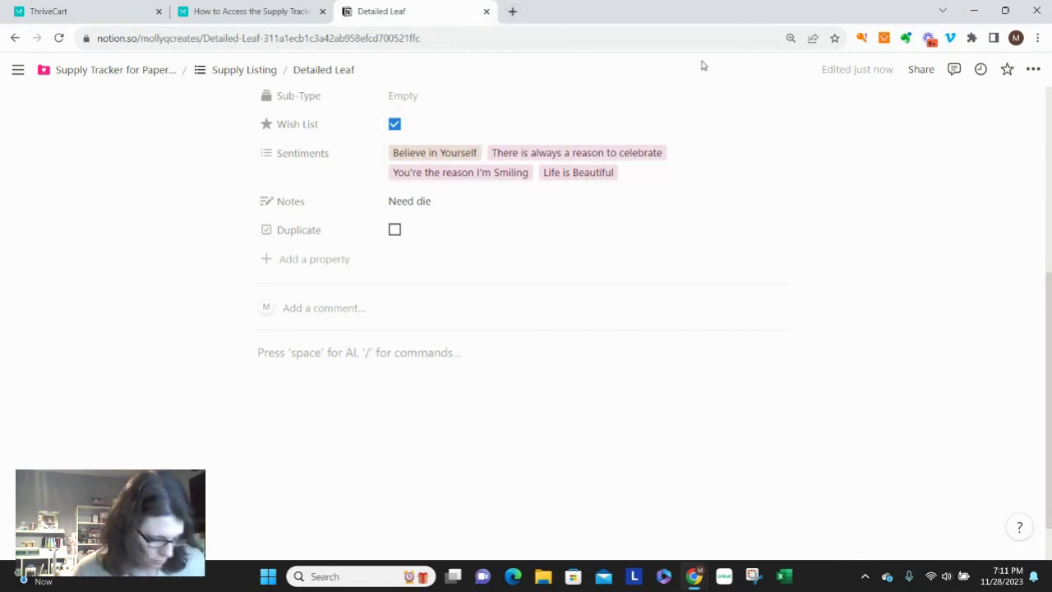
# Step: Place the Detailed Leaf page on half the screen and open starrynightcreations.com in a separate browser window beside it
pyautogui.press('super+Left')
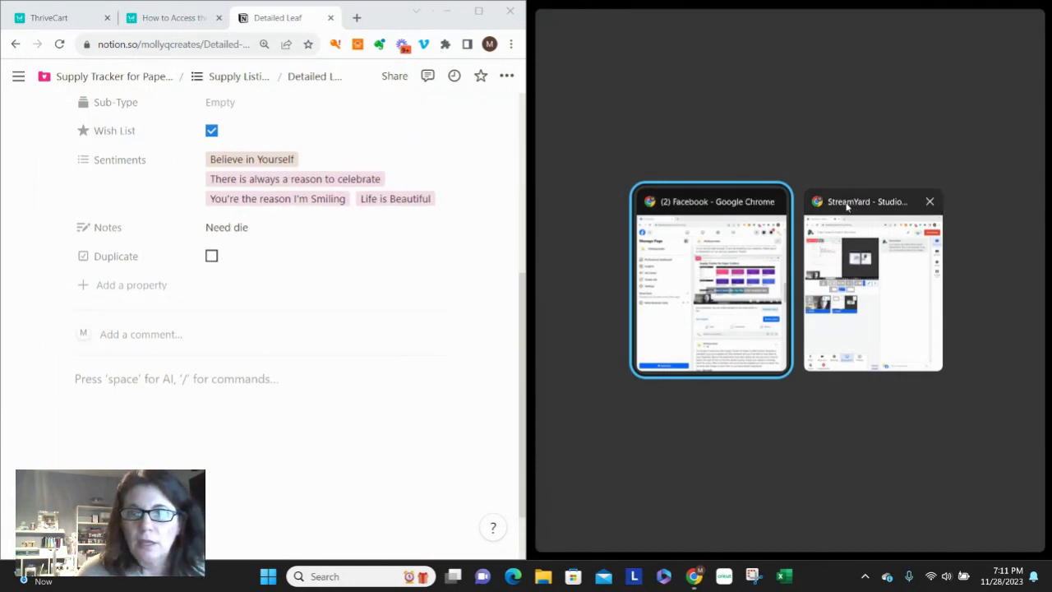
pyautogui.click(356, 17)
pyautogui.press('super+v')
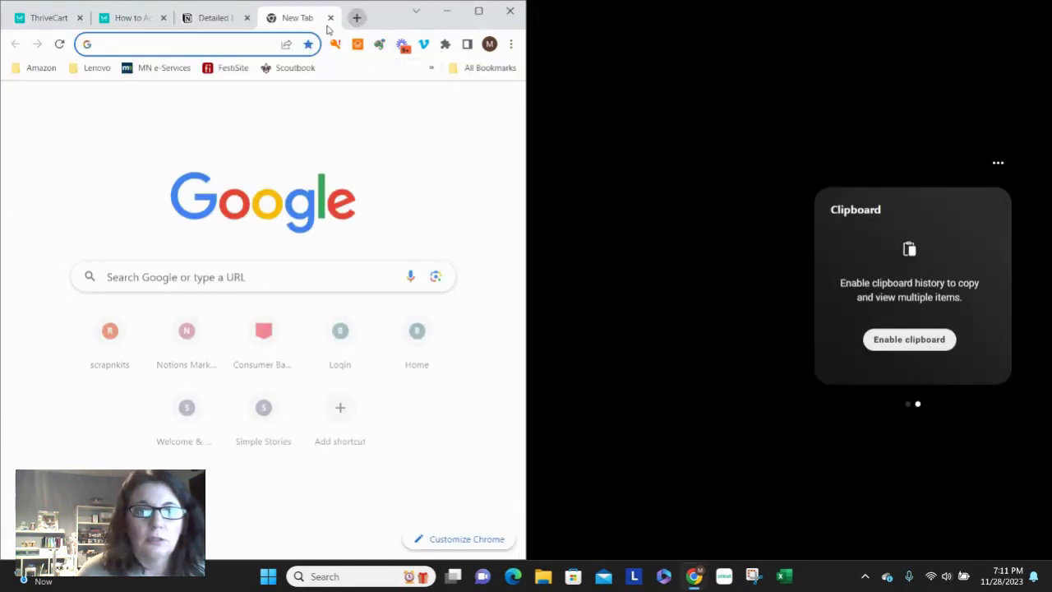
pyautogui.moveTo(296, 18); pyautogui.dragTo(637, 25)
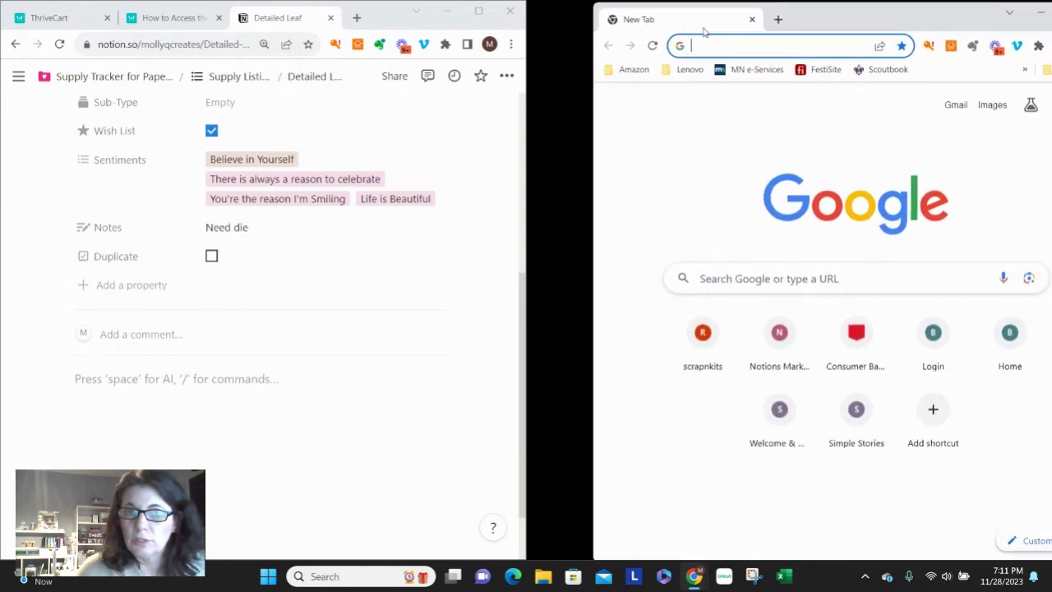
pyautogui.write('starry')
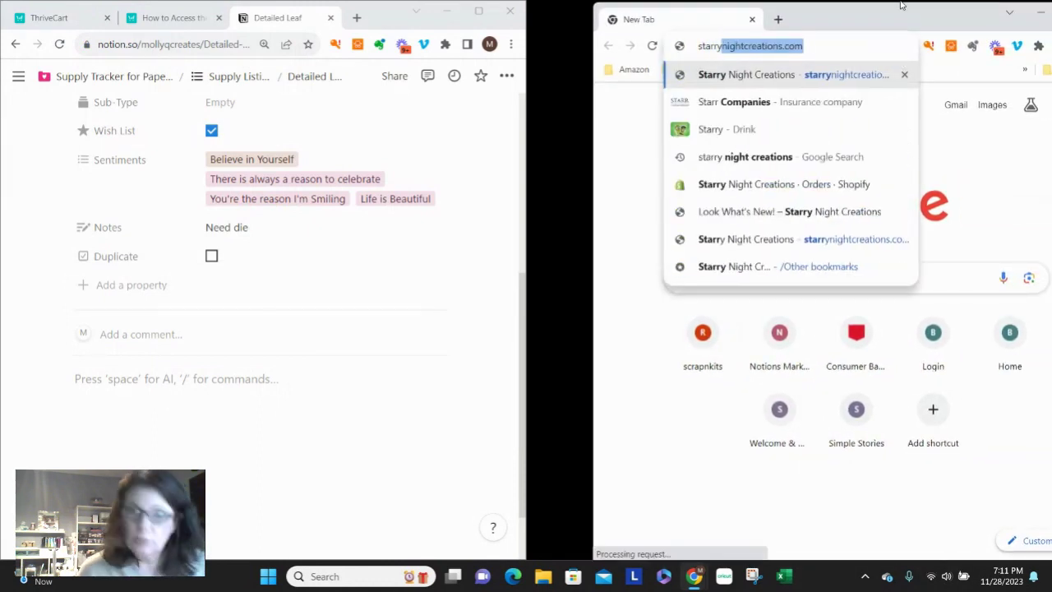
pyautogui.press('Return')
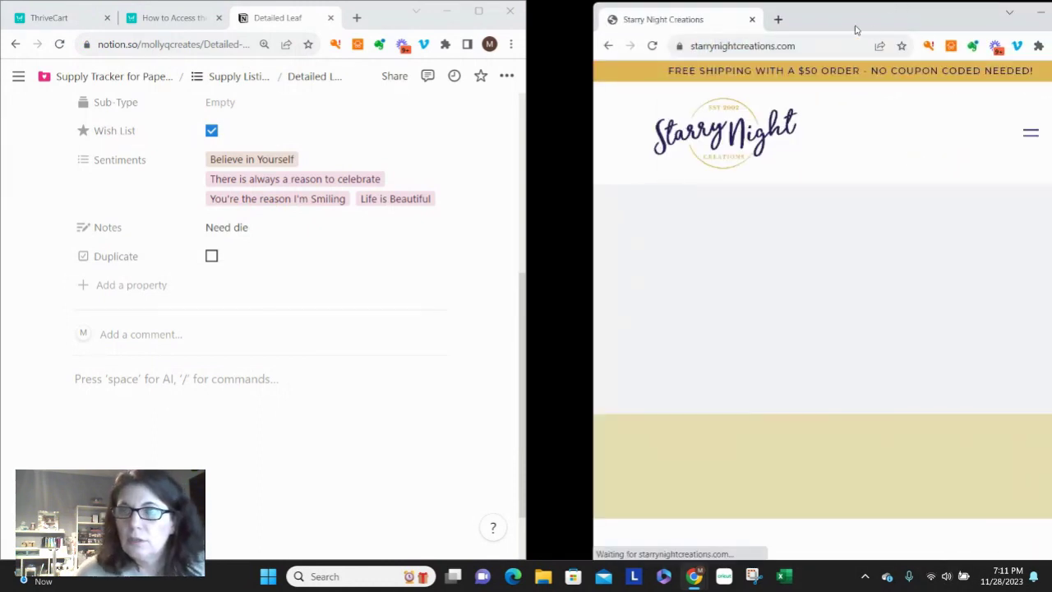
pyautogui.moveTo(851, 19); pyautogui.dragTo(781, 17)
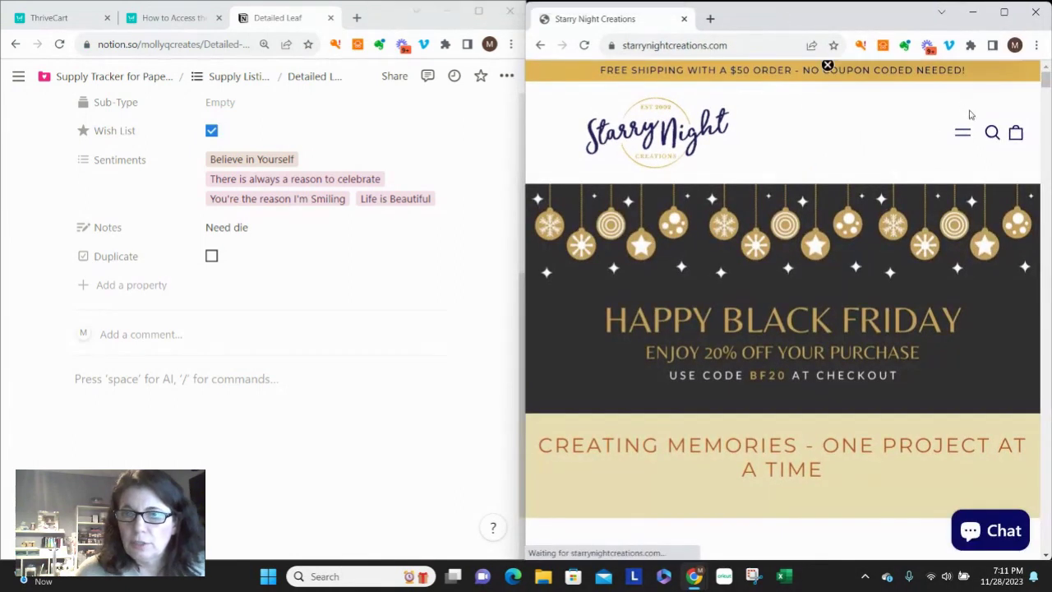
# Step: Search the Starry Night Creations store for "Detailed Leaf" and look through the matching products
pyautogui.click(993, 135)
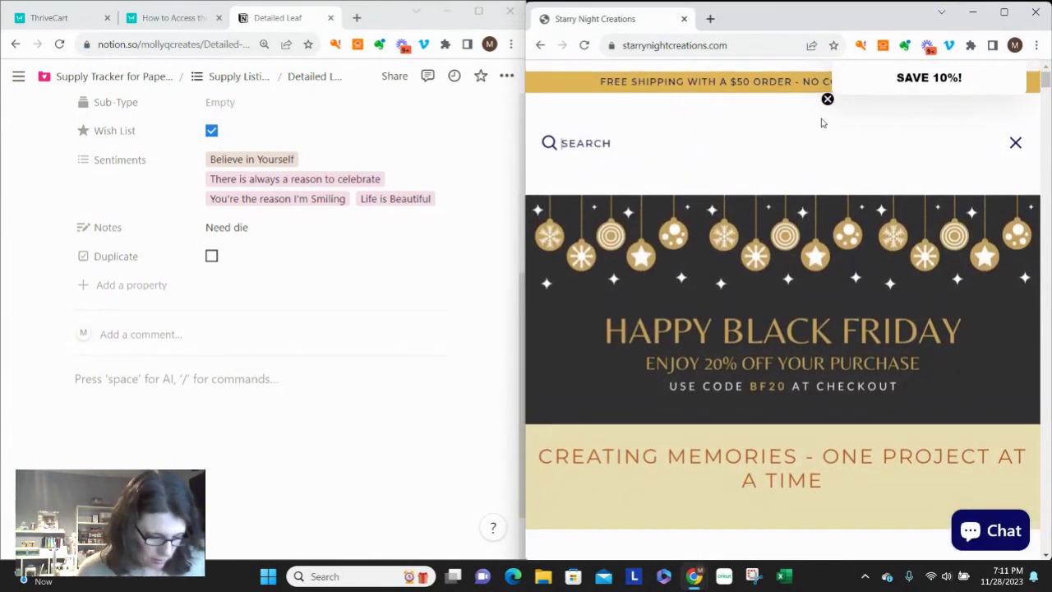
pyautogui.write('DETAILED LEA')
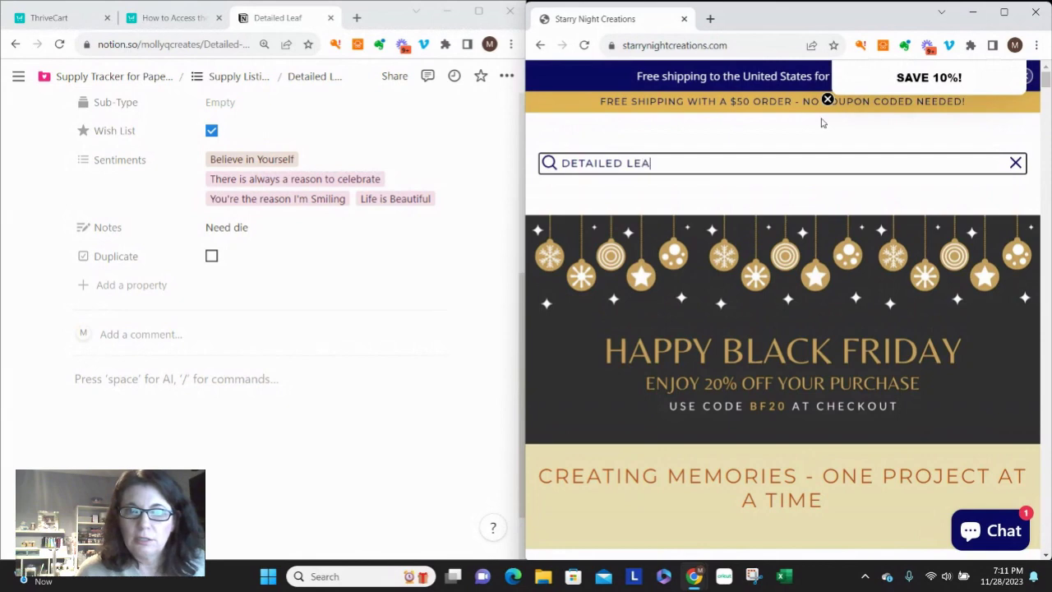
pyautogui.write('F')
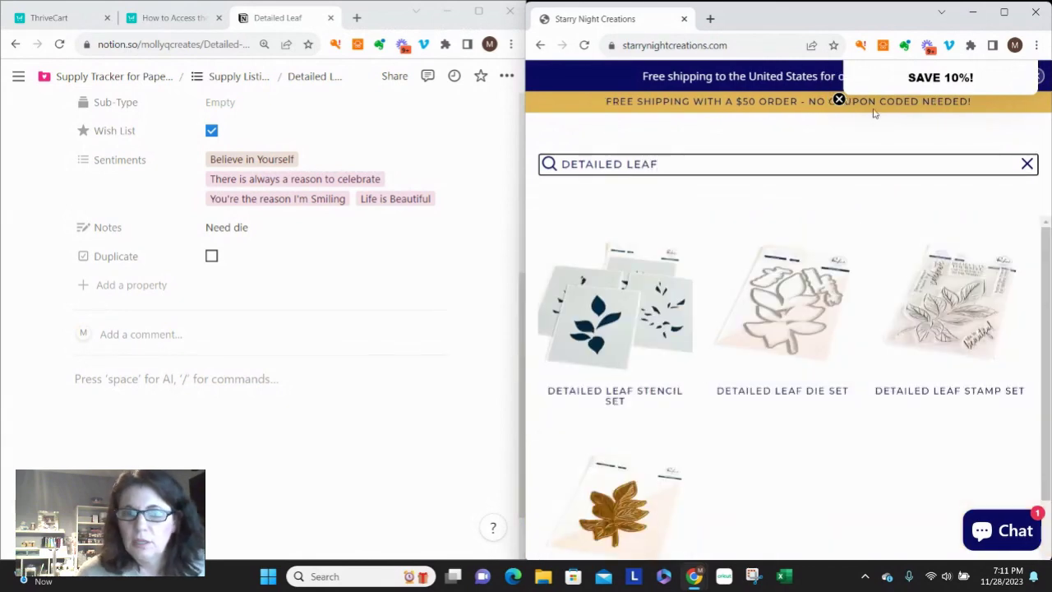
pyautogui.scroll(-2, 917, 280)
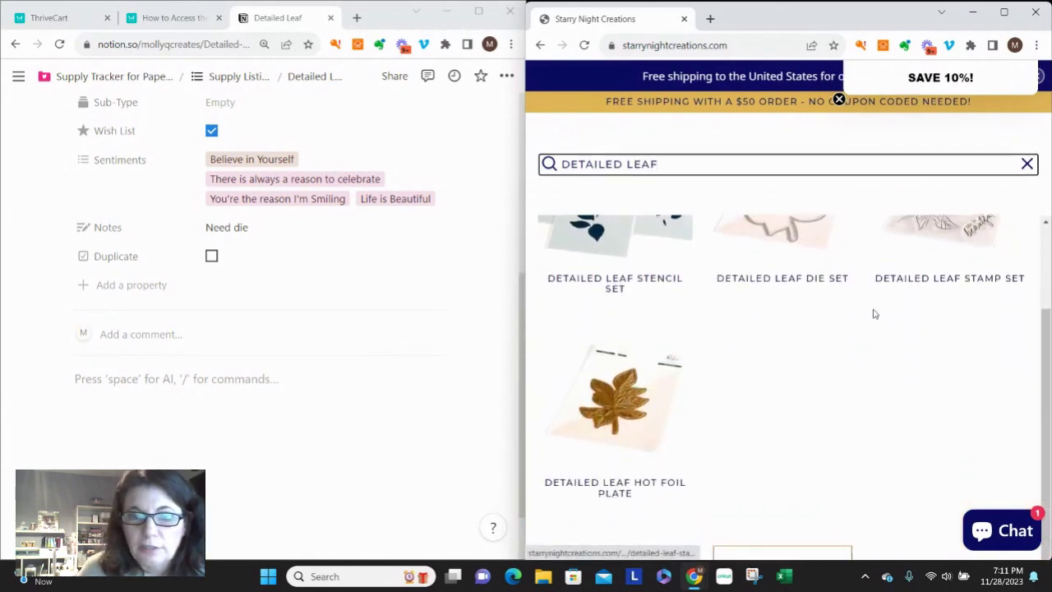
pyautogui.scroll(2, 651, 450)
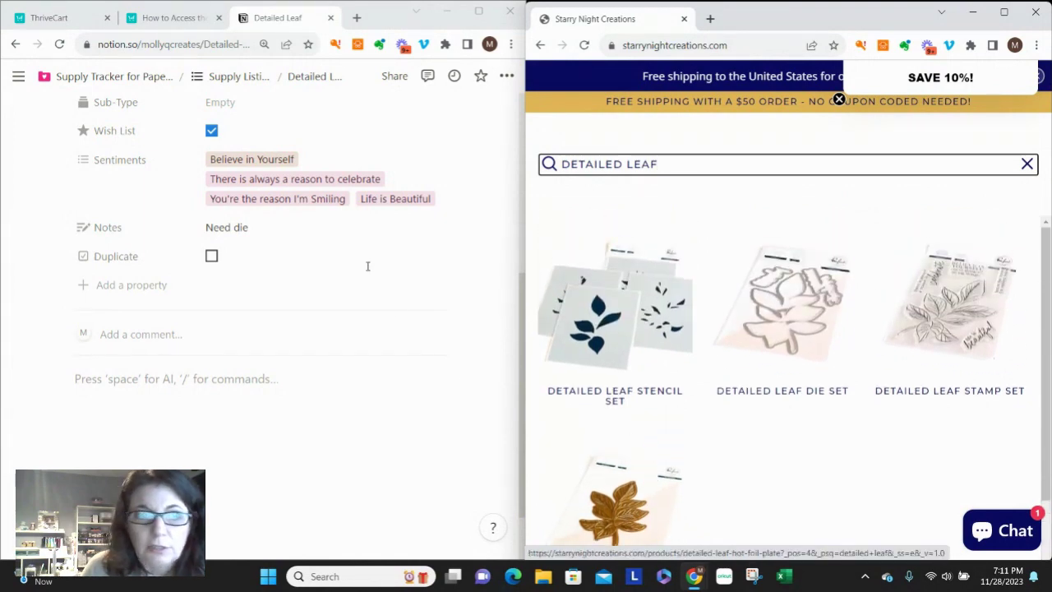
# Step: Add Stencils and Hot Foil Plates to the product types of the Detailed Leaf item
pyautogui.scroll(2, 222, 215)
pyautogui.scroll(1, 212, 214)
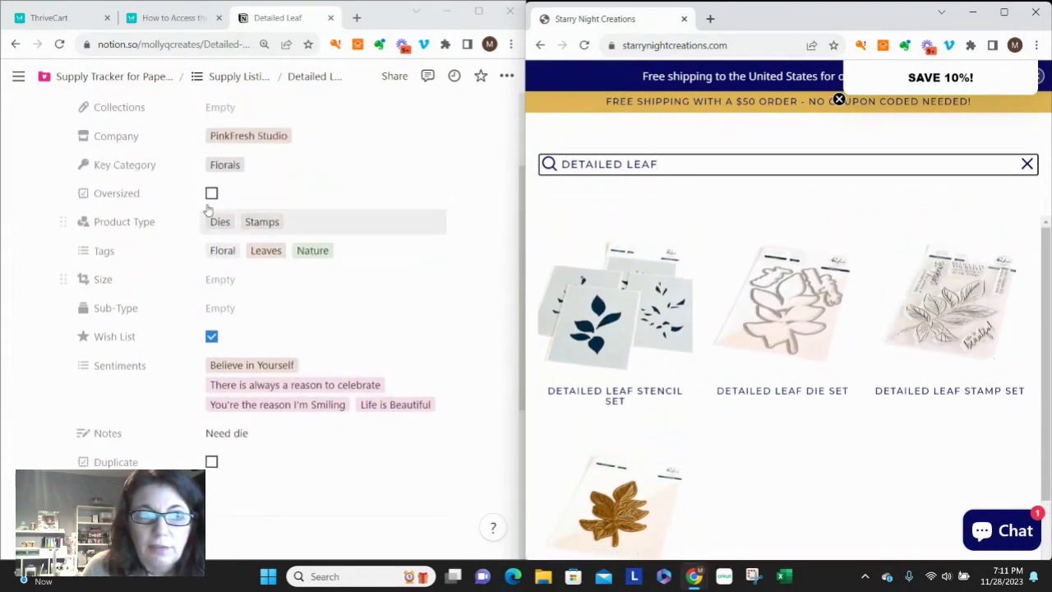
pyautogui.click(242, 441)
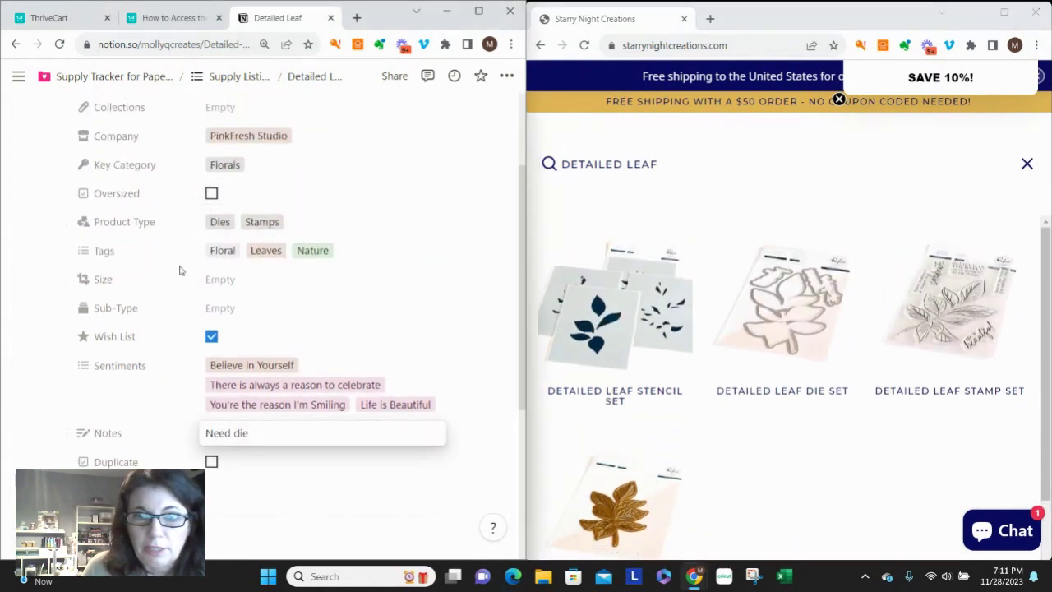
pyautogui.click(297, 230)
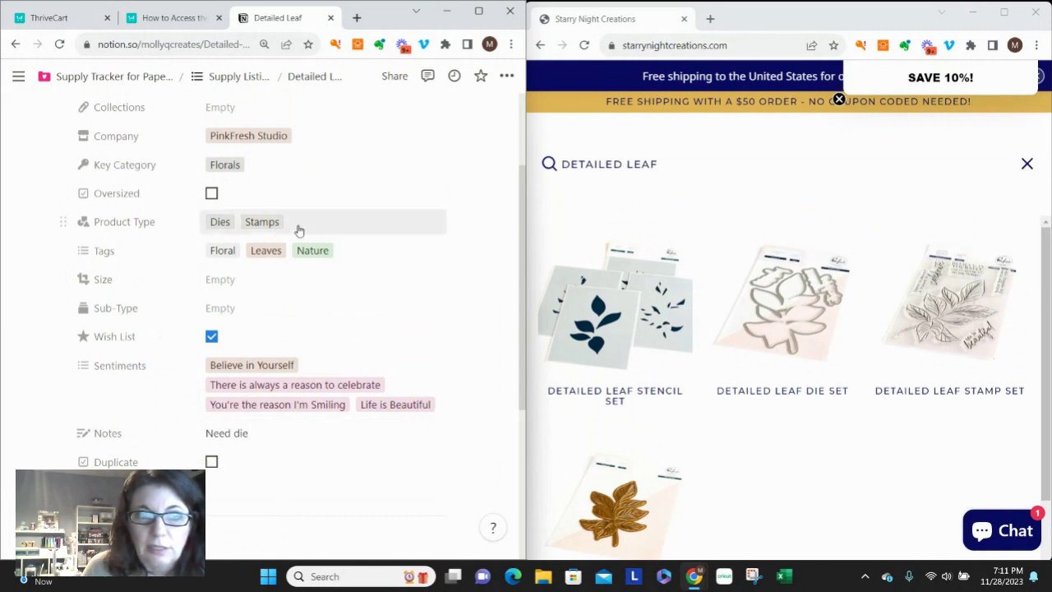
pyautogui.click(299, 225)
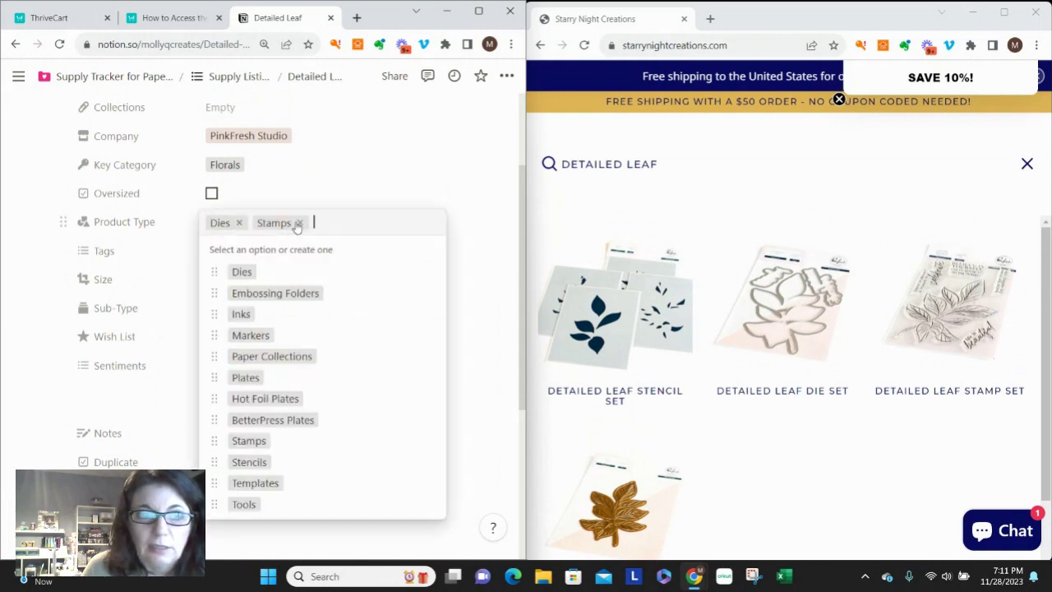
pyautogui.click(262, 464)
pyautogui.click(265, 399)
pyautogui.click(349, 179)
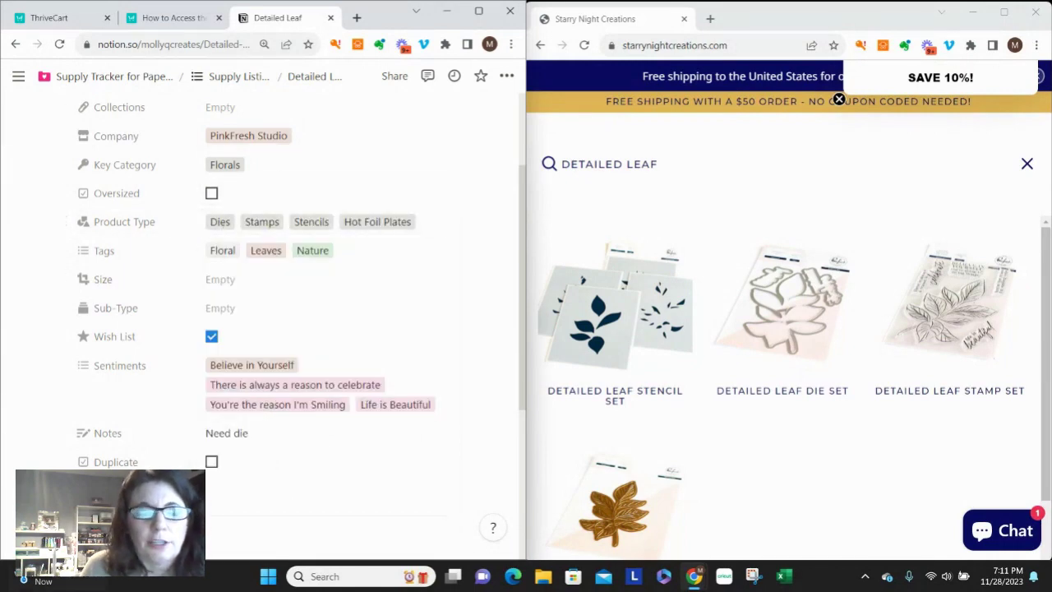
# Step: Open the Detailed Leaf Stamp Set product page in the store and bring up its image gallery
pyautogui.scroll(-4, 340, 343)
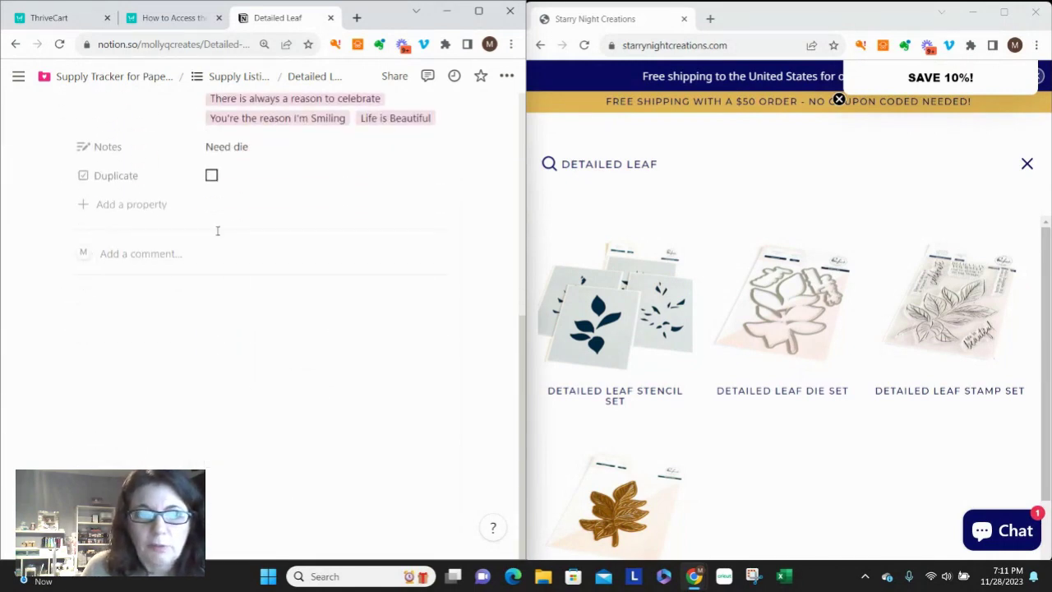
pyautogui.click(960, 338)
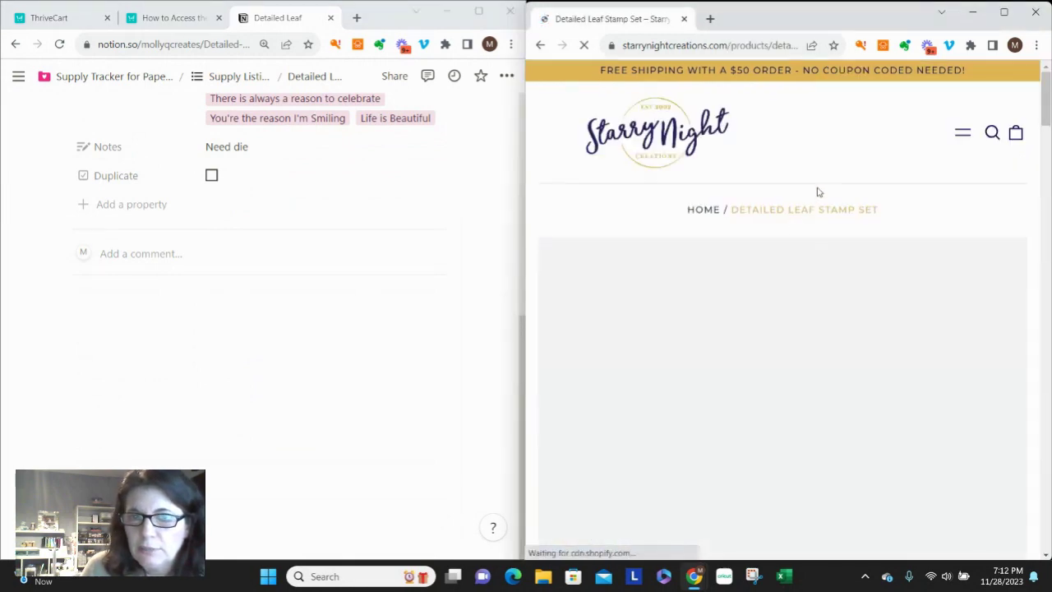
pyautogui.scroll(-3, 821, 195)
pyautogui.scroll(1, 822, 199)
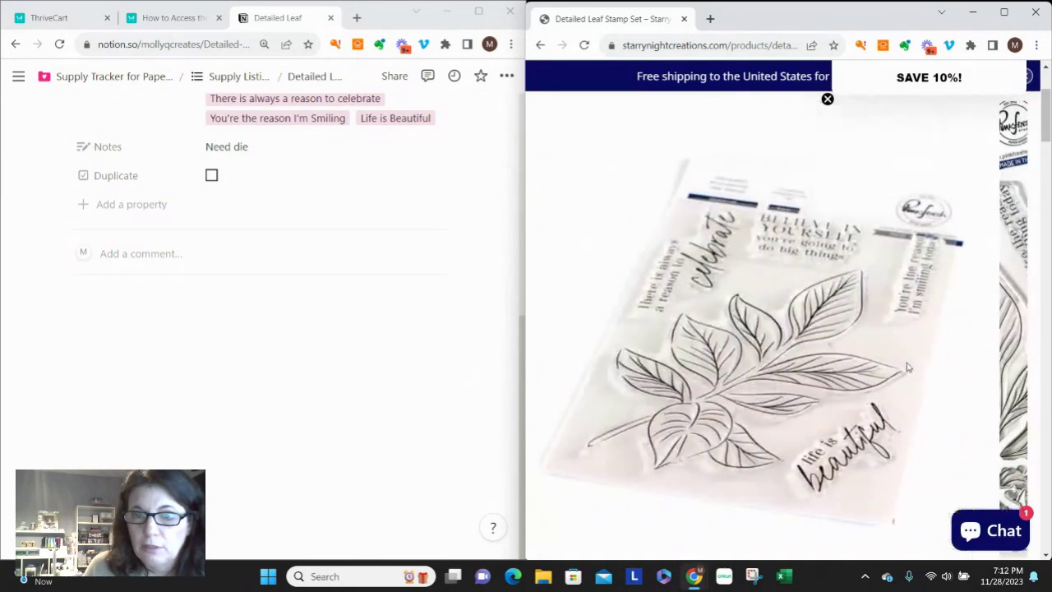
pyautogui.scroll(-3, 829, 292)
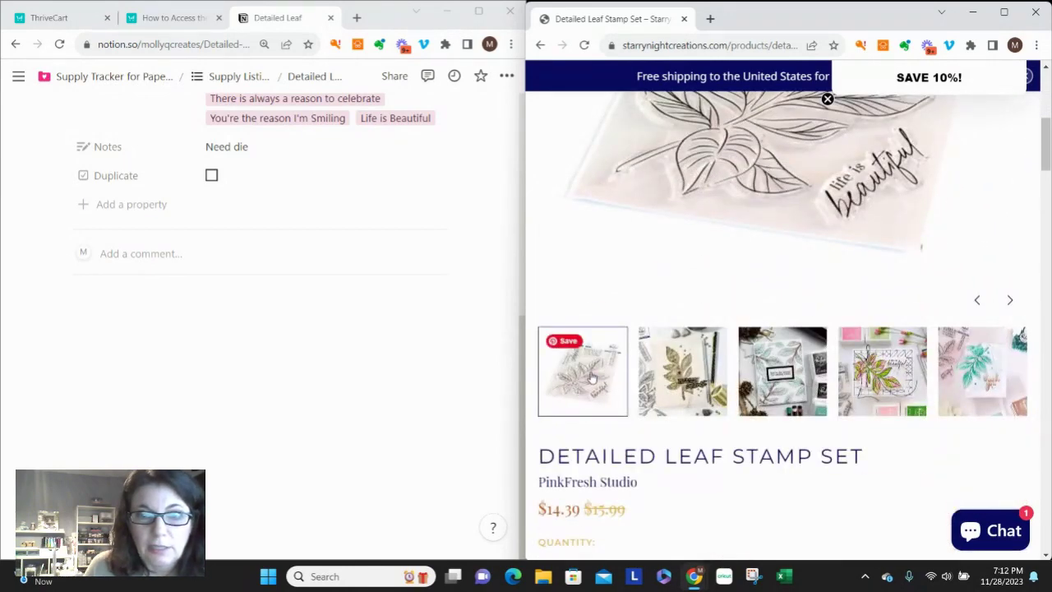
# Step: Insert the stamp set's product image from the store into the body of the Detailed Leaf page
pyautogui.moveTo(590, 376); pyautogui.dragTo(282, 350)
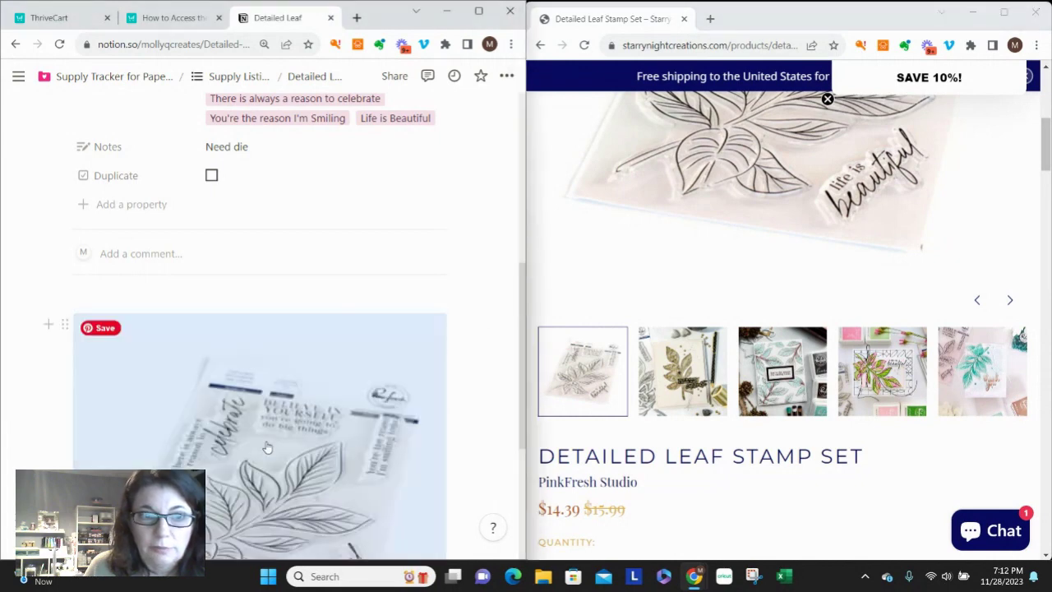
pyautogui.scroll(-2, 340, 408)
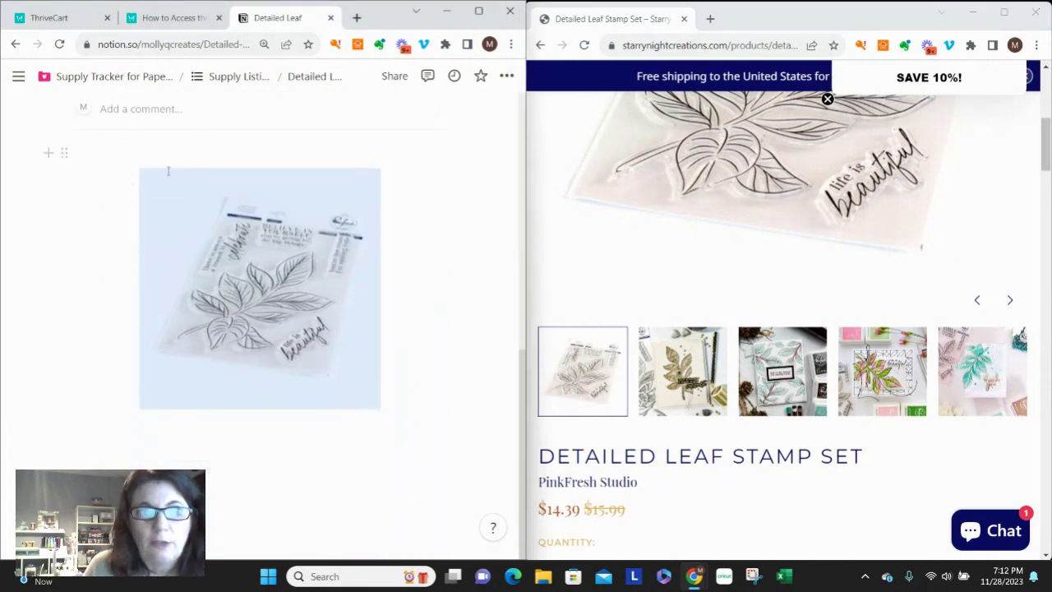
pyautogui.scroll(1, 167, 171)
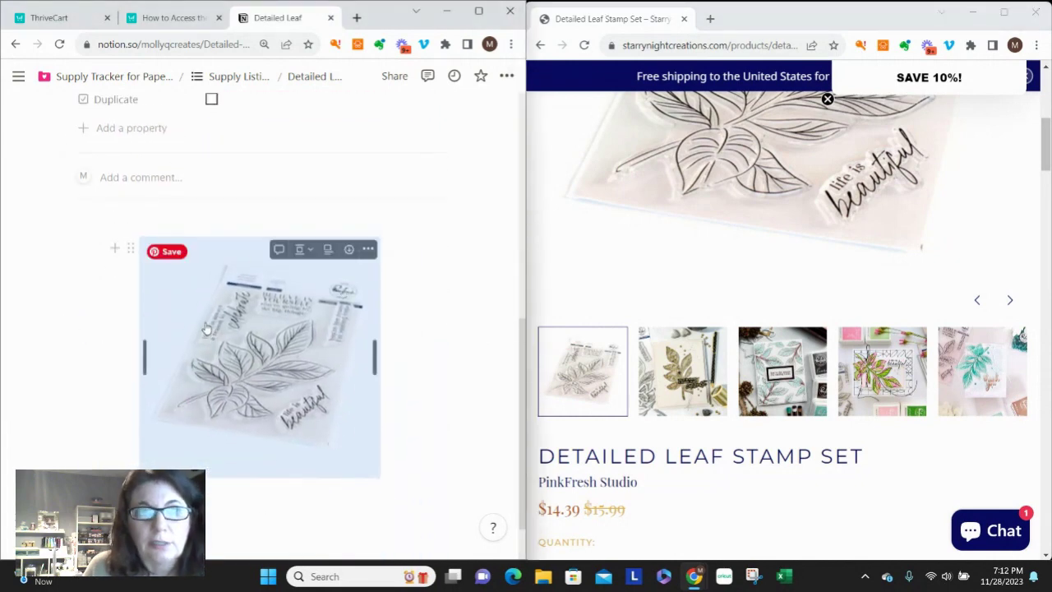
pyautogui.scroll(-1, 327, 326)
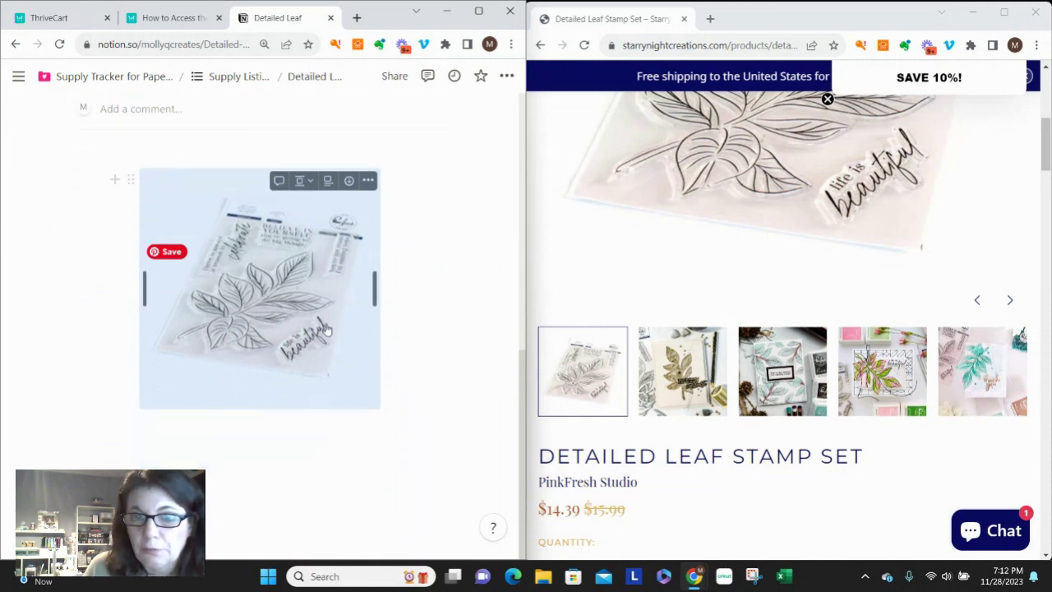
# Step: Insert the gold leaf "celebrate" card photo below the stamp set image and enlarge the gallery's "You're the reason I'm smiling today" card photo
pyautogui.moveTo(676, 372); pyautogui.dragTo(289, 457)
pyautogui.scroll(-4, 321, 372)
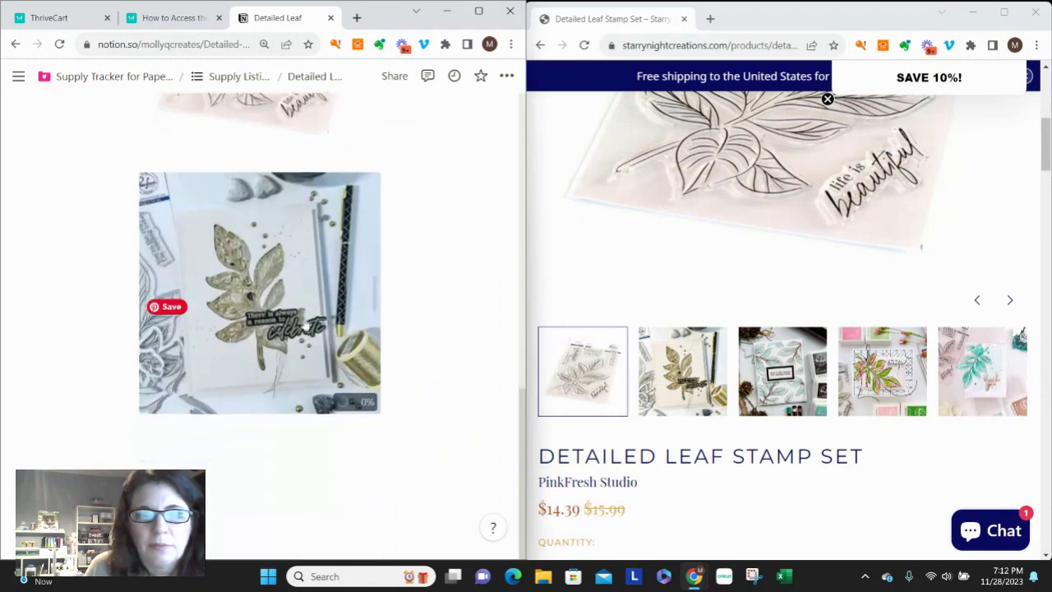
pyautogui.click(798, 386)
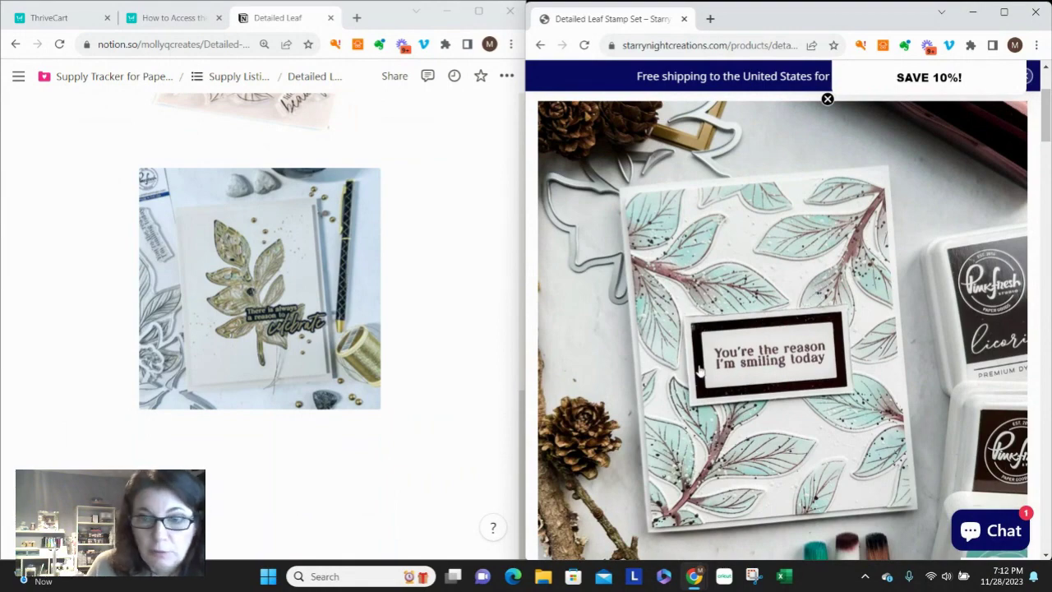
# Step: Try to bring the "You're the reason I'm smiling today" card photo straight from the store gallery into the Detailed Leaf page
pyautogui.moveTo(694, 332); pyautogui.dragTo(329, 361)
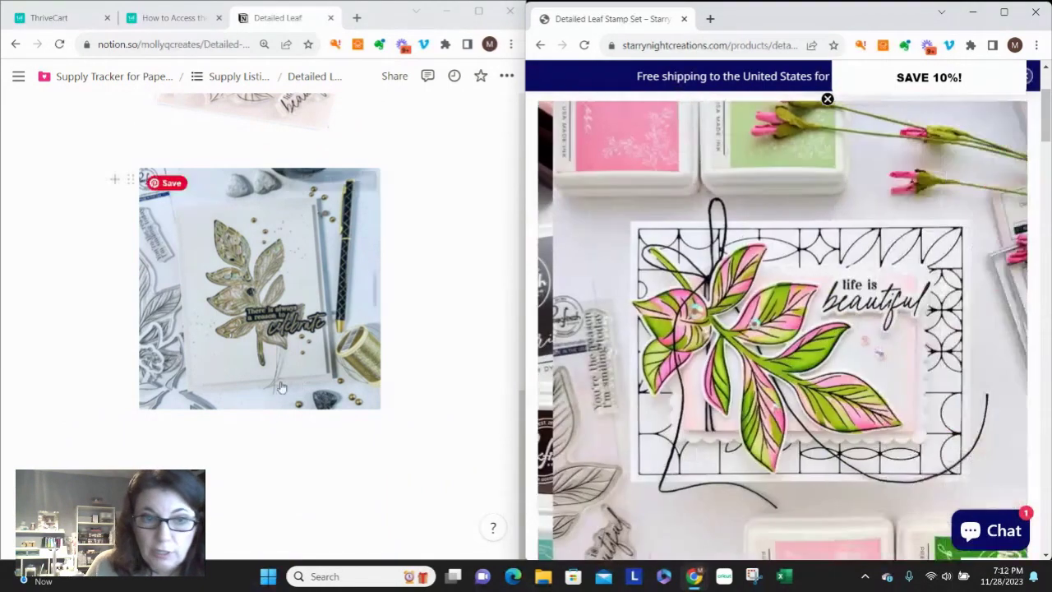
pyautogui.moveTo(580, 368); pyautogui.dragTo(1014, 354)
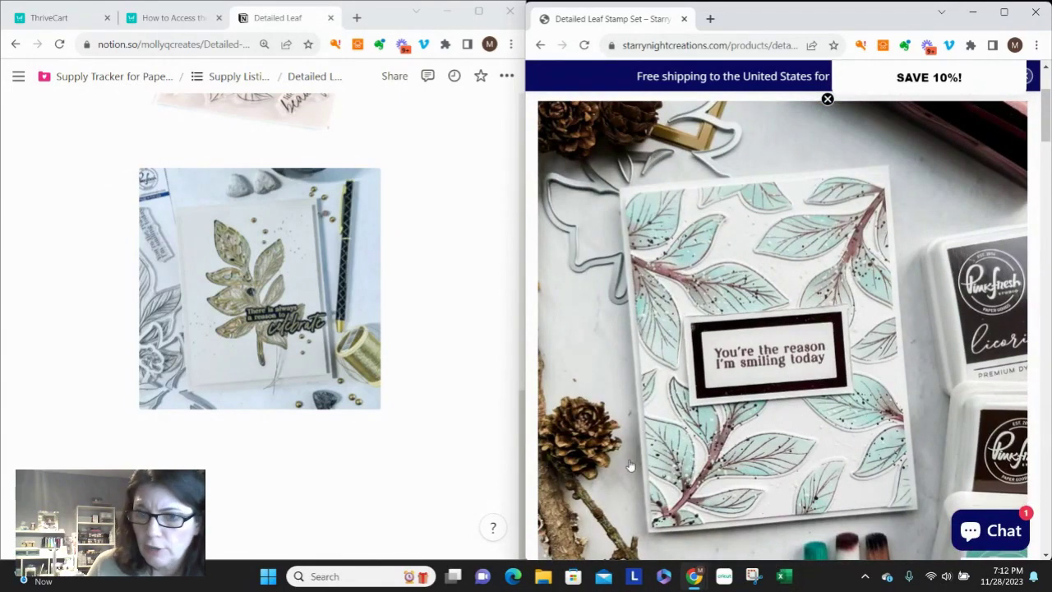
pyautogui.rightClick(760, 289)
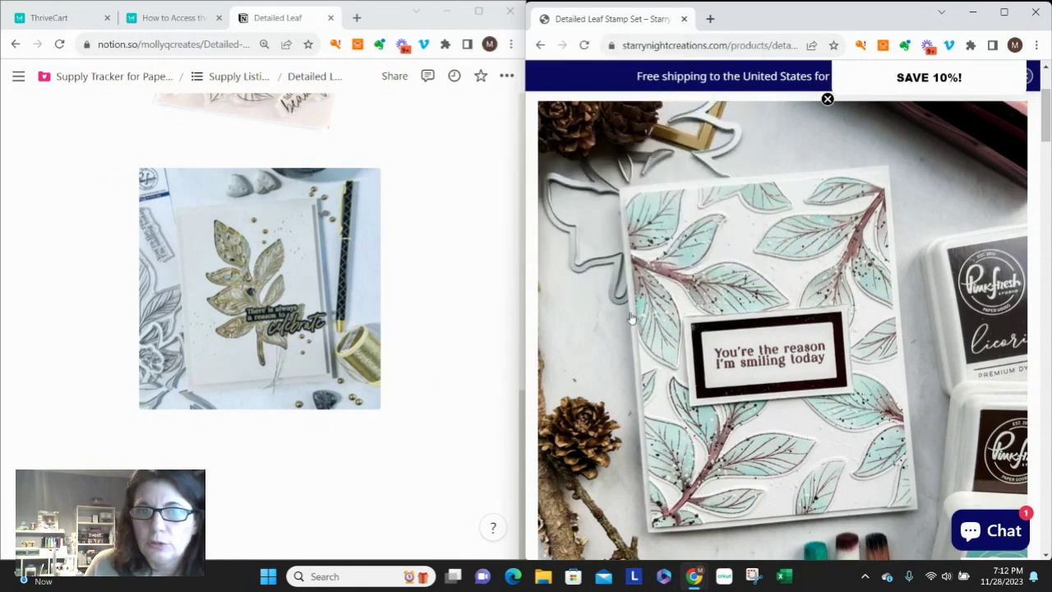
pyautogui.rightClick(650, 284)
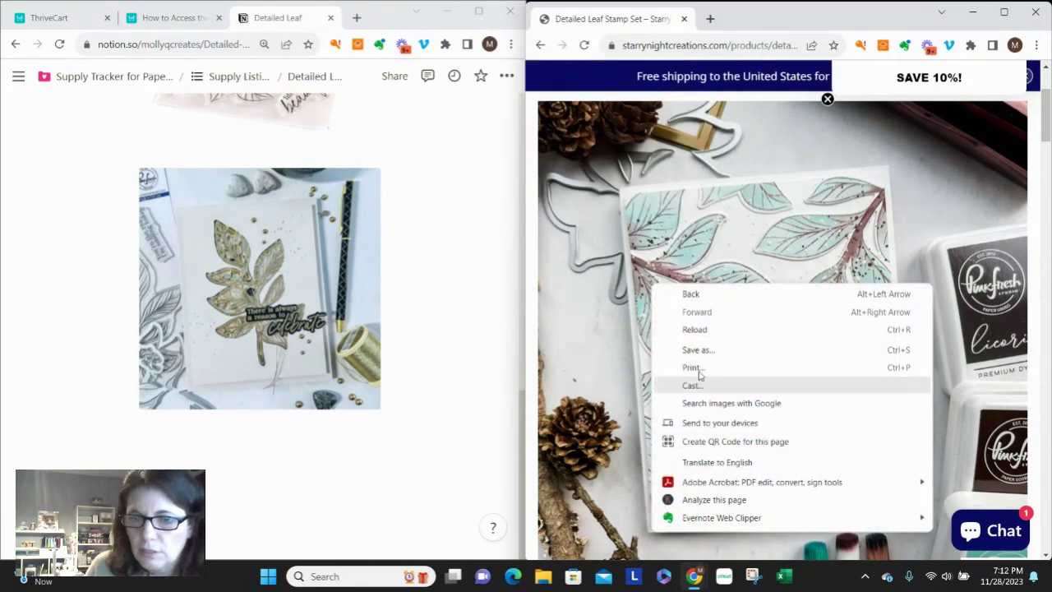
# Step: Copy the enlarged "You're the reason I'm smiling today" card photo and paste it below the "celebrate" card photo on the Detailed Leaf page
pyautogui.click(709, 255)
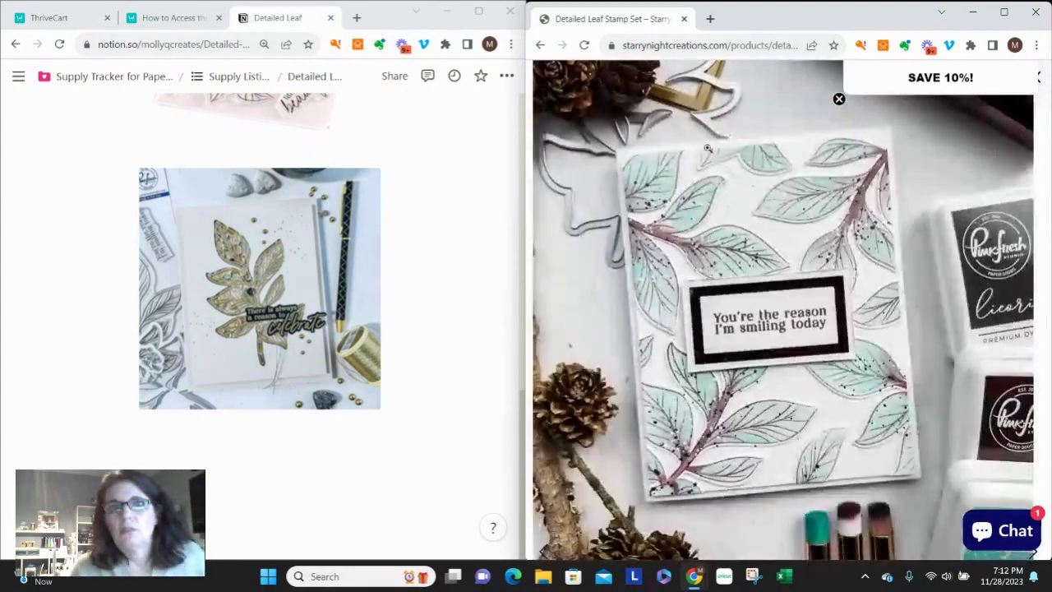
pyautogui.rightClick(761, 209)
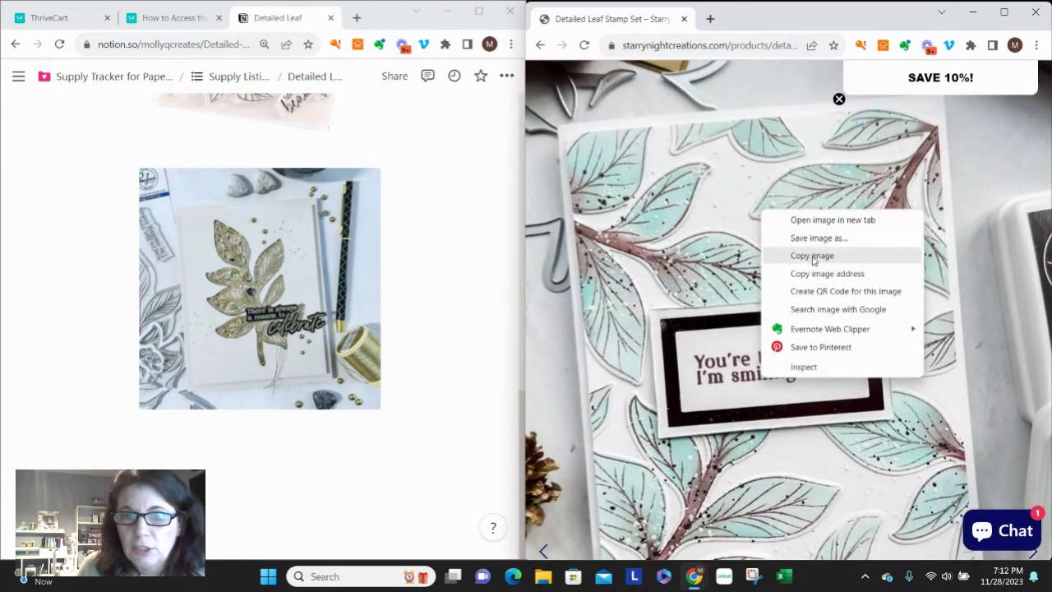
pyautogui.click(812, 256)
pyautogui.click(163, 451)
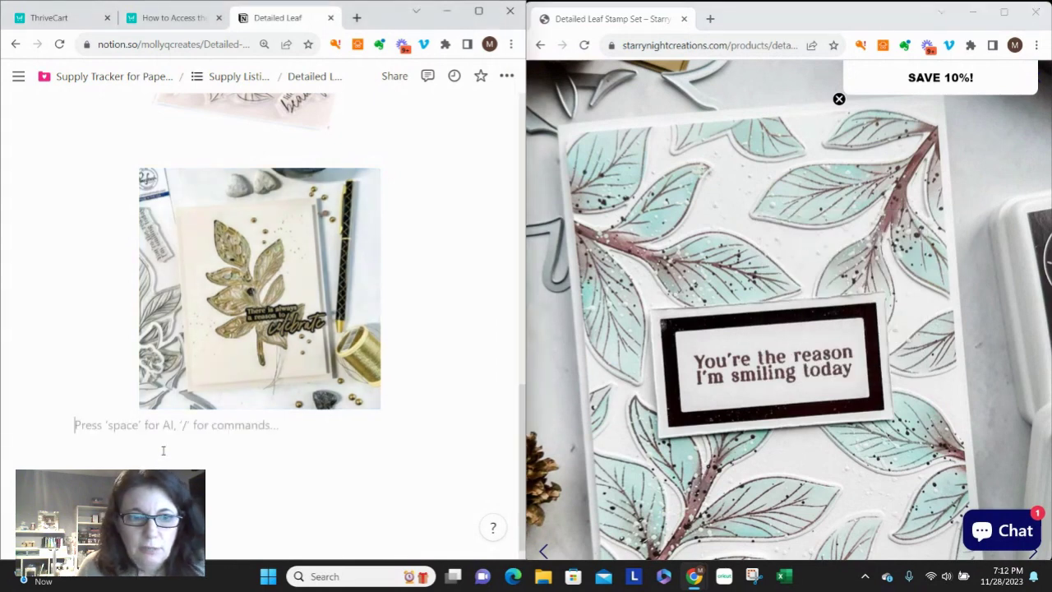
pyautogui.rightClick(164, 427)
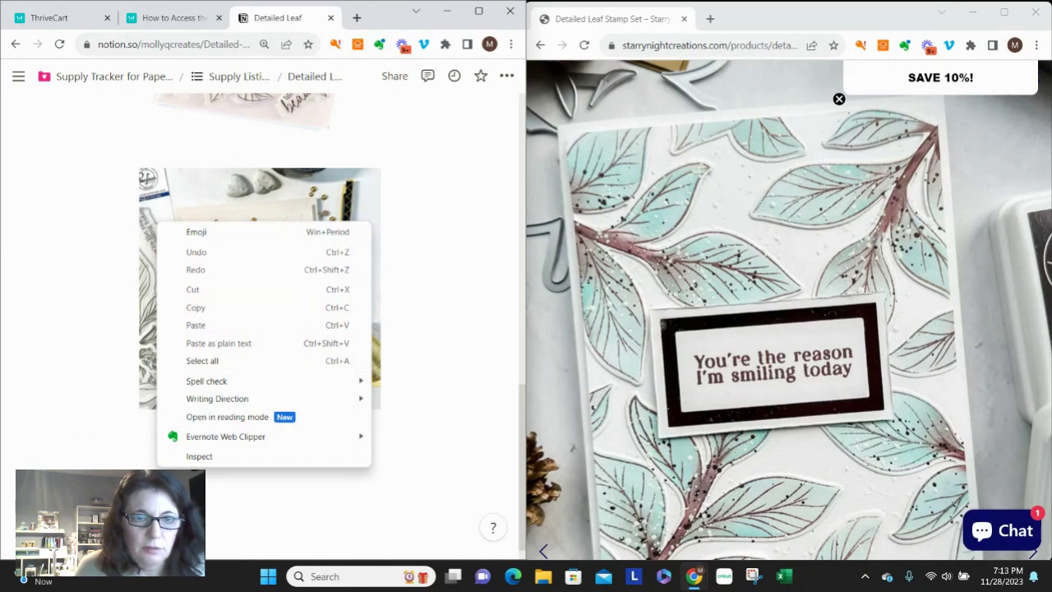
pyautogui.click(196, 325)
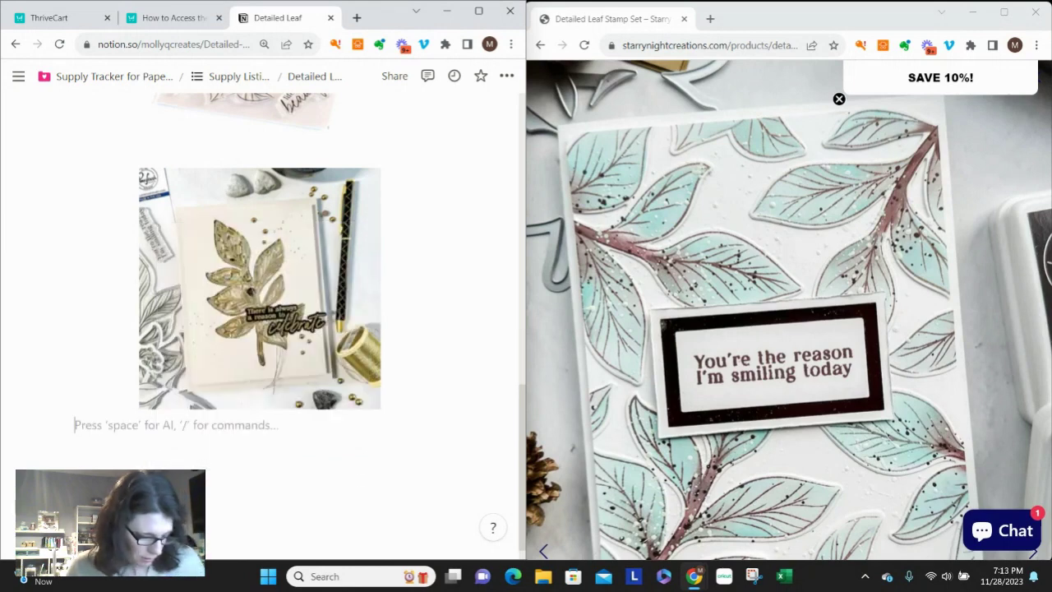
pyautogui.hotkey('ctrl', 'v')
pyautogui.scroll(-3, 340, 365)
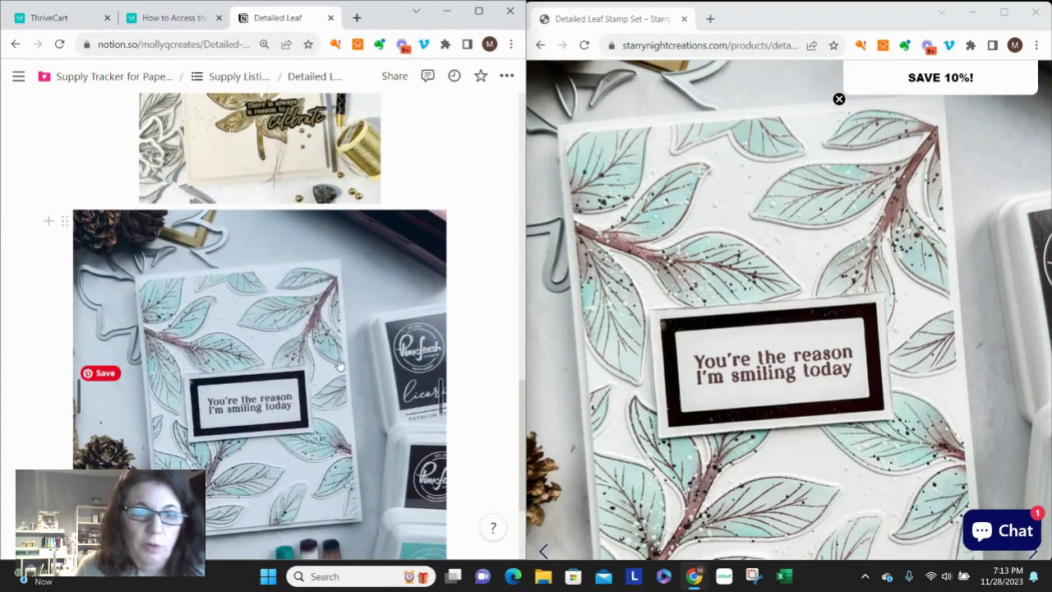
pyautogui.scroll(-2, 342, 369)
# Step: Close the enlarged card photo and return to the Starry Night Creations home page, bringing the Detailed Leaf page back to its stamp set image
pyautogui.click(721, 124)
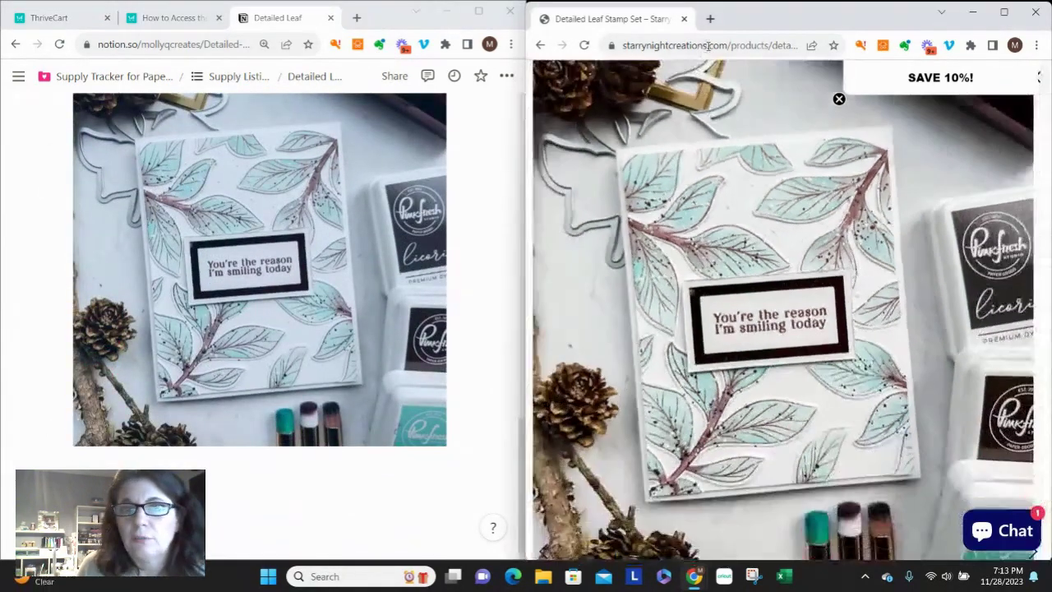
pyautogui.scroll(5, 713, 113)
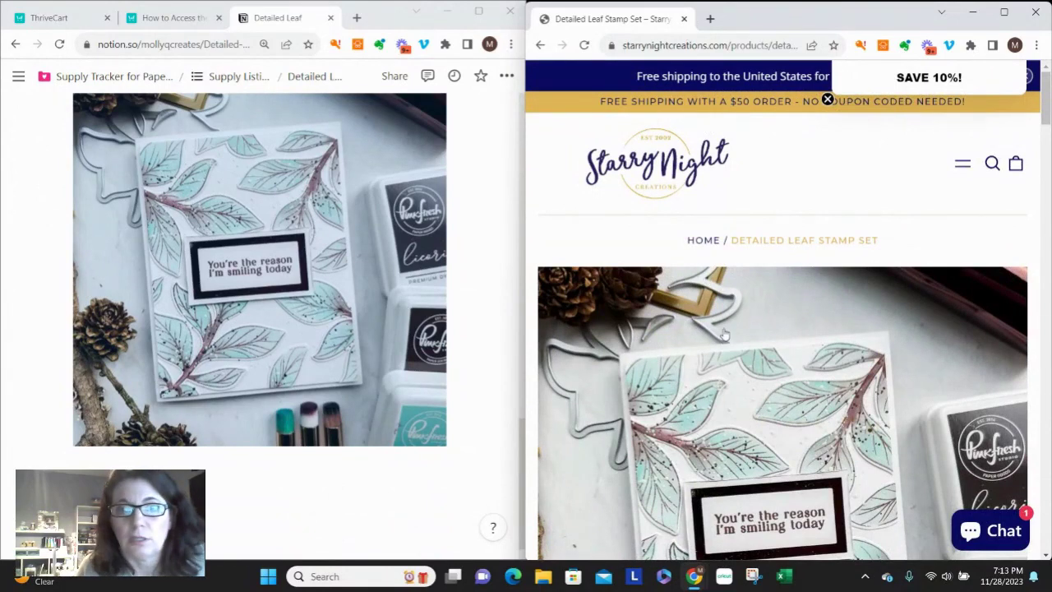
pyautogui.click(540, 45)
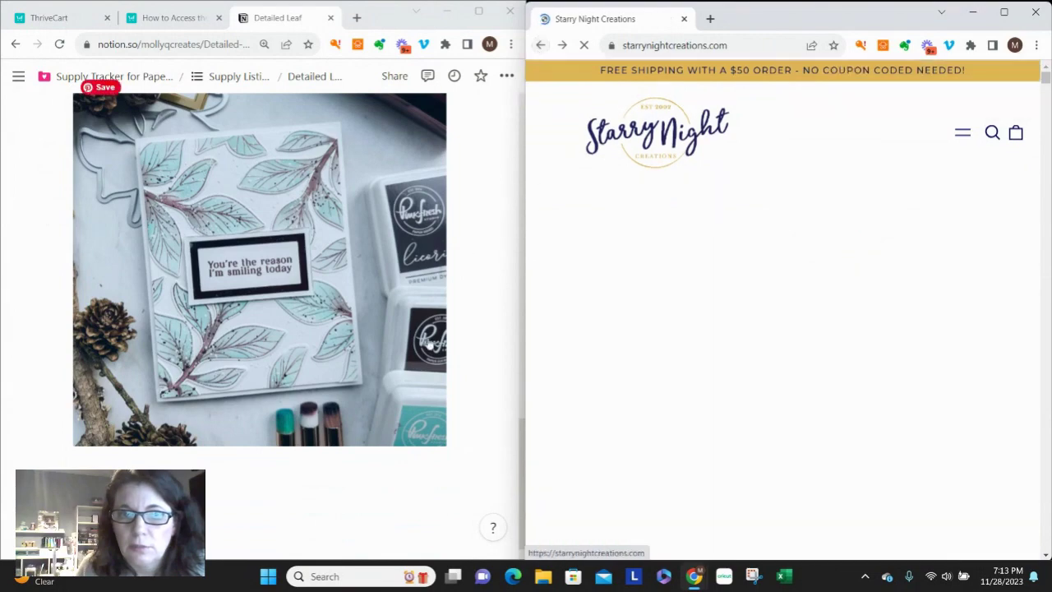
pyautogui.scroll(3, 383, 311)
pyautogui.scroll(8, 386, 324)
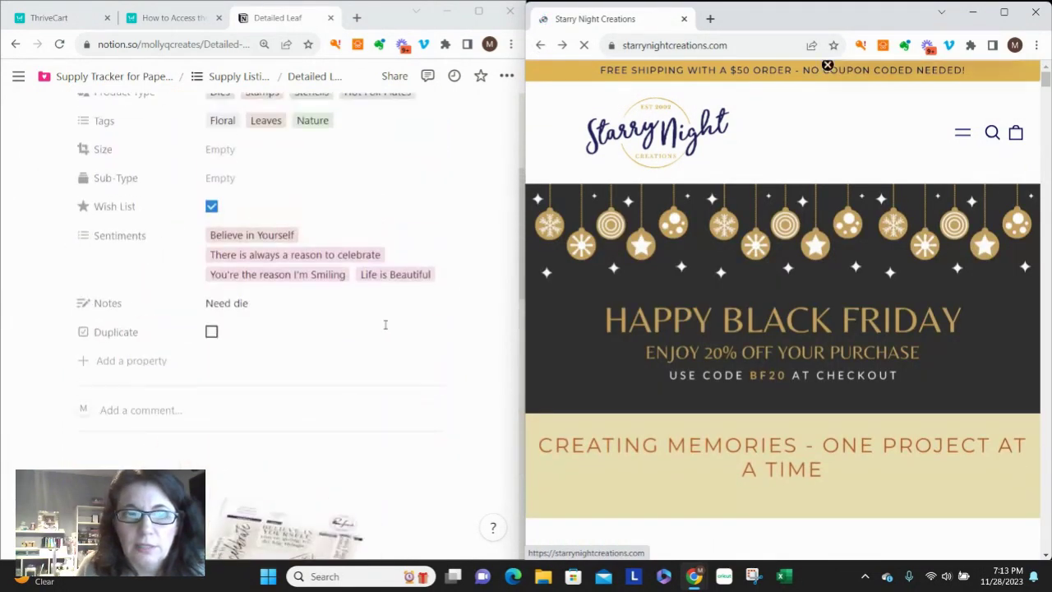
pyautogui.scroll(-3, 386, 324)
pyautogui.scroll(-5, 844, 240)
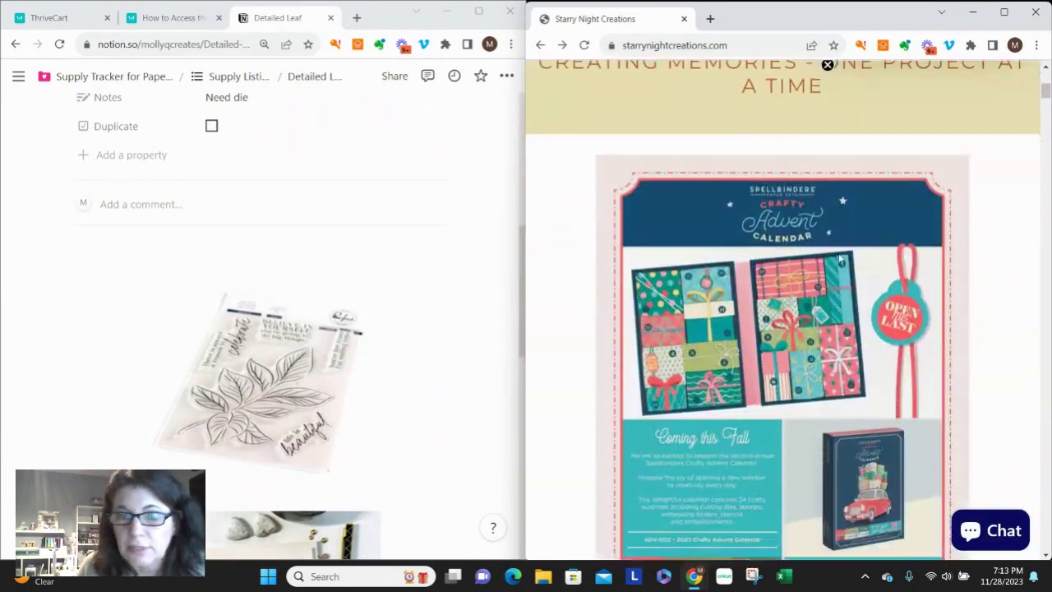
pyautogui.scroll(3, 779, 201)
pyautogui.scroll(3, 777, 201)
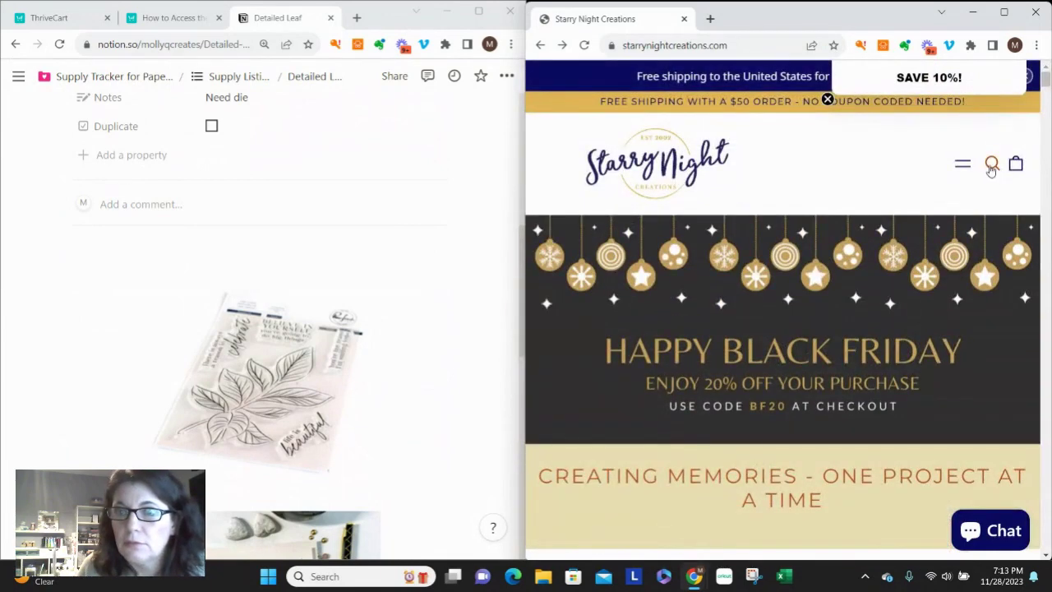
# Step: Search the store for "detailed leaf"
pyautogui.click(991, 162)
pyautogui.click(945, 165)
pyautogui.write('det')
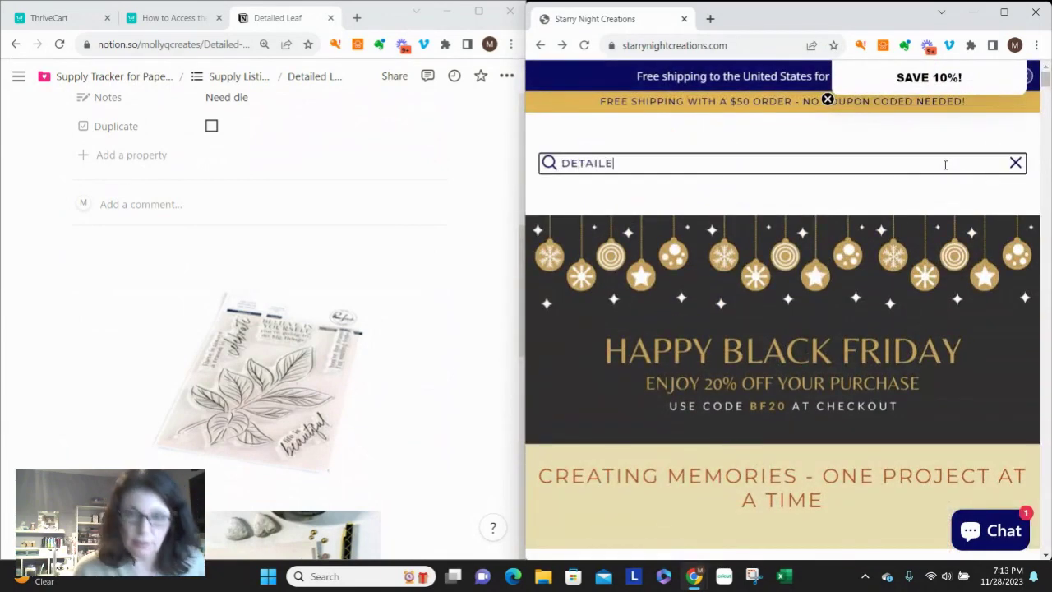
pyautogui.write('ailed leaf')
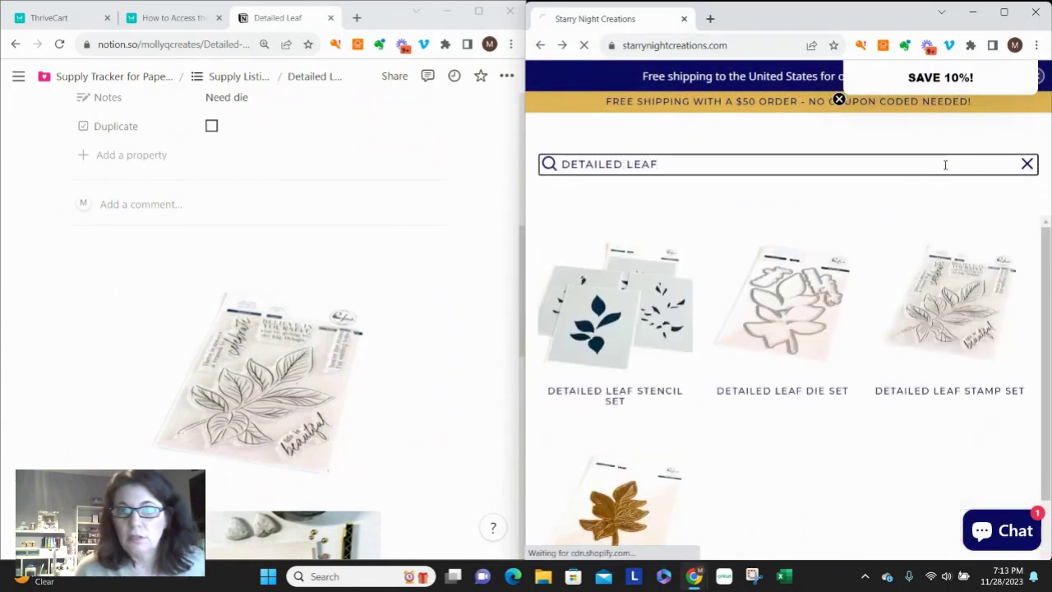
pyautogui.press('Return')
# Step: Open the Detailed Leaf Die Set product and insert its image between the stamp set image and the "celebrate" card photo
pyautogui.scroll(-3, 613, 263)
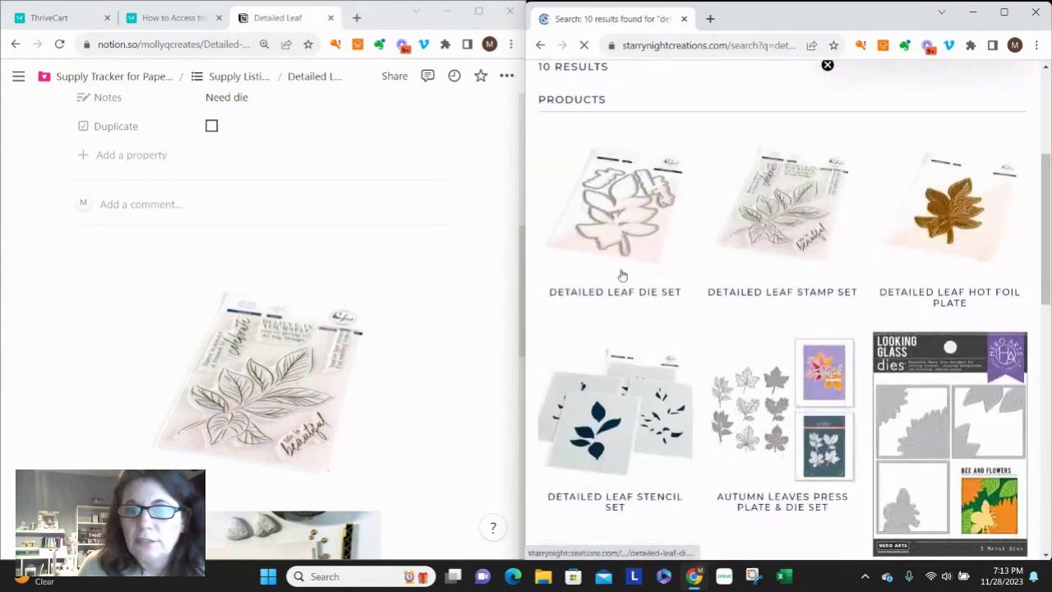
pyautogui.click(545, 296)
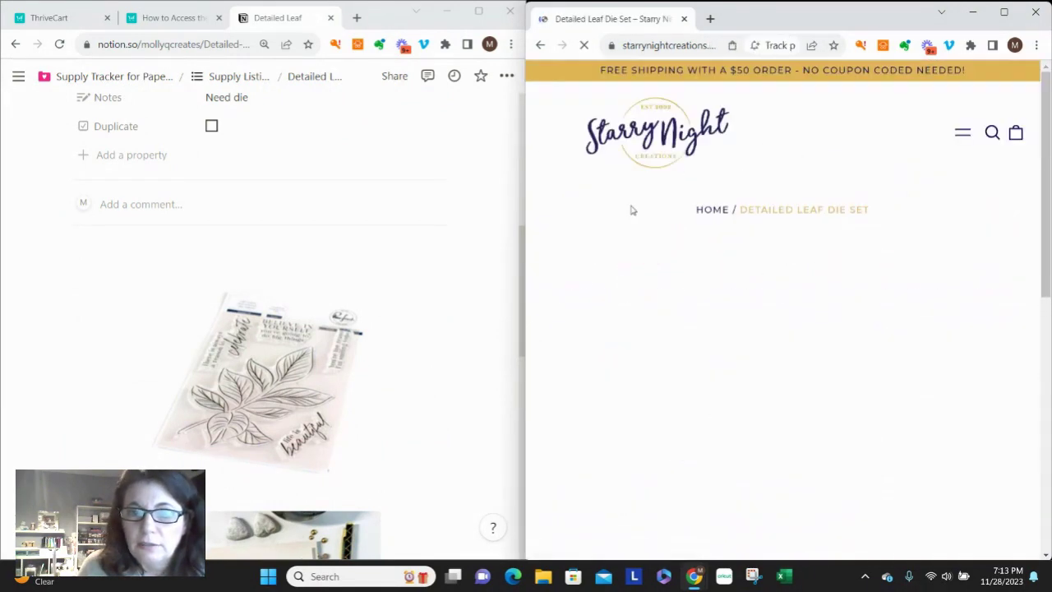
pyautogui.scroll(-6, 696, 225)
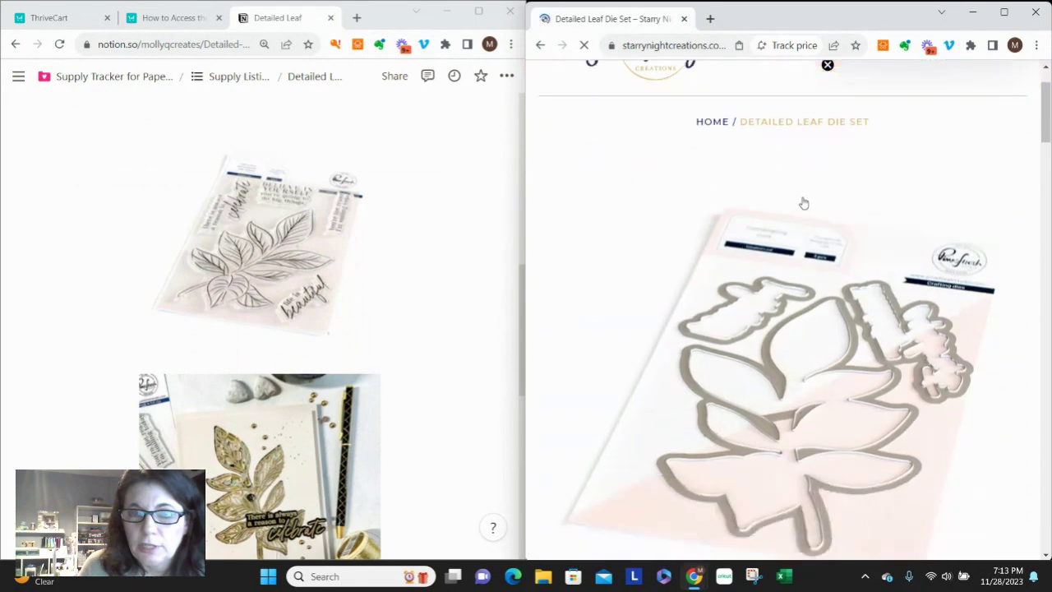
pyautogui.moveTo(559, 289); pyautogui.dragTo(281, 369)
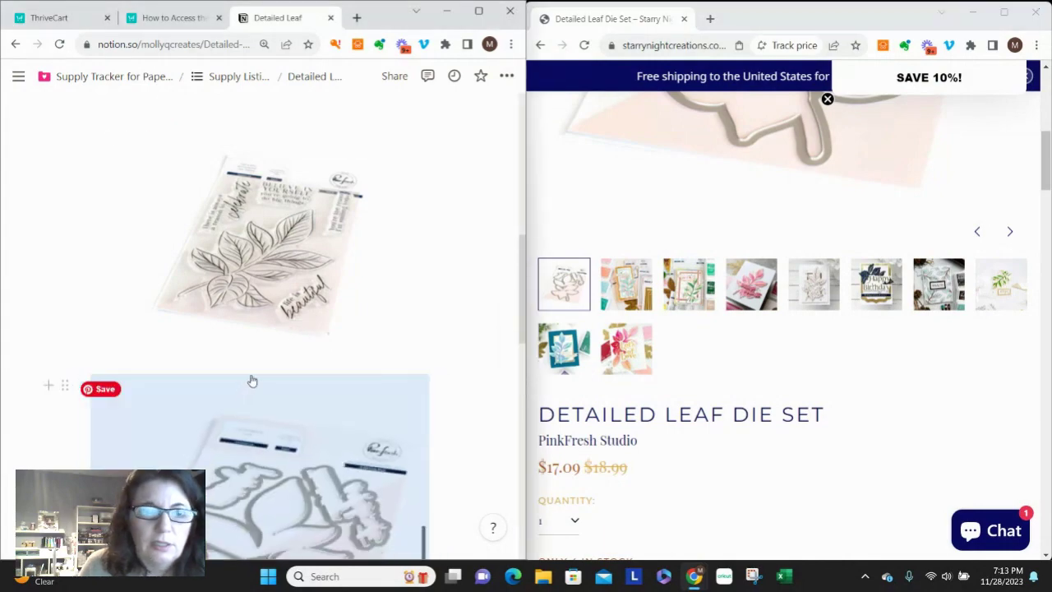
pyautogui.scroll(-3, 338, 403)
pyautogui.scroll(-6, 351, 347)
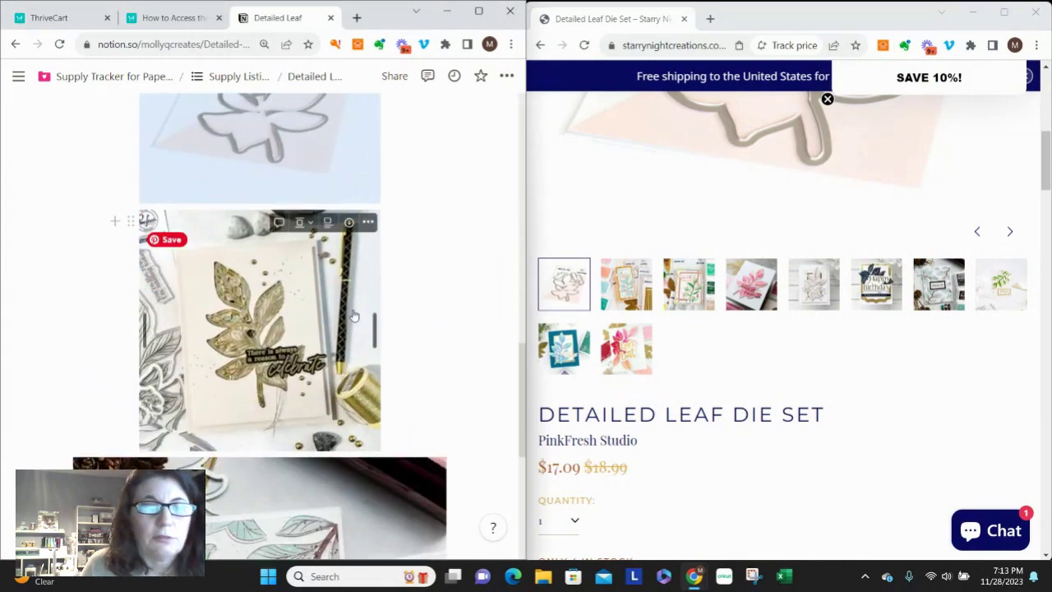
pyautogui.moveTo(295, 362); pyautogui.dragTo(364, 358)
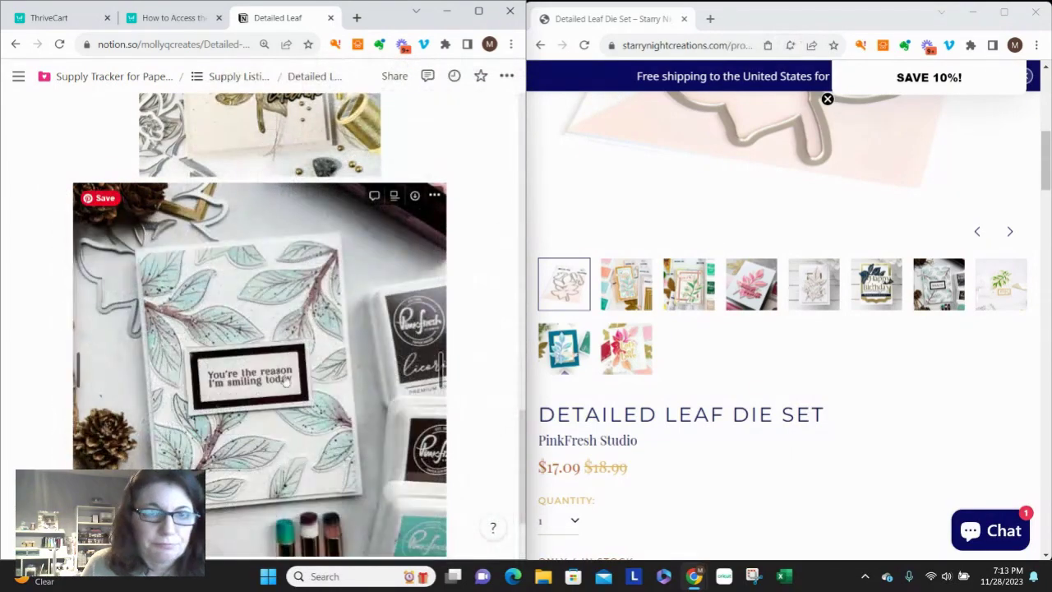
# Step: Close the store window, maximize the Notion window, and review the images inserted on the Detailed Leaf page
pyautogui.click(684, 18)
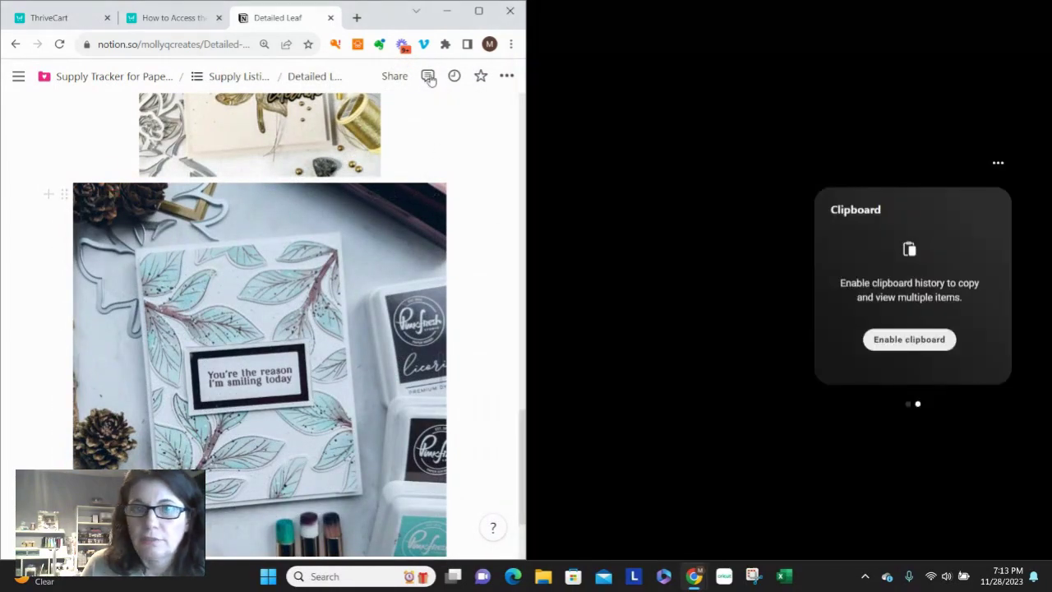
pyautogui.click(480, 11)
pyautogui.scroll(-10, 418, 212)
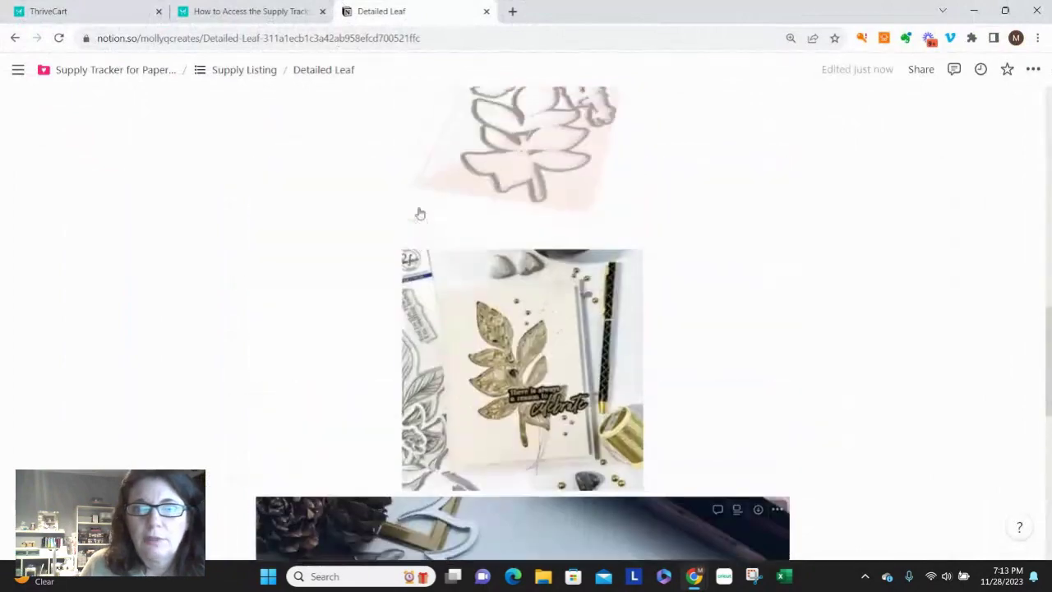
pyautogui.scroll(4, 433, 221)
pyautogui.scroll(-10, 436, 220)
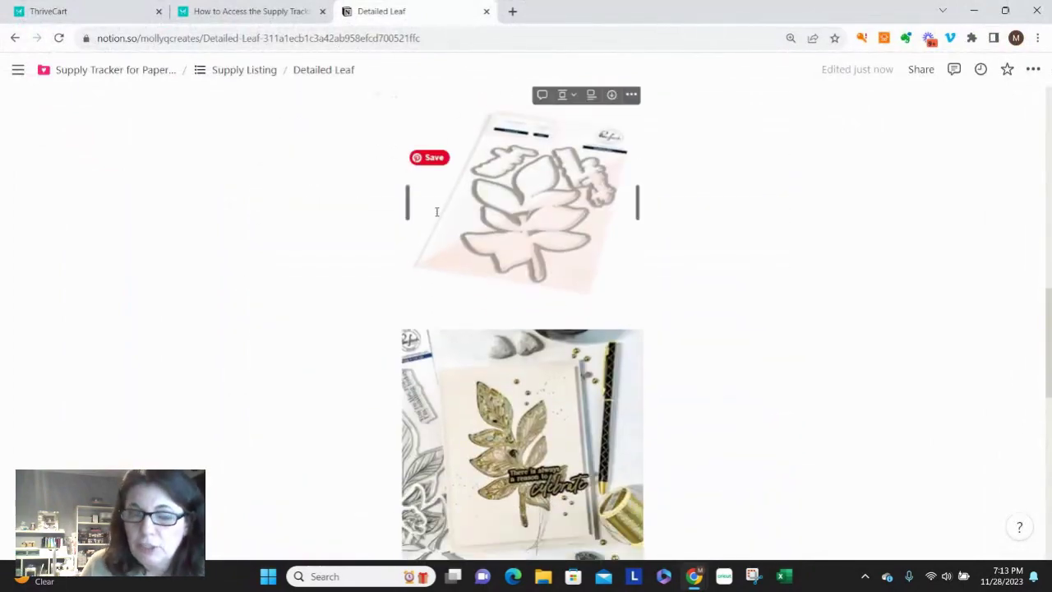
pyautogui.scroll(3, 707, 494)
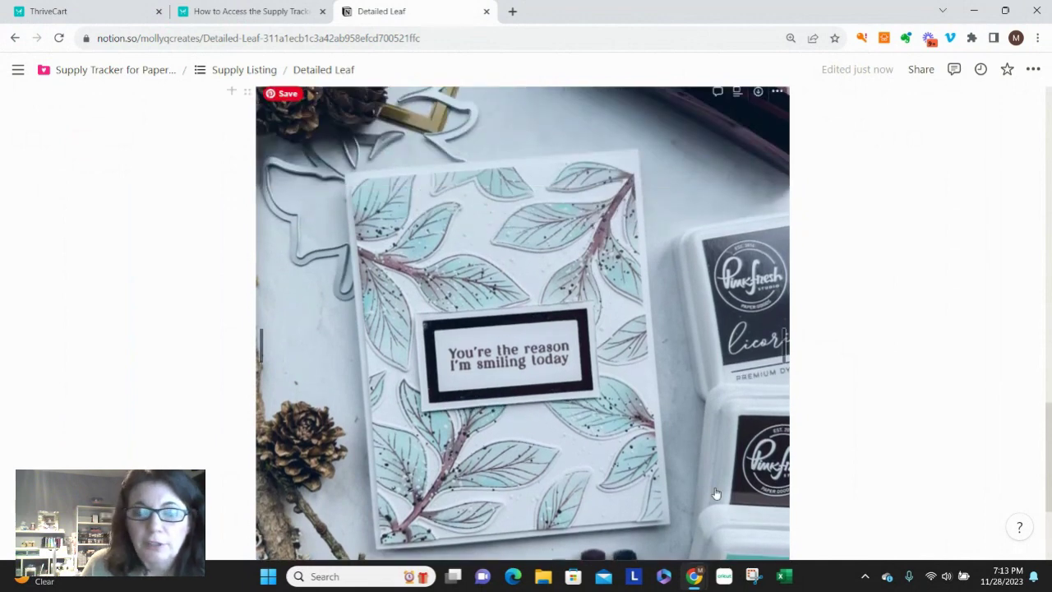
pyautogui.scroll(-1, 716, 493)
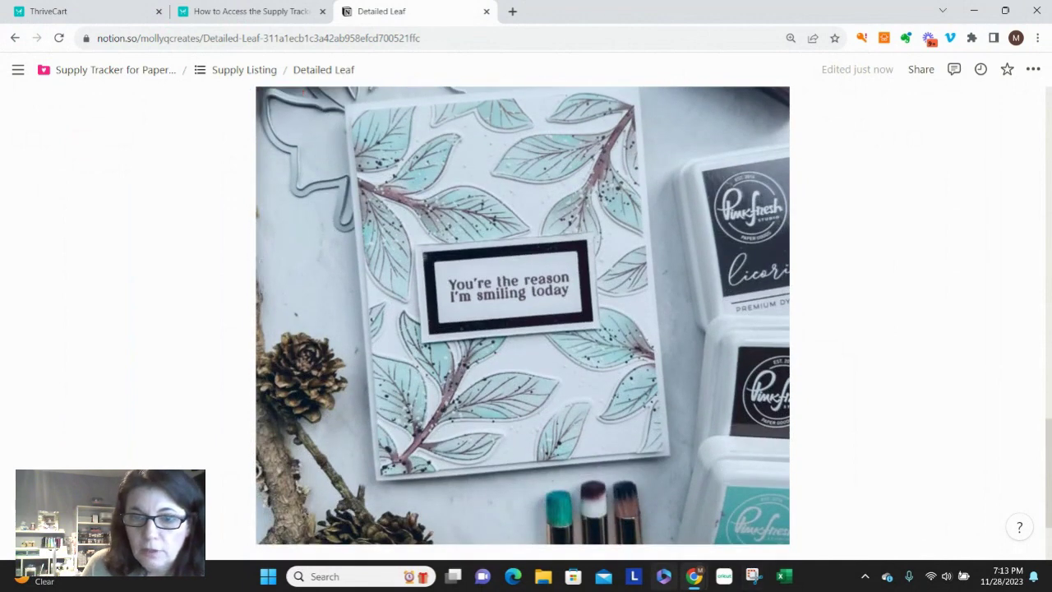
# Step: Open Snipping Tool and capture a rectangular screenshot of the "You're the reason I'm smiling today" card photo
pyautogui.click(327, 576)
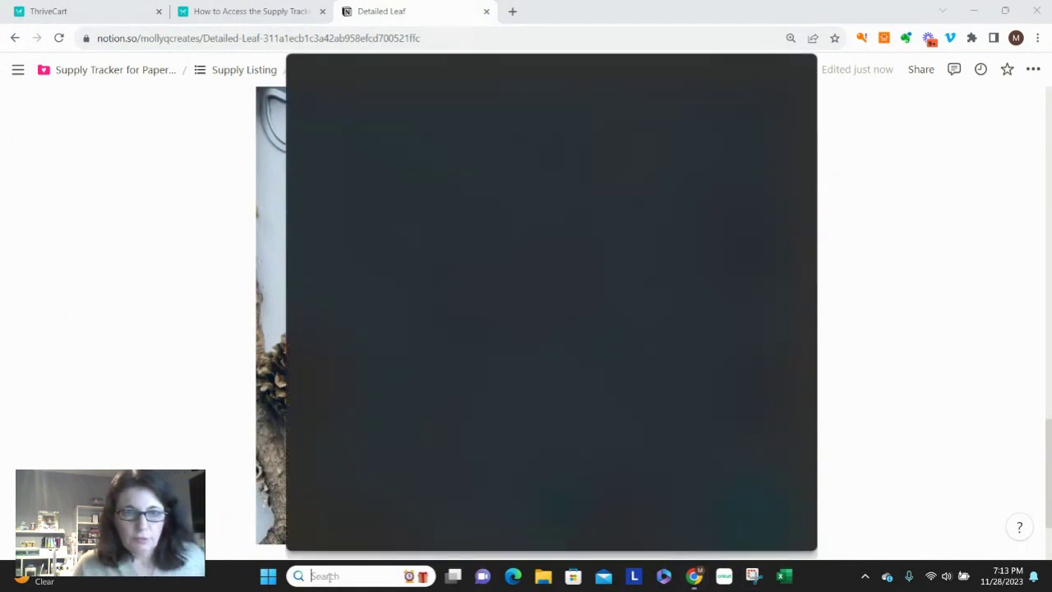
pyautogui.write('cli')
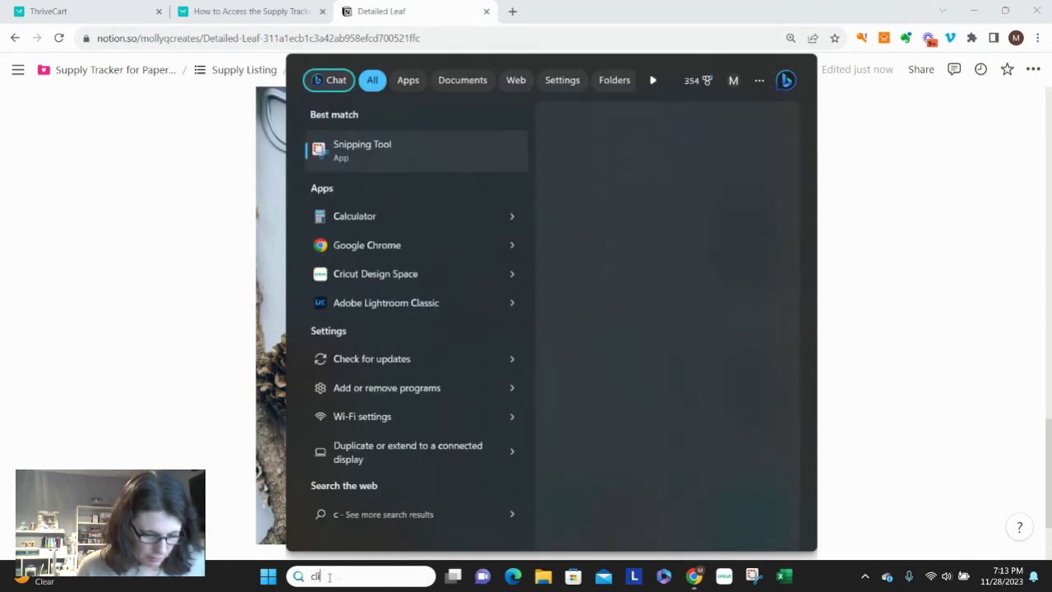
pyautogui.write('pp')
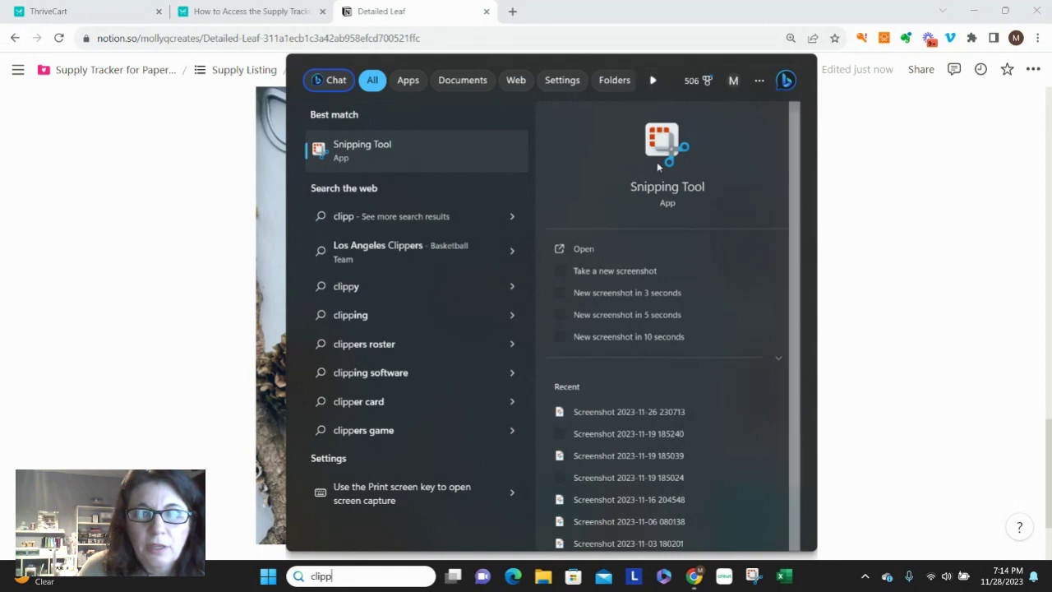
pyautogui.click(361, 150)
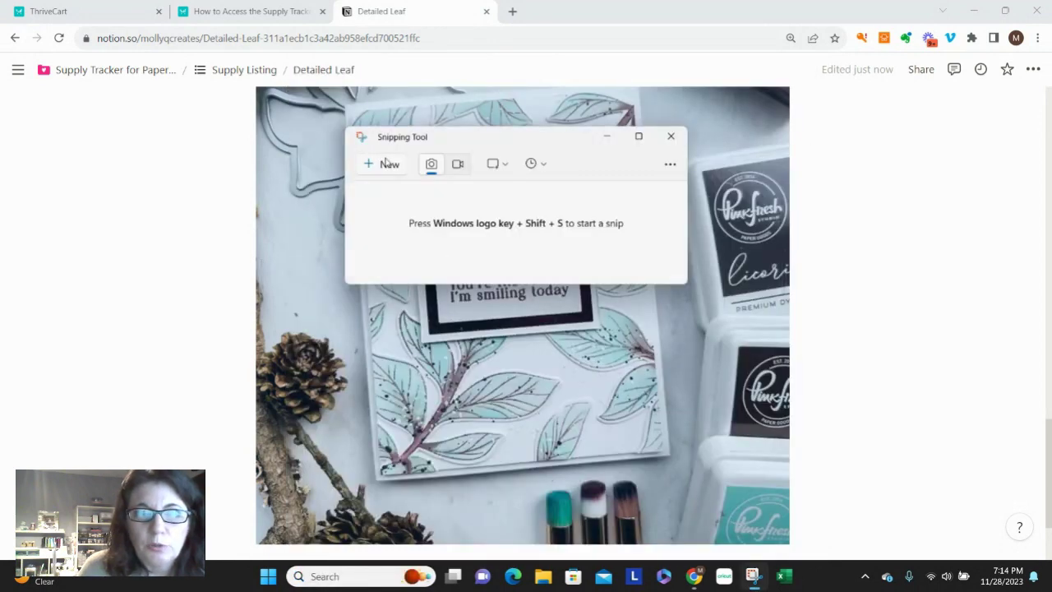
pyautogui.click(381, 163)
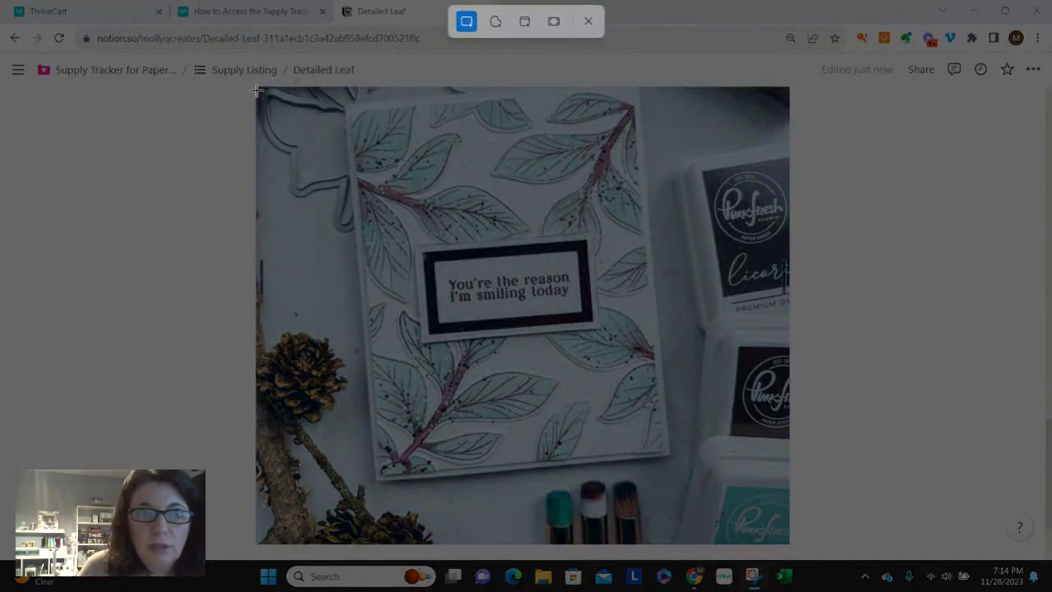
pyautogui.moveTo(256, 89); pyautogui.dragTo(789, 544)
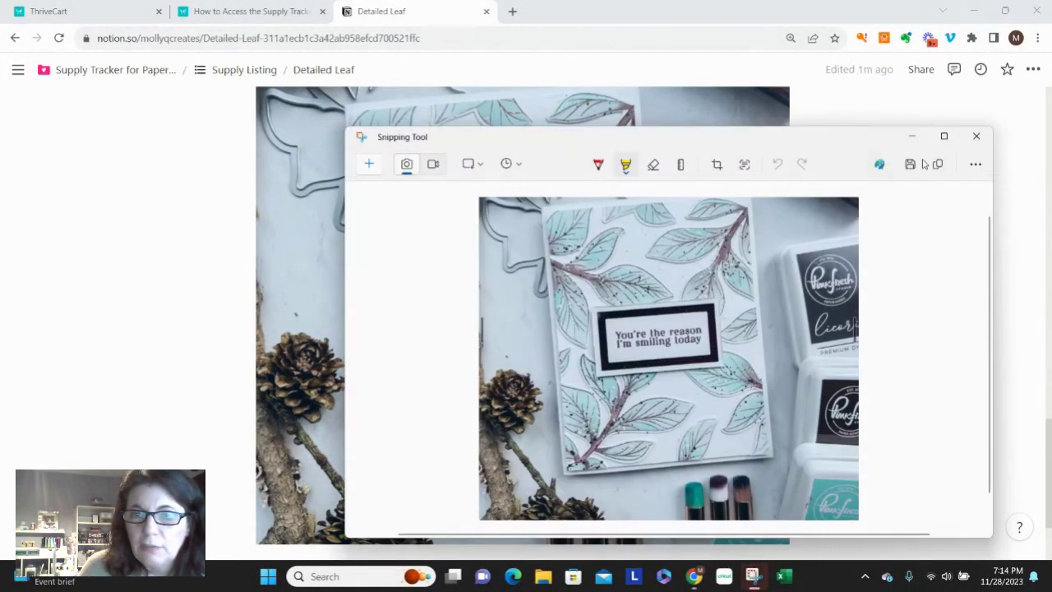
# Step: Save the snip as a PNG named "supply tracker demo" in the Screenshots folder and close Snipping Tool
pyautogui.click(909, 164)
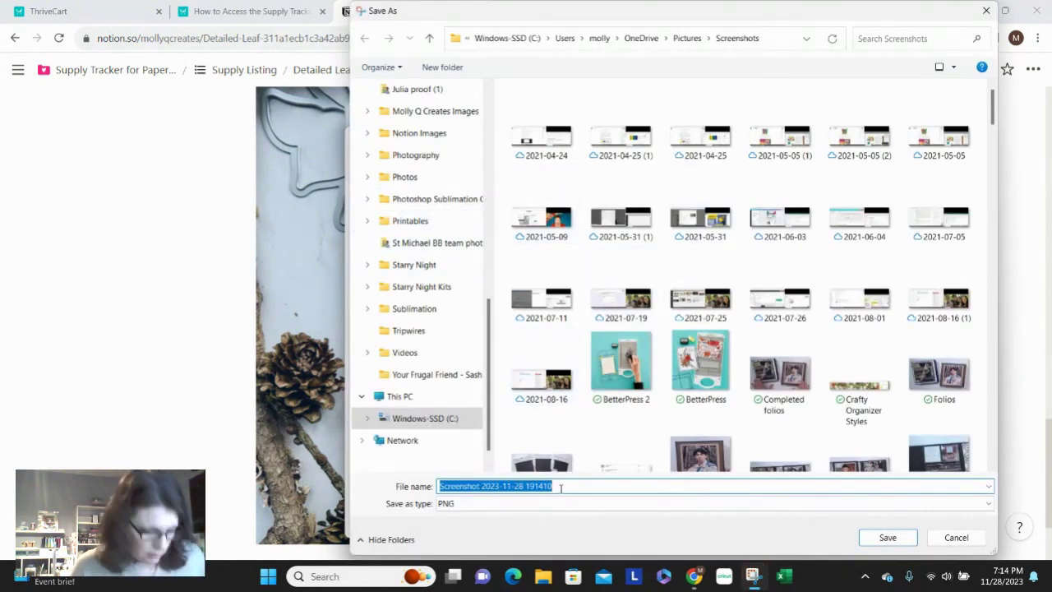
pyautogui.write('suppl')
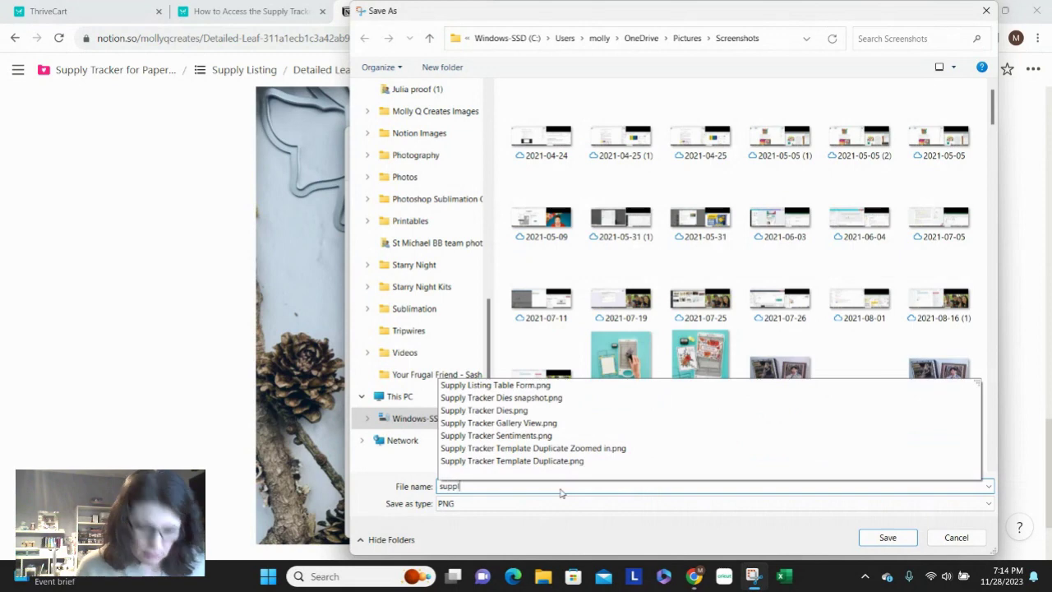
pyautogui.write('y tracker d')
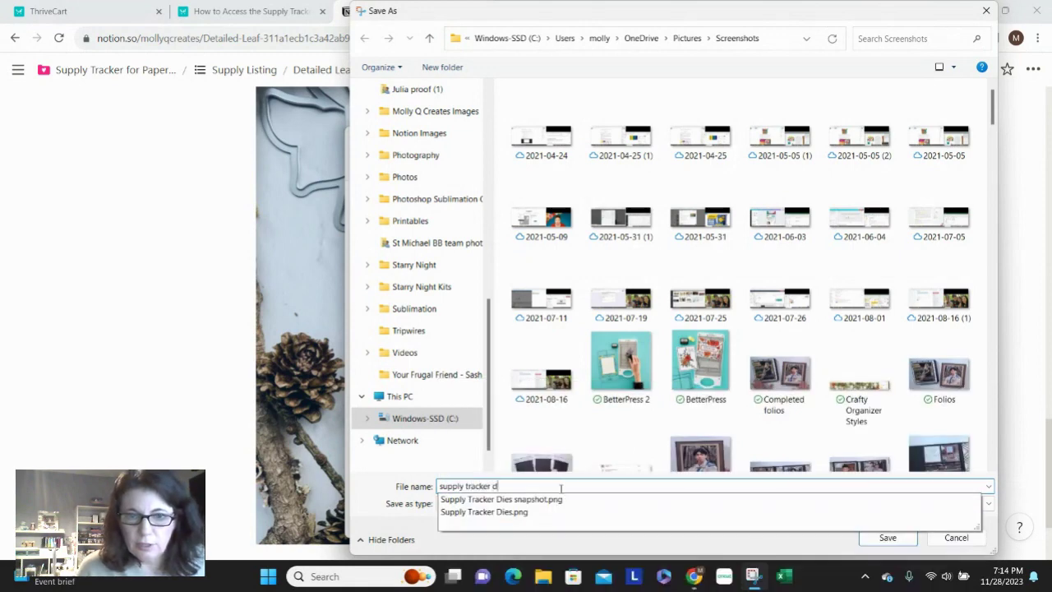
pyautogui.write('emo')
pyautogui.press('Return')
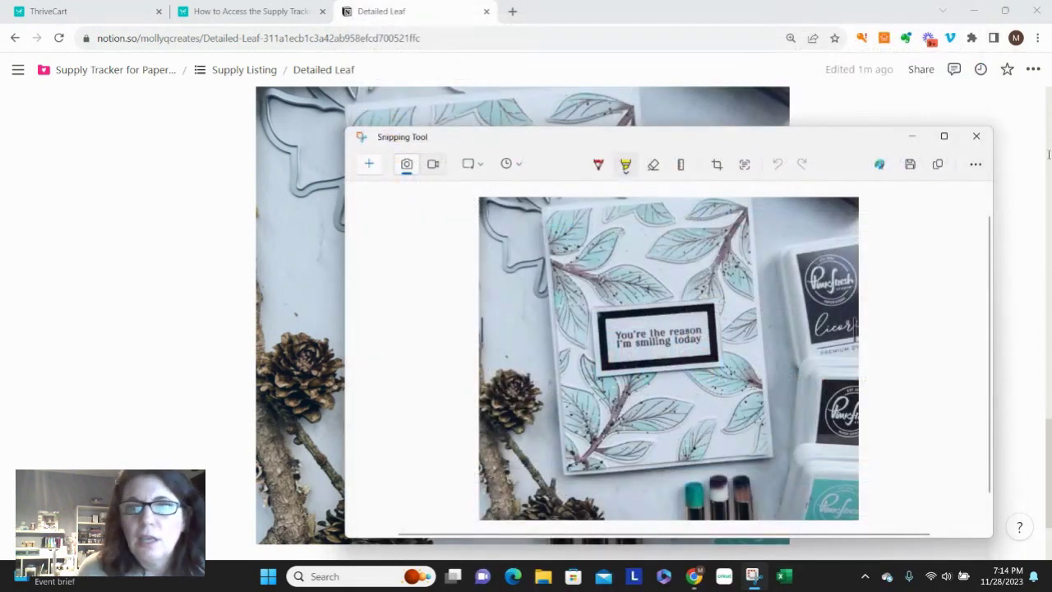
pyautogui.click(977, 137)
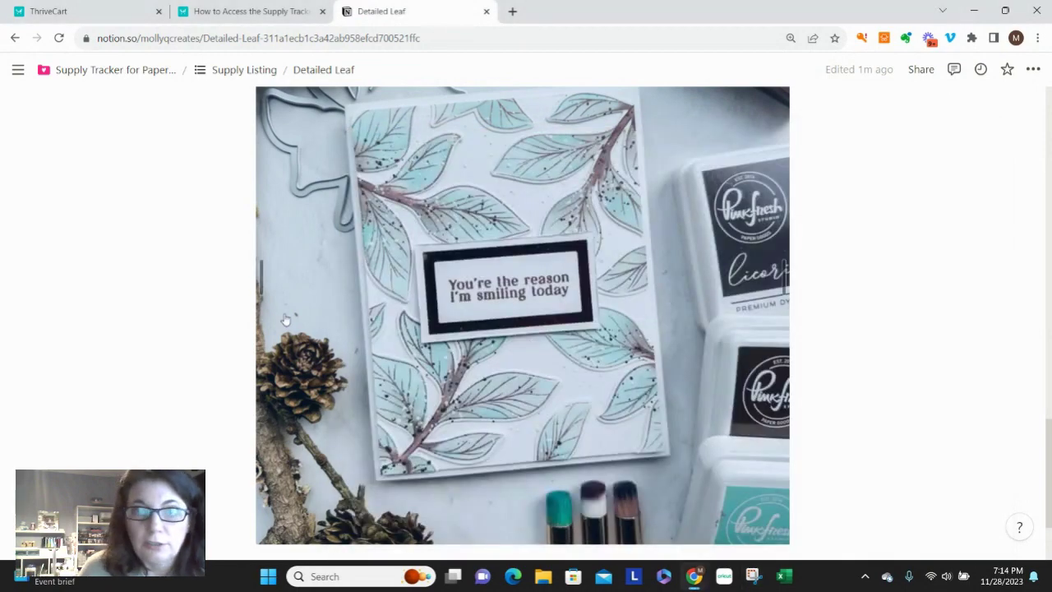
# Step: Add an Image block on the empty line below the "You're the reason I'm smiling today" card photo
pyautogui.scroll(-3, 676, 345)
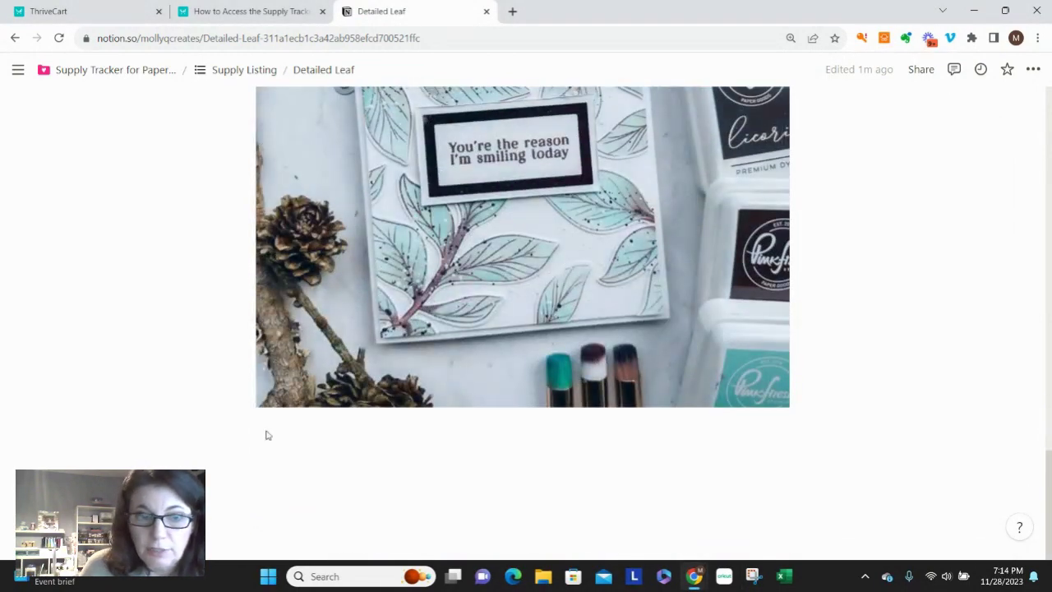
pyautogui.click(266, 435)
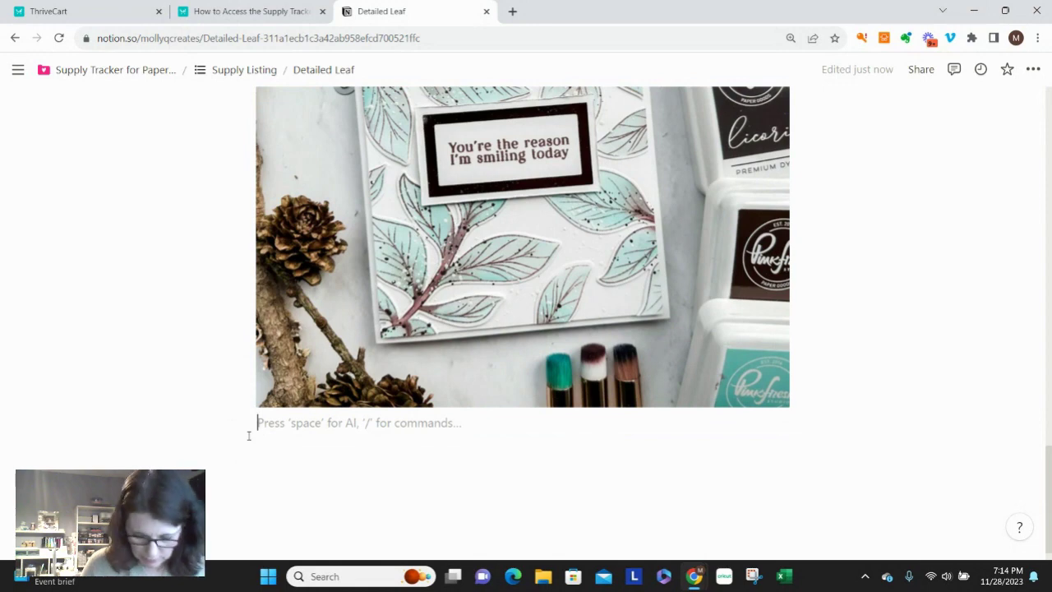
pyautogui.write('/')
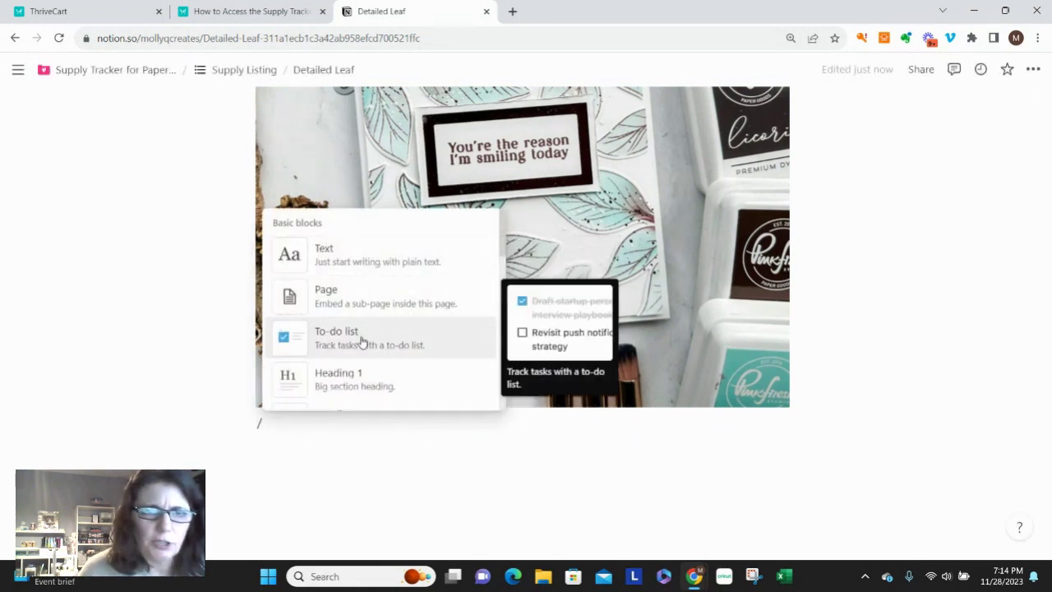
pyautogui.scroll(-3, 361, 345)
pyautogui.scroll(-5, 355, 367)
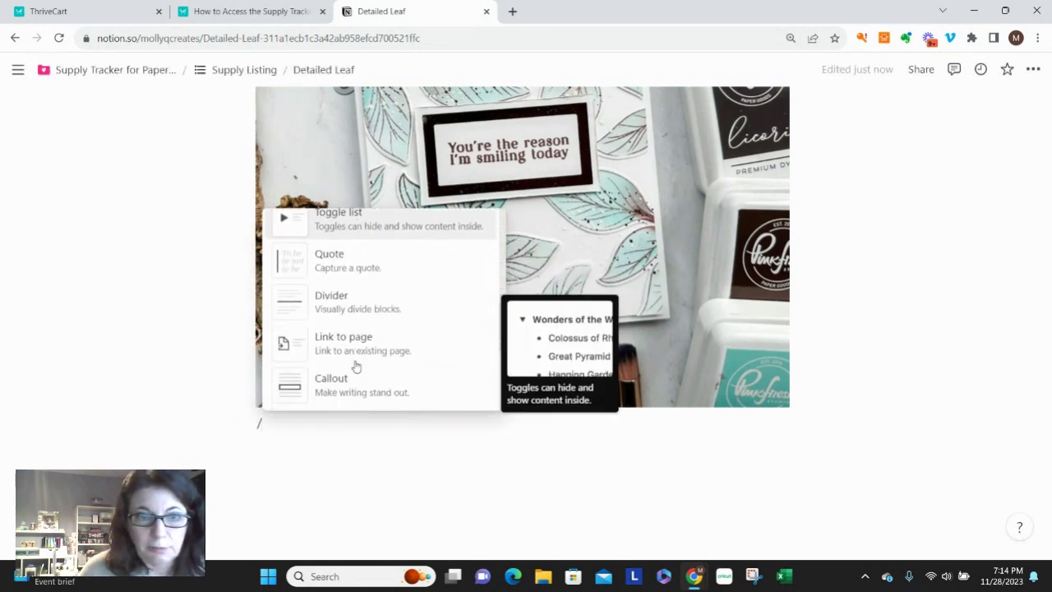
pyautogui.scroll(4, 355, 364)
pyautogui.scroll(4, 355, 364)
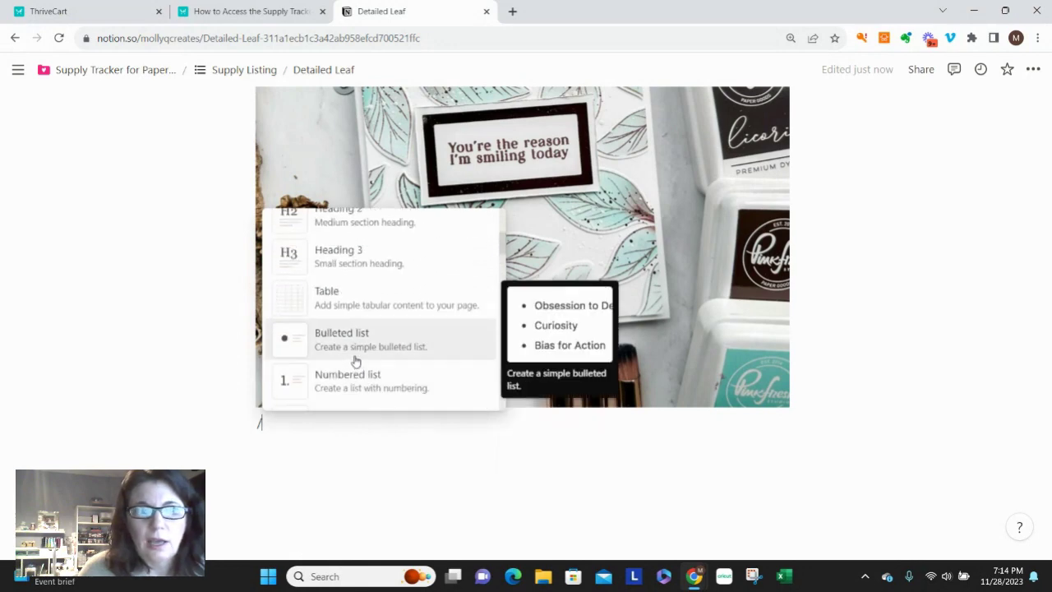
pyautogui.scroll(-3, 355, 361)
pyautogui.scroll(-1, 355, 360)
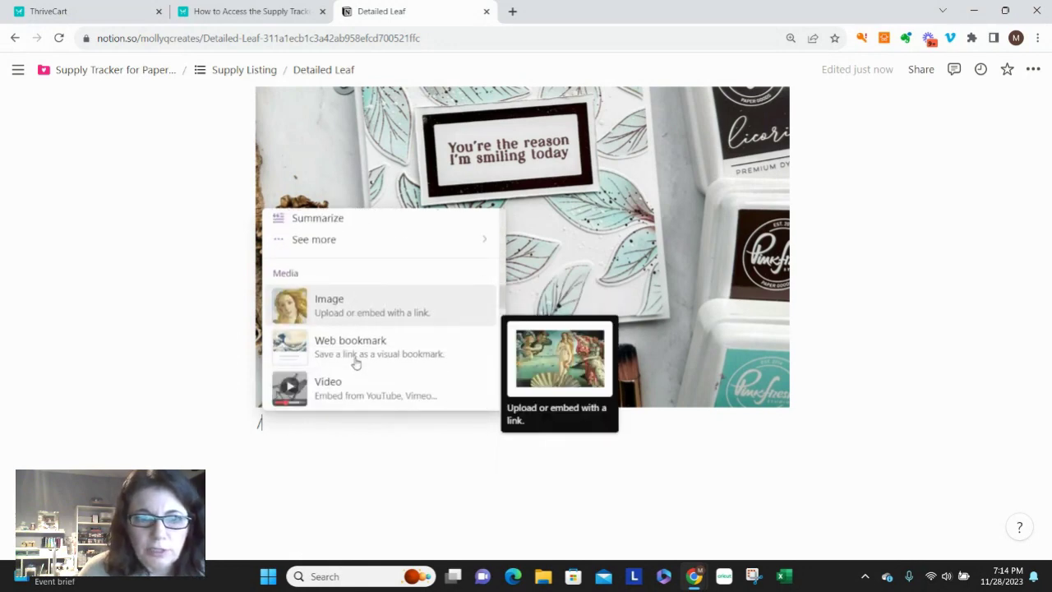
pyautogui.click(336, 314)
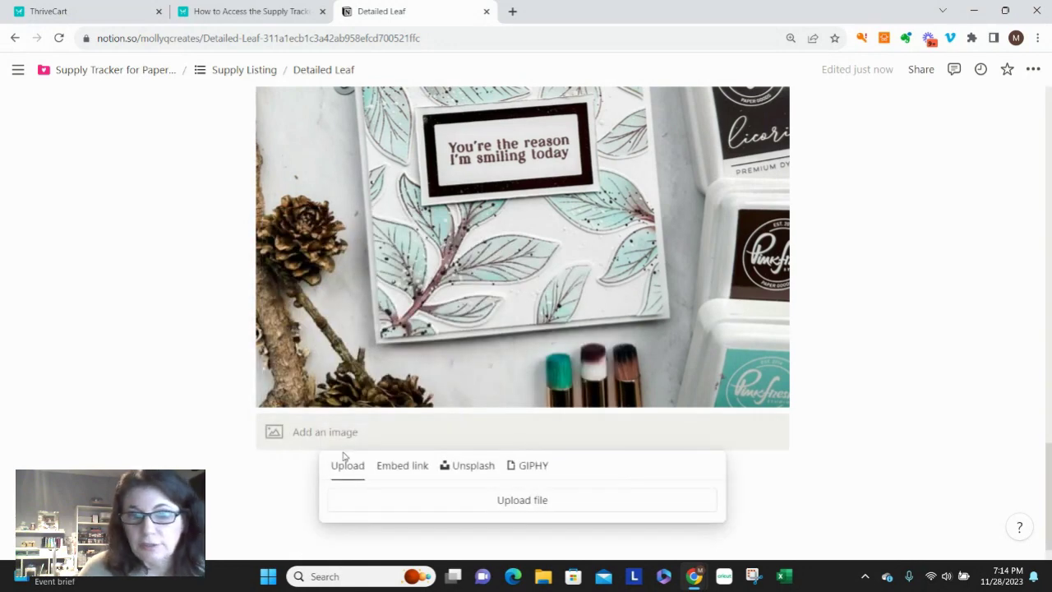
# Step: Upload the "supply tracker demo" file from the Screenshots folder in Pictures into the new image block
pyautogui.click(518, 501)
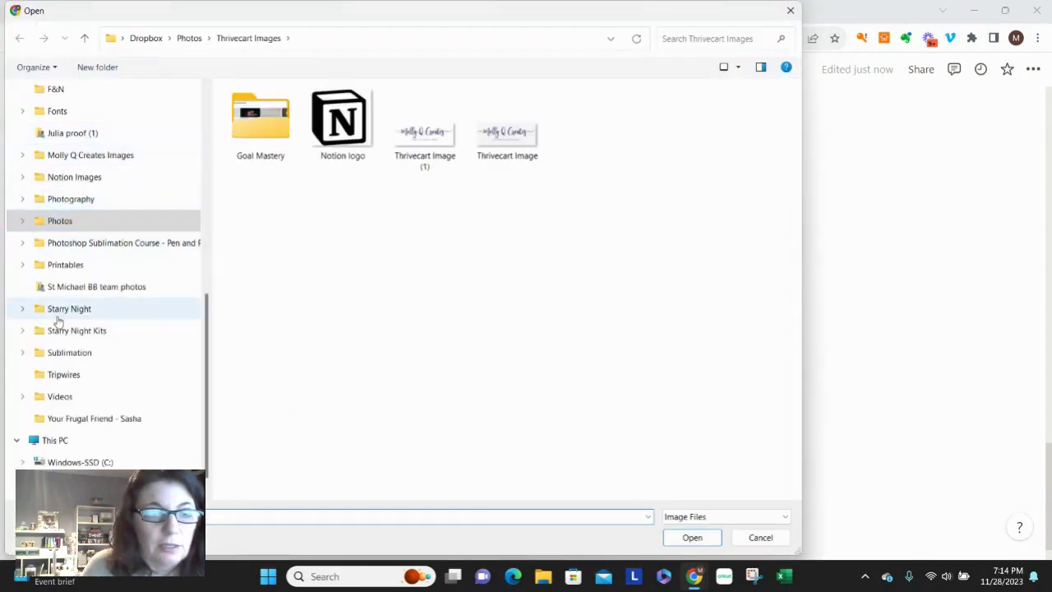
pyautogui.scroll(6, 57, 321)
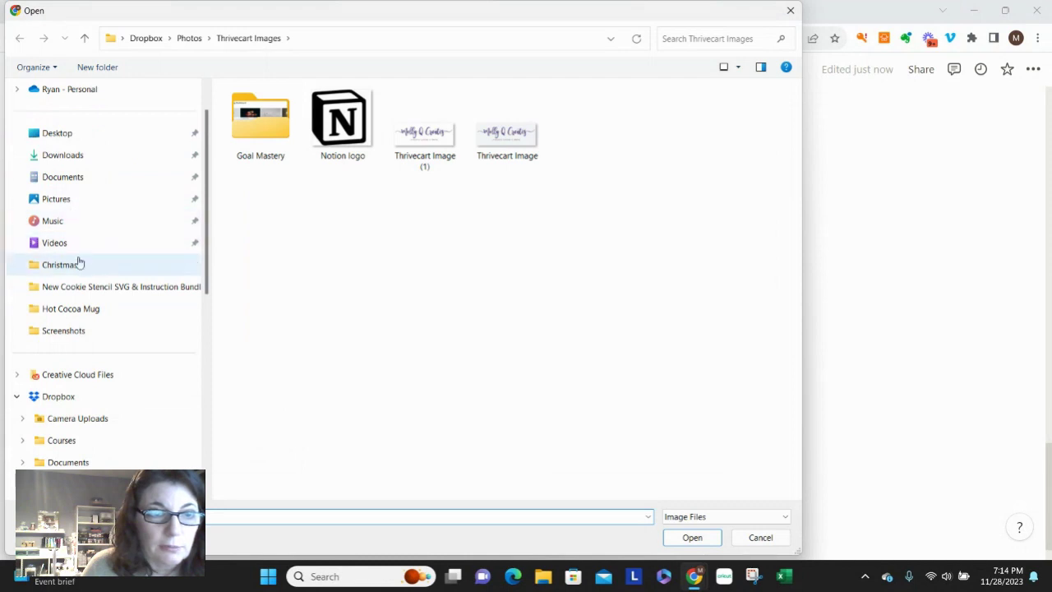
pyautogui.click(57, 200)
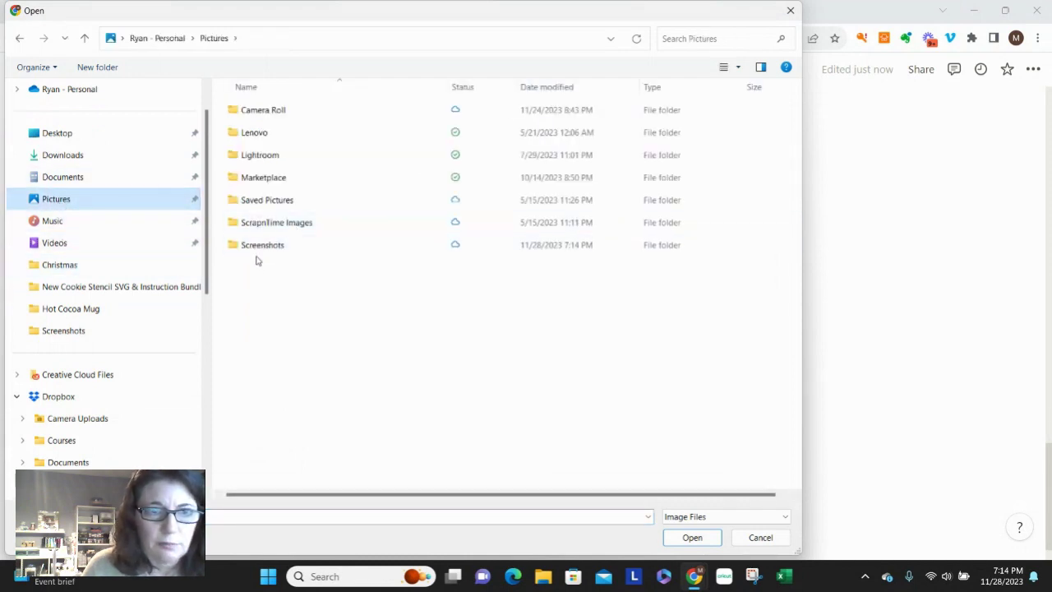
pyautogui.click(257, 246)
pyautogui.click(257, 246)
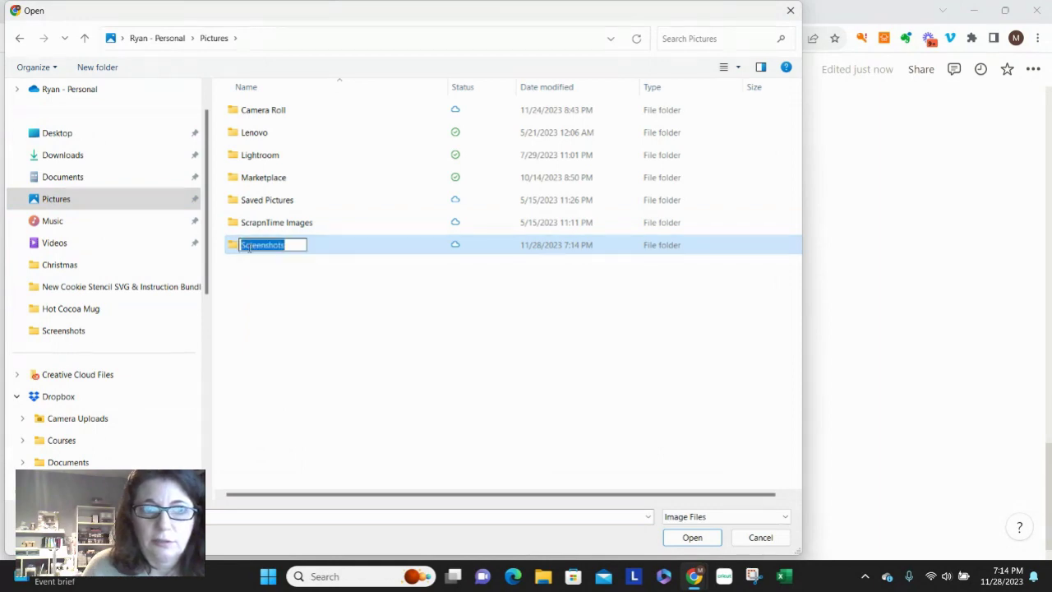
pyautogui.click(235, 244)
pyautogui.doubleClick(235, 244)
pyautogui.scroll(-5, 473, 304)
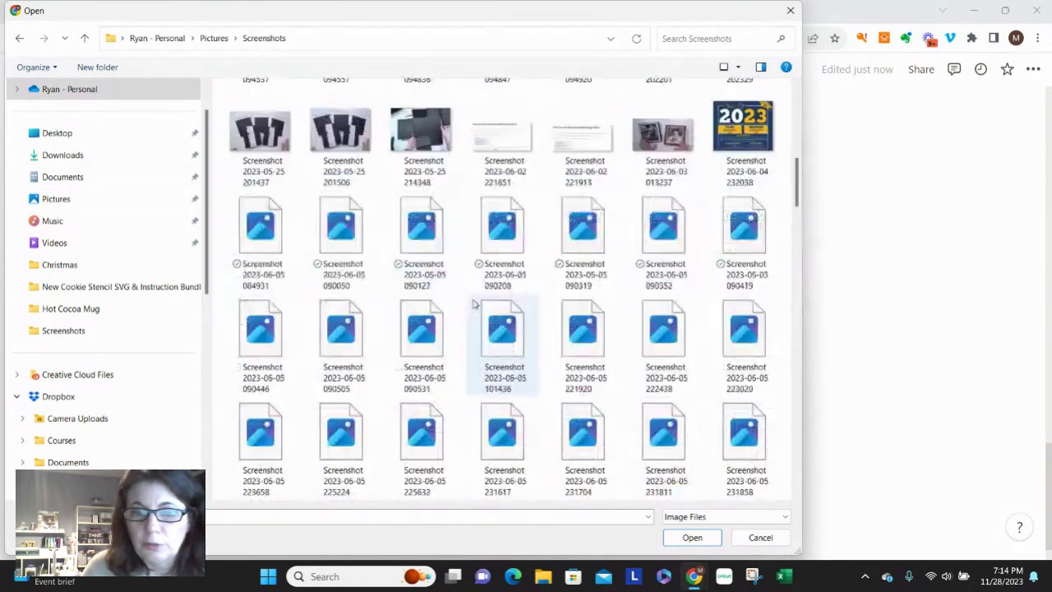
pyautogui.scroll(-15, 473, 304)
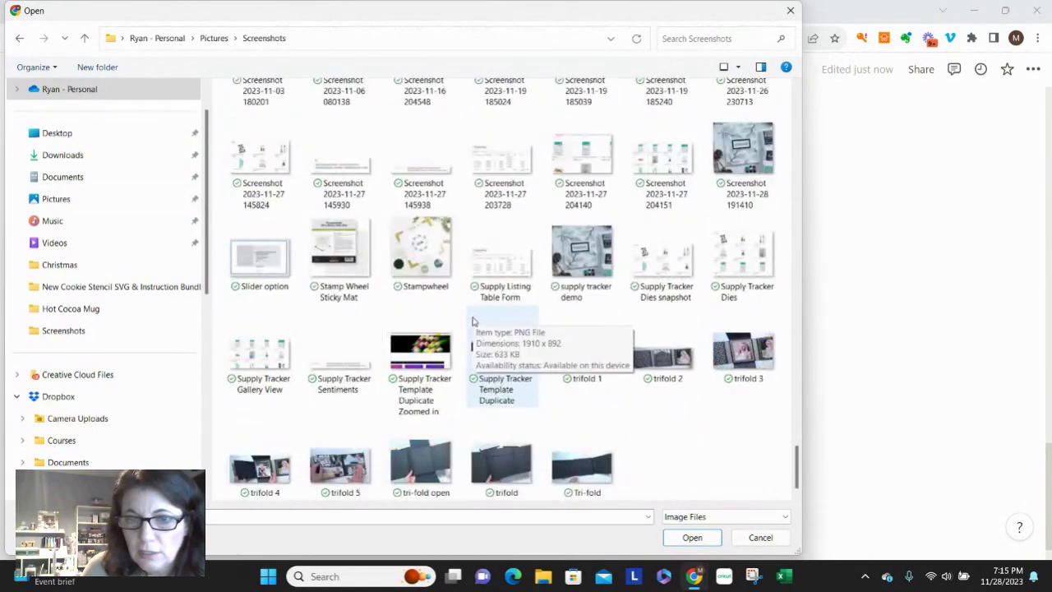
pyautogui.click(578, 261)
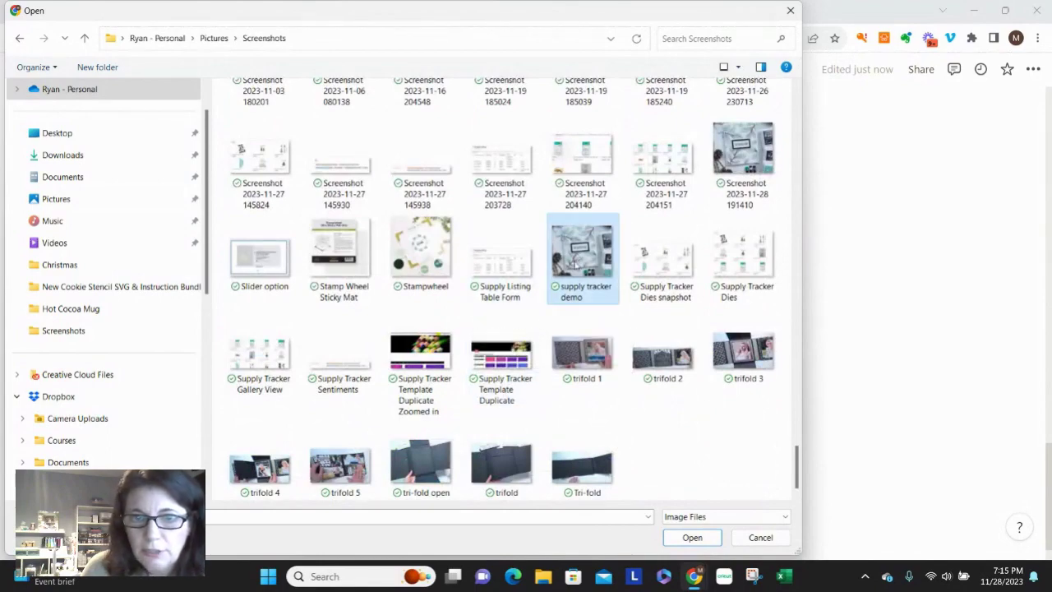
pyautogui.click(692, 538)
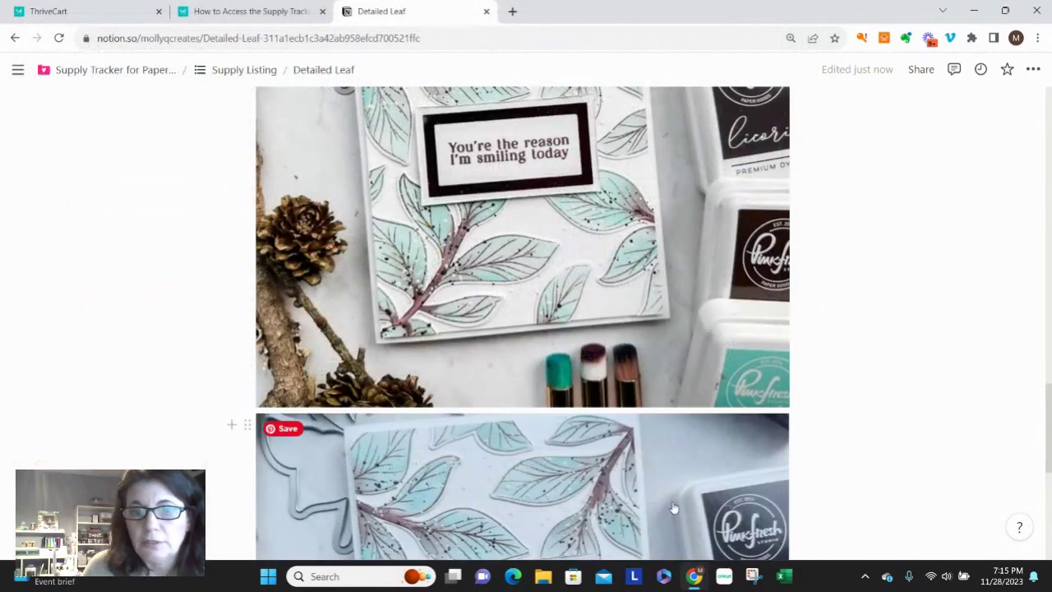
# Step: Delete the last, duplicate card photo at the end of the Detailed Leaf page
pyautogui.scroll(-3, 759, 202)
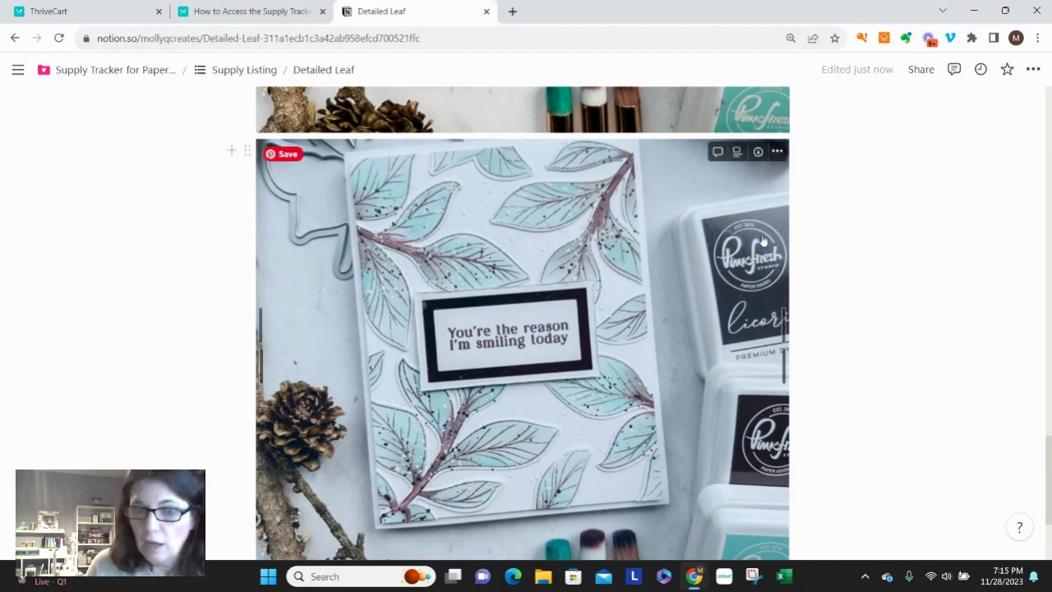
pyautogui.scroll(-2, 764, 241)
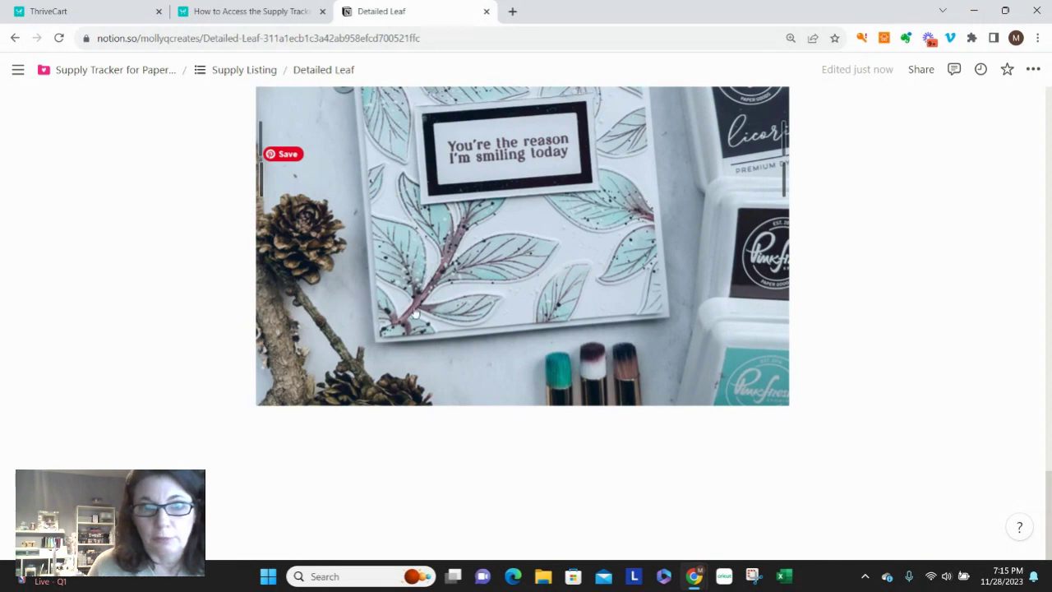
pyautogui.scroll(3, 549, 332)
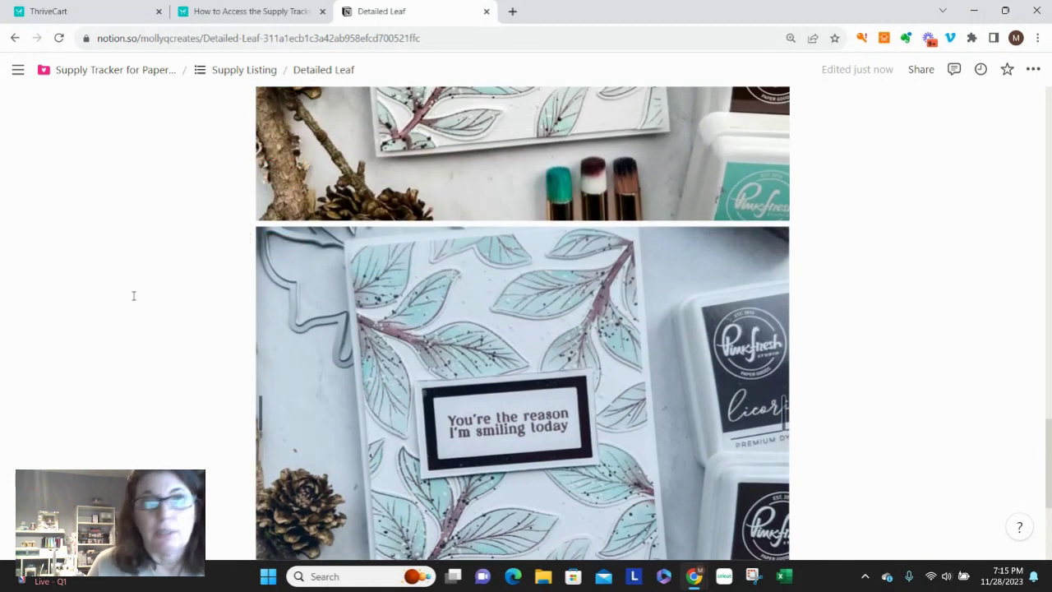
pyautogui.scroll(12, 650, 339)
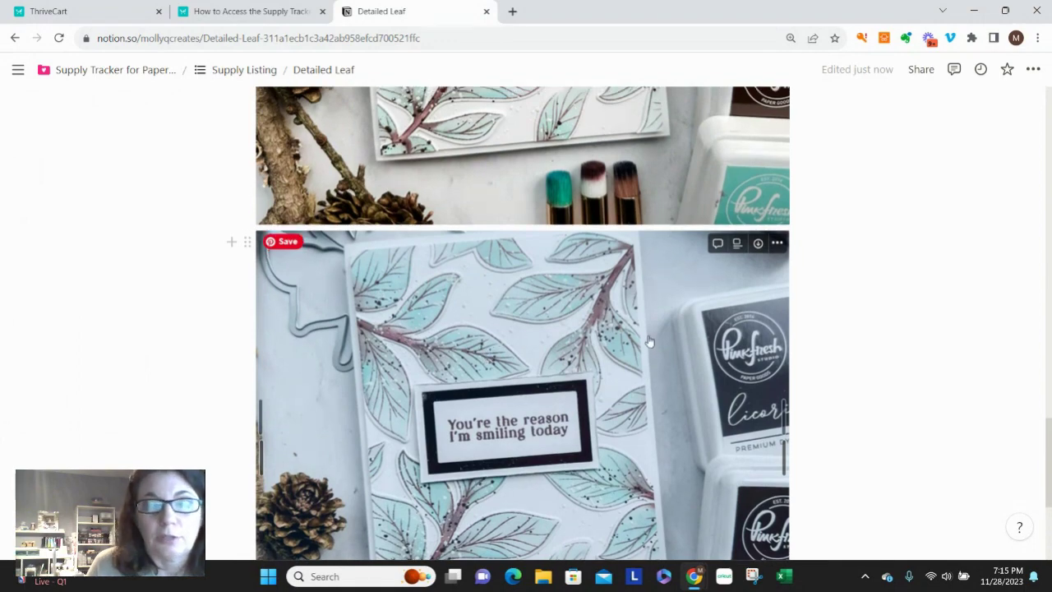
pyautogui.scroll(15, 651, 320)
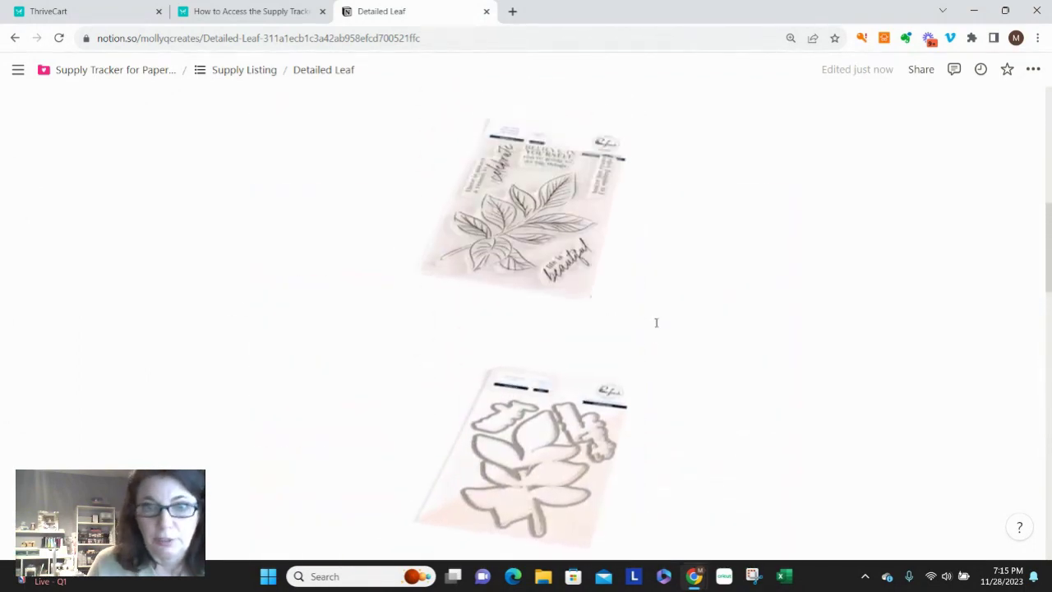
pyautogui.scroll(-15, 646, 312)
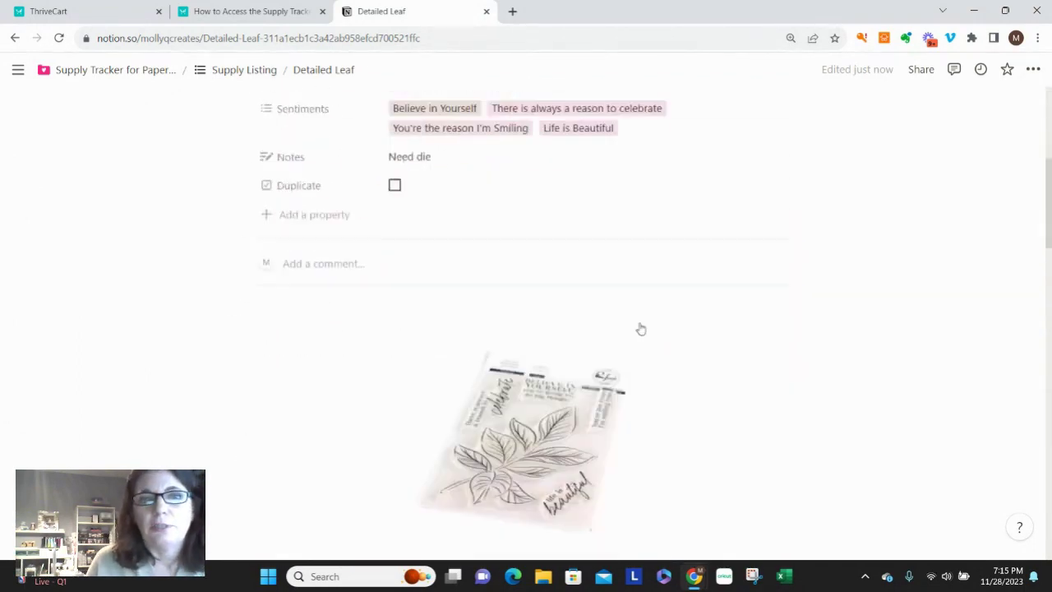
pyautogui.scroll(-10, 638, 320)
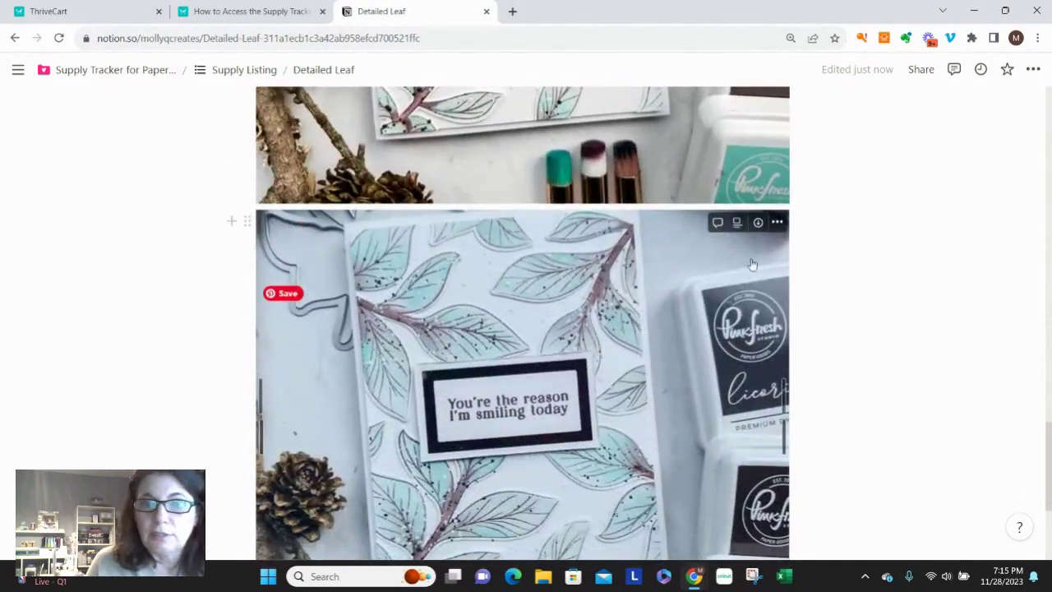
pyautogui.scroll(-1, 752, 264)
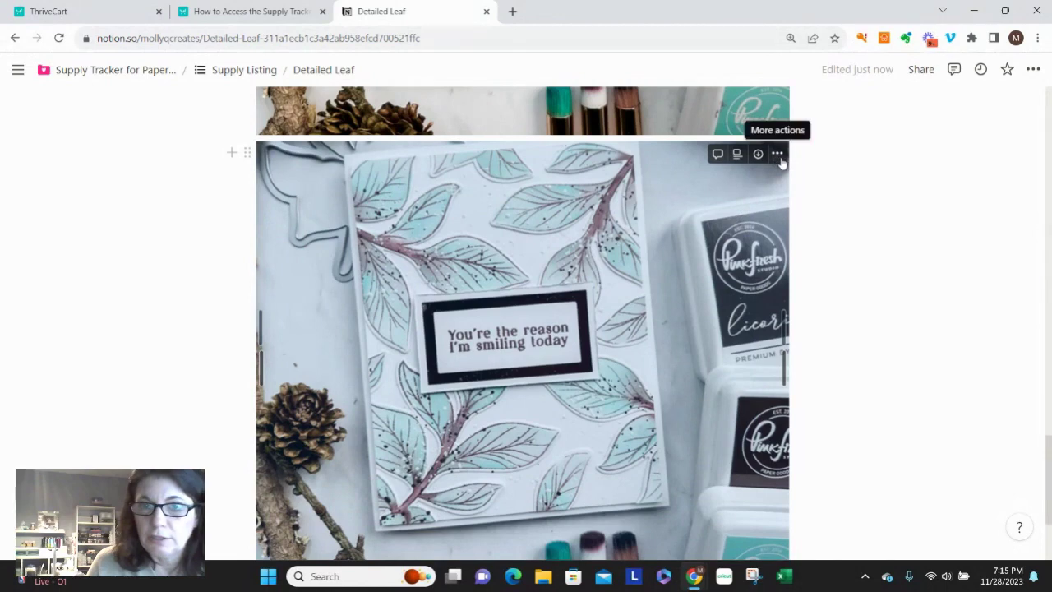
pyautogui.moveTo(764, 161)
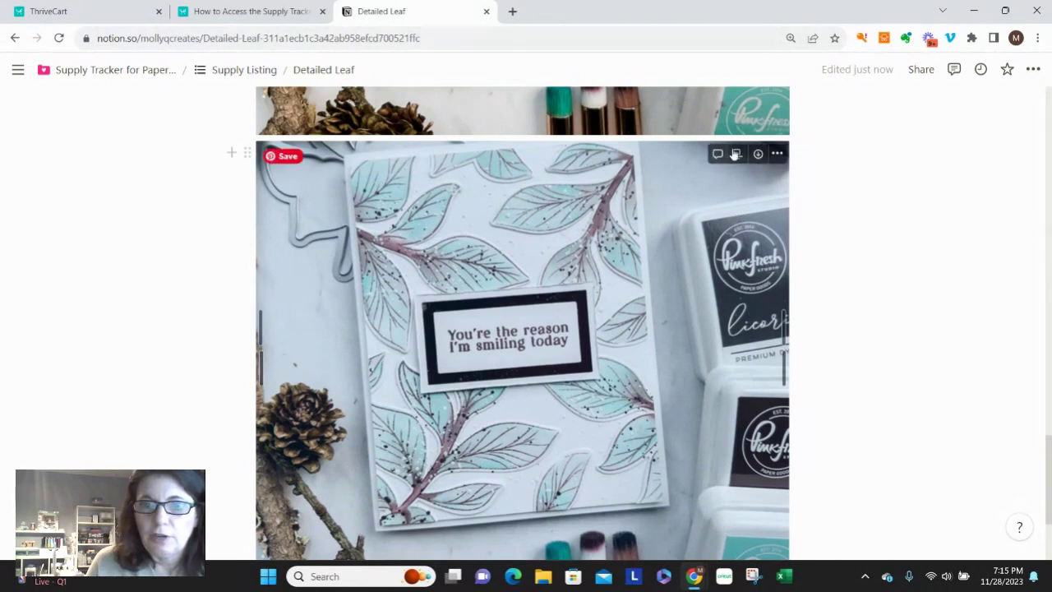
pyautogui.click(776, 154)
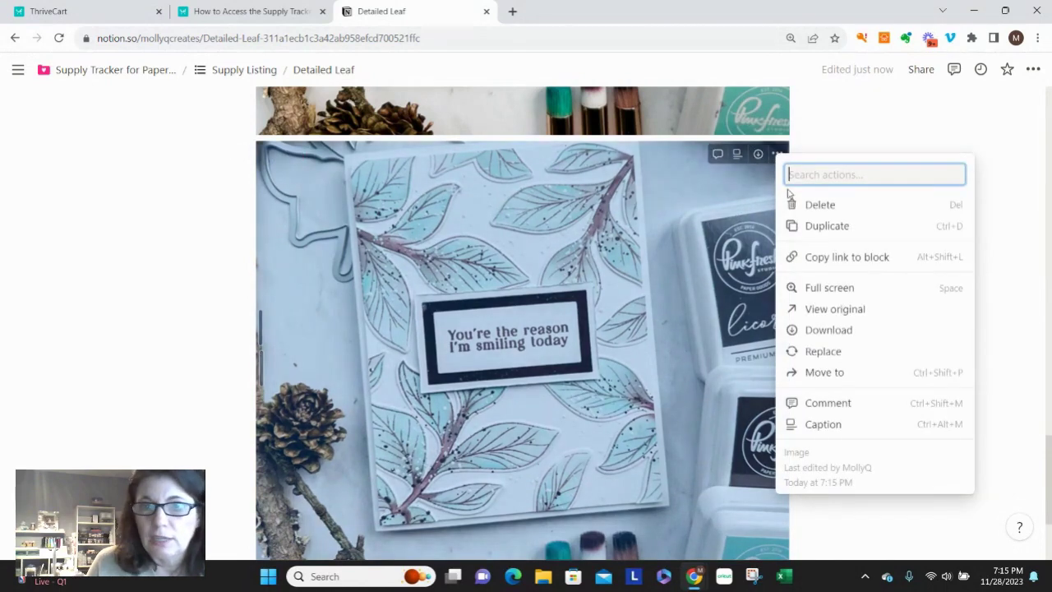
pyautogui.click(822, 206)
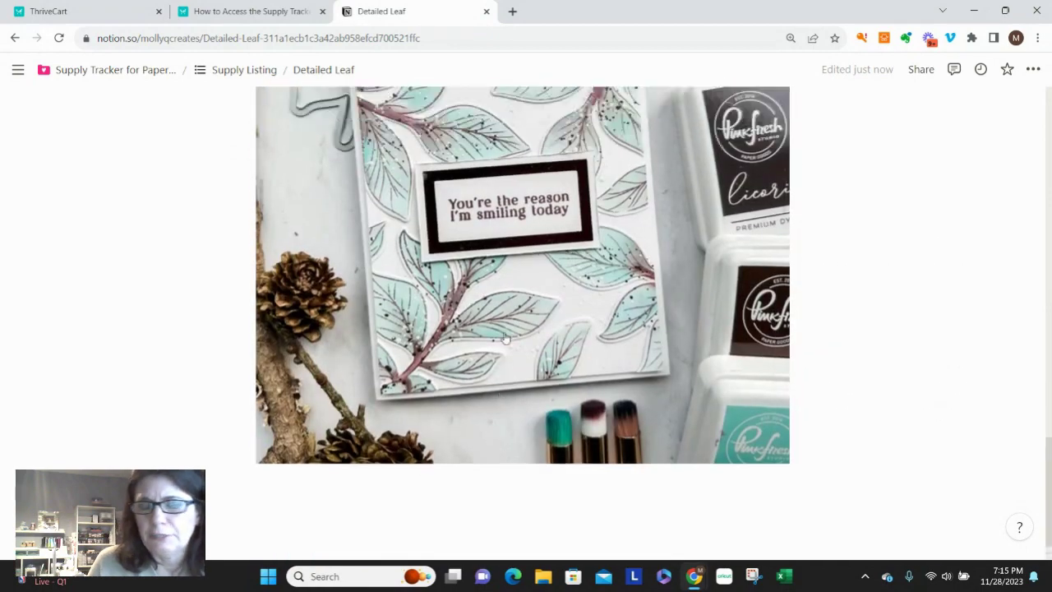
# Step: Return to the Supply Listing database and look through the items in its All Supplies table
pyautogui.scroll(10, 505, 339)
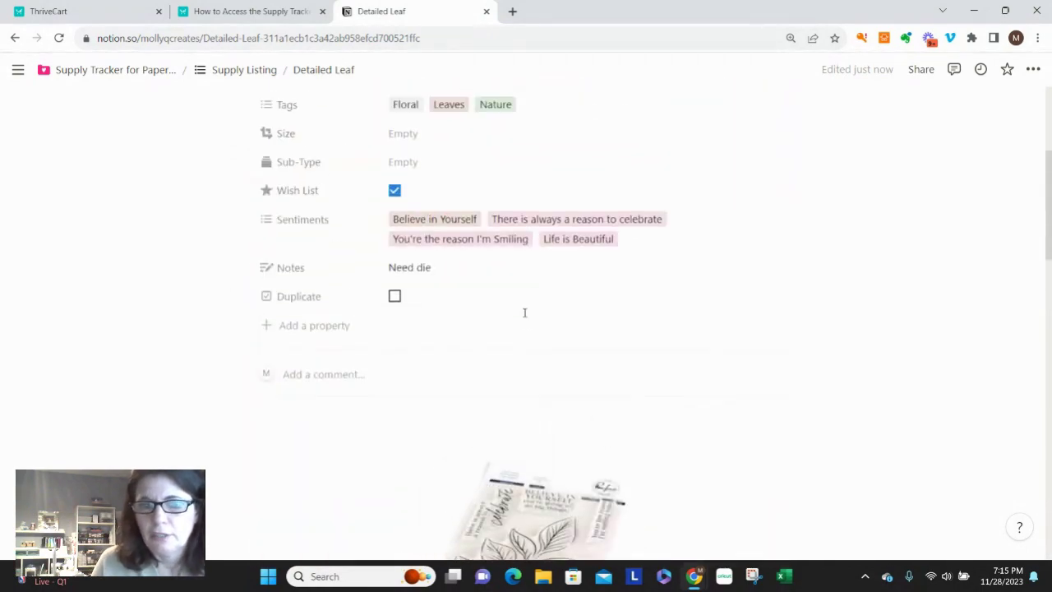
pyautogui.scroll(4, 524, 313)
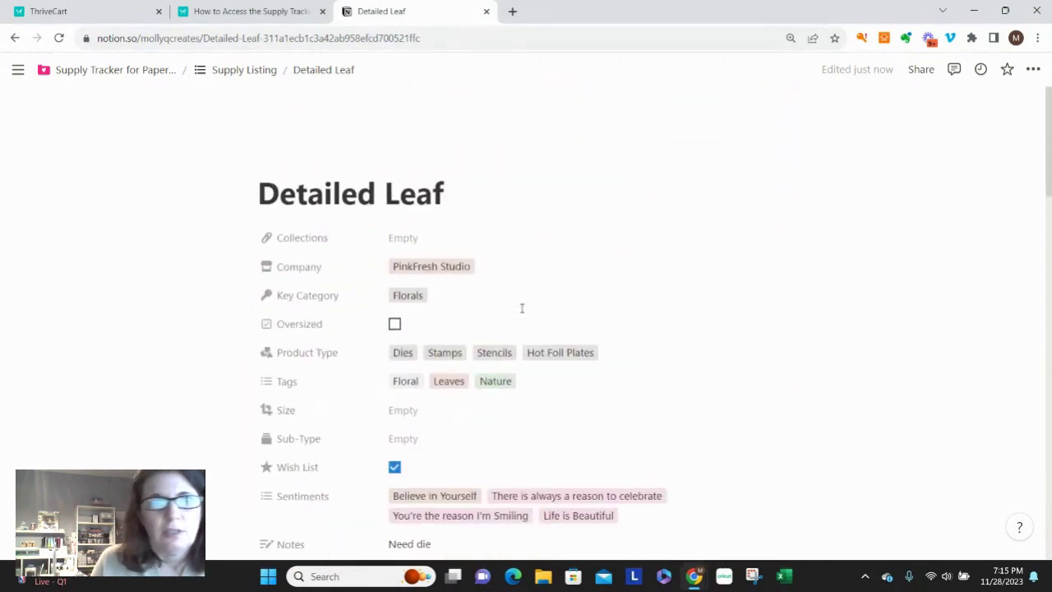
pyautogui.click(259, 74)
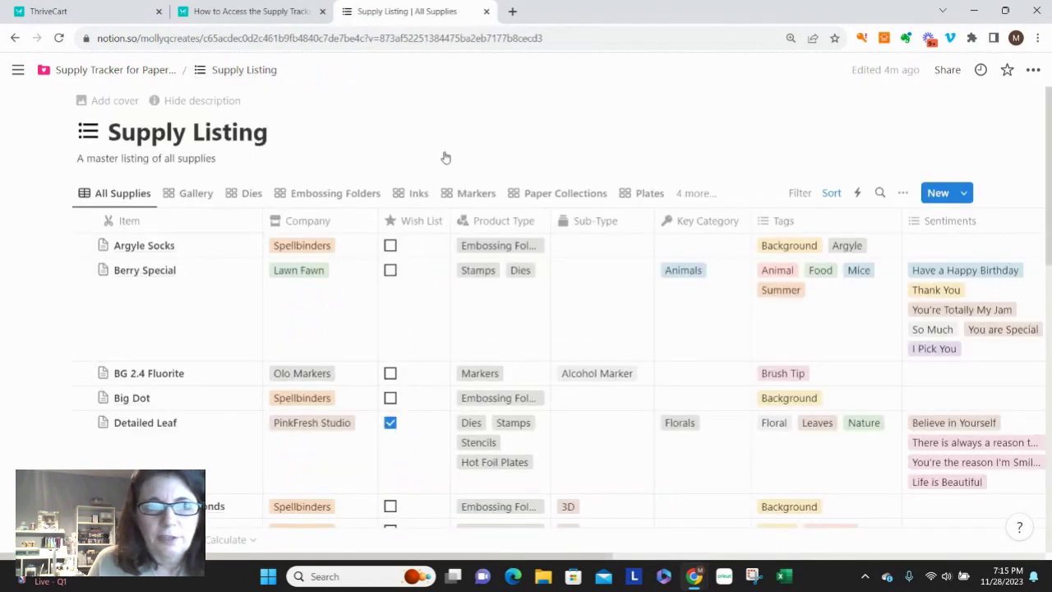
pyautogui.scroll(-5, 254, 251)
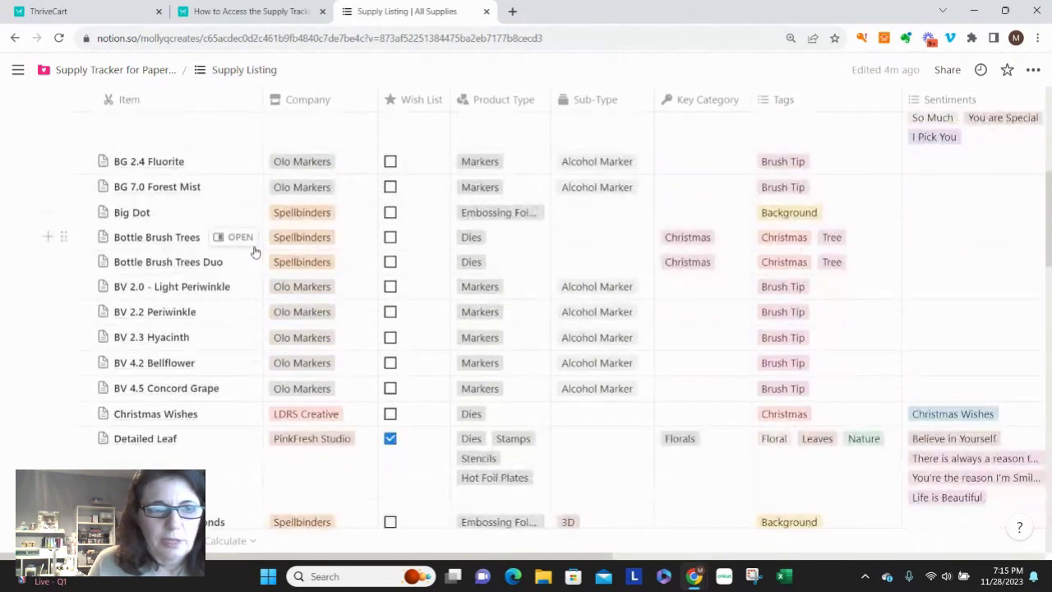
pyautogui.scroll(-4, 255, 252)
pyautogui.scroll(2, 255, 253)
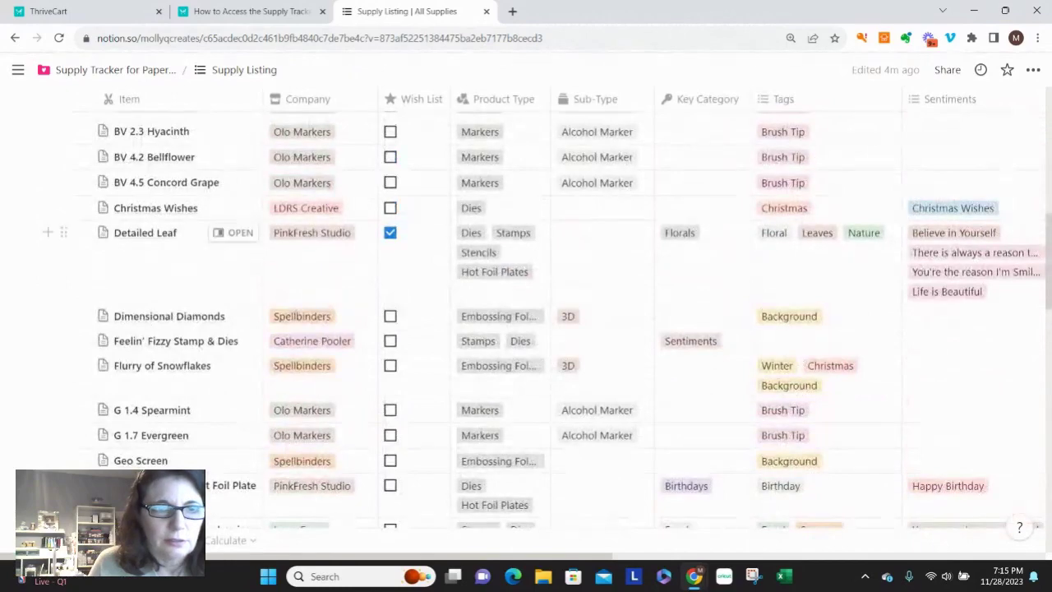
pyautogui.scroll(10, 197, 177)
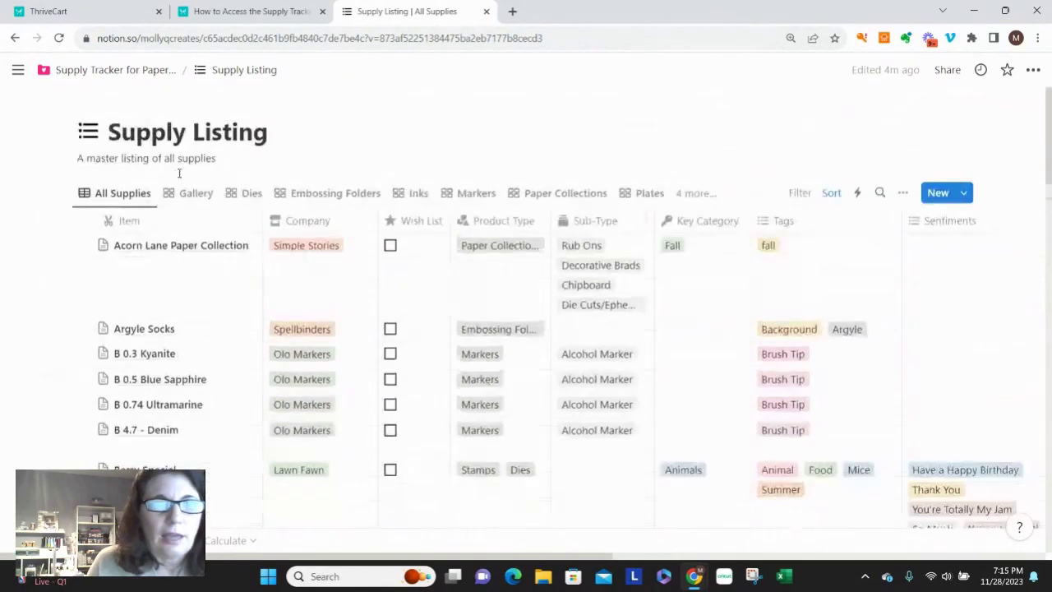
# Step: Sort the All Supplies table ascending by Item, and switch the sort to ascending by Product Type
pyautogui.click(129, 222)
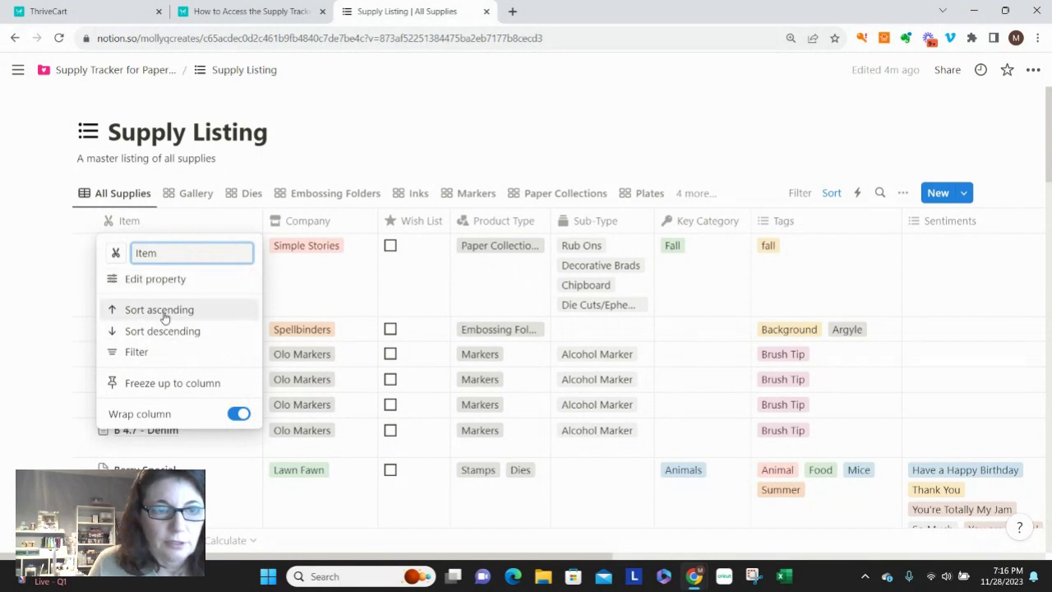
pyautogui.click(164, 311)
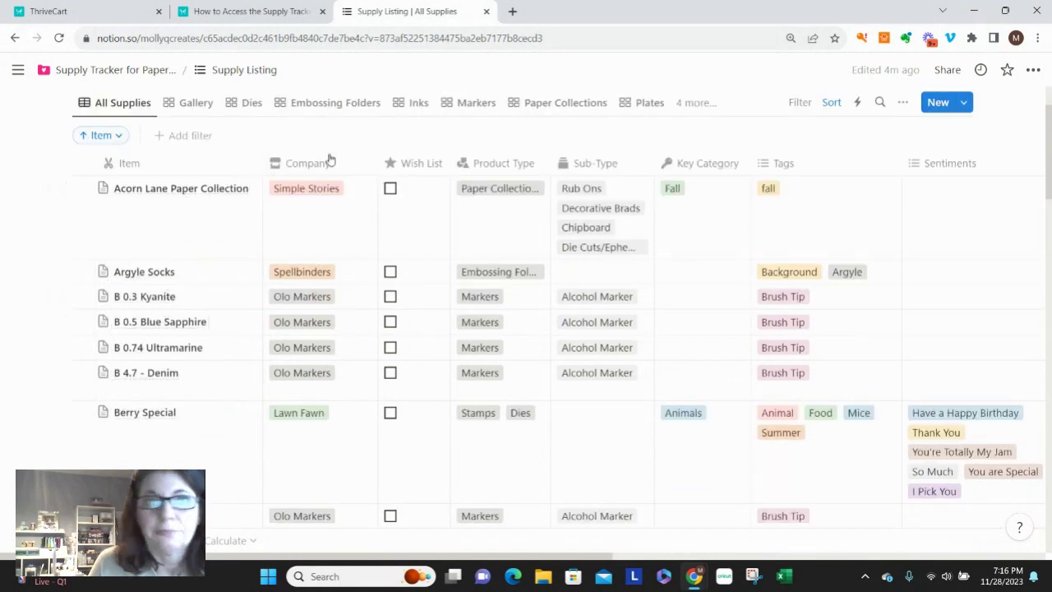
pyautogui.click(518, 167)
pyautogui.click(527, 254)
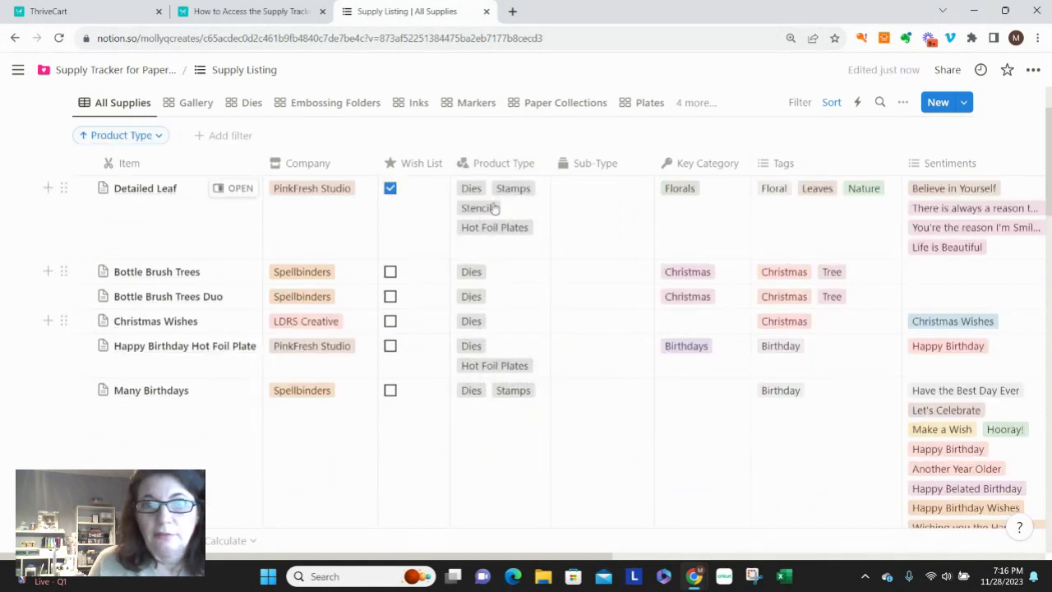
# Step: Examine the order of the available Product Type options from the Detailed Leaf row, leaving its selection as is
pyautogui.click(524, 253)
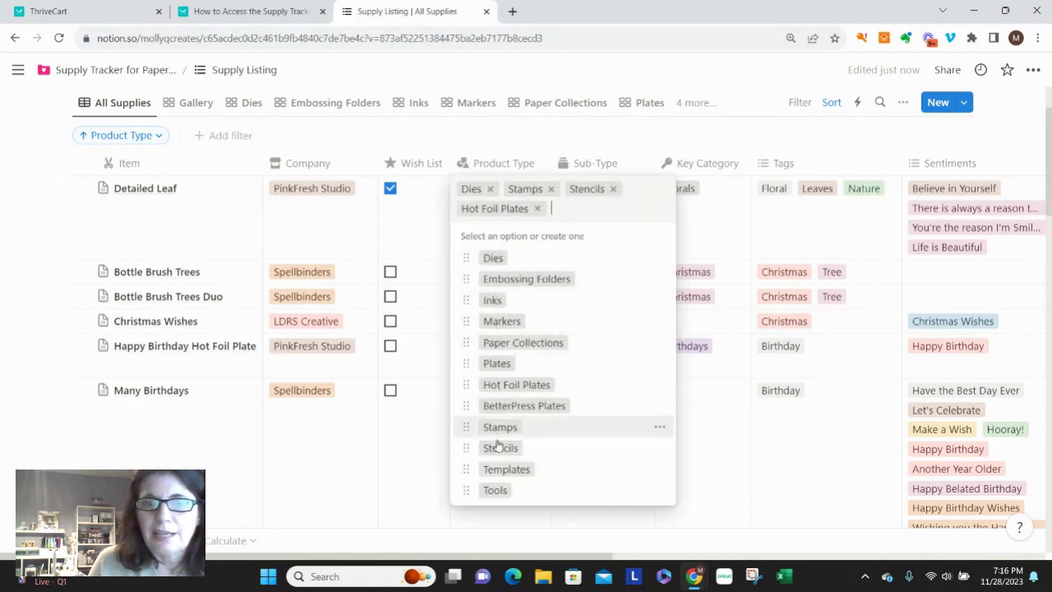
pyautogui.moveTo(467, 490)
pyautogui.mouseDown()
pyautogui.moveTo(463, 397)
pyautogui.moveTo(462, 503)
pyautogui.mouseUp()
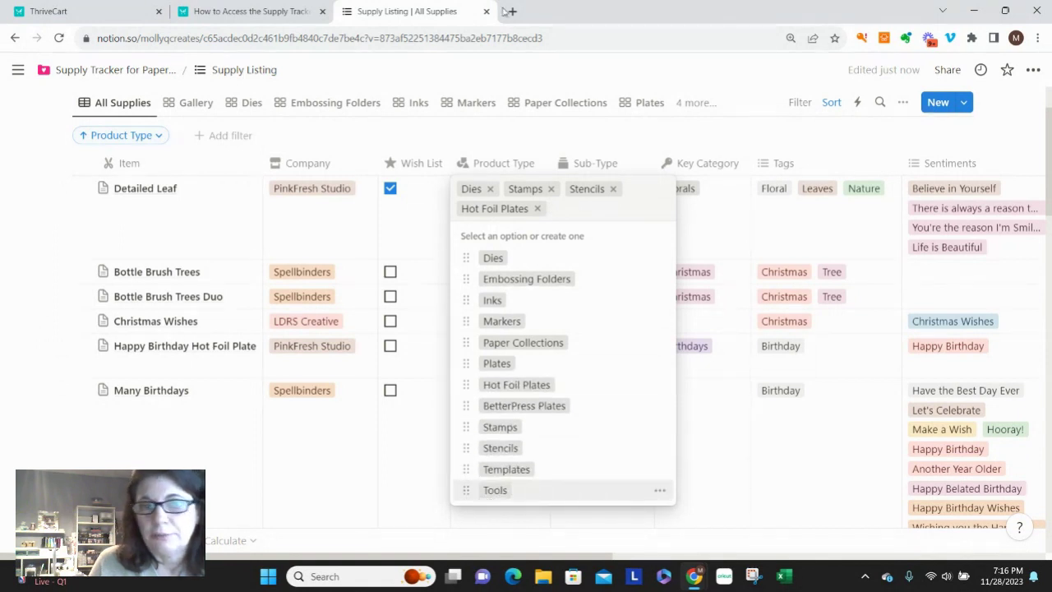
pyautogui.press('Escape')
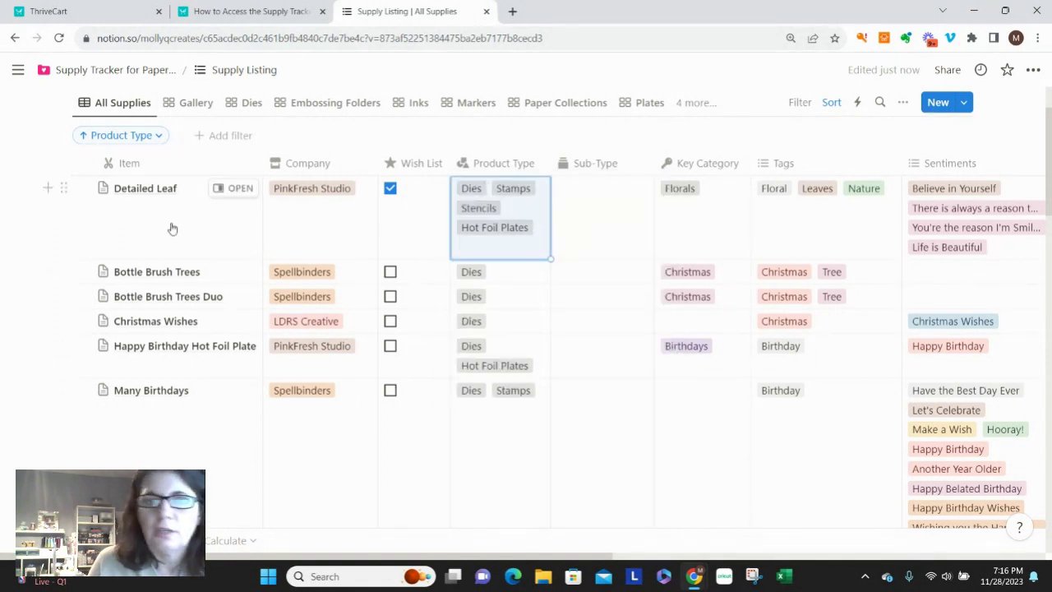
pyautogui.press('Escape')
# Step: Show the Supply Listing in its Gallery view and look over the Detailed Leaf card and its neighbours
pyautogui.click(196, 105)
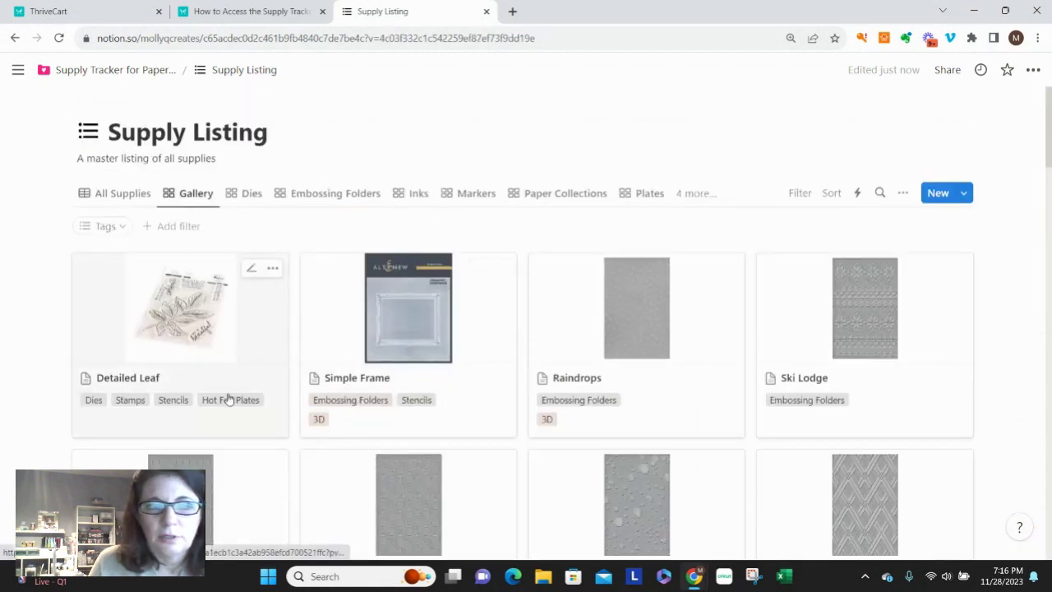
pyautogui.scroll(-2, 380, 394)
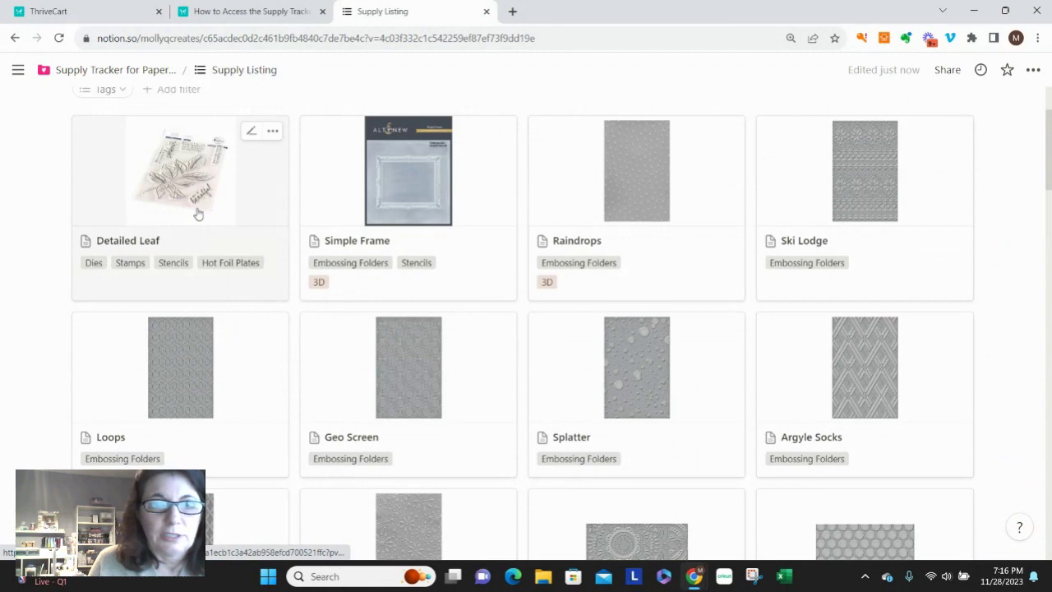
pyautogui.scroll(2, 236, 205)
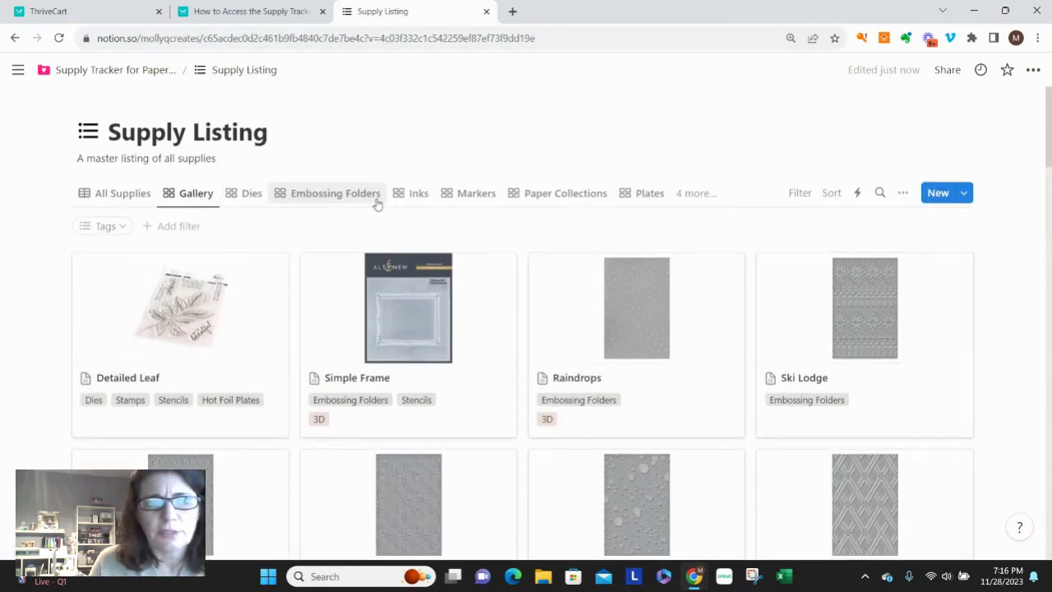
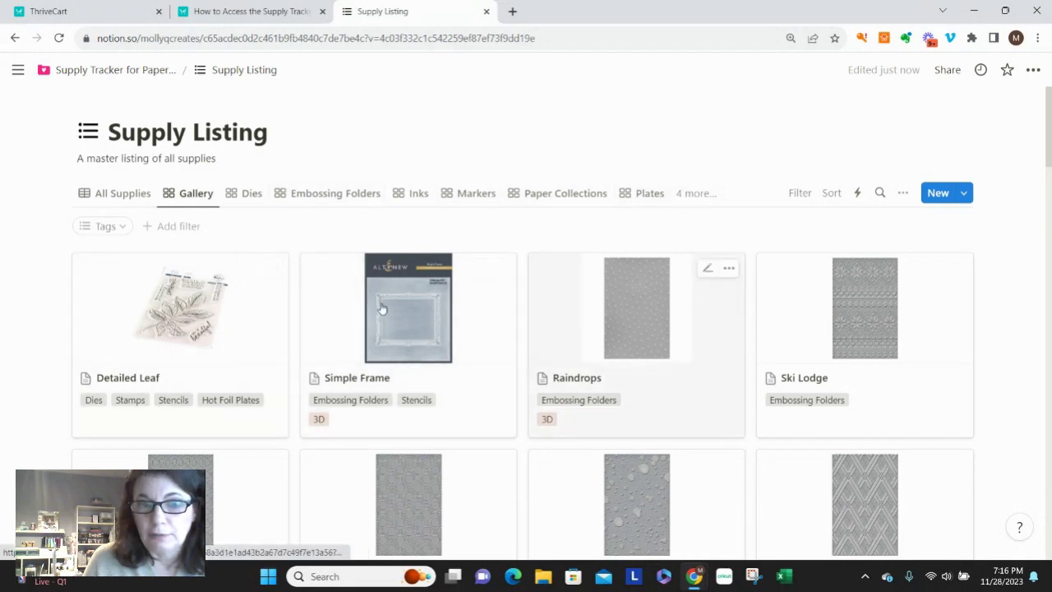
# Step: Switch to the Embossing Folders view and review the sub-type and size tags on its cards
pyautogui.click(335, 201)
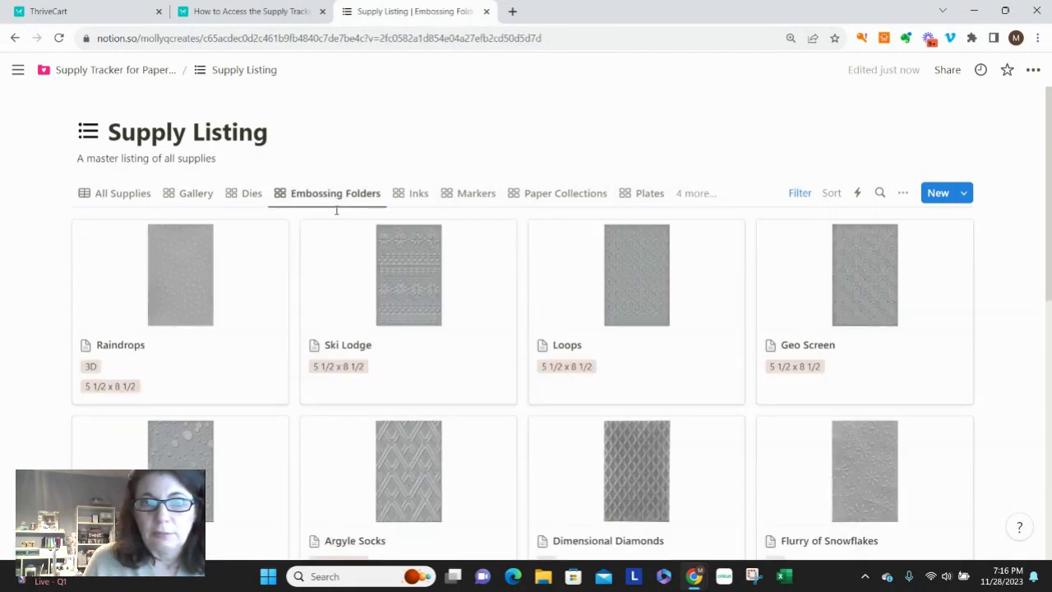
pyautogui.scroll(-1, 623, 341)
pyautogui.scroll(-5, 624, 341)
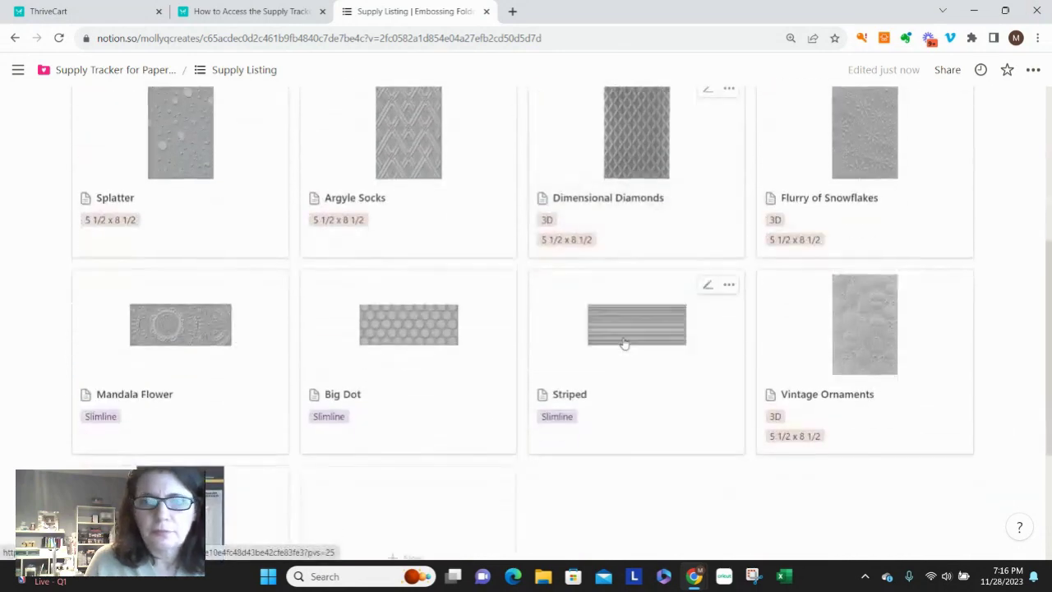
pyautogui.scroll(5, 626, 334)
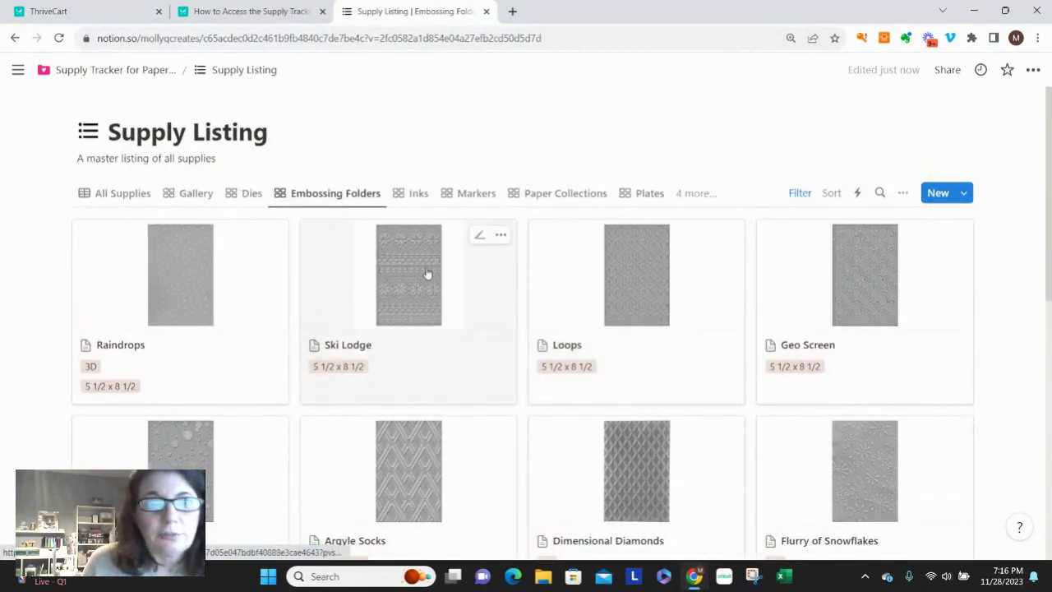
pyautogui.scroll(-5, 489, 268)
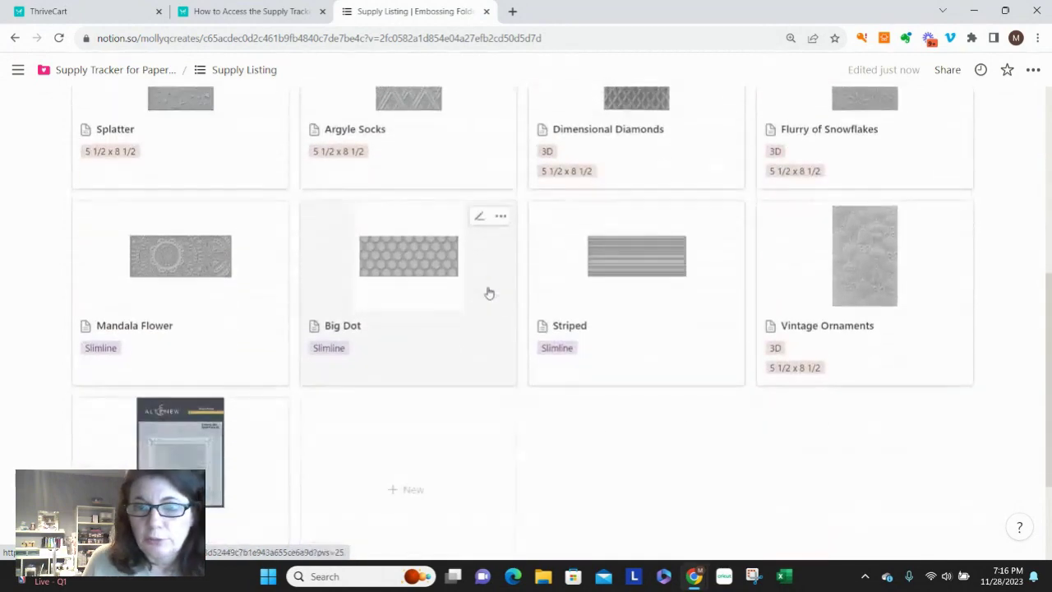
pyautogui.scroll(5, 489, 292)
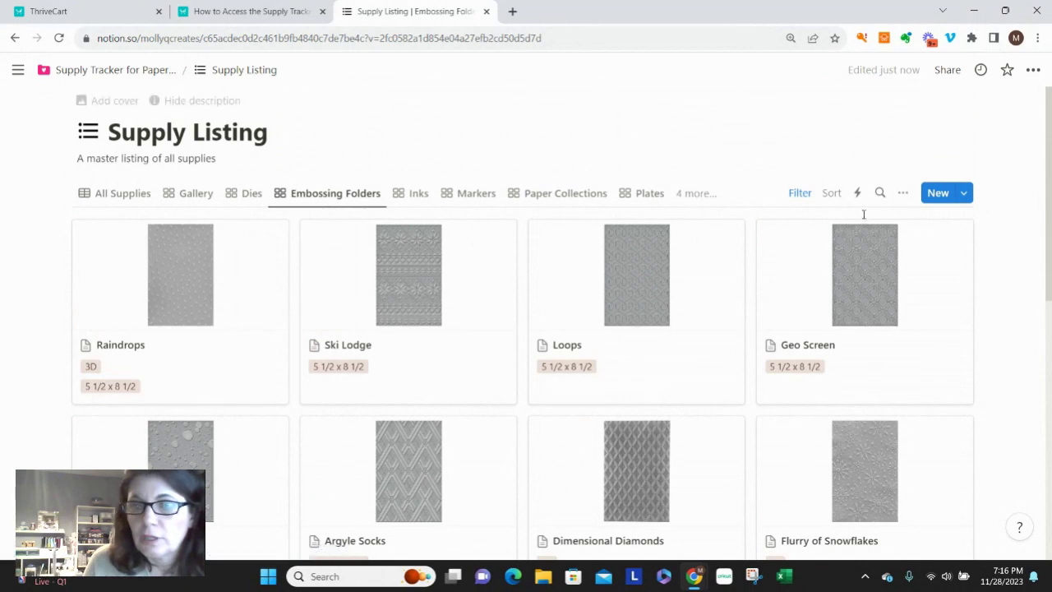
# Step: Show the Company property on the cards of the Embossing Folders gallery view
pyautogui.click(903, 194)
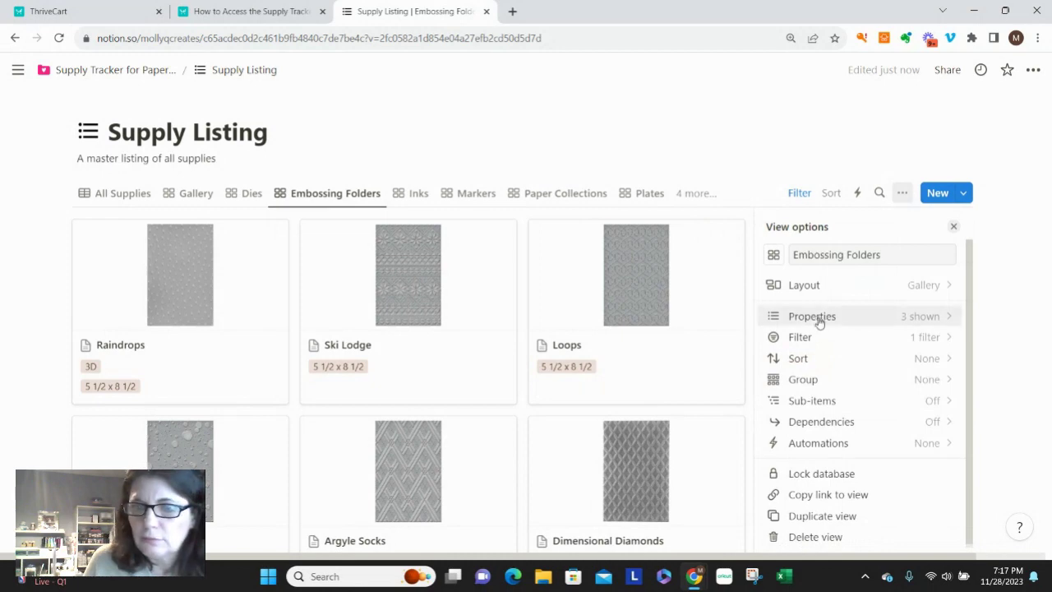
pyautogui.click(922, 318)
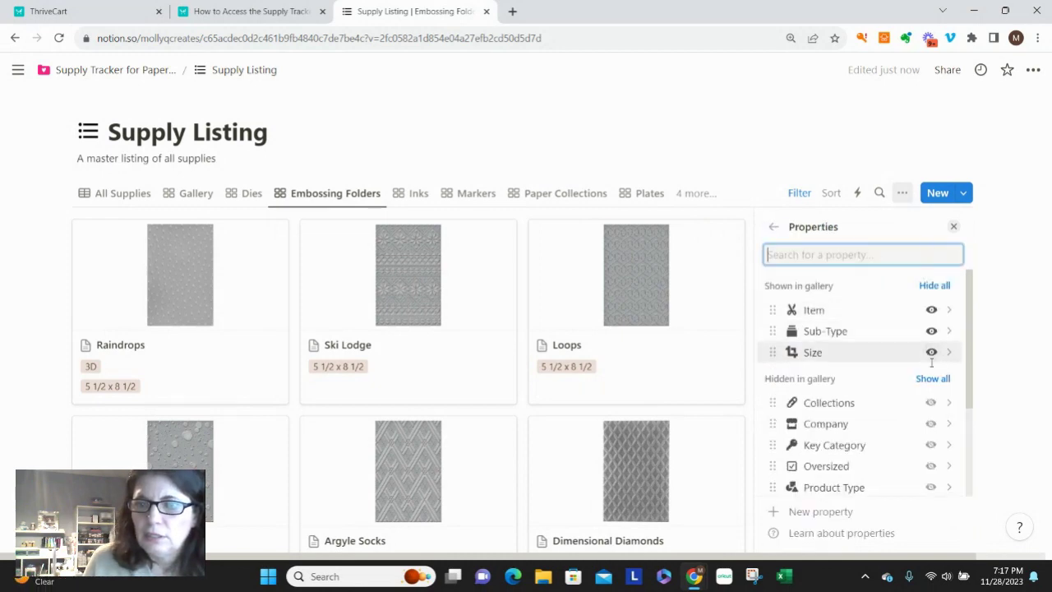
pyautogui.click(931, 425)
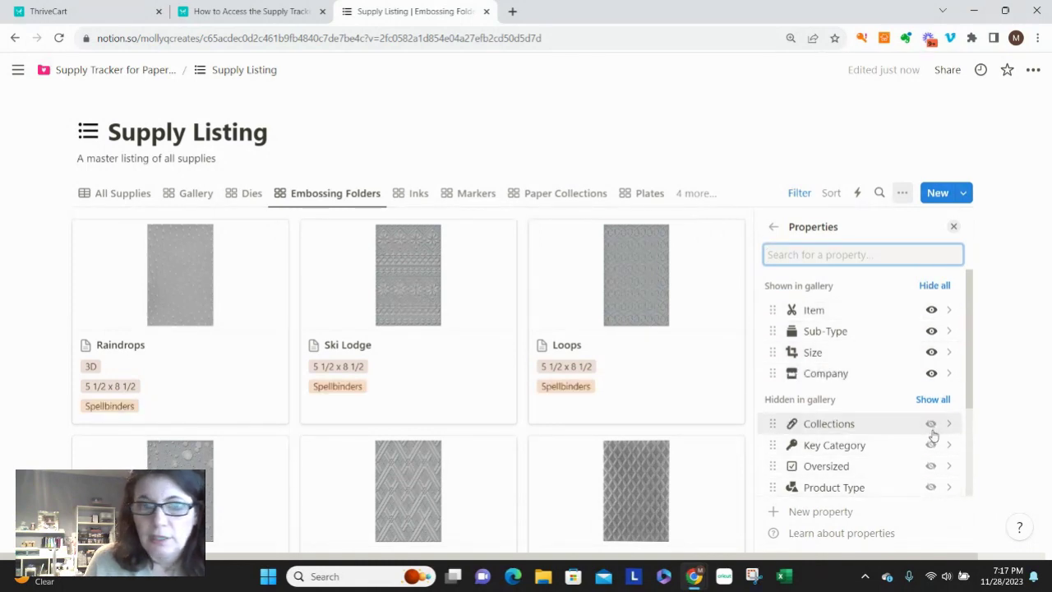
# Step: Hide the Company and Size properties on the cards of the Supply Listing's Embossing Folders view
pyautogui.click(931, 374)
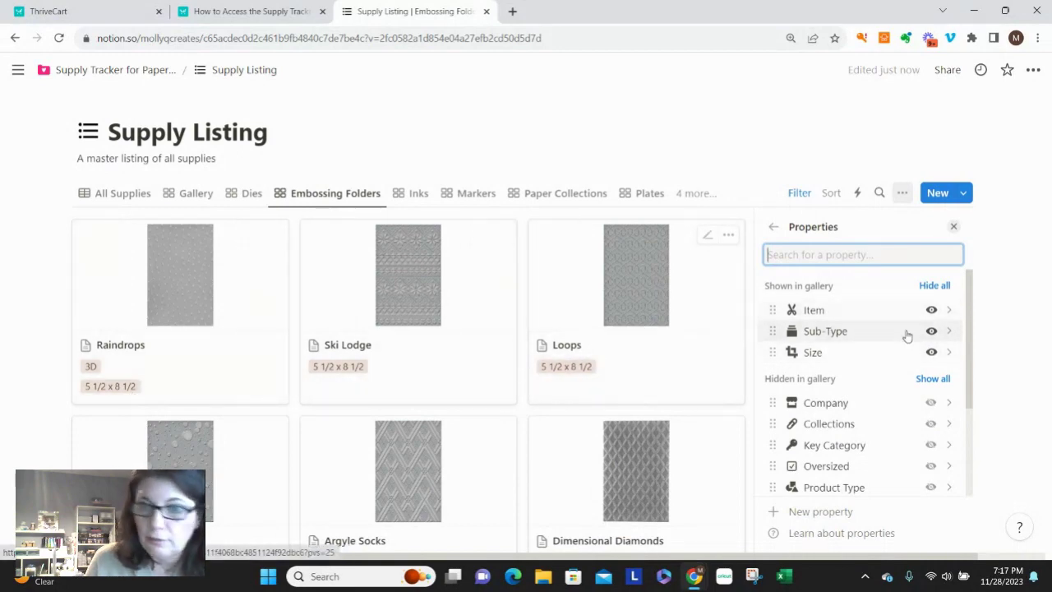
pyautogui.click(931, 353)
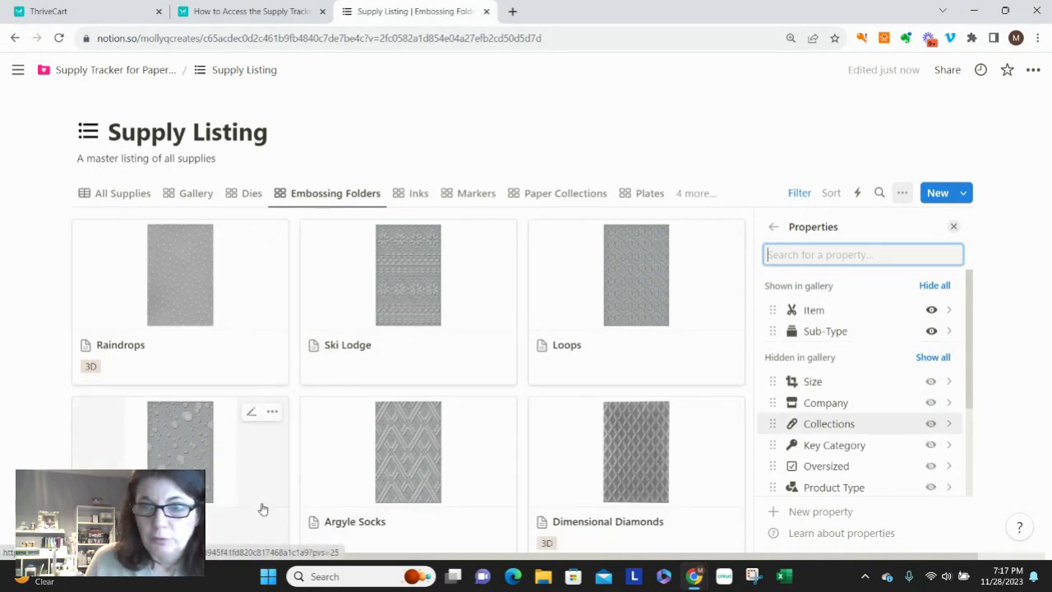
# Step: Try showing the Tags property on the Embossing Folders cards, hide it again, and leave the property settings
pyautogui.scroll(-2, 887, 430)
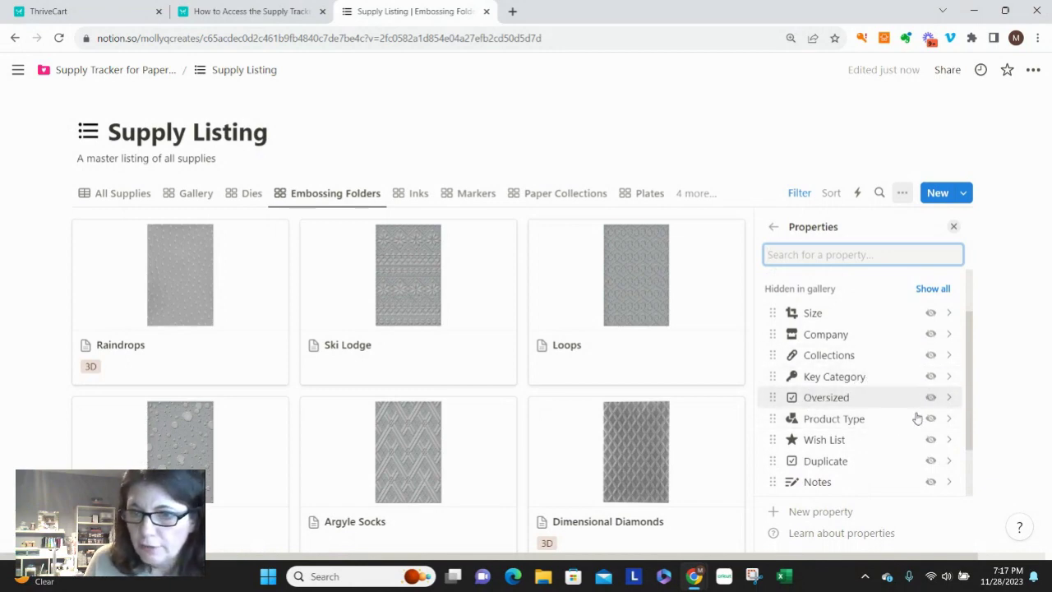
pyautogui.scroll(-1, 889, 467)
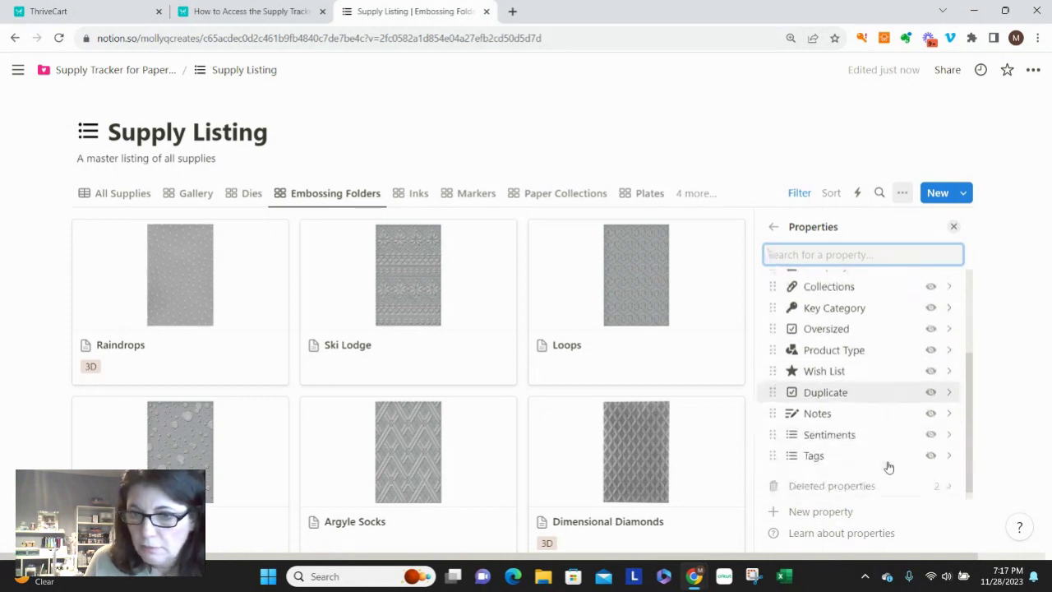
pyautogui.scroll(1, 817, 464)
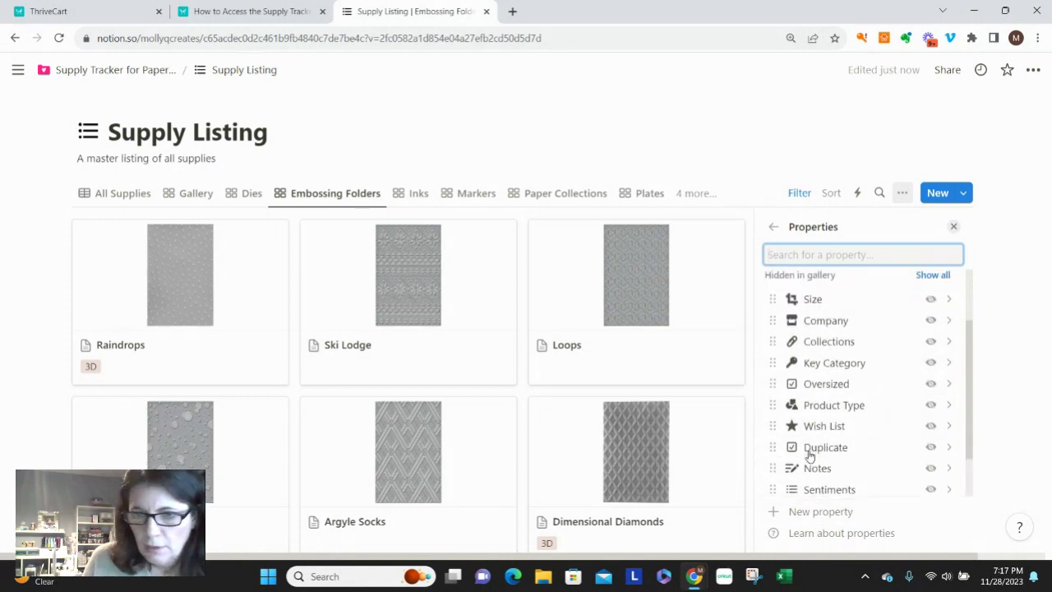
pyautogui.scroll(-2, 811, 458)
pyautogui.scroll(1, 811, 452)
pyautogui.scroll(1, 807, 445)
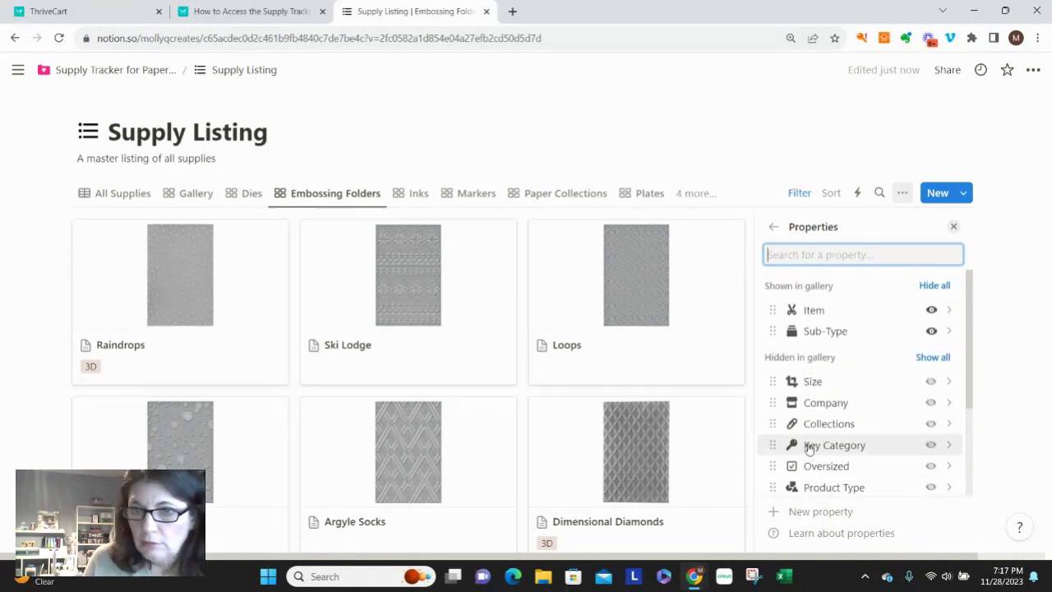
pyautogui.scroll(-2, 808, 444)
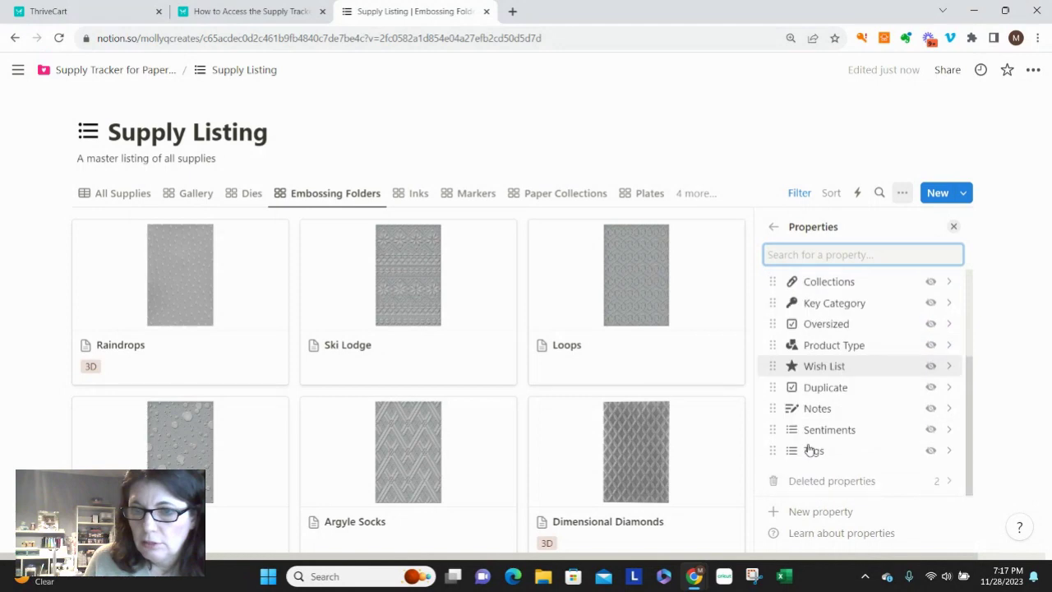
pyautogui.click(931, 453)
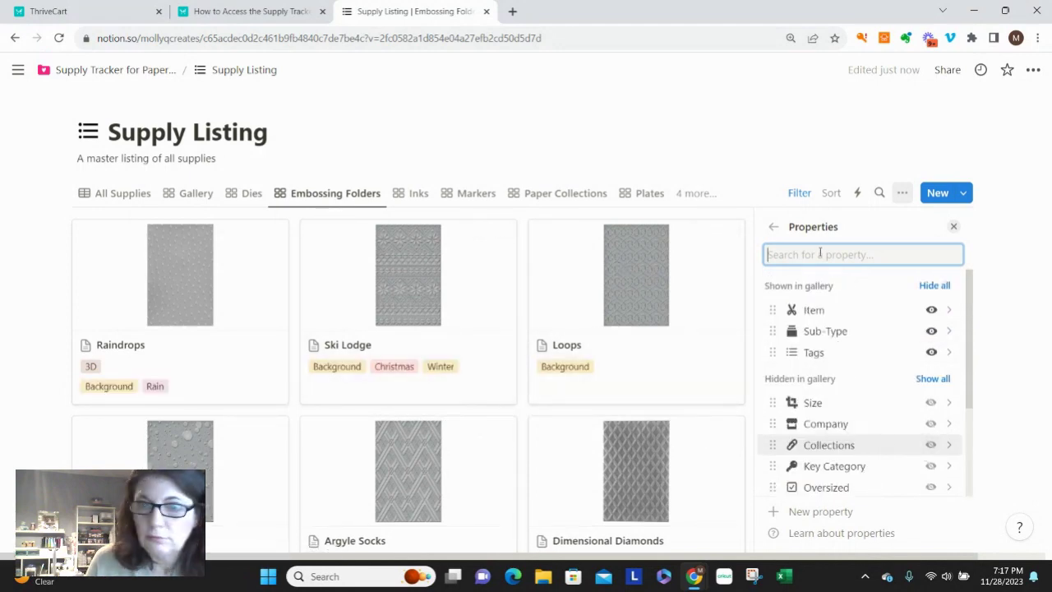
pyautogui.click(932, 353)
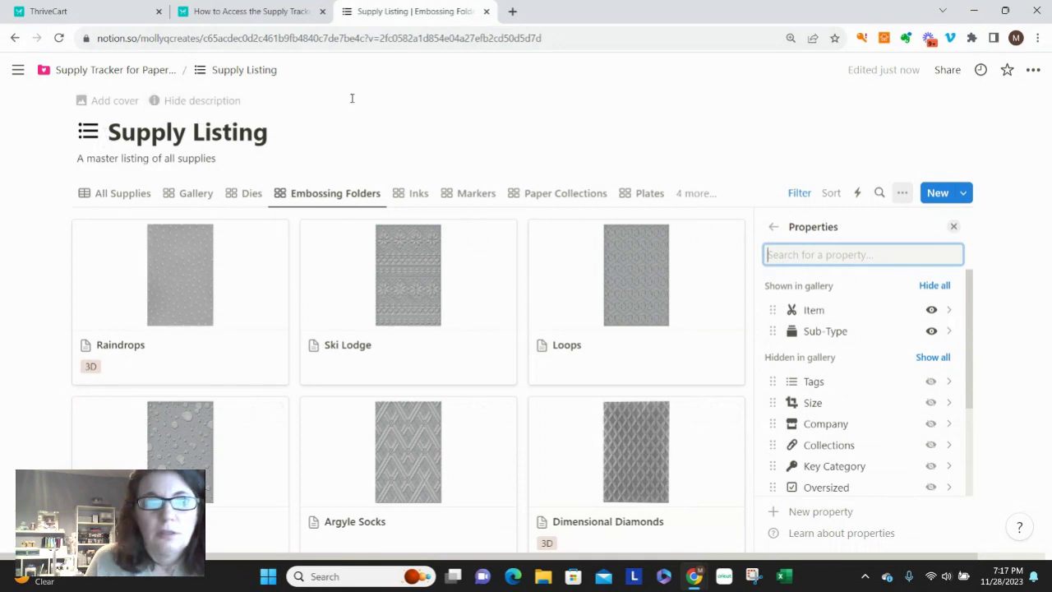
pyautogui.press('Escape')
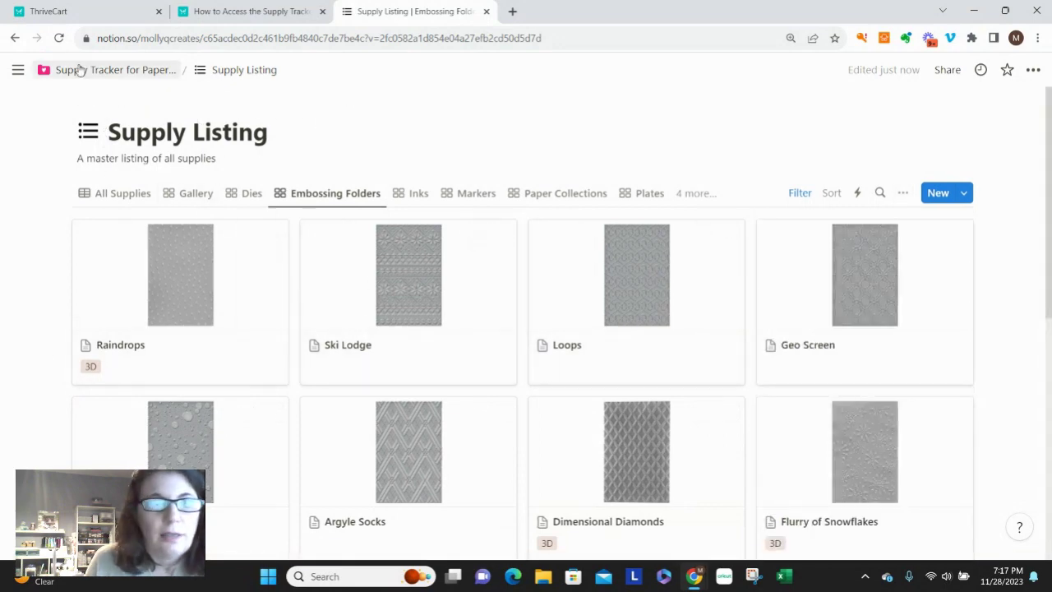
# Step: Return to the Supply Tracker for Paper Crafters page and open its Embossing Folders page
pyautogui.moveTo(82, 99)
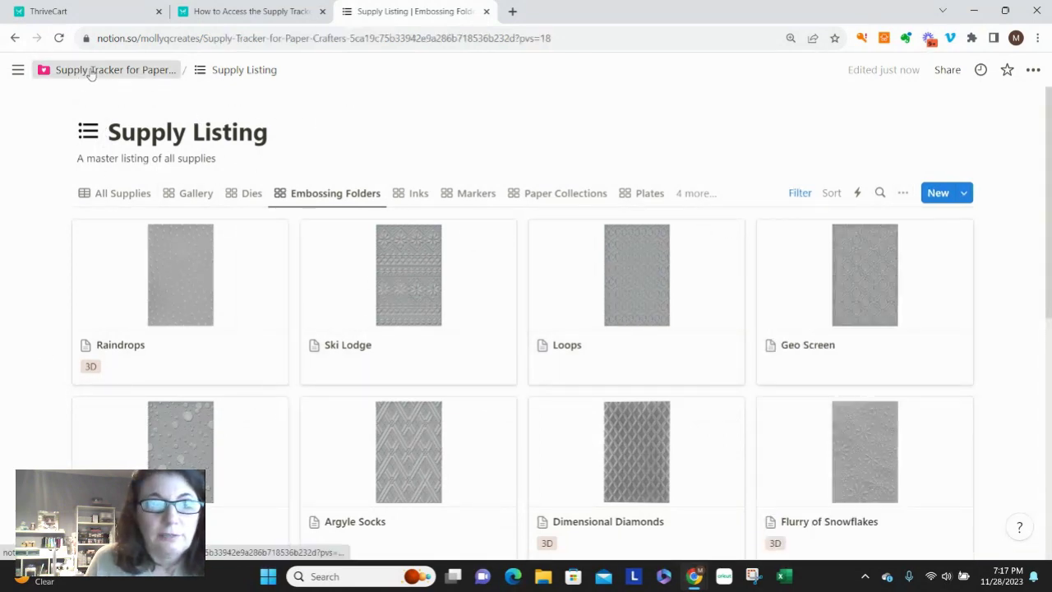
pyautogui.click(90, 70)
pyautogui.scroll(-6, 192, 351)
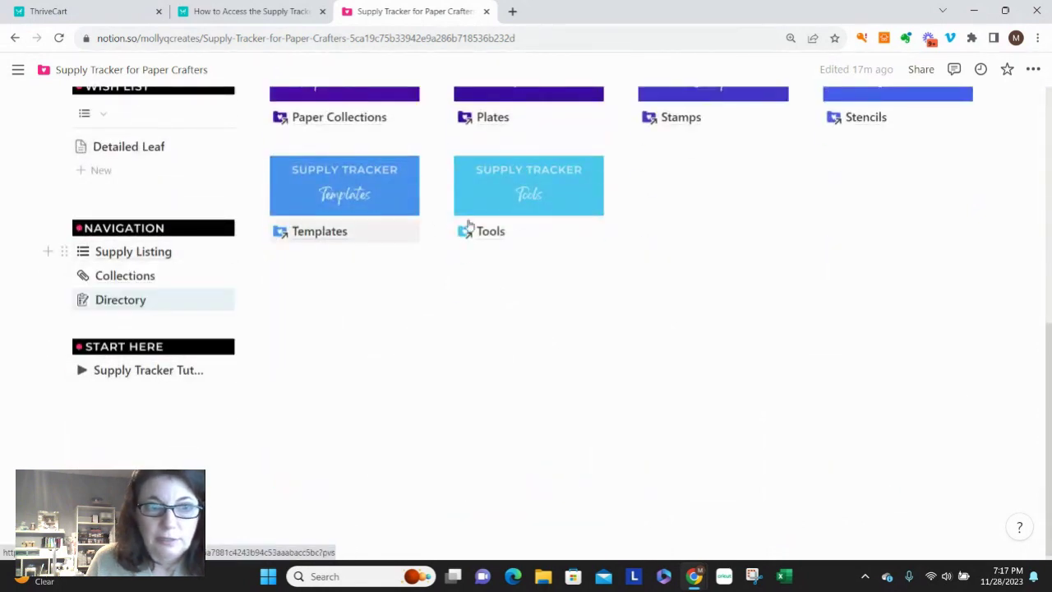
pyautogui.scroll(5, 463, 228)
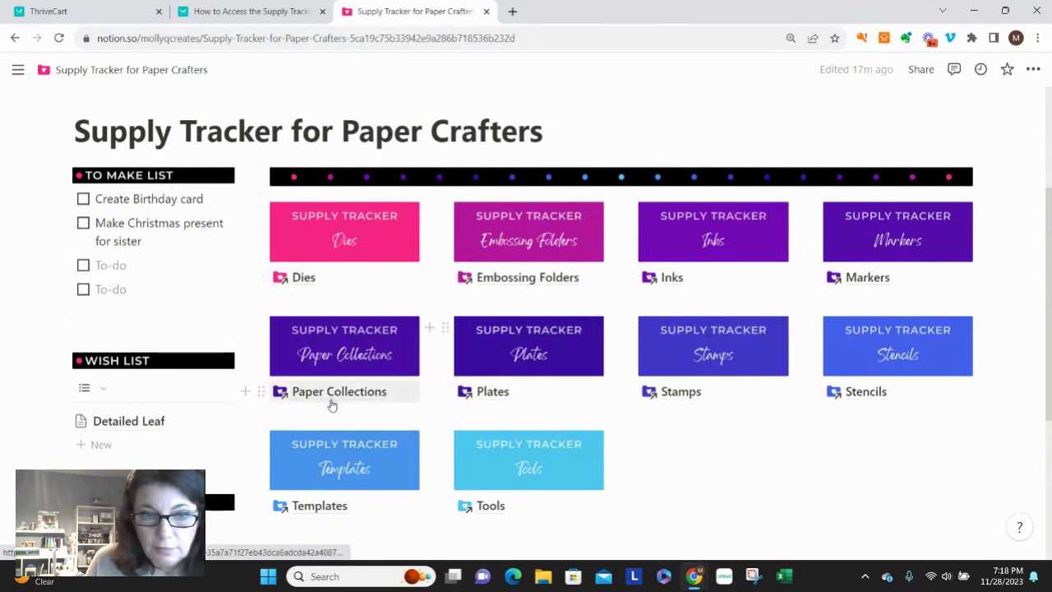
pyautogui.click(528, 278)
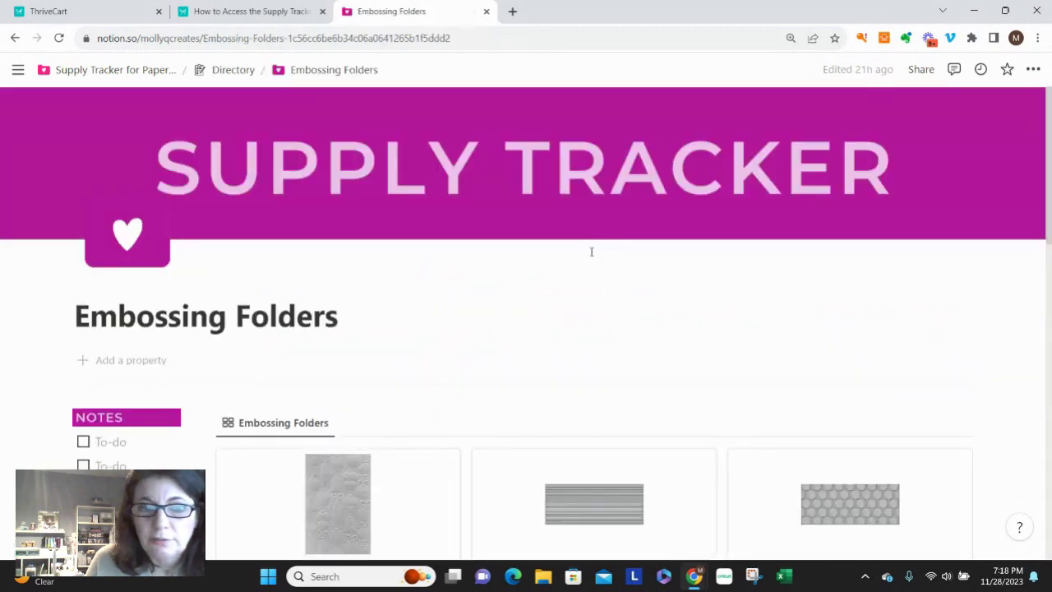
# Step: Hide the Key Category property on the Embossing Folders page's gallery cards, keeping Item and Sub-Type shown
pyautogui.scroll(-1, 591, 251)
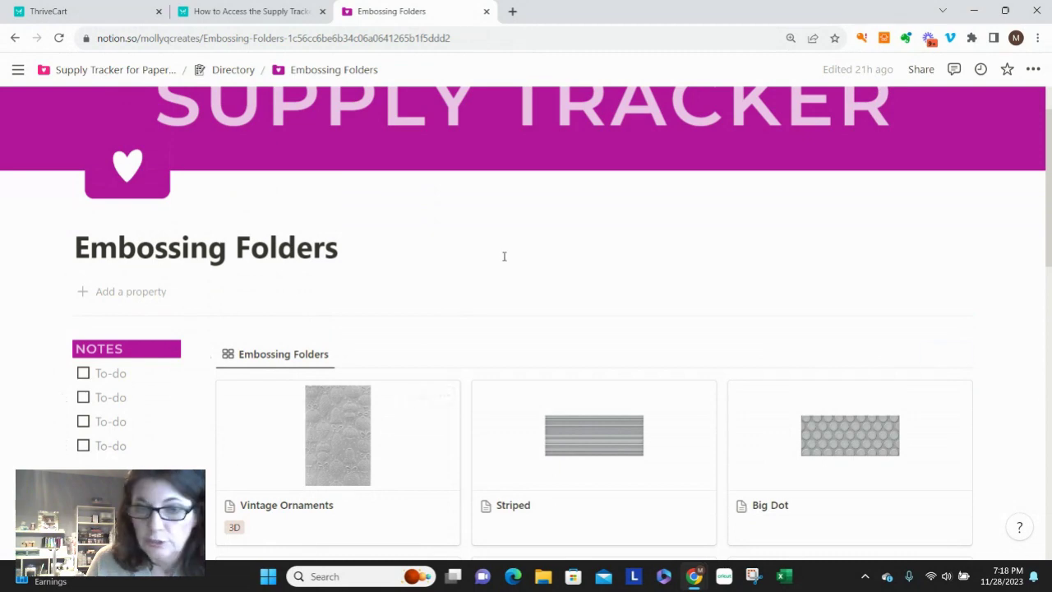
pyautogui.scroll(-10, 504, 256)
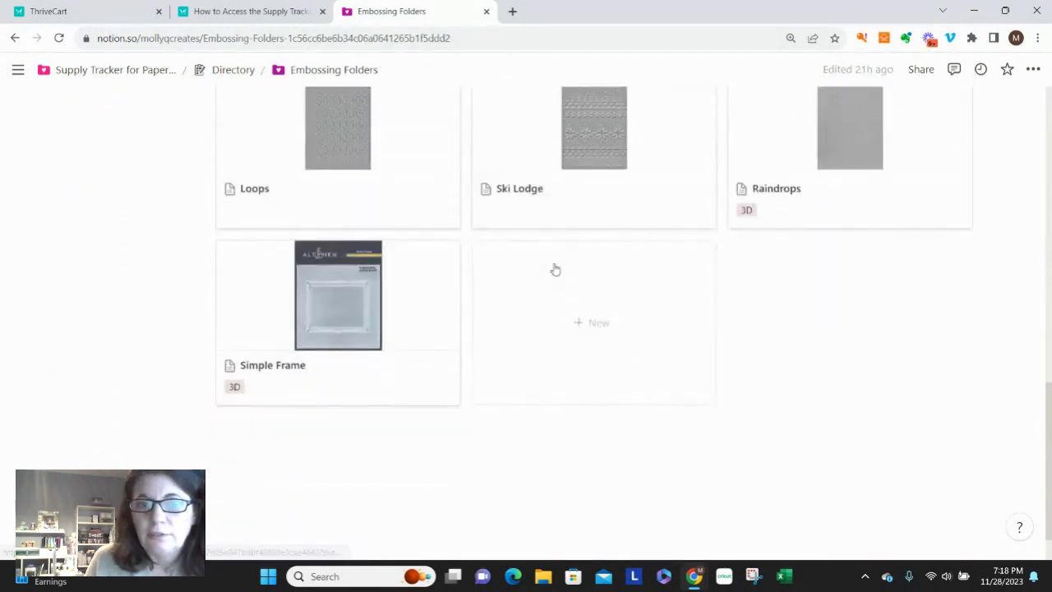
pyautogui.scroll(7, 555, 270)
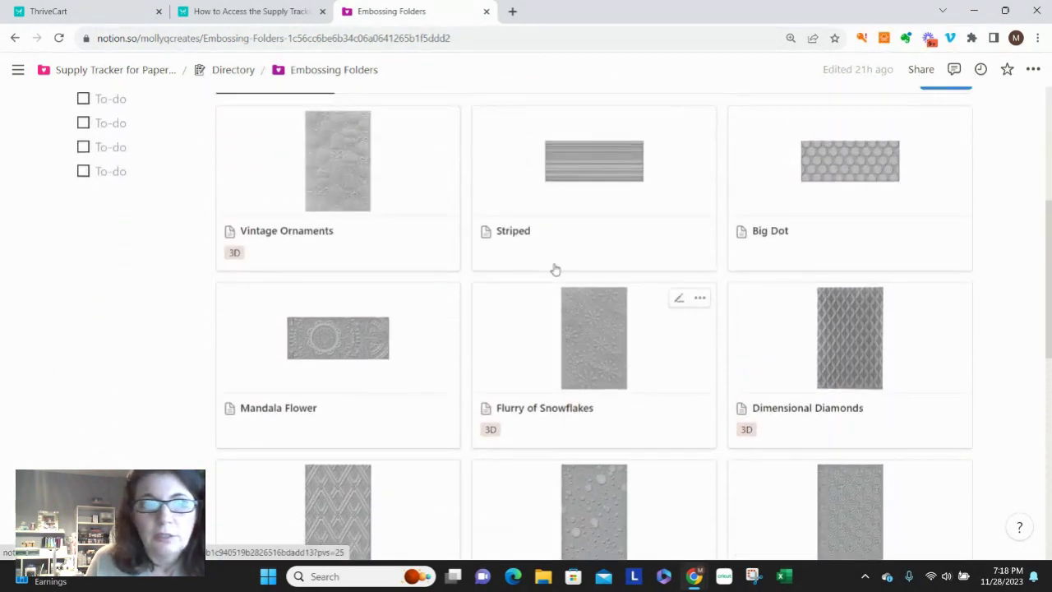
pyautogui.scroll(1, 323, 360)
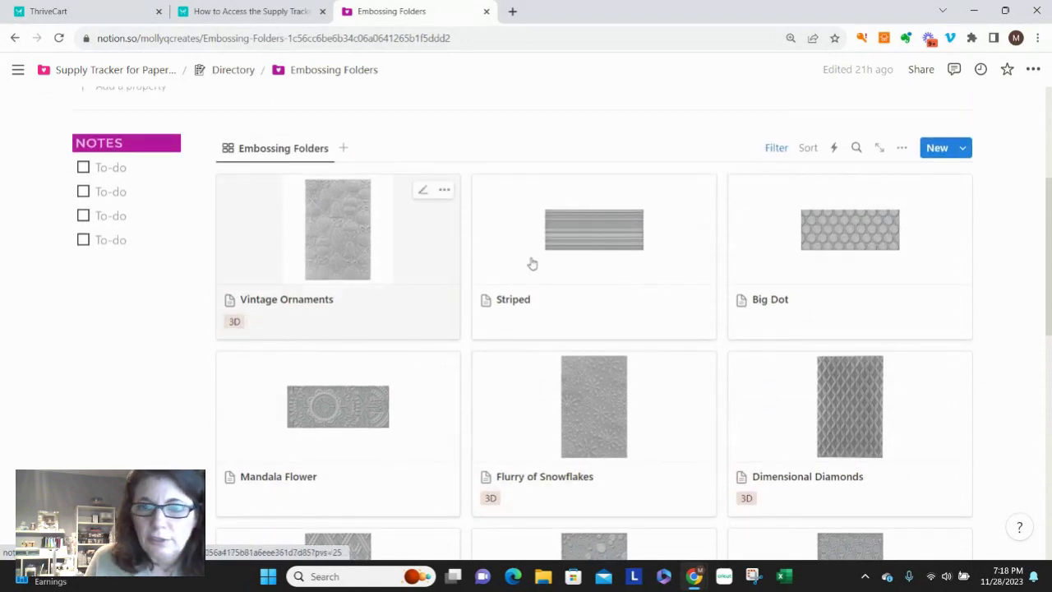
pyautogui.scroll(2, 601, 294)
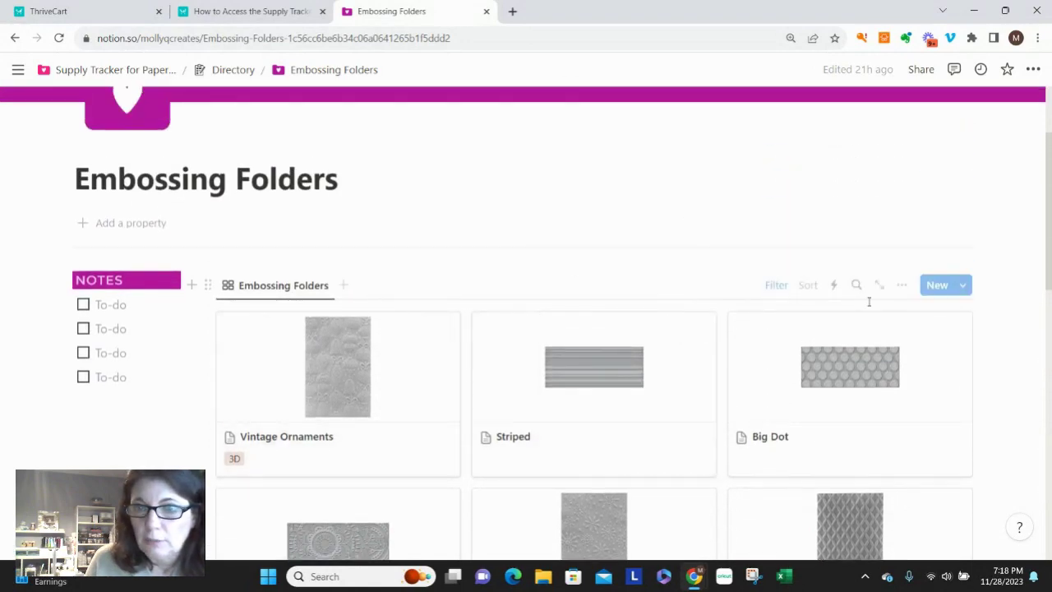
pyautogui.click(901, 284)
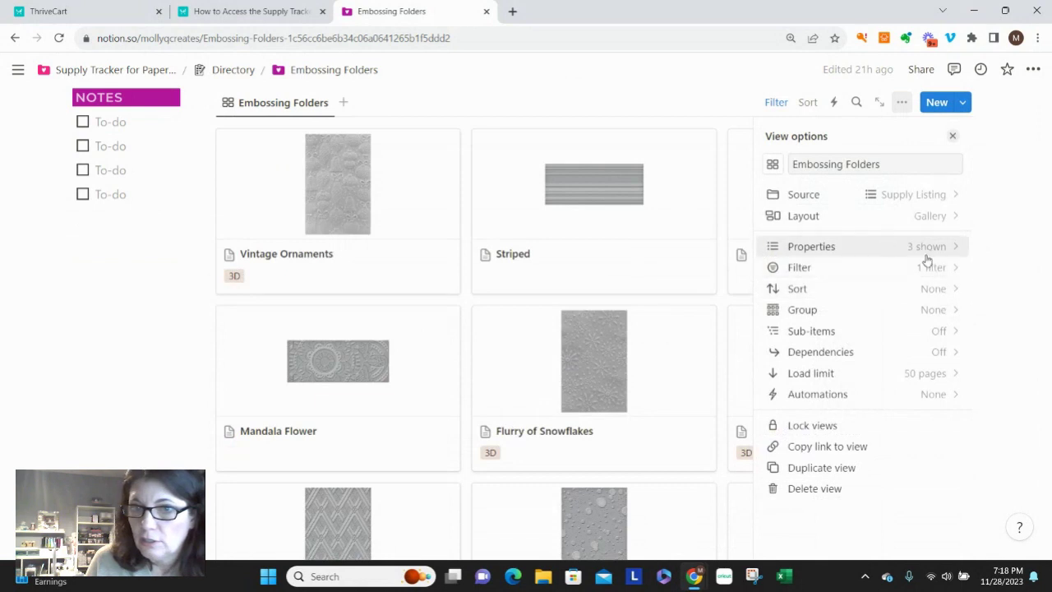
pyautogui.click(927, 253)
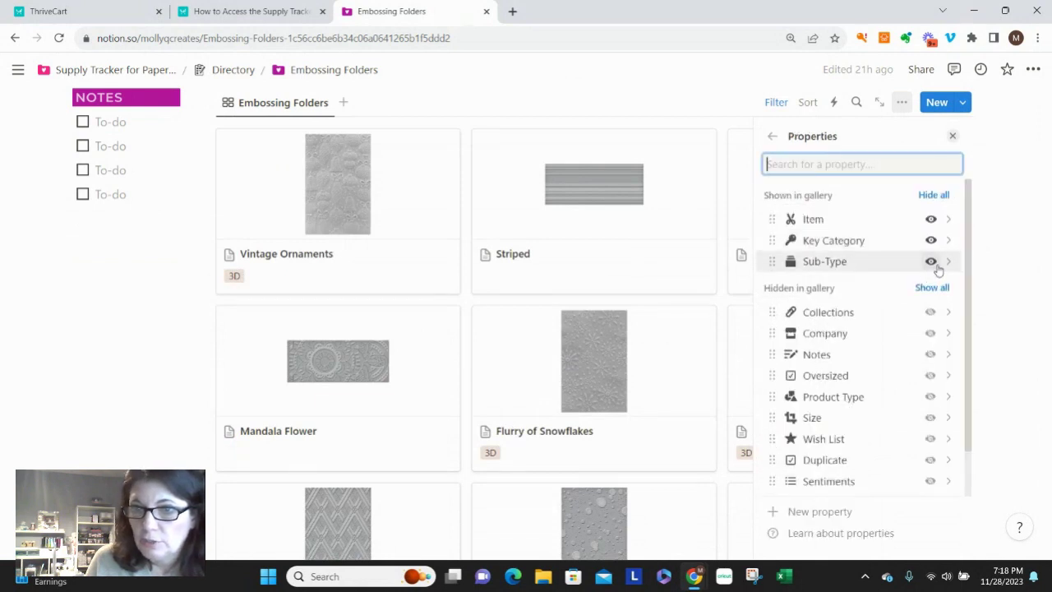
pyautogui.click(930, 262)
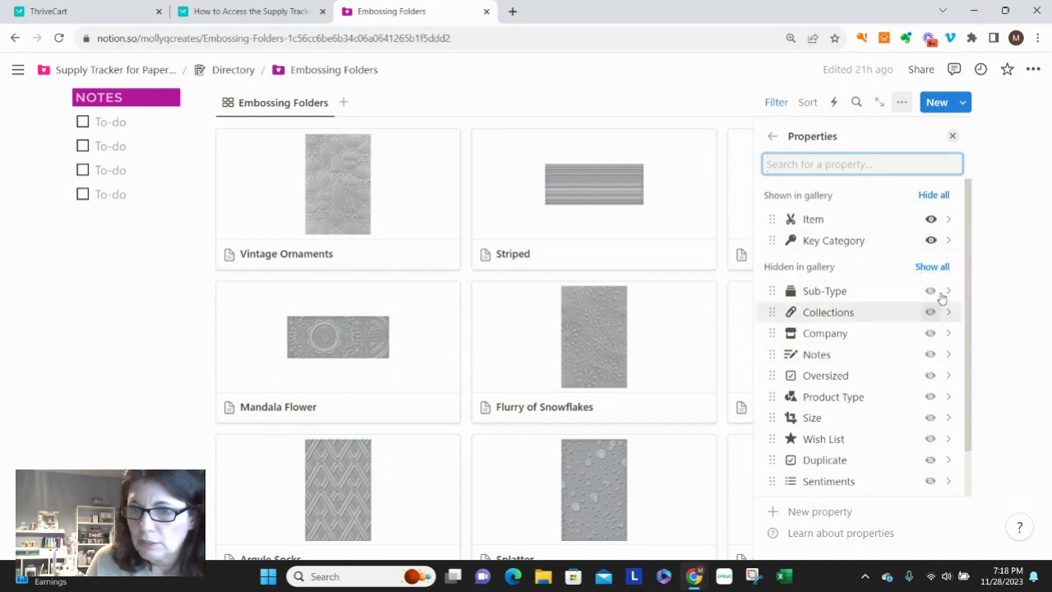
pyautogui.click(931, 291)
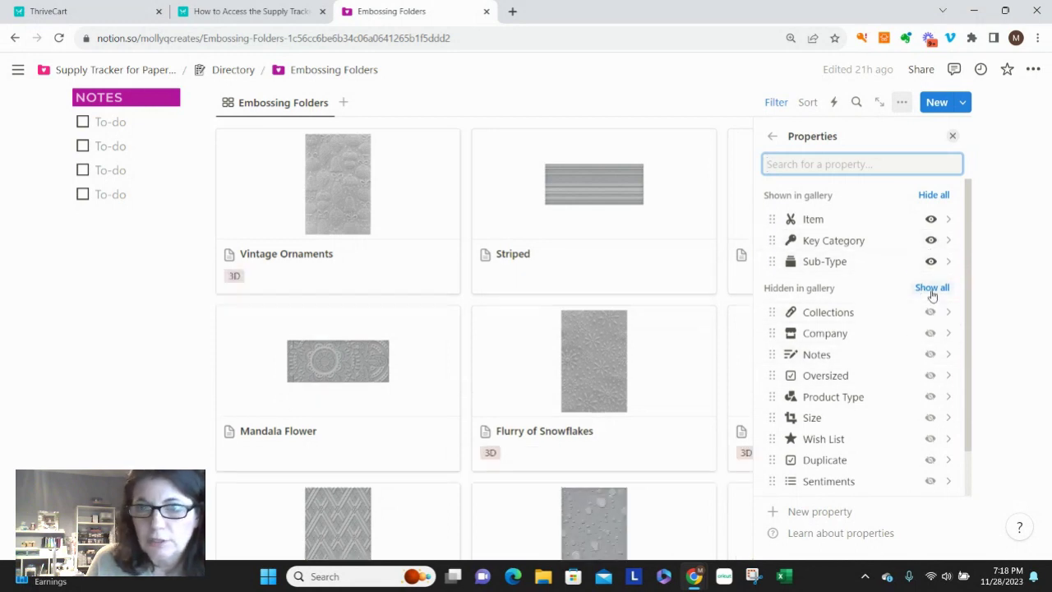
pyautogui.click(931, 241)
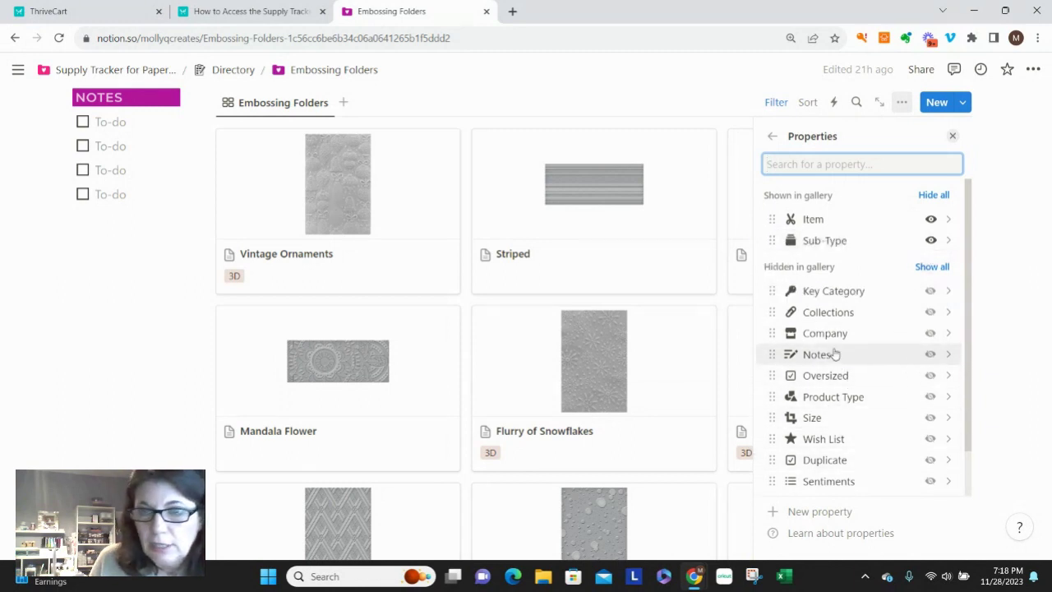
pyautogui.scroll(-1, 871, 293)
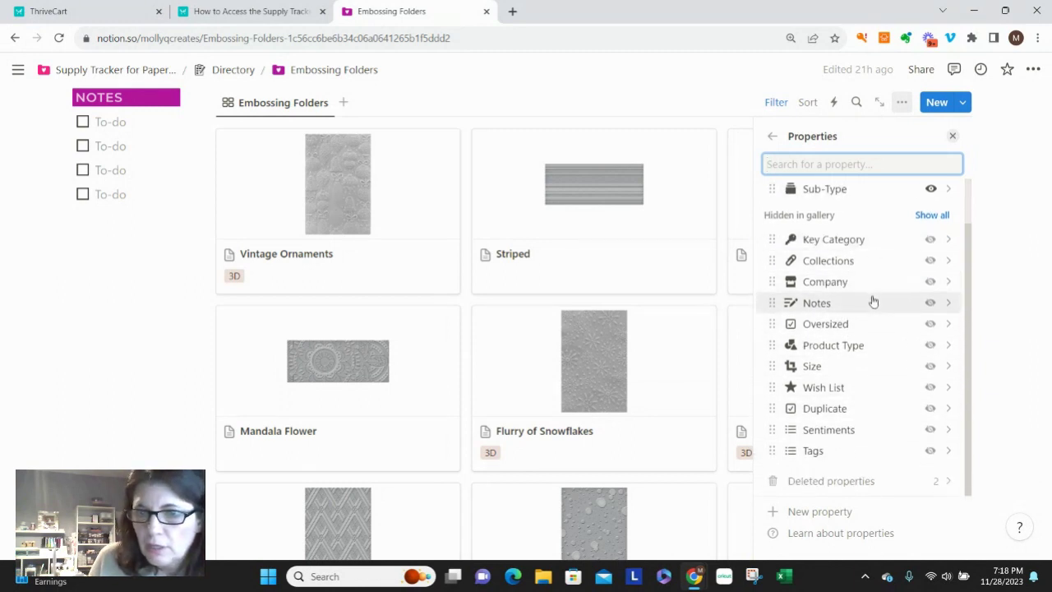
pyautogui.click(145, 301)
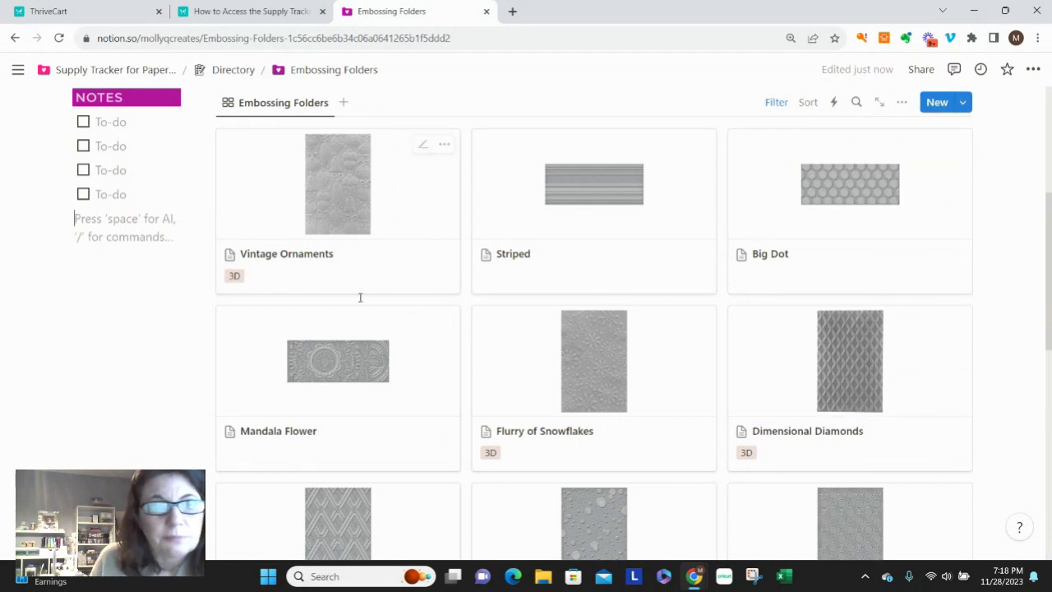
# Step: Turn off Fit image in the gallery layout of the Embossing Folders page
pyautogui.scroll(-2, 467, 203)
pyautogui.scroll(-5, 467, 206)
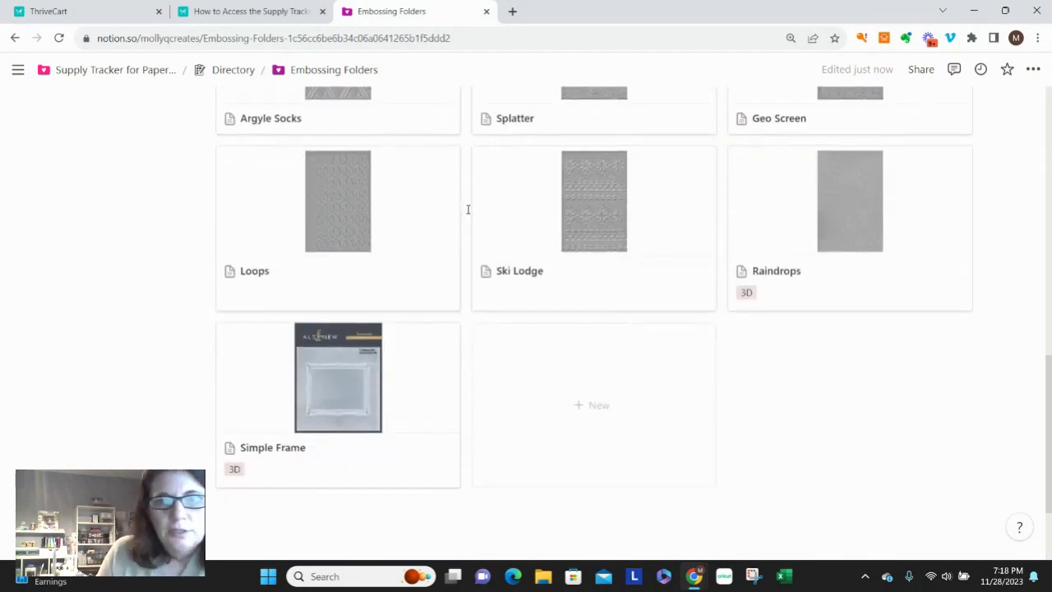
pyautogui.scroll(8, 803, 317)
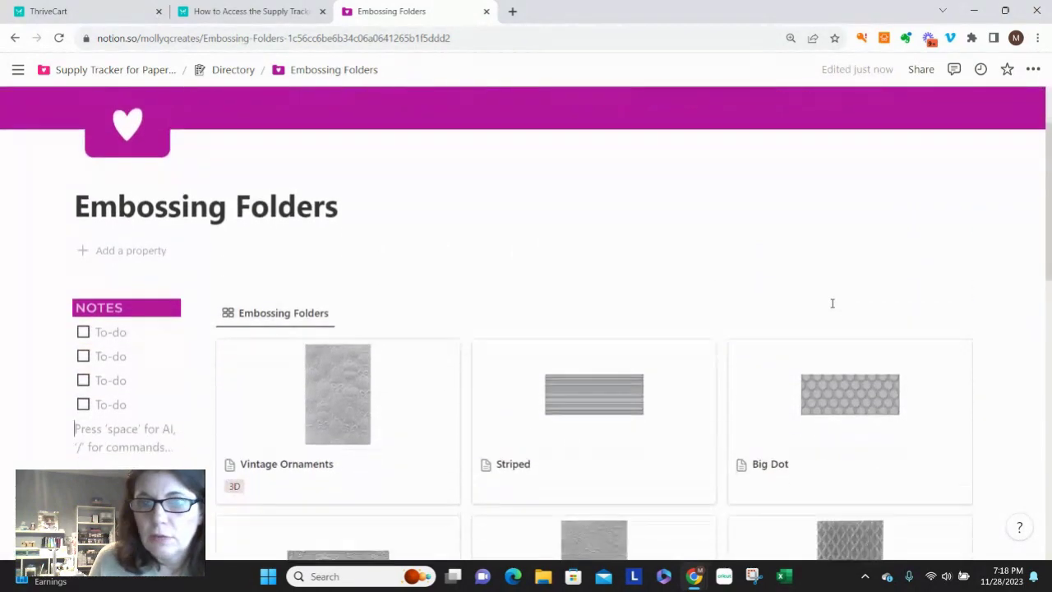
pyautogui.click(907, 314)
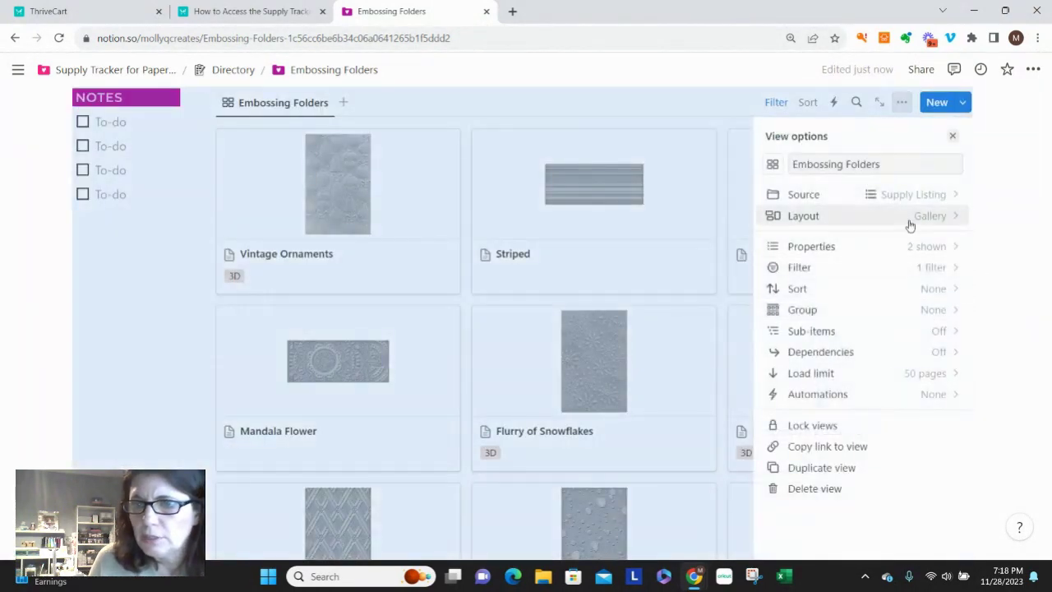
pyautogui.click(930, 222)
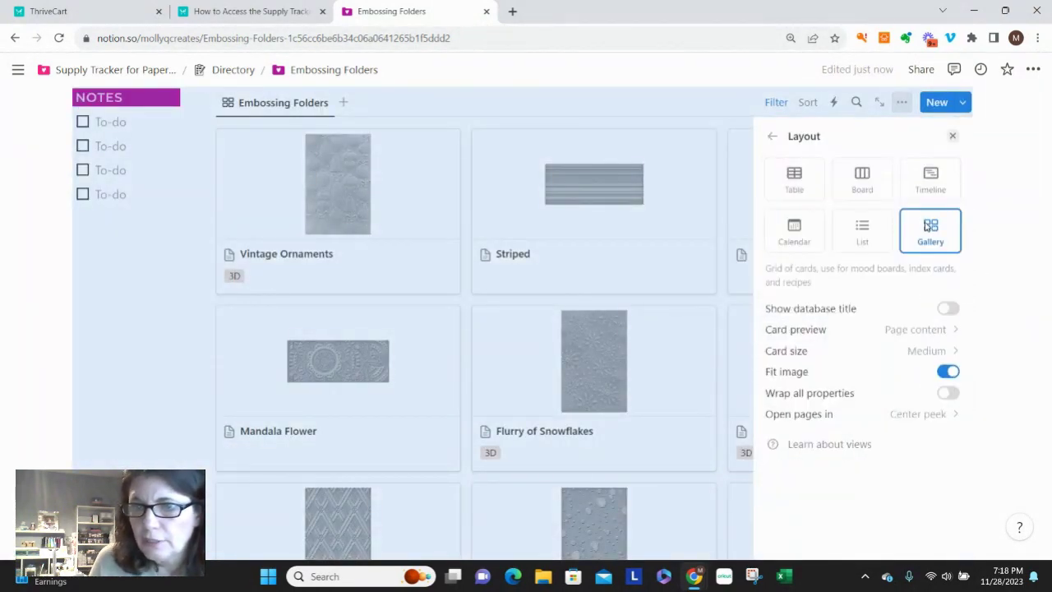
pyautogui.click(948, 374)
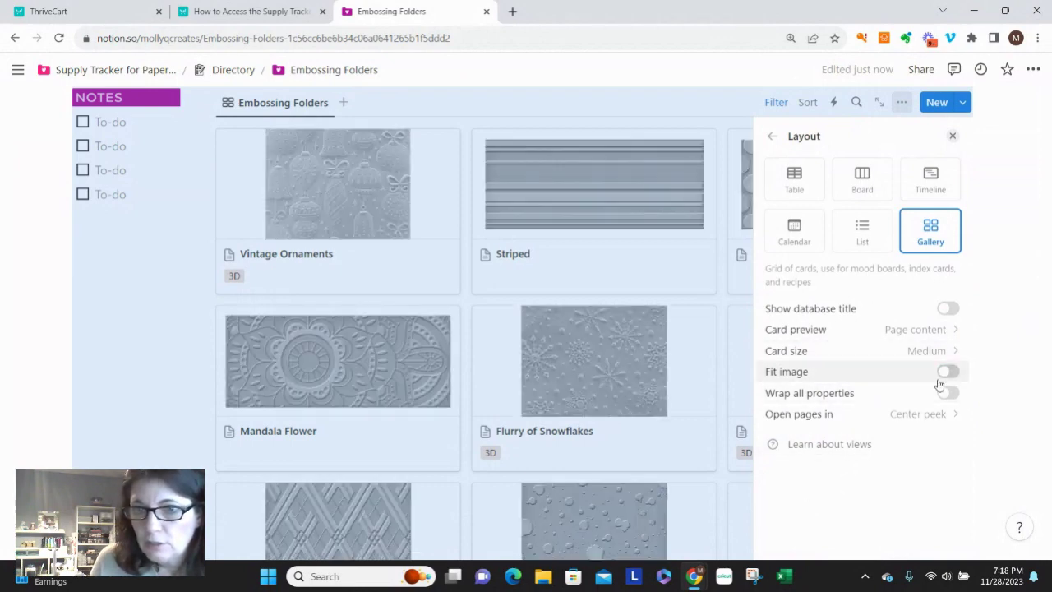
pyautogui.click(164, 329)
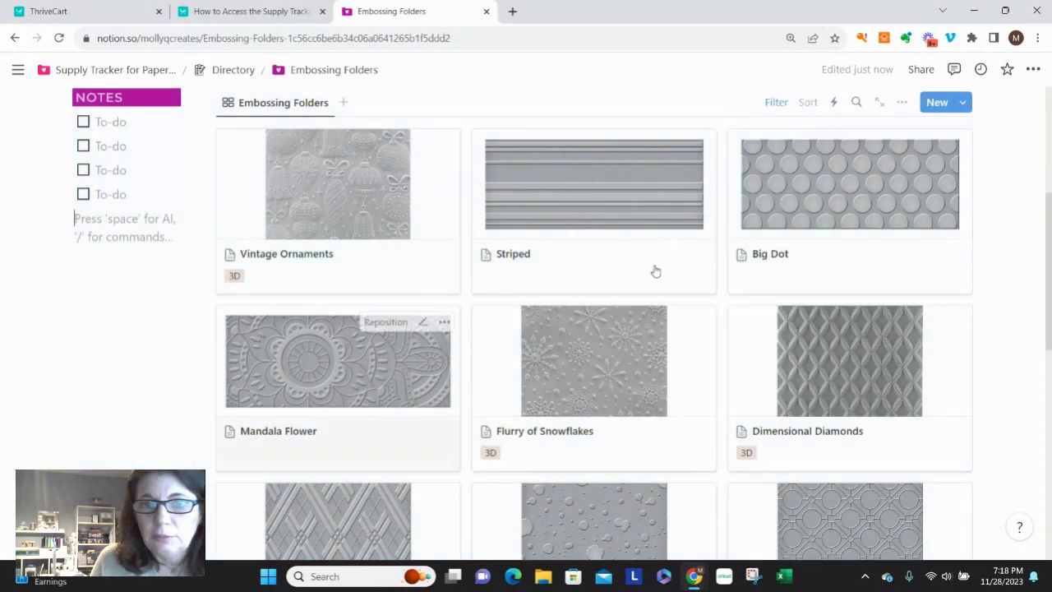
# Step: Start repositioning the preview image on the Simple Frame card without saving a new position
pyautogui.scroll(-6, 805, 280)
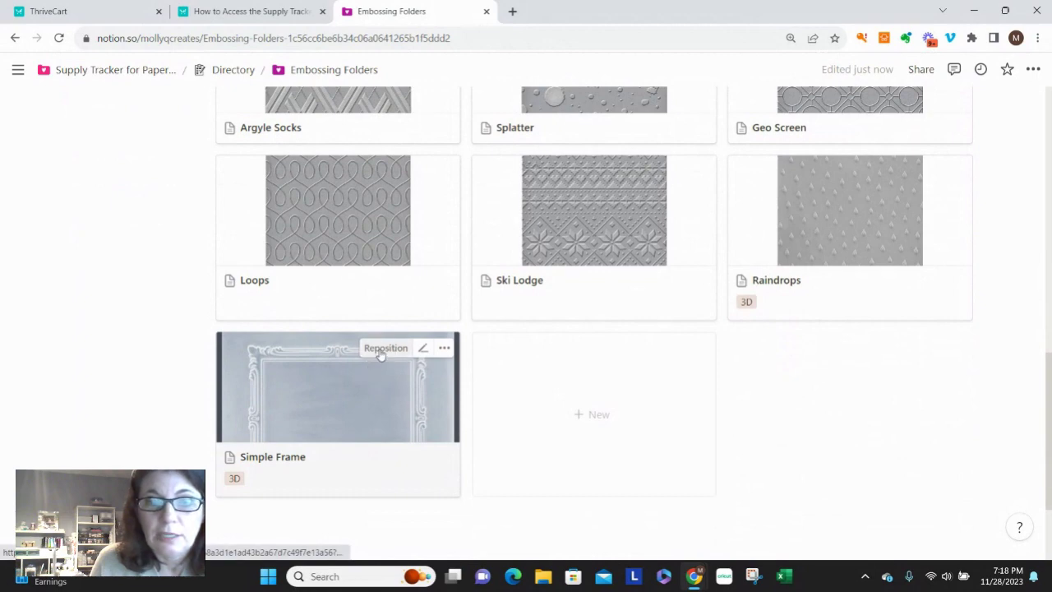
pyautogui.click(383, 348)
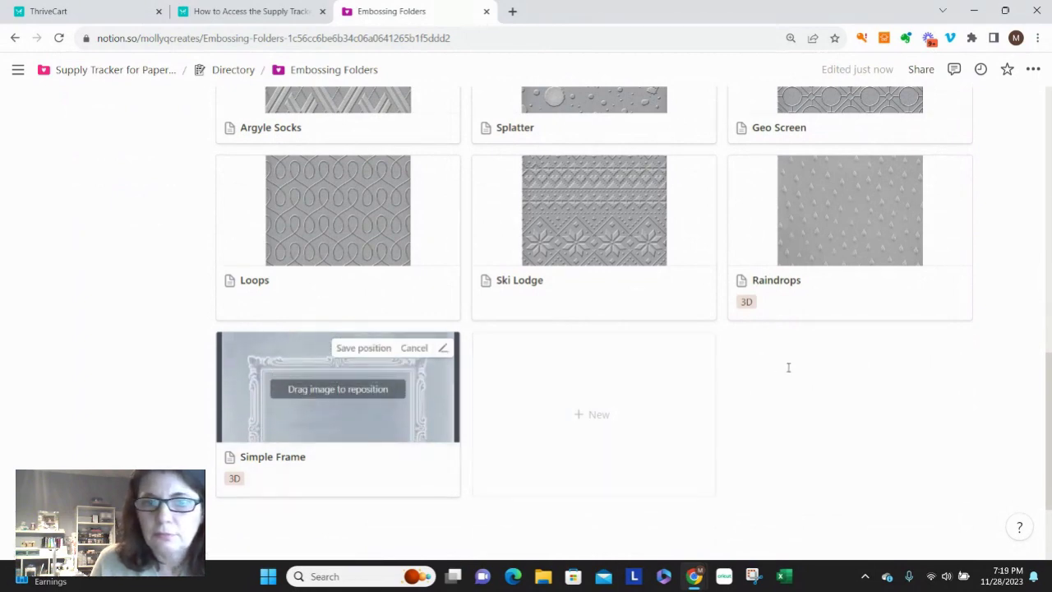
pyautogui.scroll(10, 788, 368)
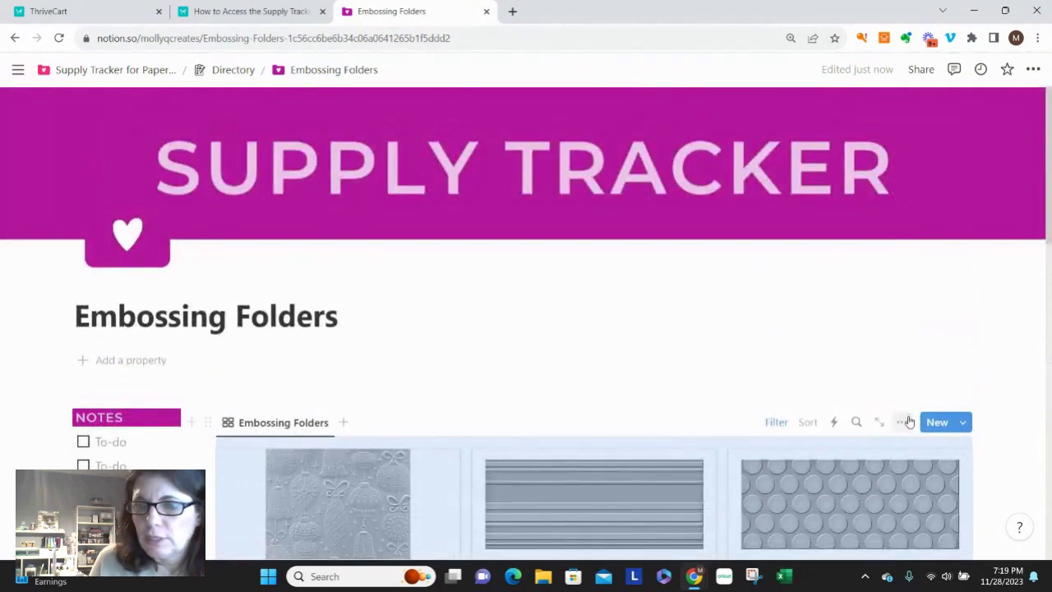
# Step: Turn Fit image back on in the gallery layout of the Embossing Folders page
pyautogui.click(904, 422)
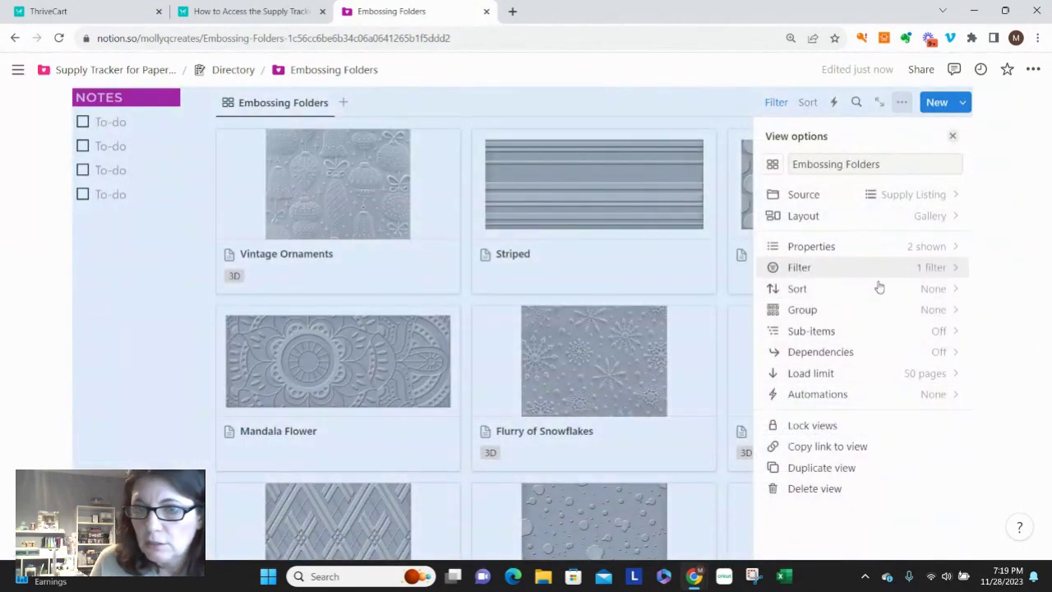
pyautogui.click(944, 216)
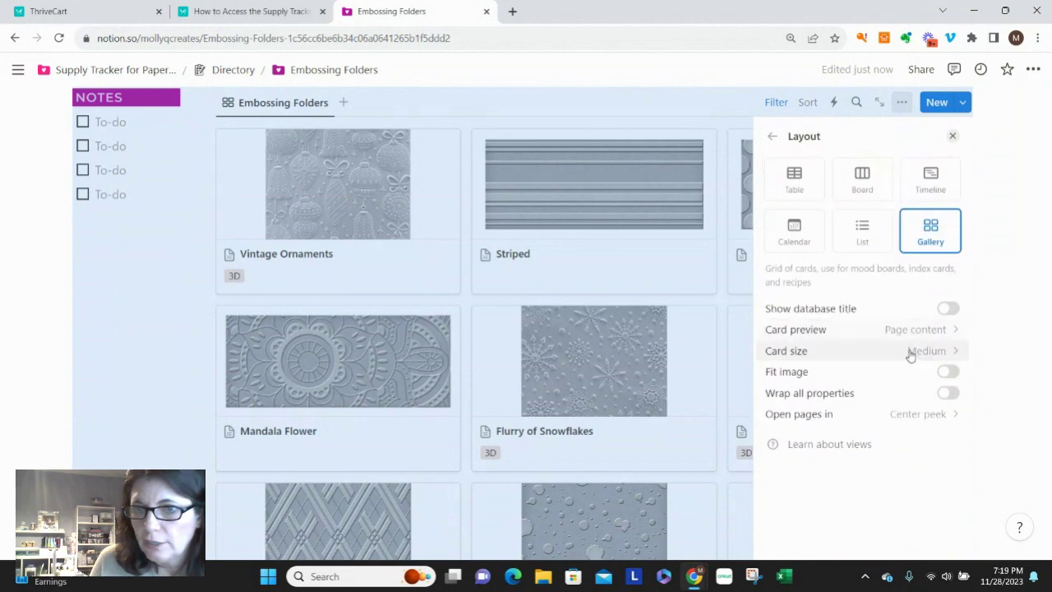
pyautogui.click(948, 372)
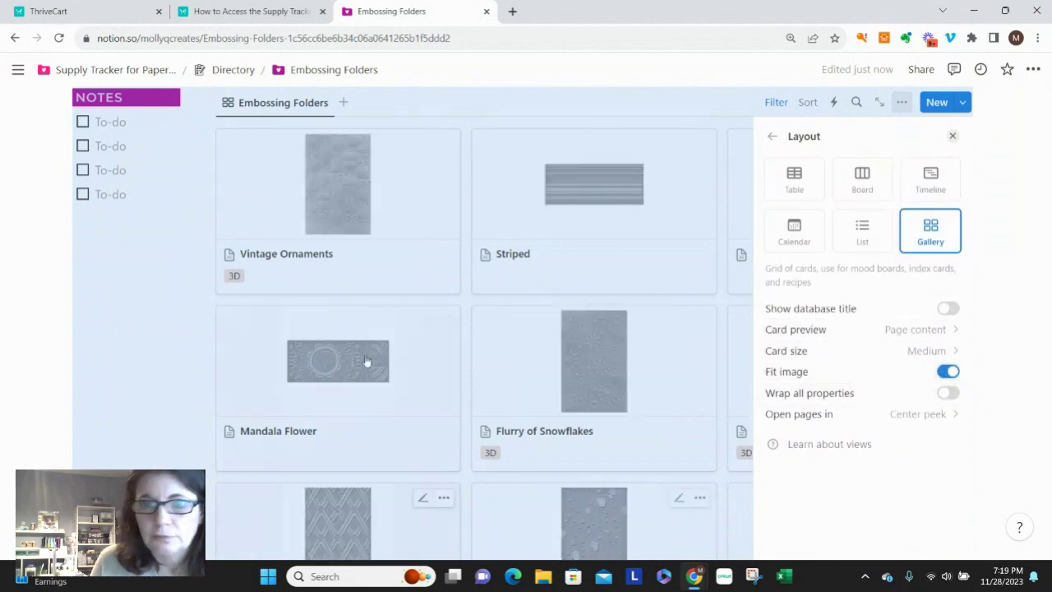
pyautogui.click(181, 282)
pyautogui.scroll(3, 475, 142)
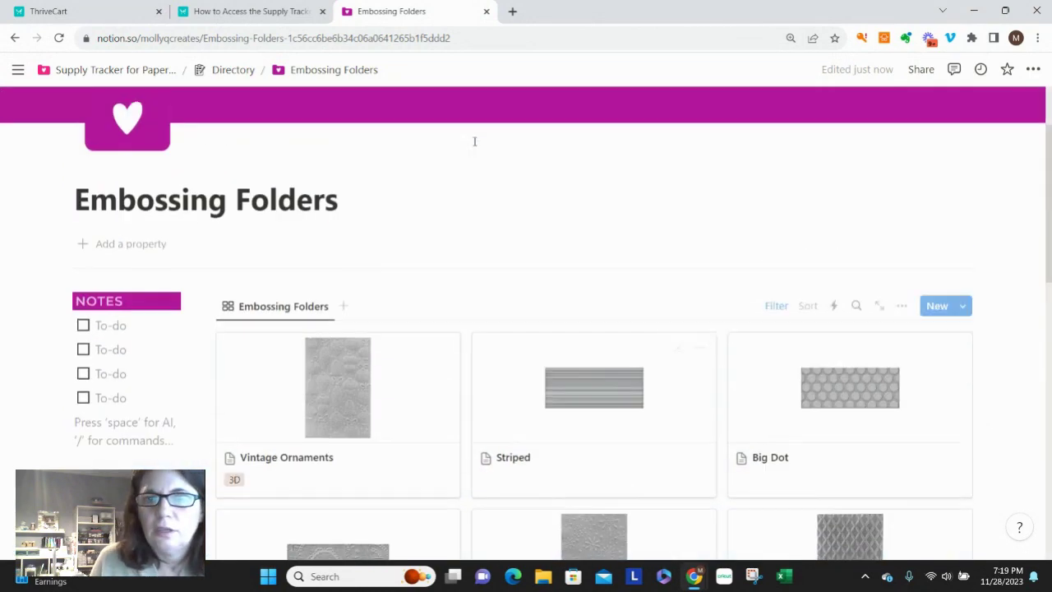
pyautogui.scroll(3, 475, 148)
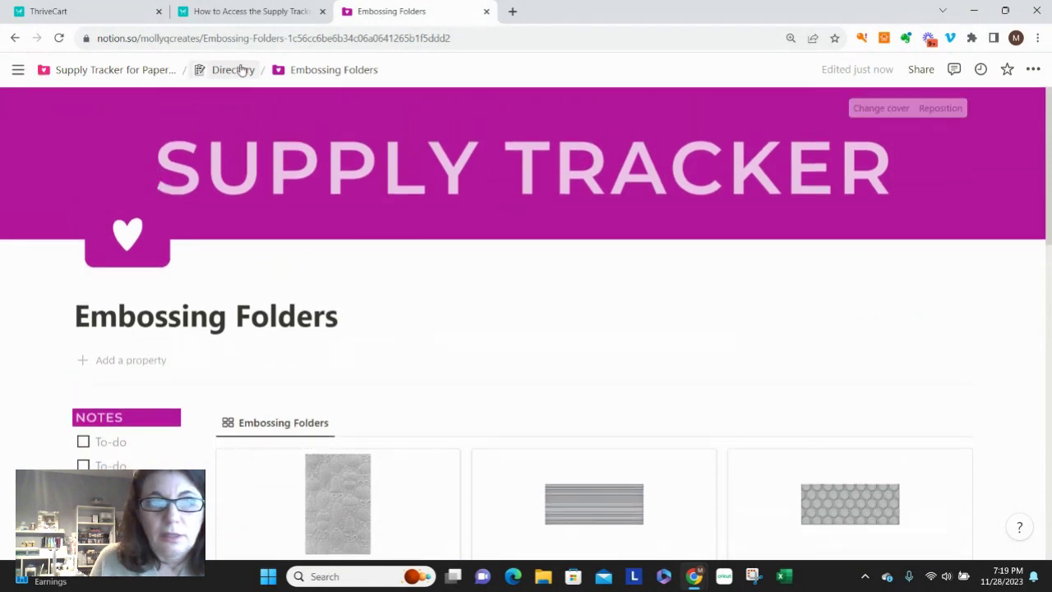
# Step: Return to the Directory and open its Markers page as a full page
pyautogui.click(234, 70)
pyautogui.scroll(-1, 572, 230)
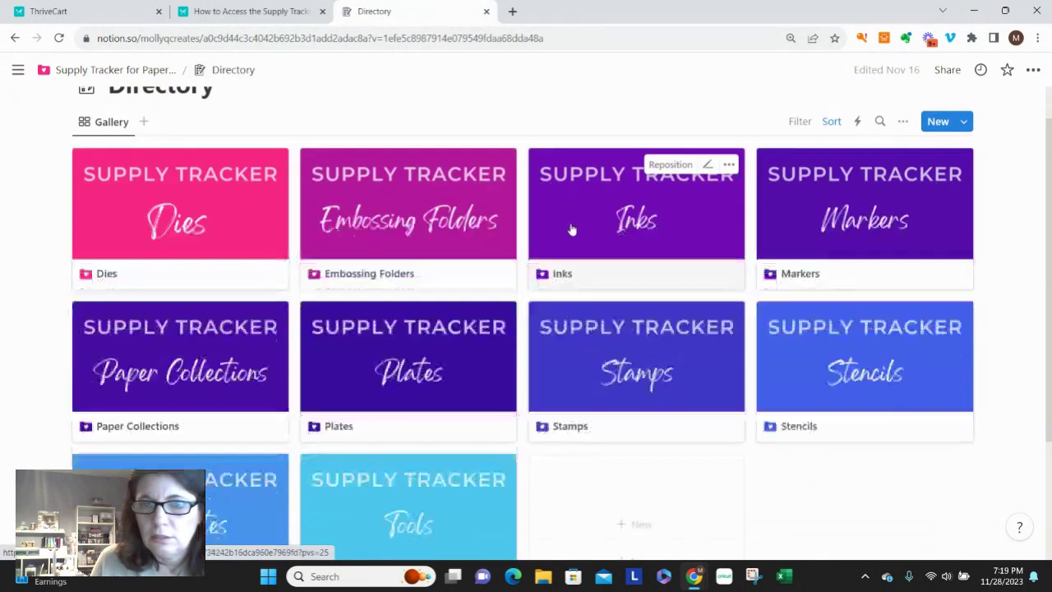
pyautogui.scroll(-2, 572, 229)
pyautogui.scroll(2, 576, 230)
pyautogui.click(662, 385)
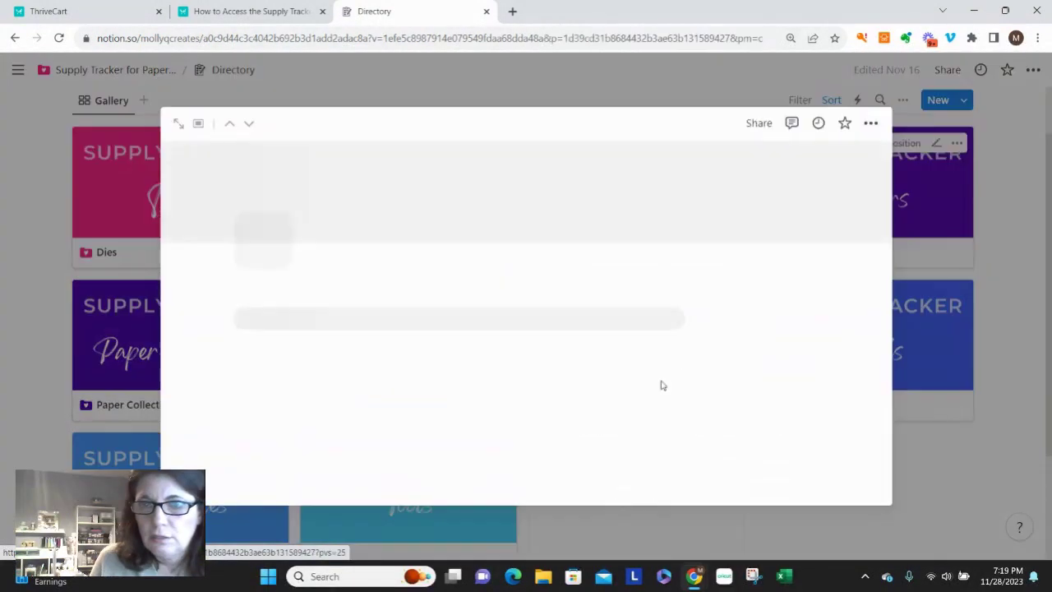
pyautogui.click(179, 123)
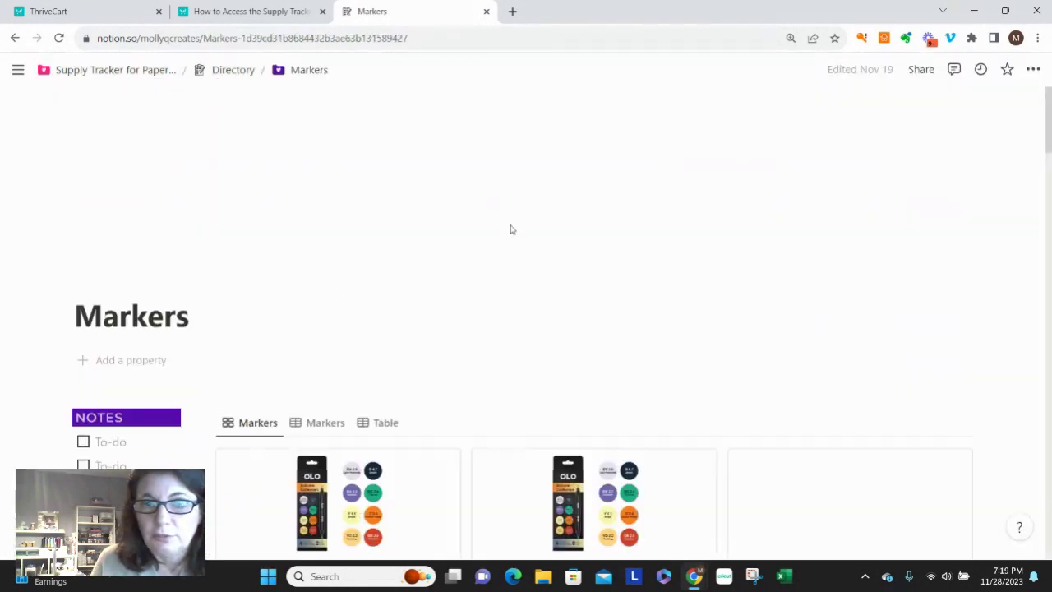
# Step: Examine the preview images and names on the marker cards throughout the Markers gallery
pyautogui.scroll(-3, 630, 211)
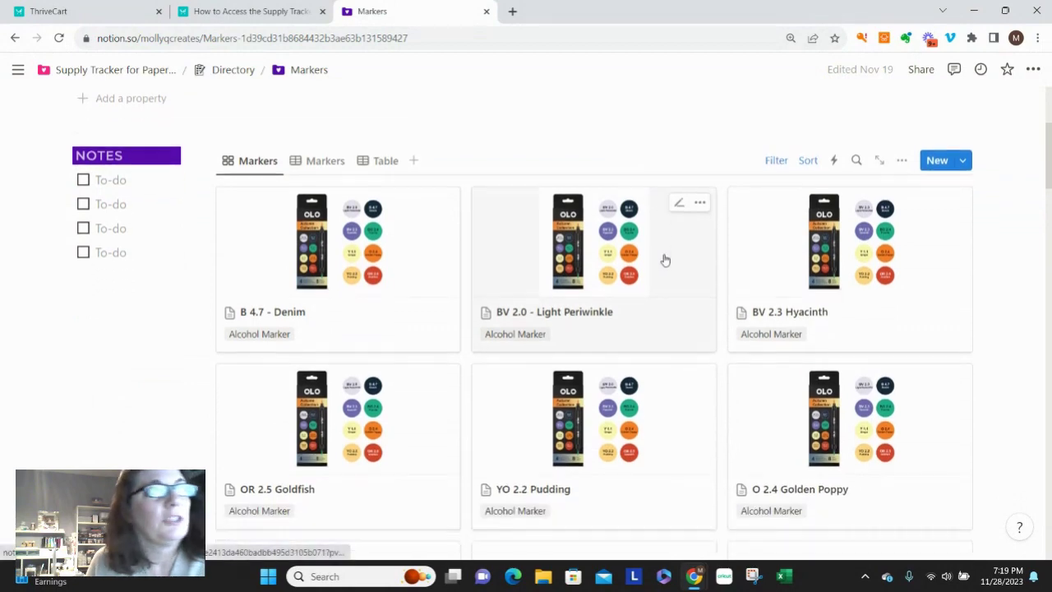
pyautogui.scroll(-4, 666, 260)
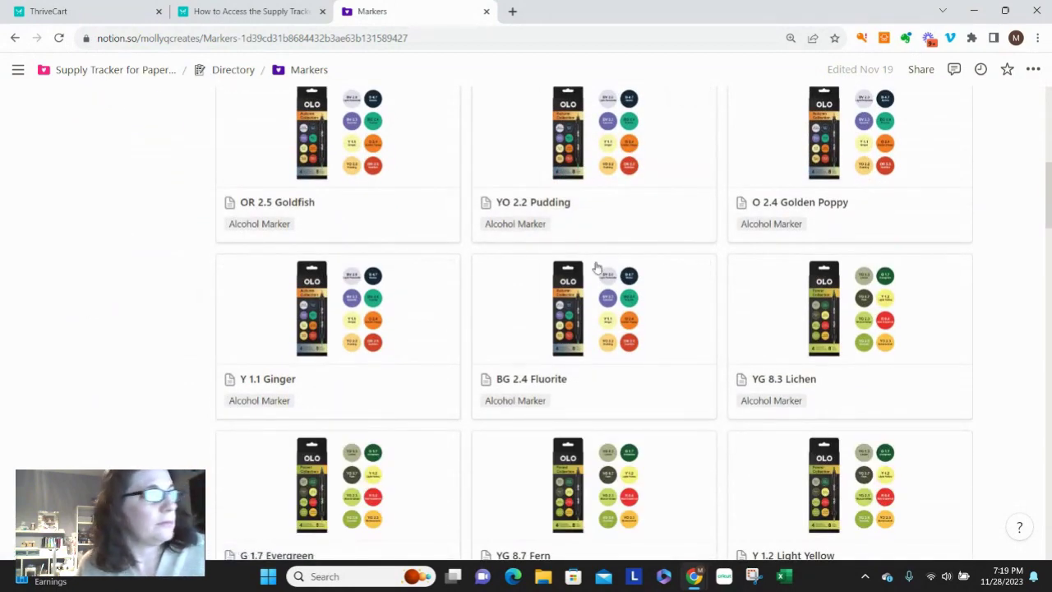
pyautogui.scroll(-2, 567, 317)
pyautogui.scroll(-4, 567, 306)
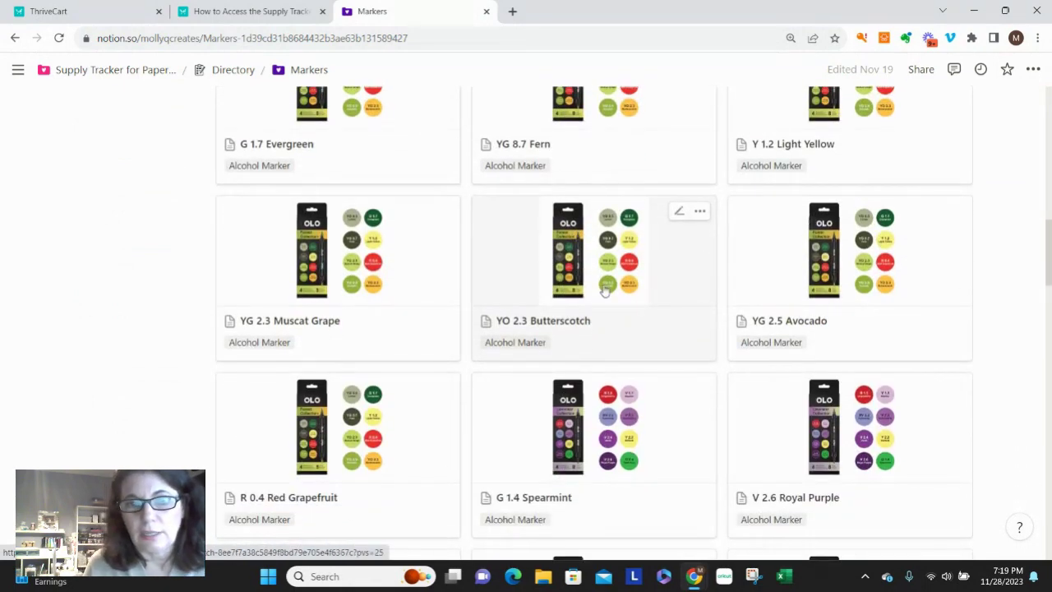
pyautogui.scroll(-6, 477, 257)
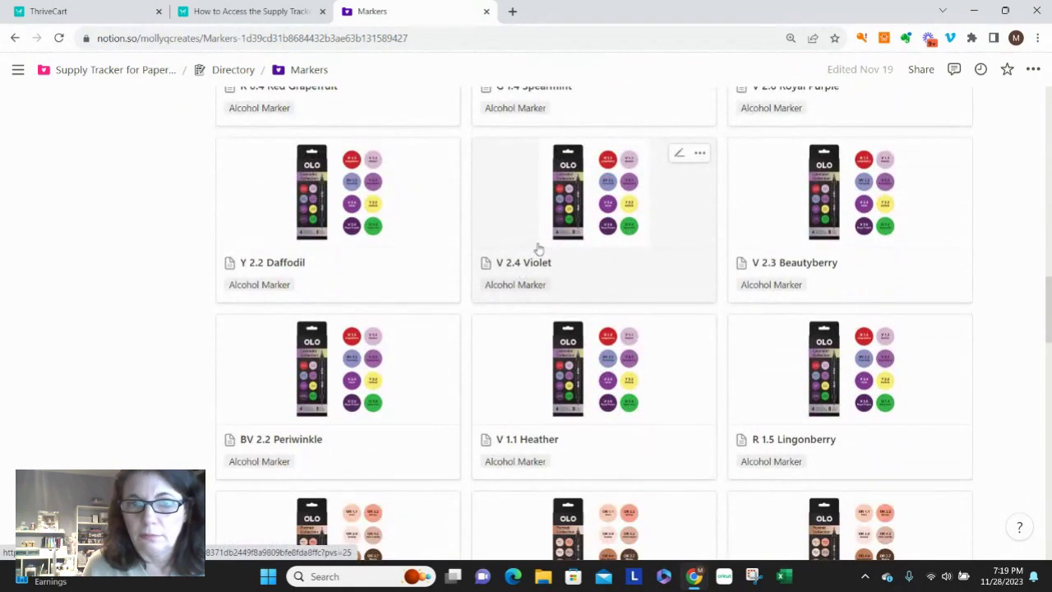
pyautogui.scroll(-9, 538, 248)
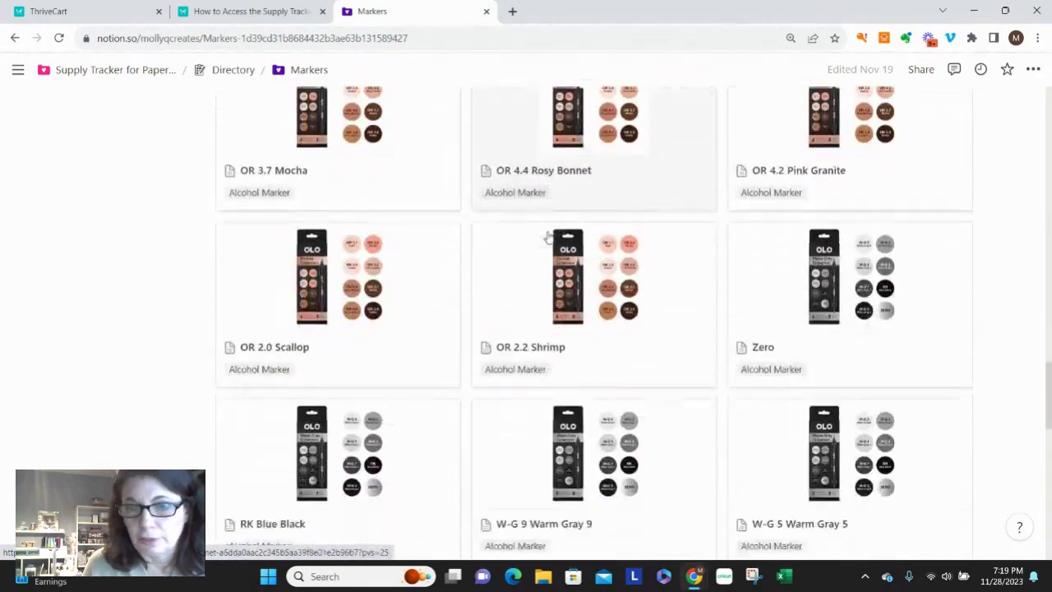
pyautogui.scroll(-5, 559, 249)
pyautogui.scroll(-9, 565, 248)
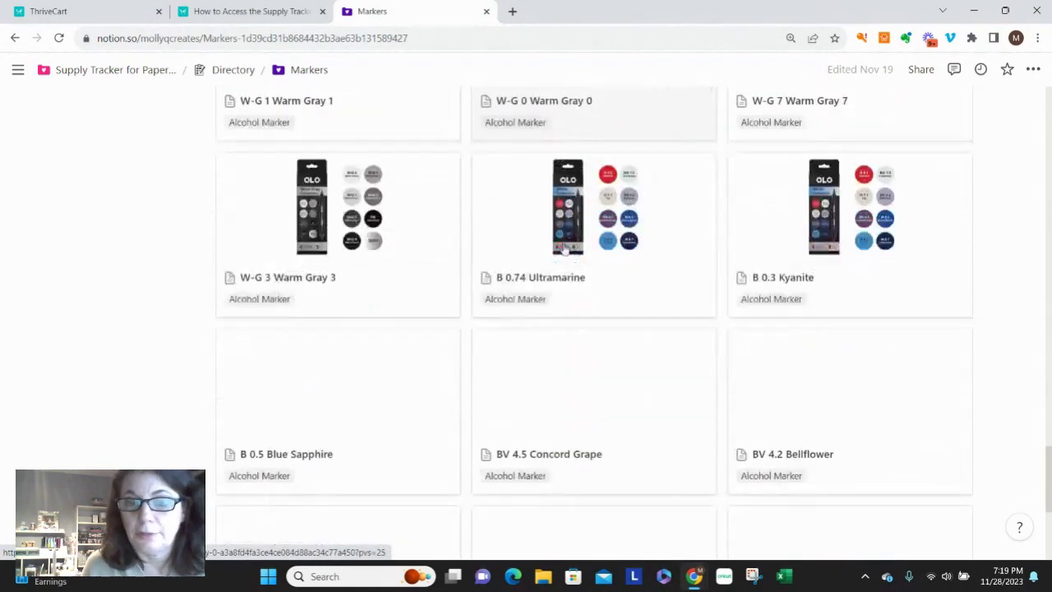
pyautogui.scroll(20, 571, 247)
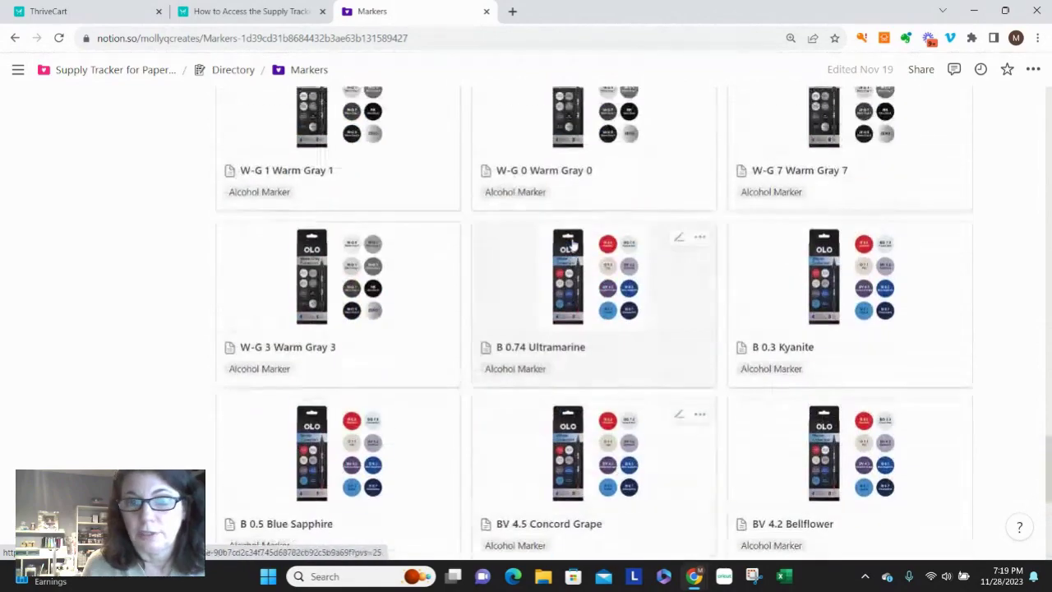
pyautogui.scroll(10, 543, 228)
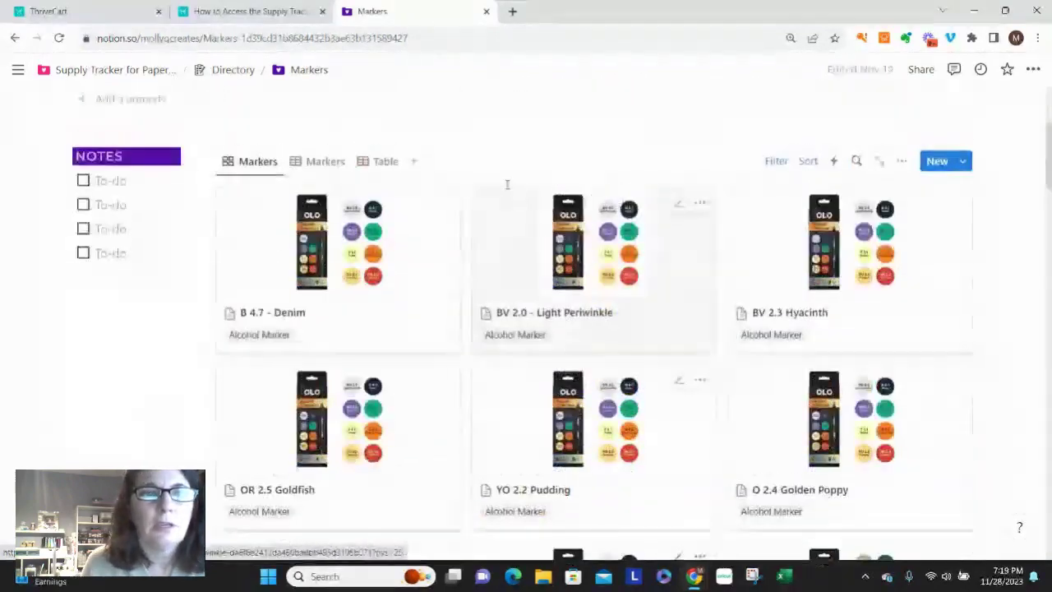
# Step: Go back to the Directory and open its Dies page as a full page
pyautogui.click(232, 70)
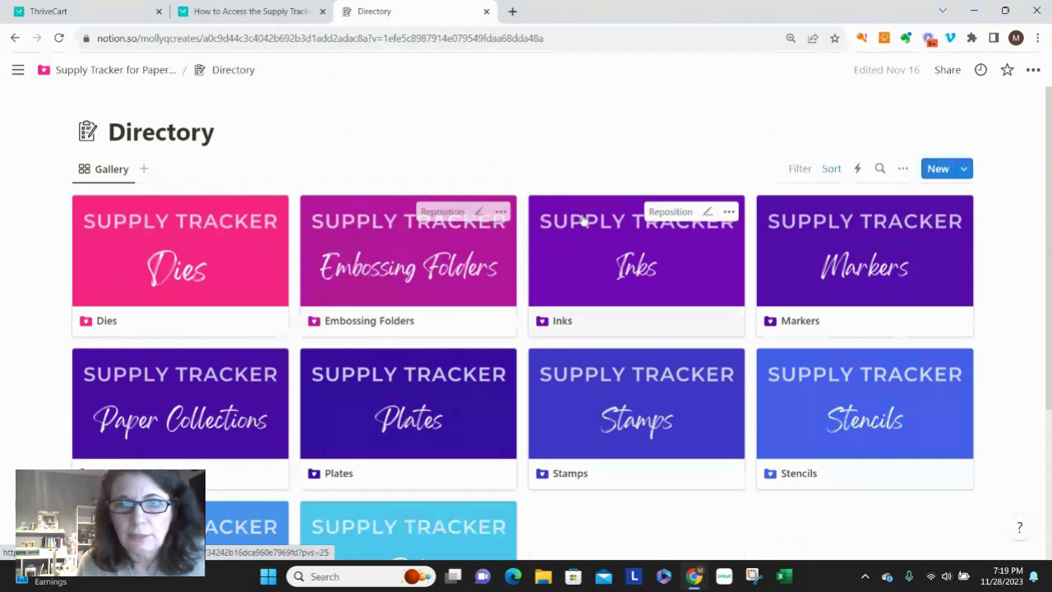
pyautogui.click(172, 275)
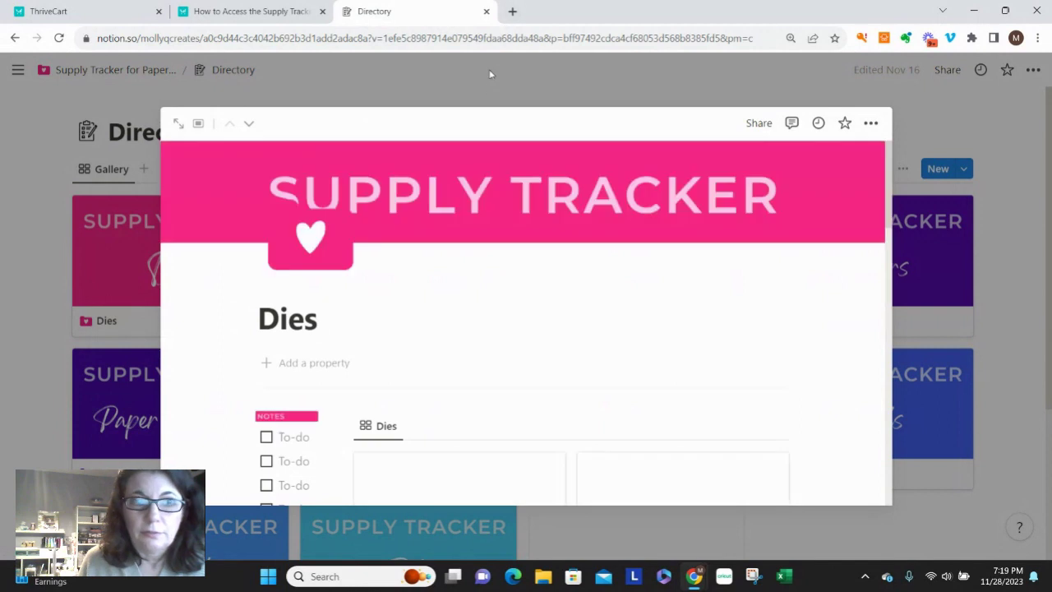
pyautogui.scroll(-1, 383, 401)
pyautogui.scroll(1, 329, 230)
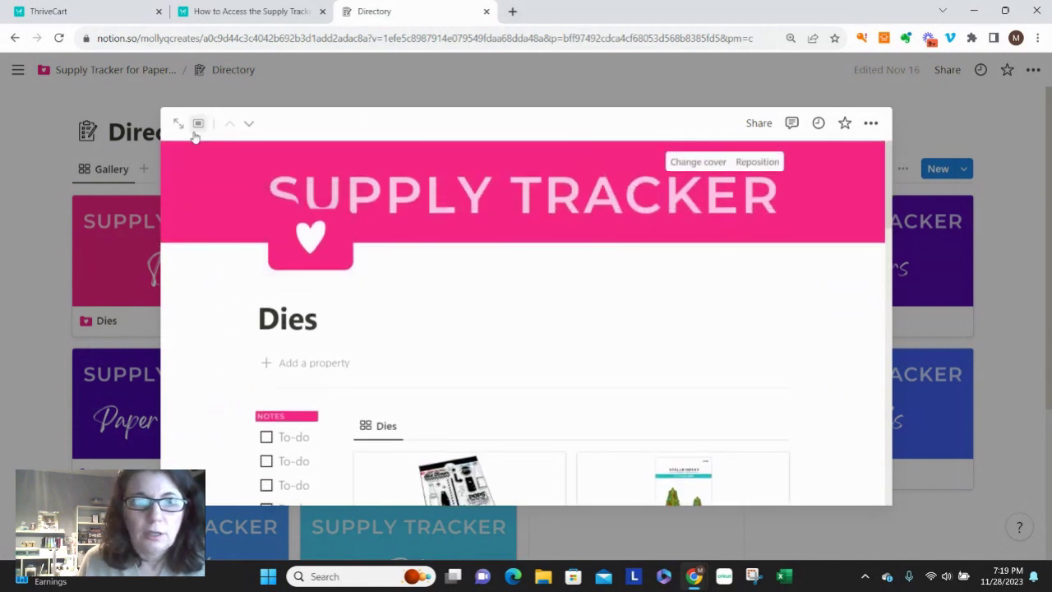
pyautogui.click(176, 125)
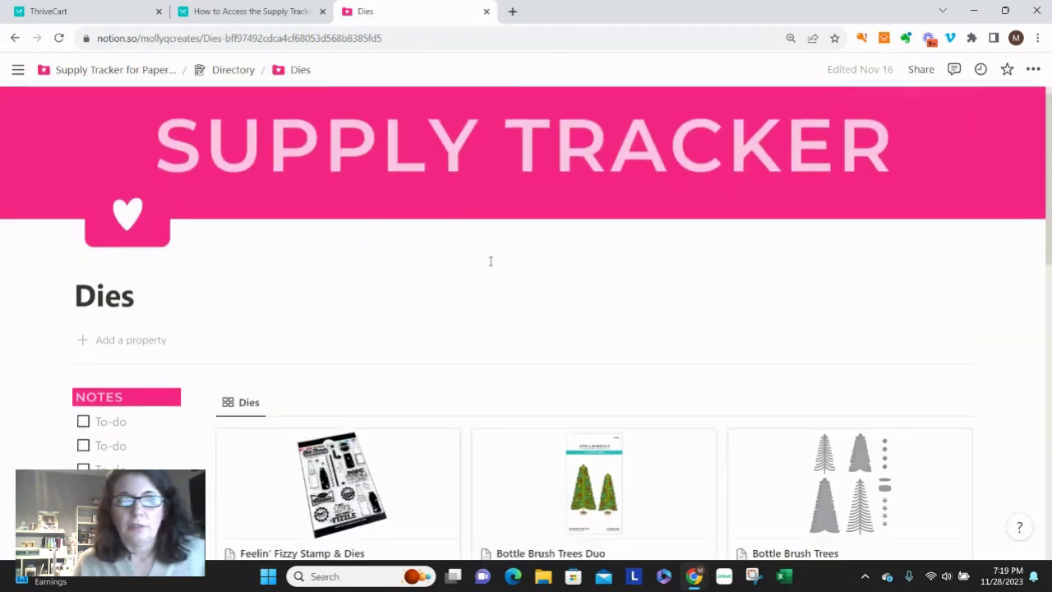
# Step: Review the cards in the Dies gallery and add a new entry titled "Because Trees" at its end
pyautogui.scroll(-3, 485, 255)
pyautogui.scroll(-3, 474, 254)
pyautogui.scroll(6, 493, 219)
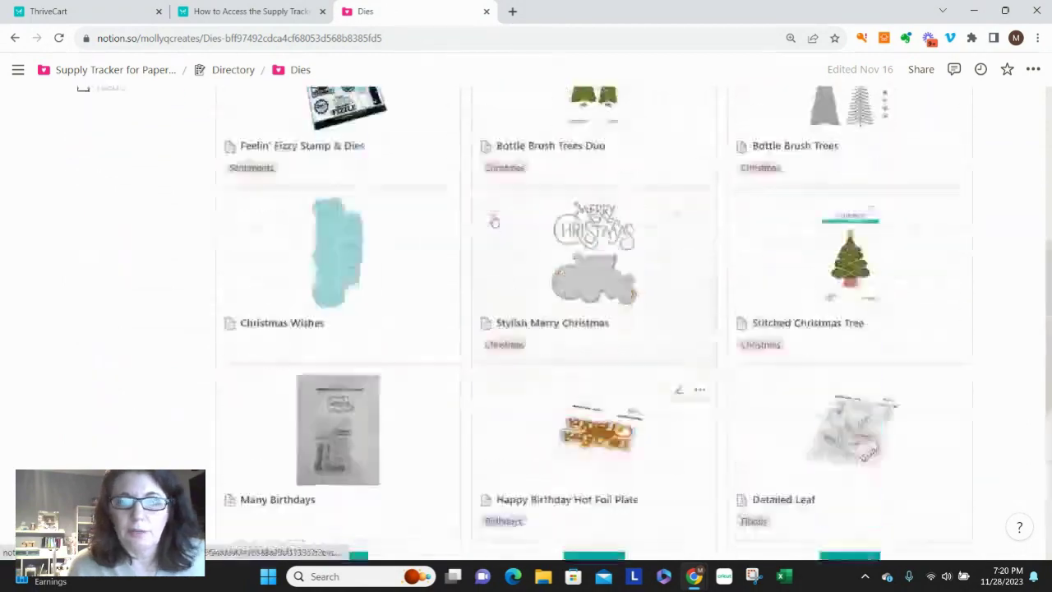
pyautogui.scroll(-8, 504, 316)
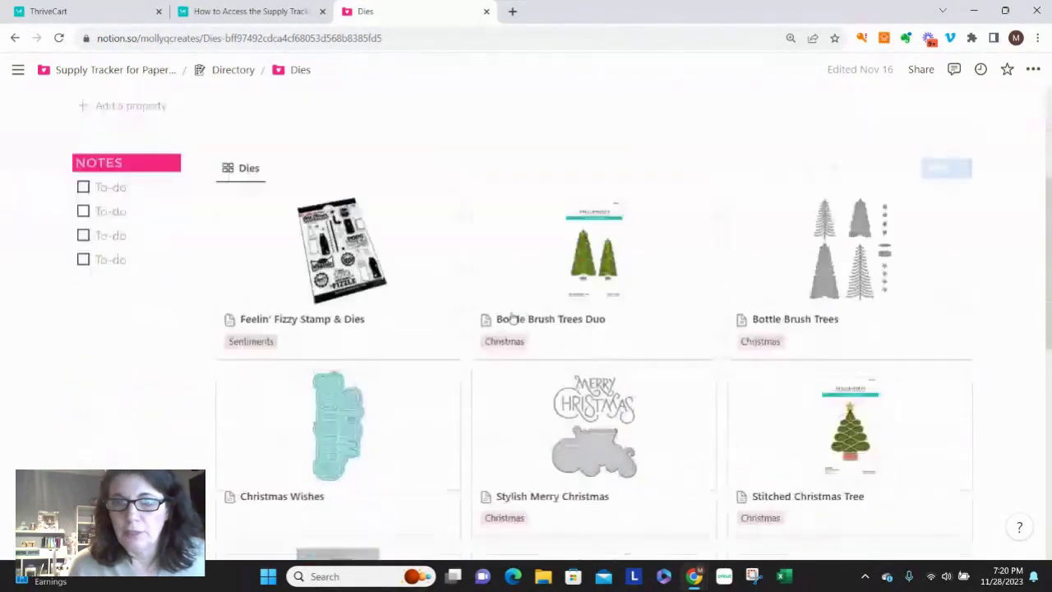
pyautogui.scroll(-3, 504, 317)
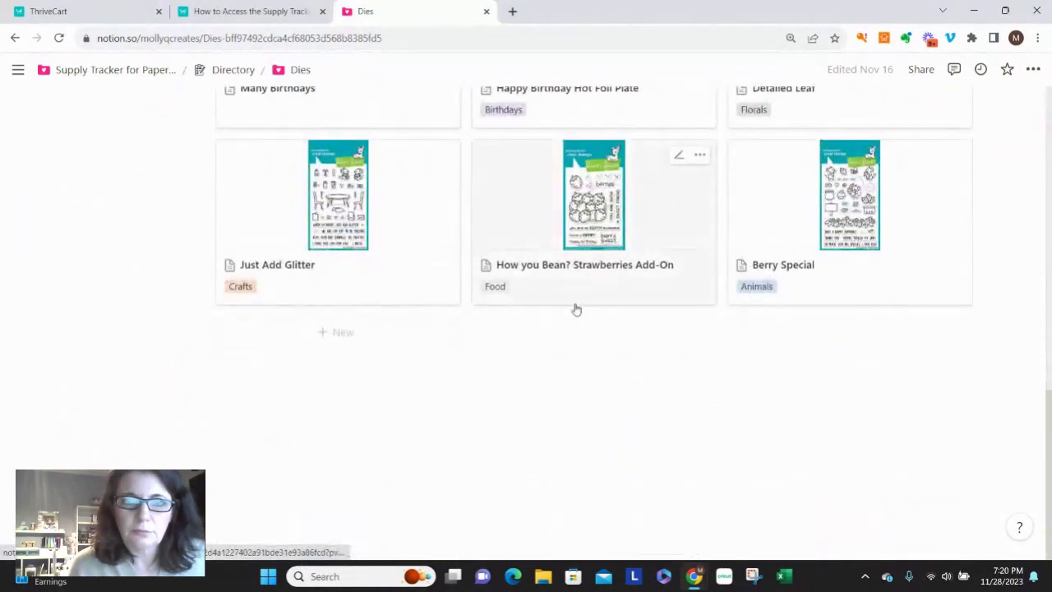
pyautogui.click(323, 334)
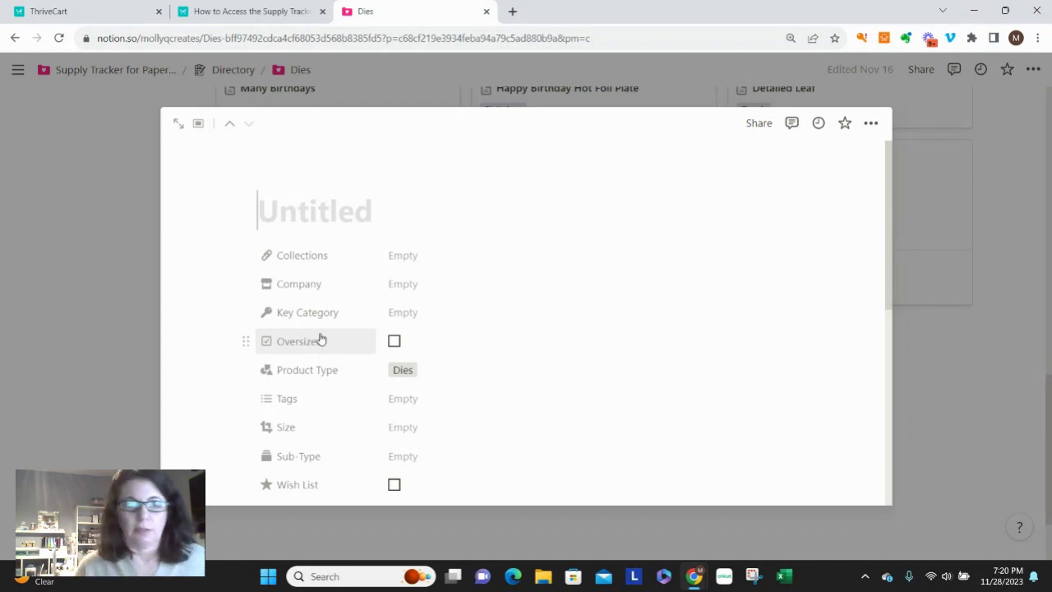
pyautogui.write('Because Trees')
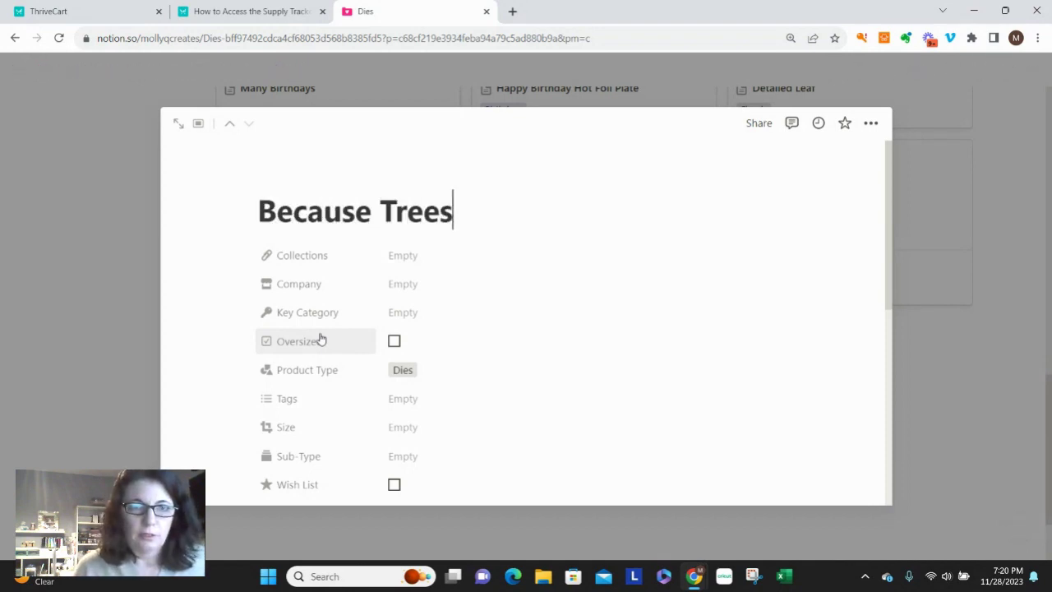
# Step: Set the Because Trees entry's Company to Catherine Pooler and its Key Category to Outdoors / Travel, leaving Collections empty
pyautogui.press('Tab')
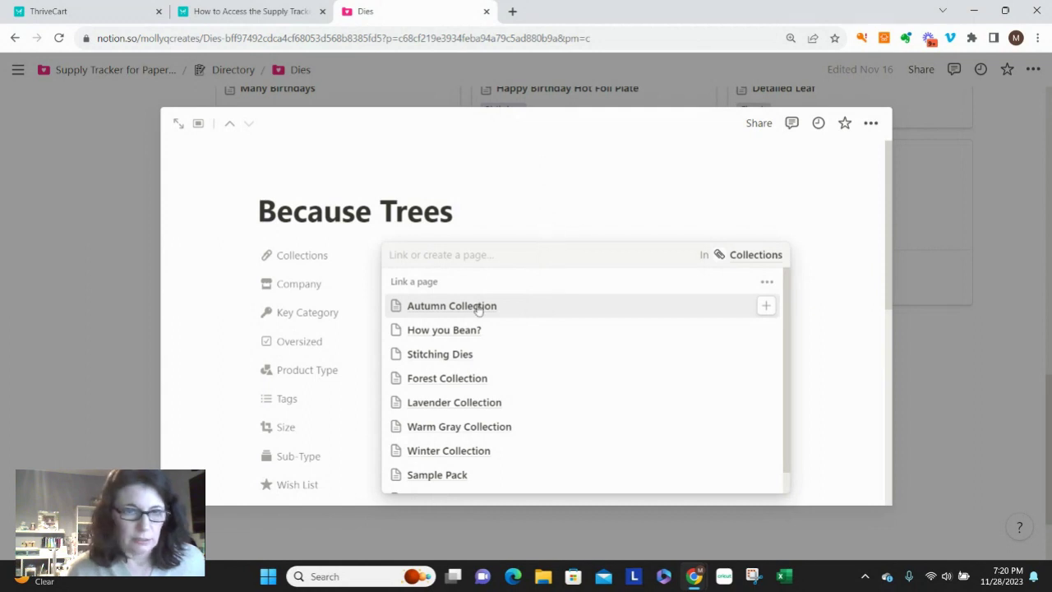
pyautogui.press('Tab')
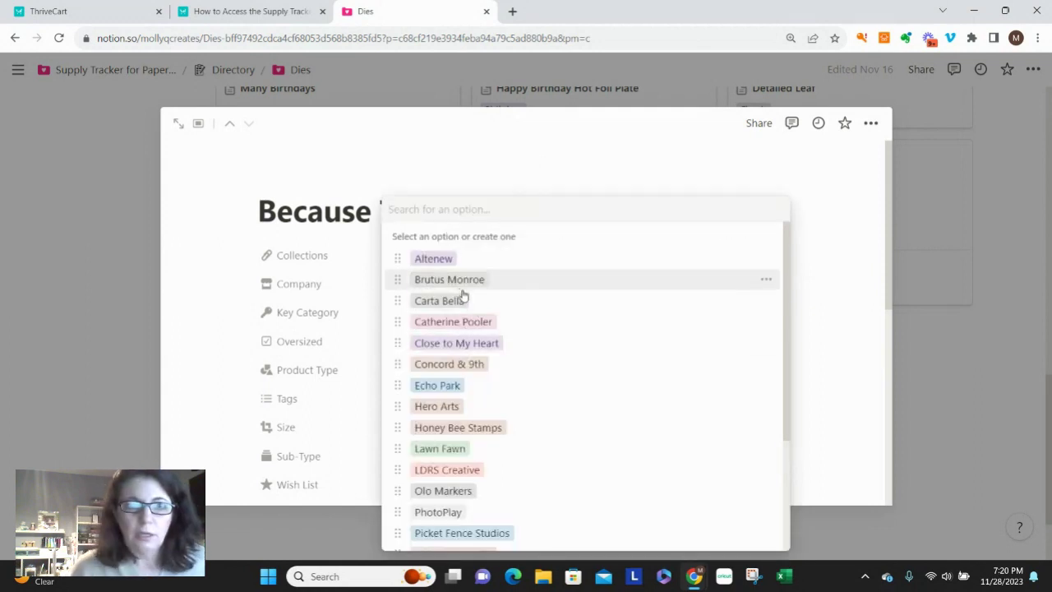
pyautogui.click(463, 325)
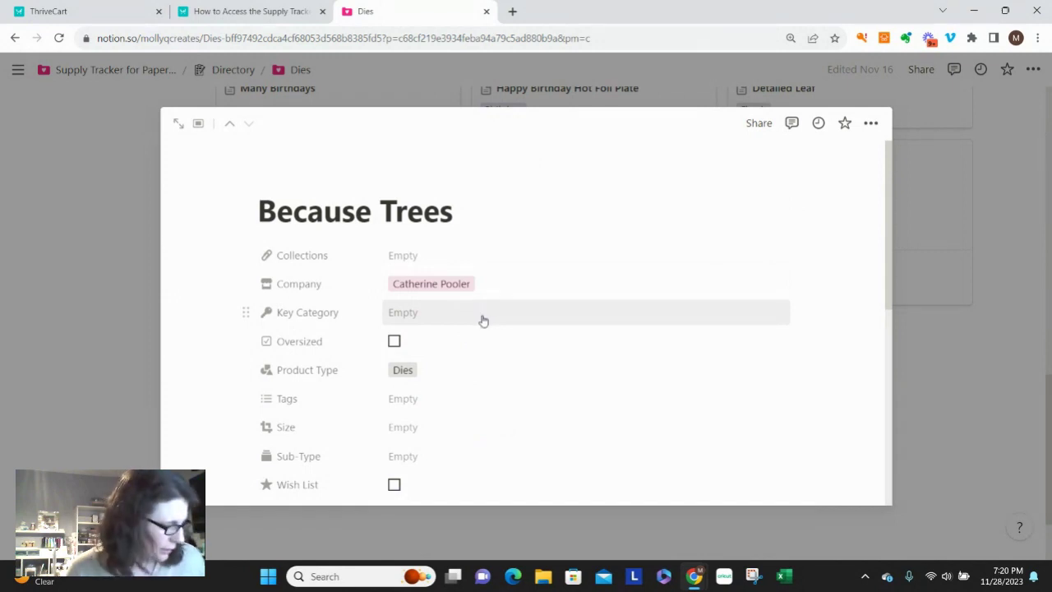
pyautogui.click(413, 314)
pyautogui.scroll(-1, 479, 378)
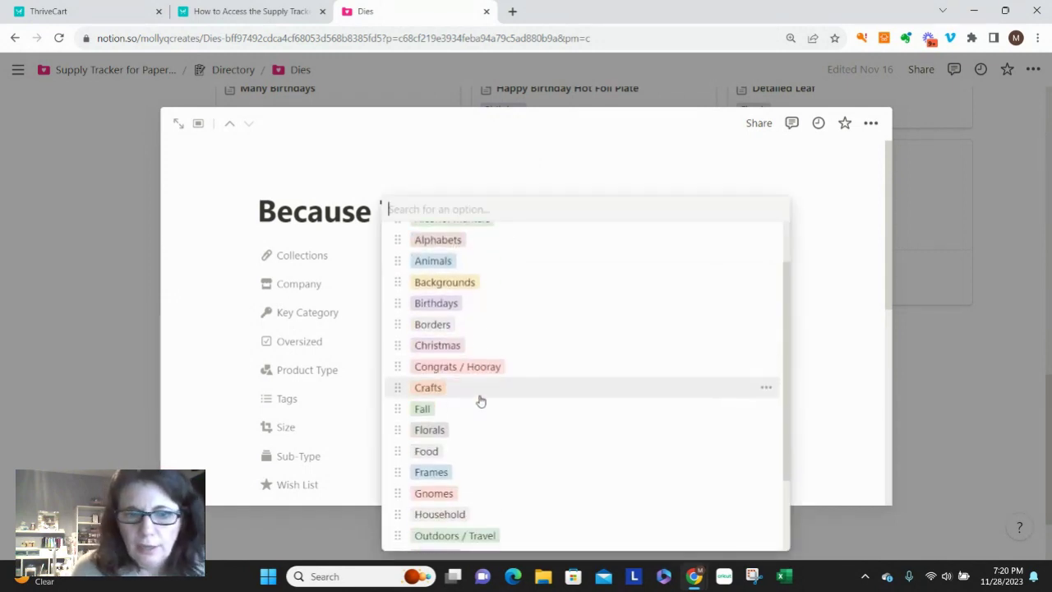
pyautogui.scroll(-2, 465, 429)
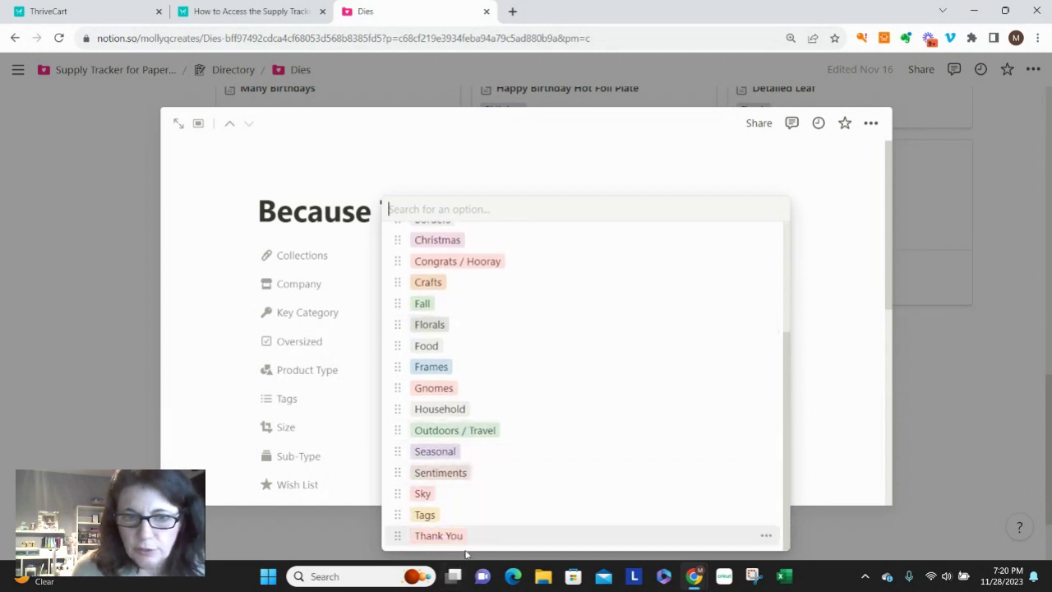
pyautogui.click(453, 431)
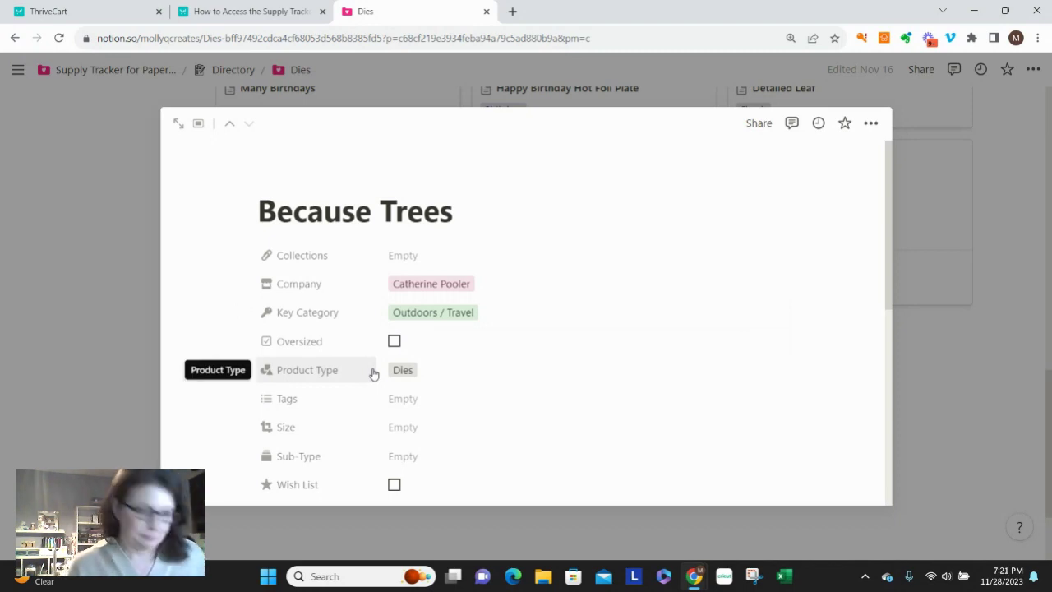
# Step: Find the existing Tree option in the Because Trees entry's Tags and add it
pyautogui.click(406, 403)
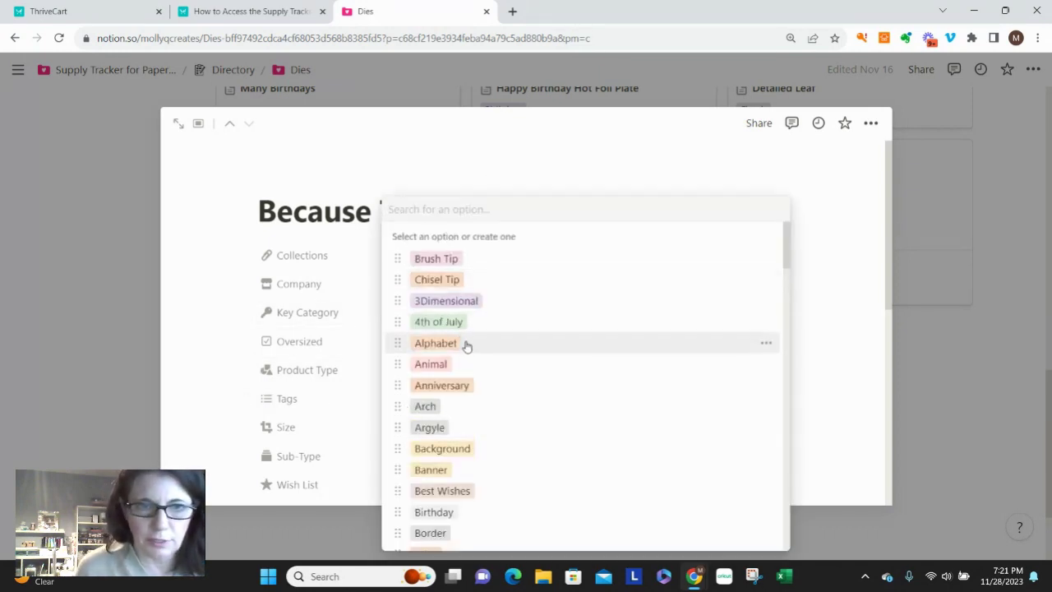
pyautogui.scroll(-5, 452, 325)
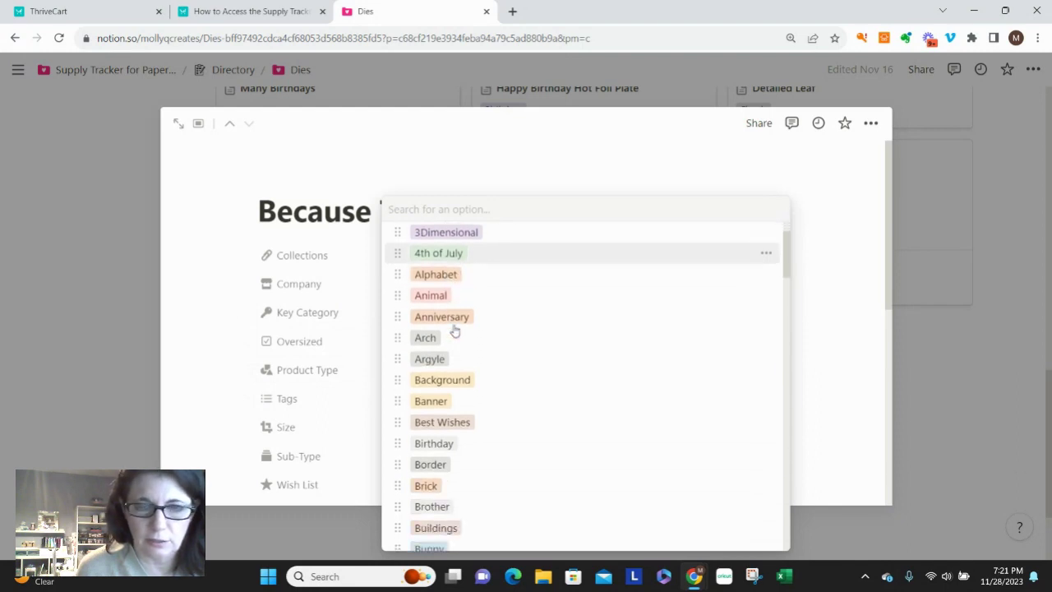
pyautogui.scroll(3, 452, 336)
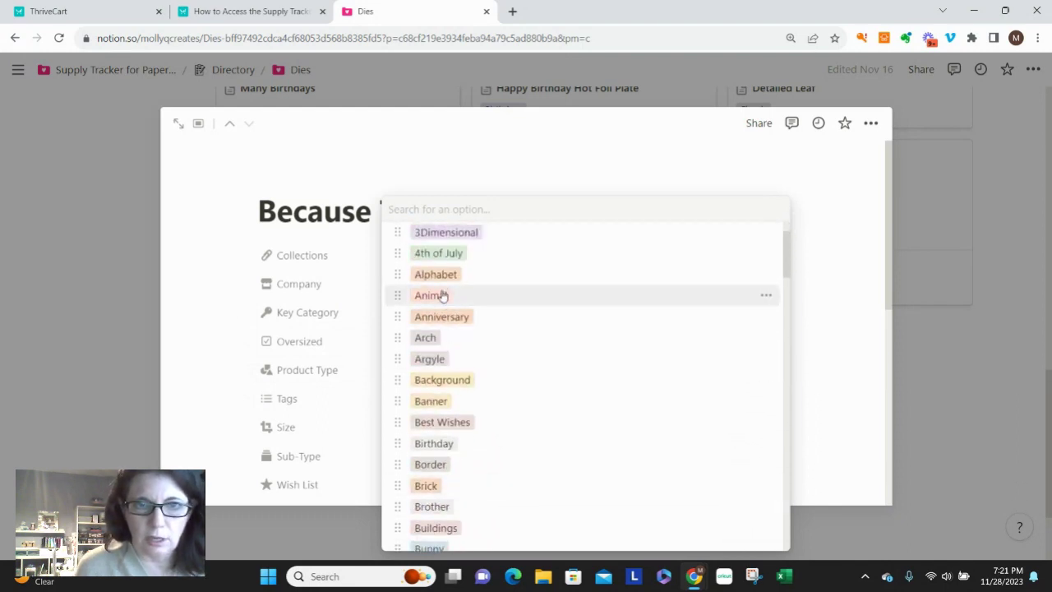
pyautogui.write('tree')
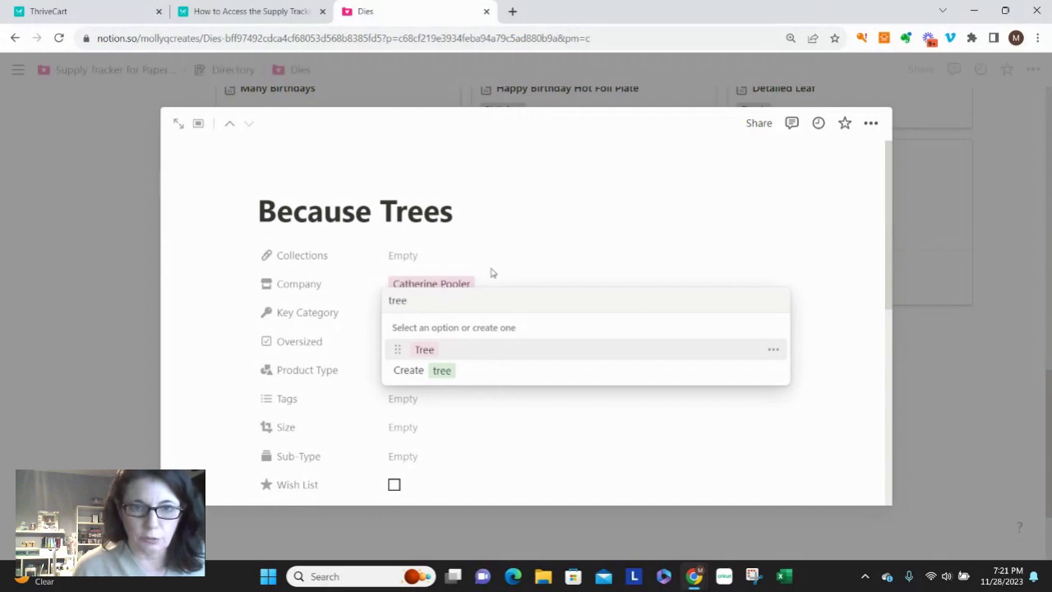
pyautogui.click(423, 351)
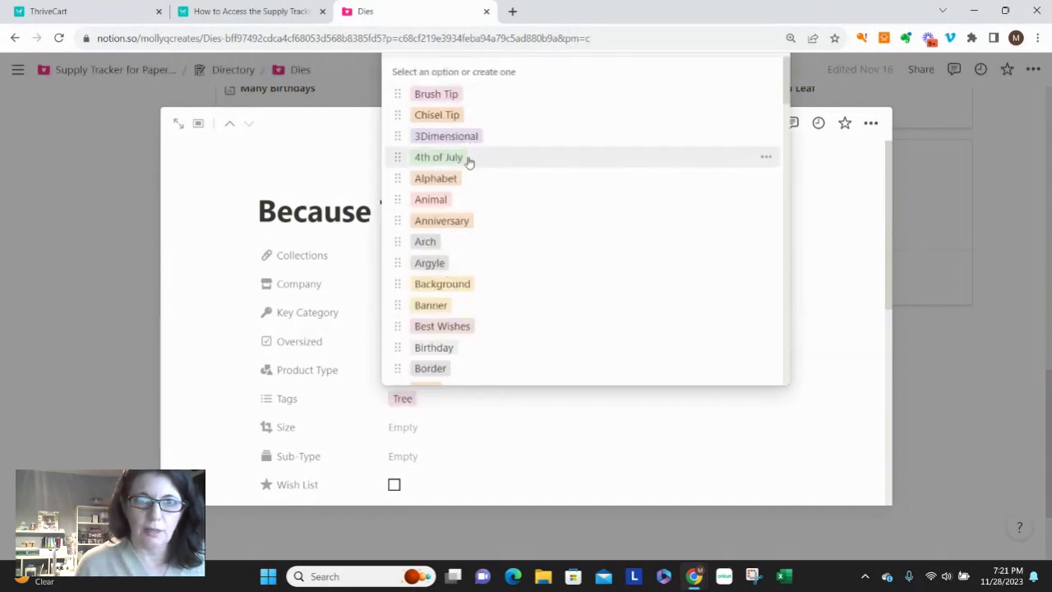
# Step: Move the Nature tag option between Moon and Night in the tag list, and add Nature to the entry's Tags
pyautogui.scroll(-10, 452, 301)
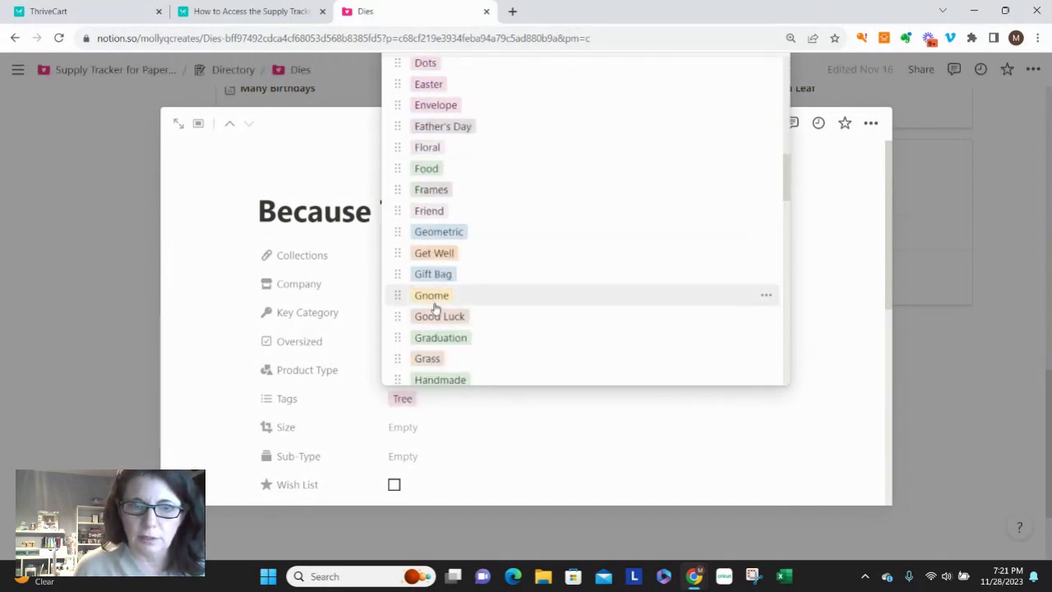
pyautogui.scroll(-6, 434, 304)
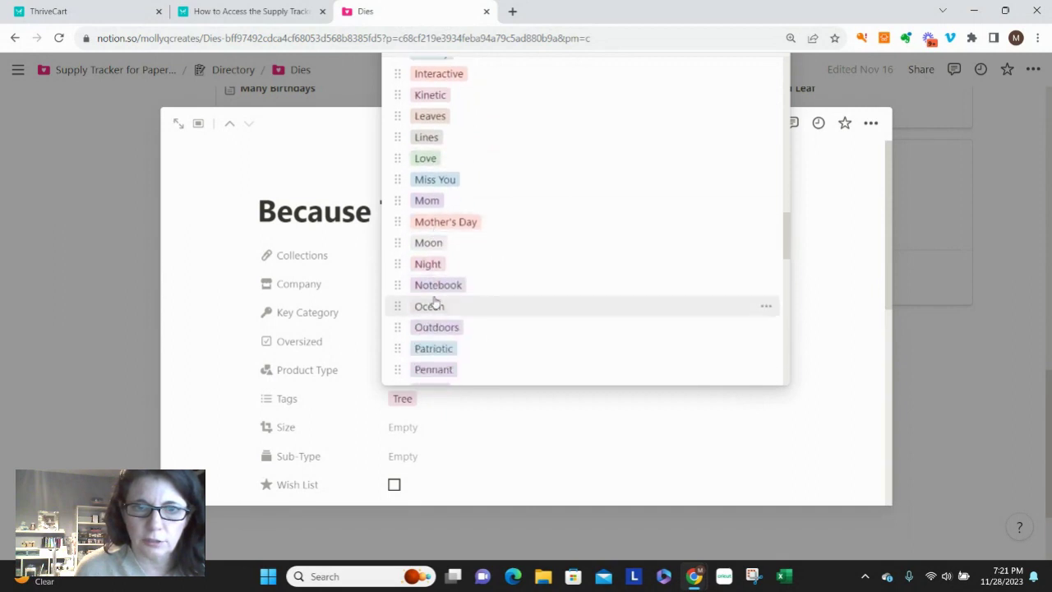
pyautogui.scroll(-4, 434, 302)
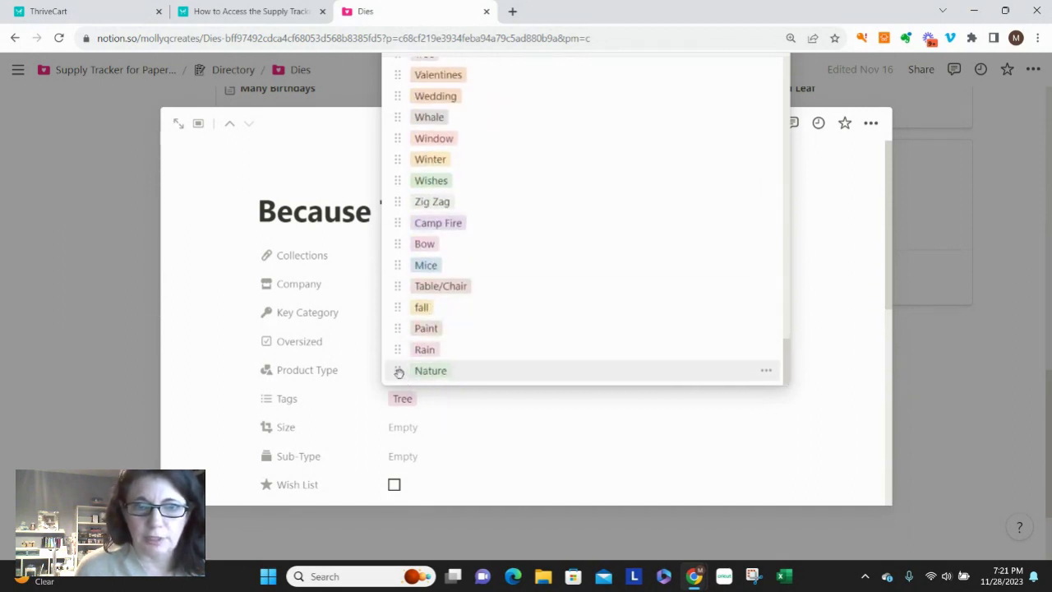
pyautogui.moveTo(397, 372); pyautogui.dragTo(436, 204)
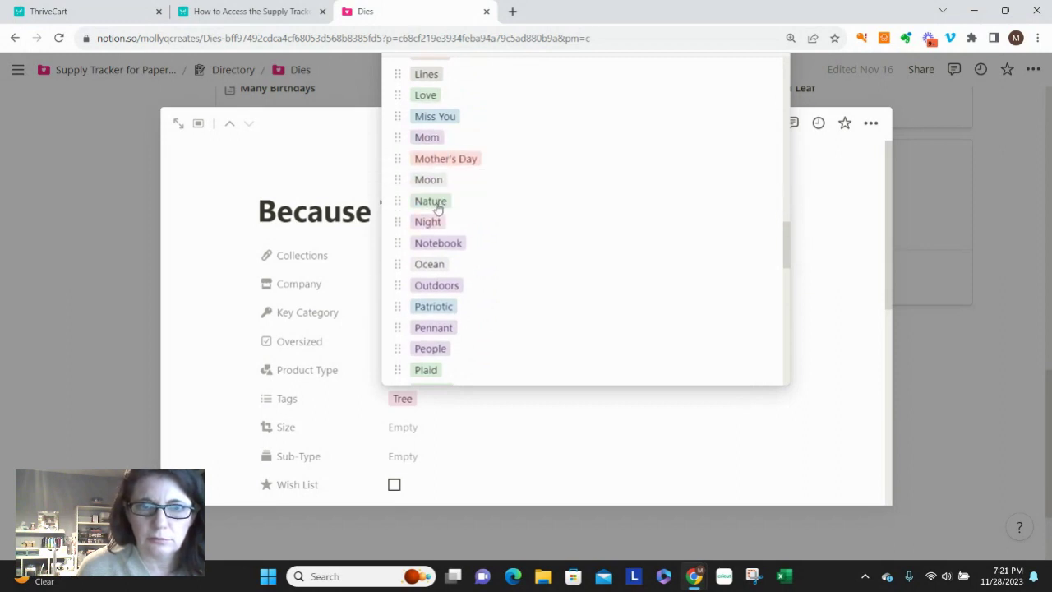
pyautogui.click(436, 209)
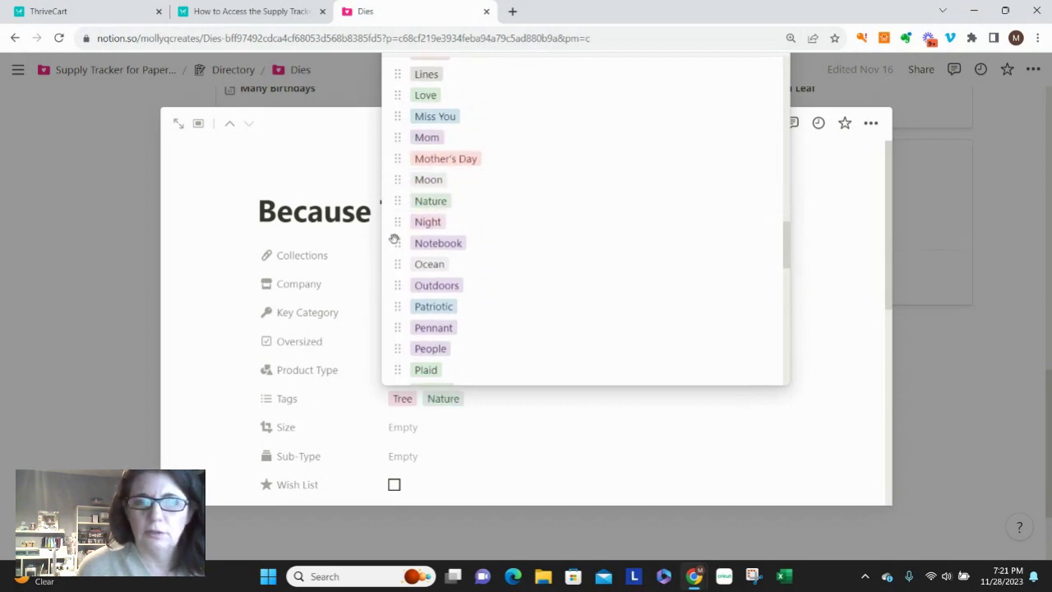
pyautogui.click(332, 140)
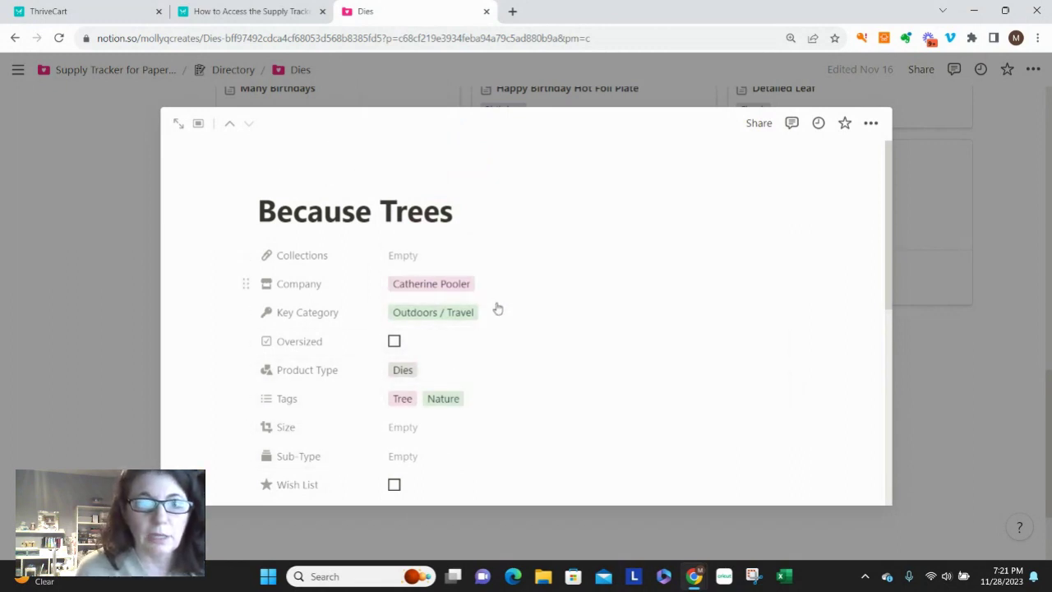
# Step: Set the Because Trees entry's Product Type to Stamps and Dies, in that order
pyautogui.scroll(-2, 488, 317)
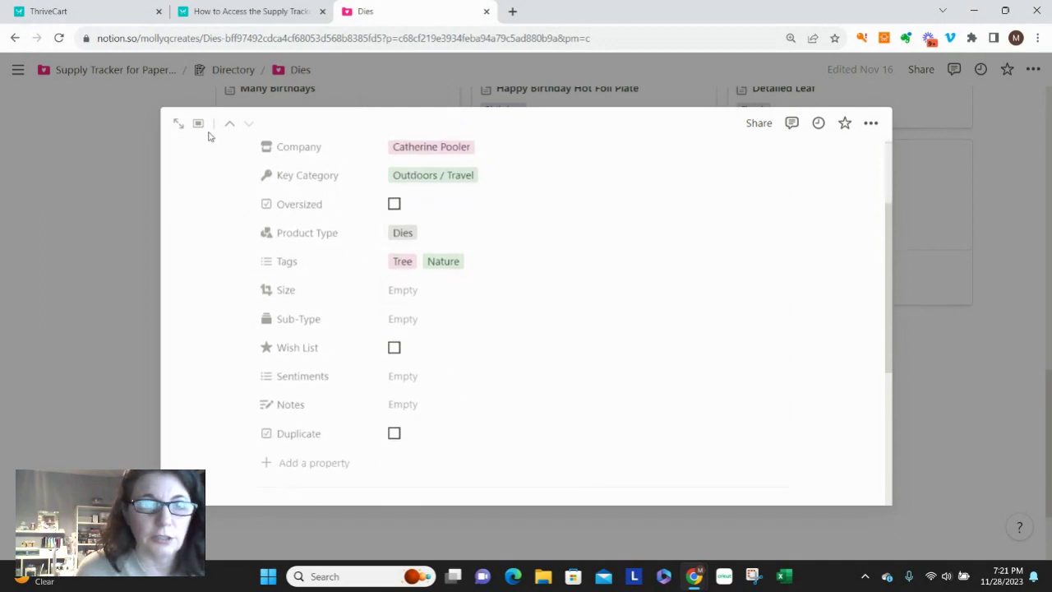
pyautogui.click(406, 235)
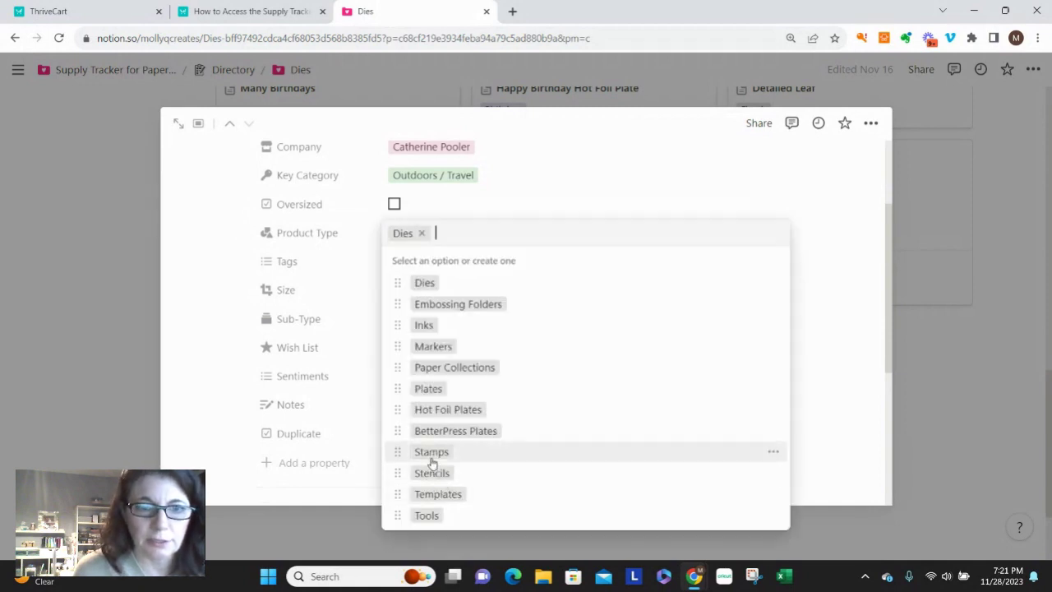
pyautogui.click(432, 451)
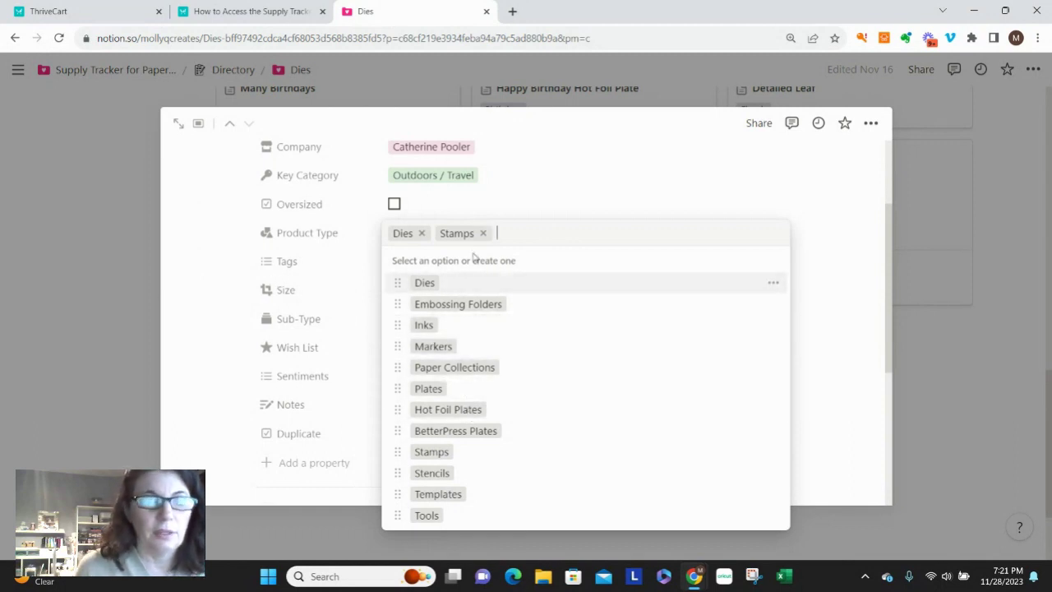
pyautogui.click(450, 410)
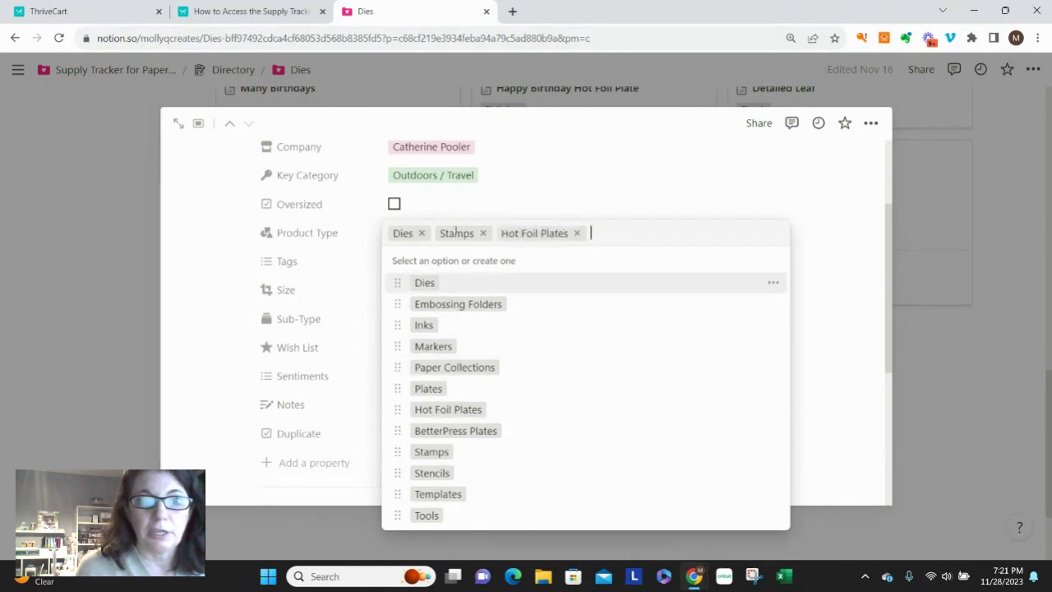
pyautogui.click(421, 234)
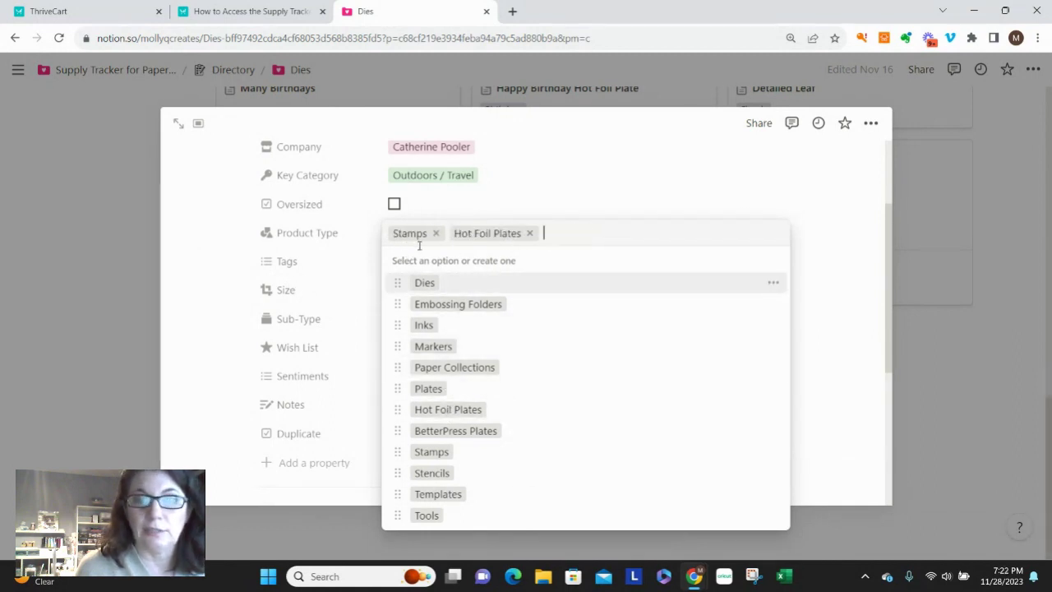
pyautogui.click(453, 281)
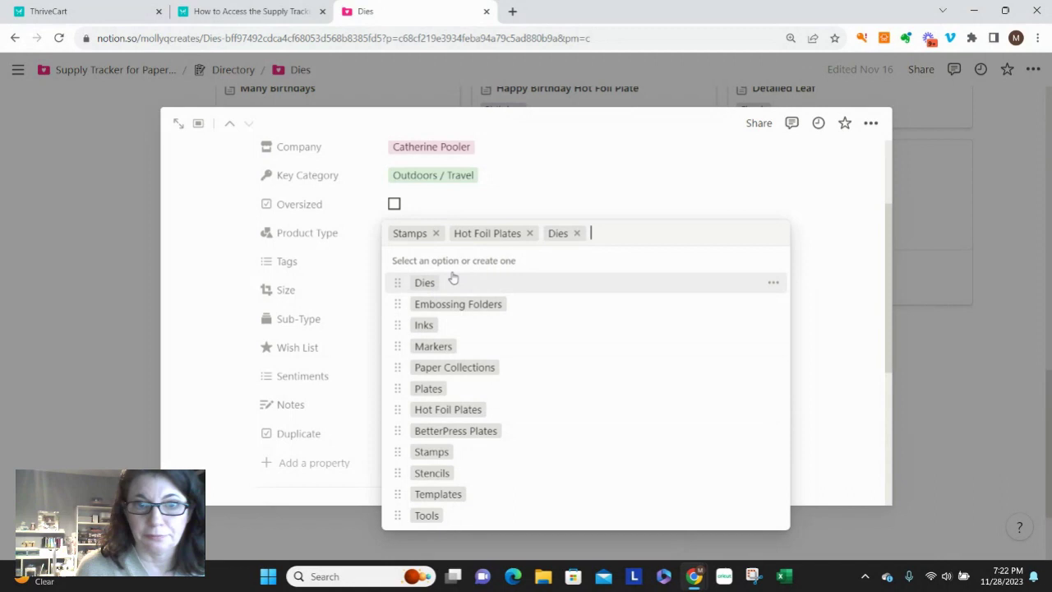
pyautogui.click(532, 234)
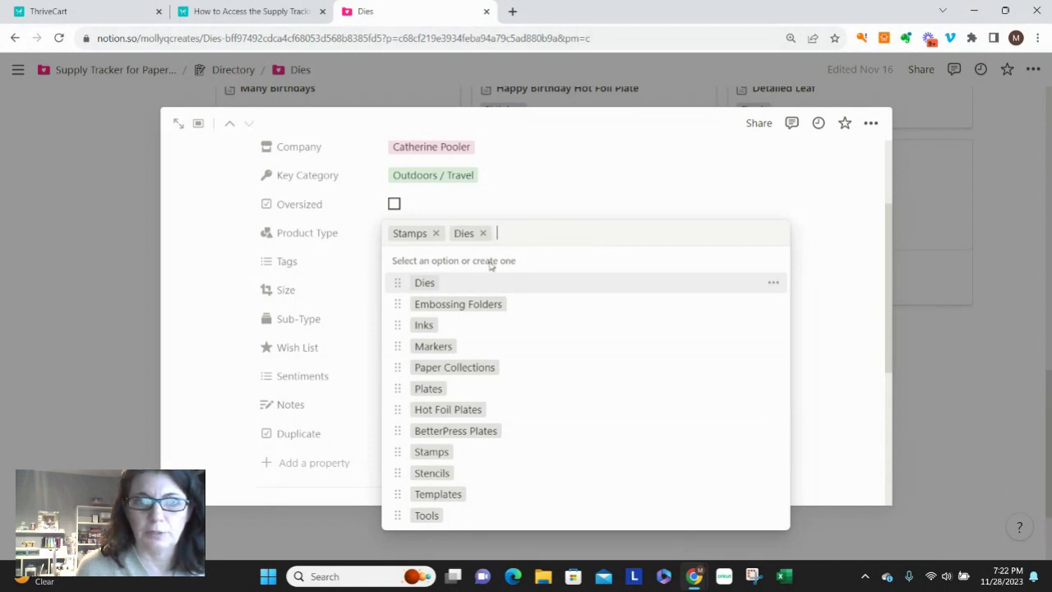
pyautogui.click(562, 187)
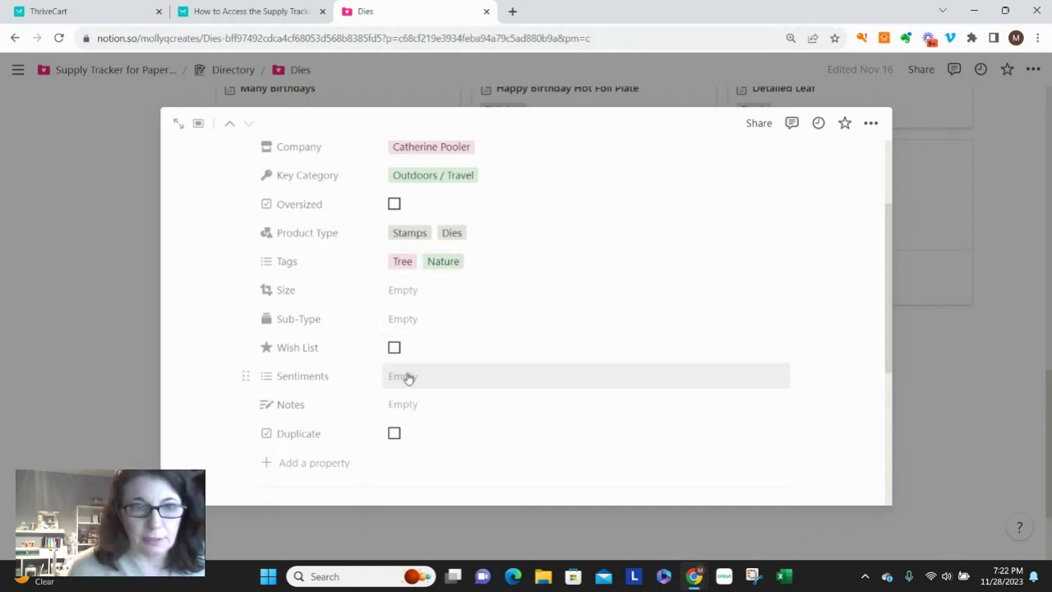
# Step: Create a new Sentiments option "Thinking of You" for the Because Trees entry
pyautogui.scroll(-2, 399, 396)
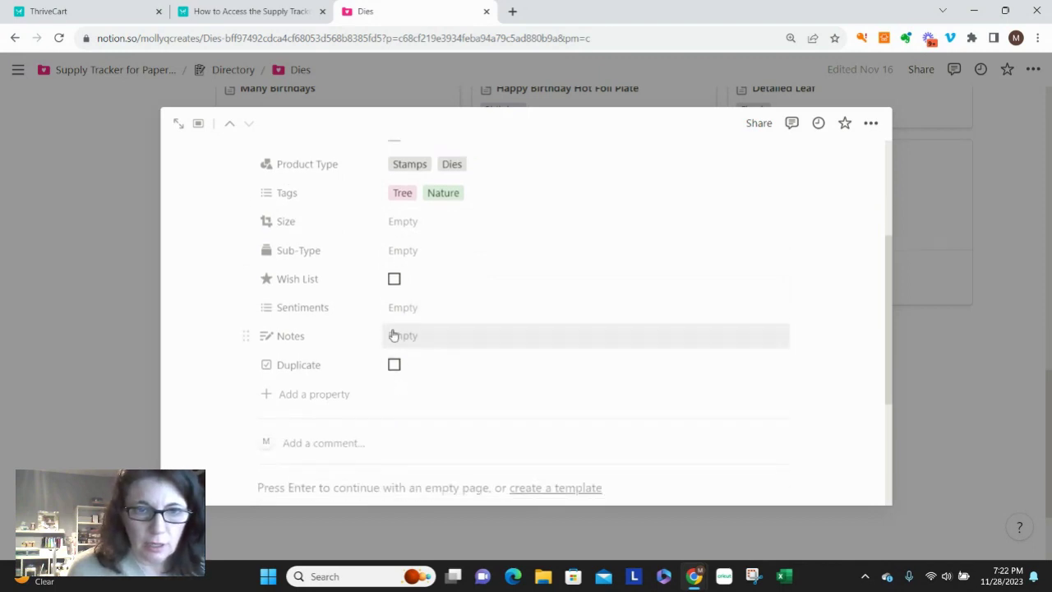
pyautogui.click(400, 318)
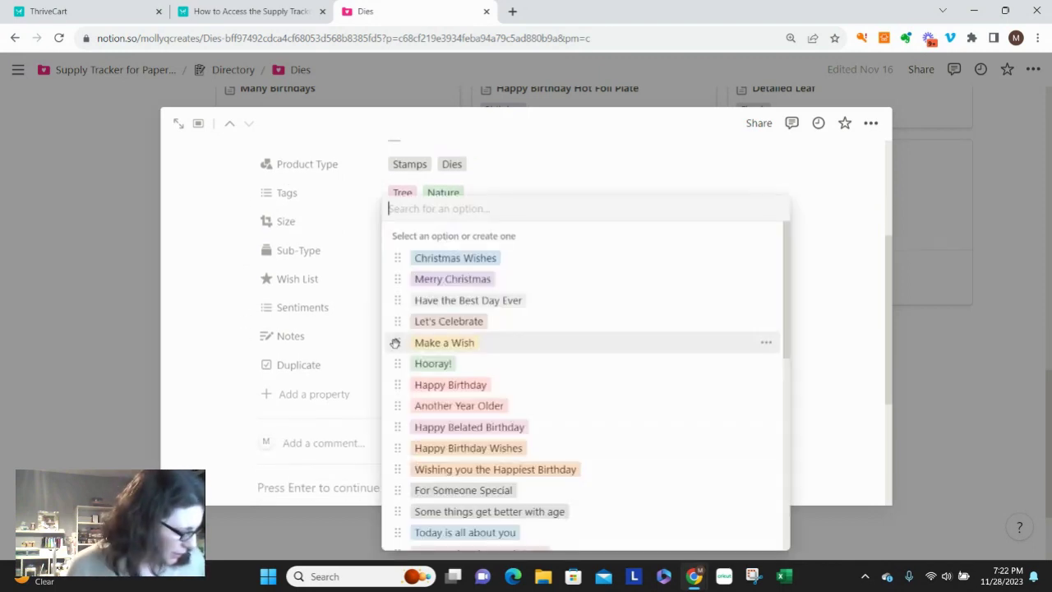
pyautogui.write('Think')
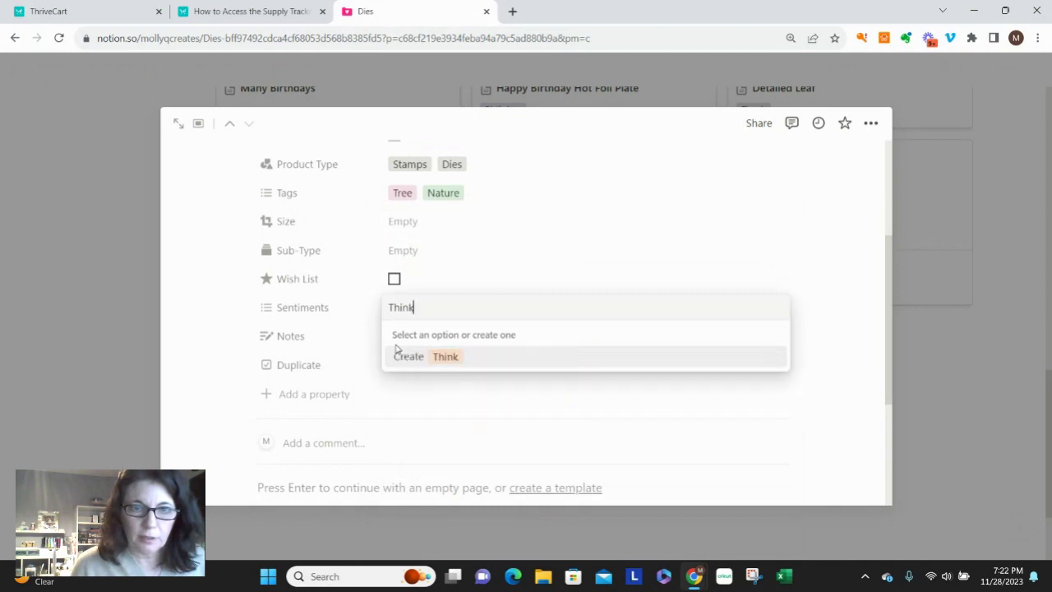
pyautogui.write('ing of You')
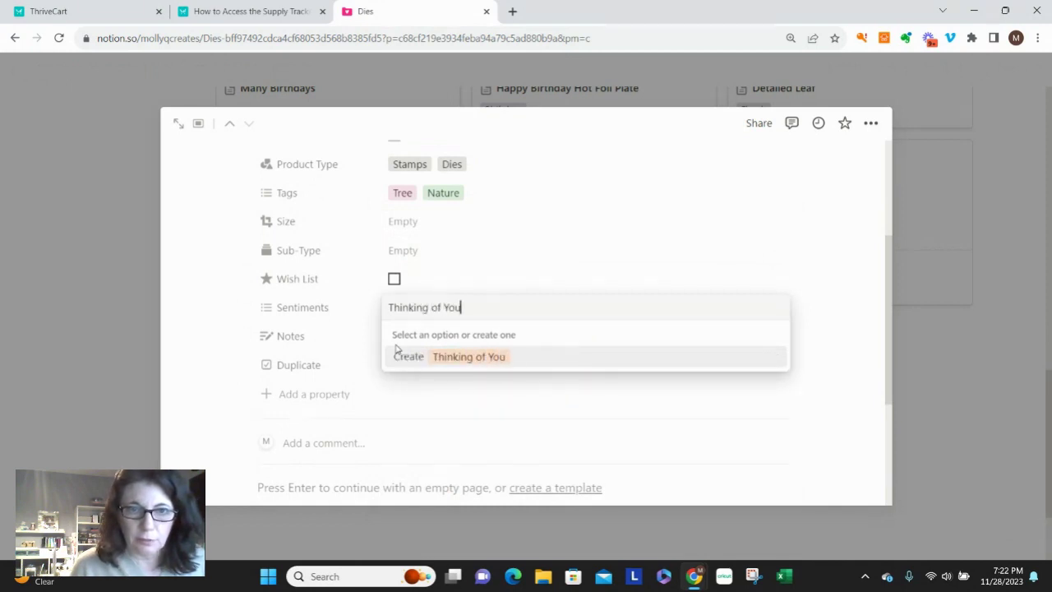
pyautogui.click(397, 354)
# Step: Create the additional Sentiments options "Just Because" and "Lots of Love" for the entry, and close it
pyautogui.write('Just ')
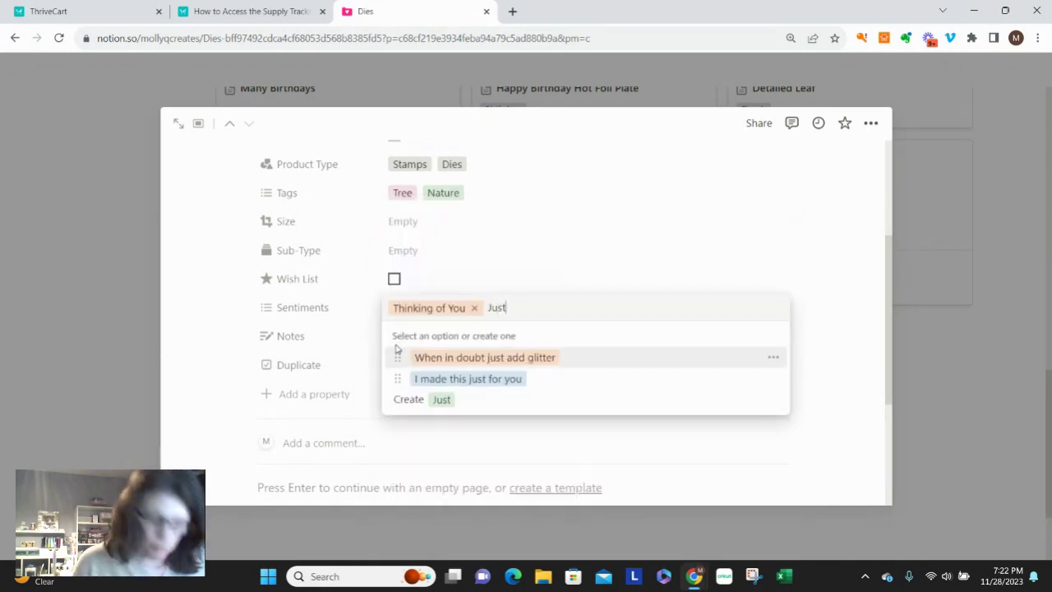
pyautogui.write('Because')
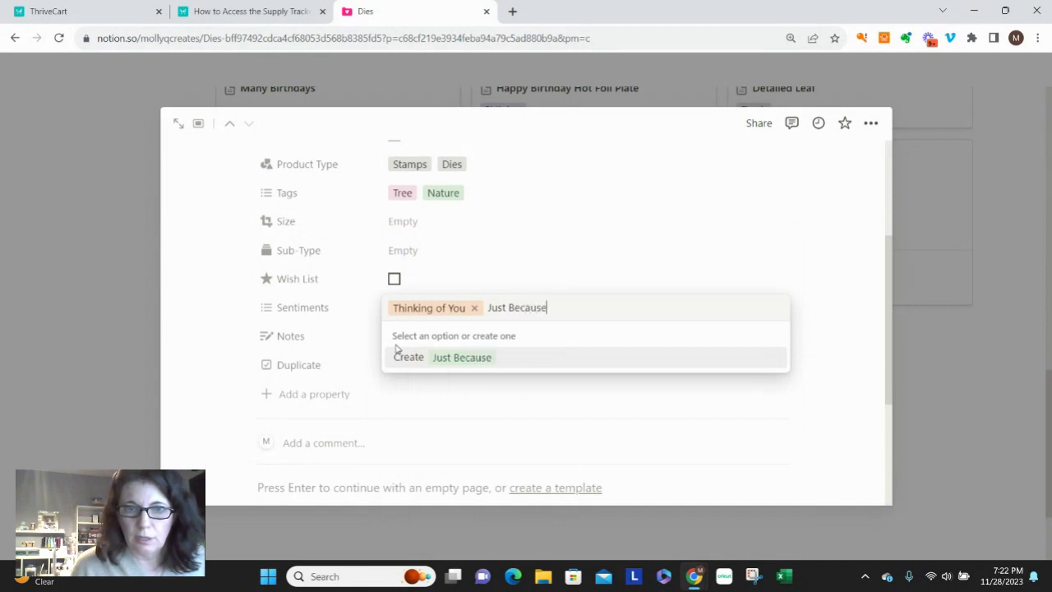
pyautogui.click(396, 349)
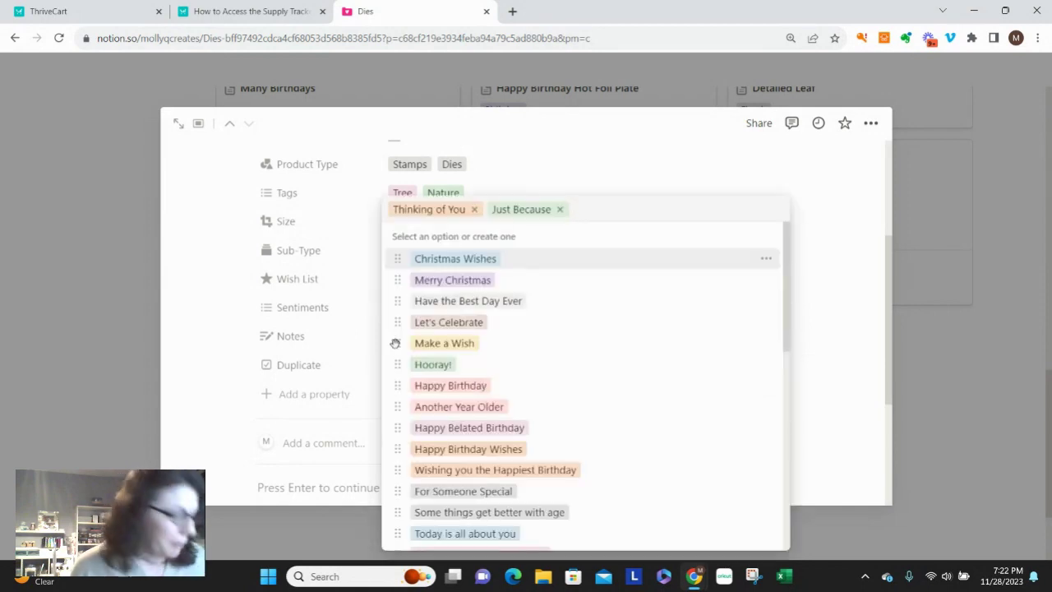
pyautogui.write('Lots of Love')
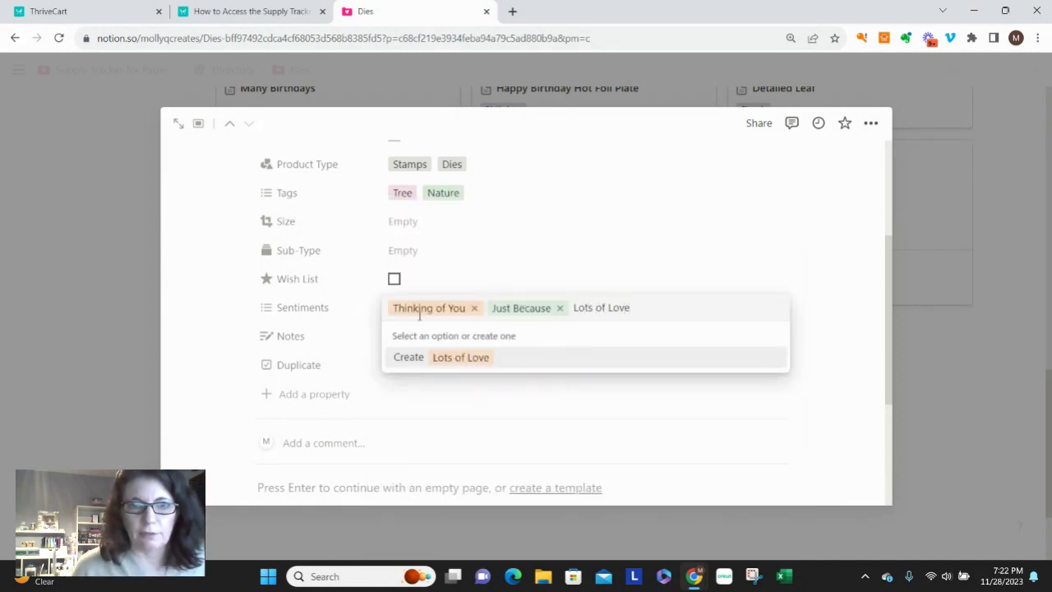
pyautogui.click(403, 360)
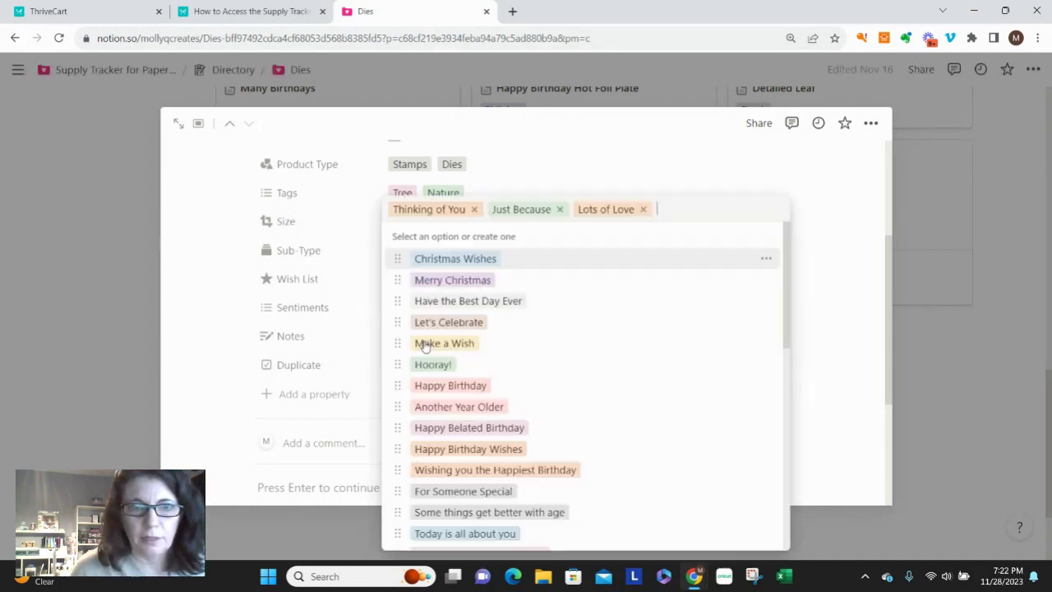
pyautogui.click(693, 141)
pyautogui.scroll(-2, 534, 314)
pyautogui.scroll(2, 514, 343)
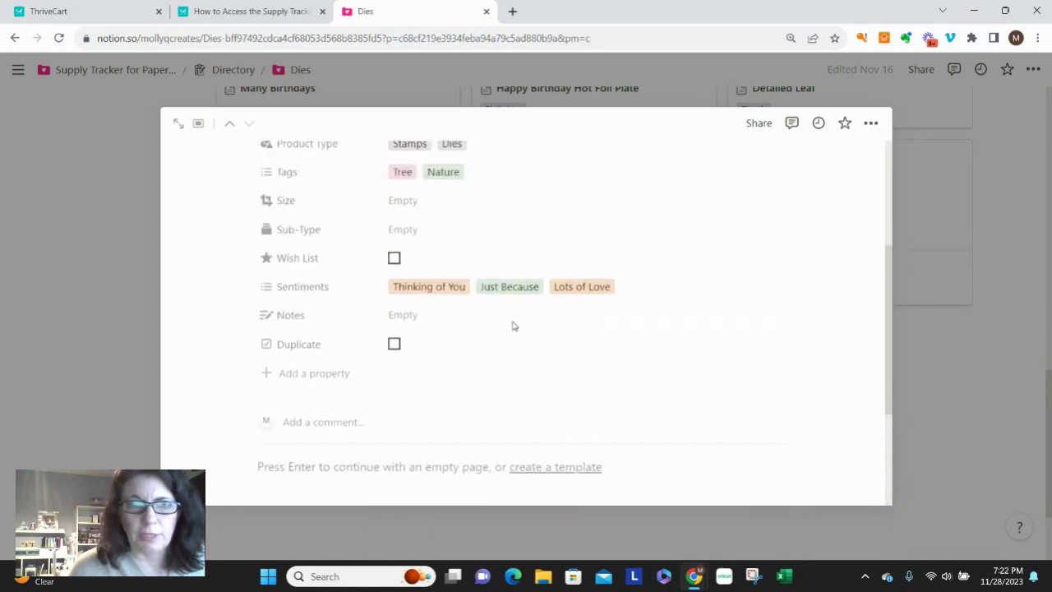
pyautogui.click(118, 207)
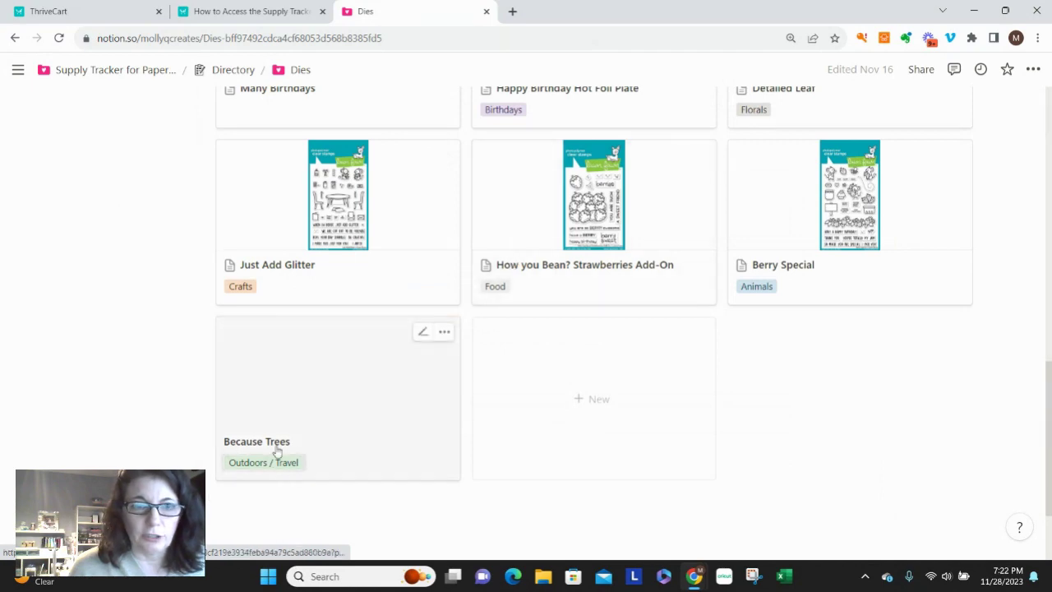
# Step: Return to the Directory, open the Stamps page, check its gallery for the Because Trees card, and close the page
pyautogui.scroll(4, 247, 279)
pyautogui.click(230, 74)
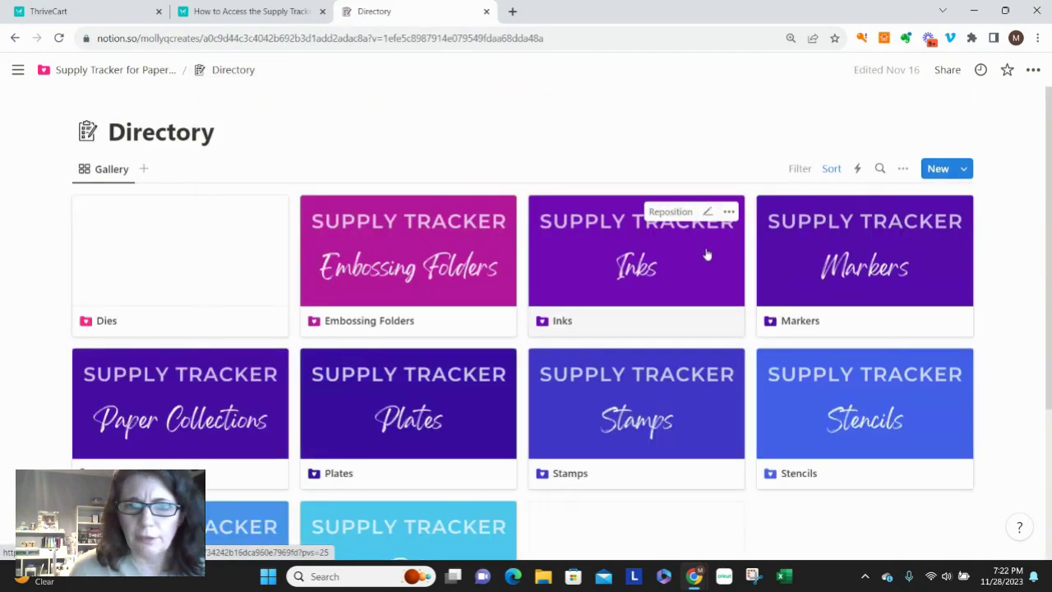
pyautogui.scroll(-2, 598, 300)
pyautogui.click(598, 300)
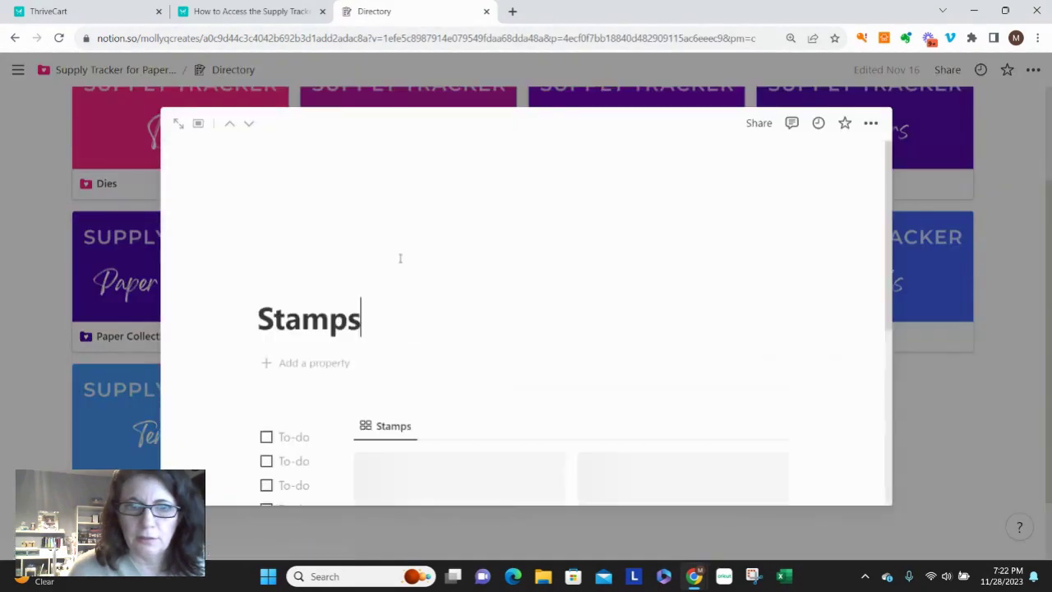
pyautogui.scroll(-3, 399, 259)
pyautogui.scroll(-10, 398, 259)
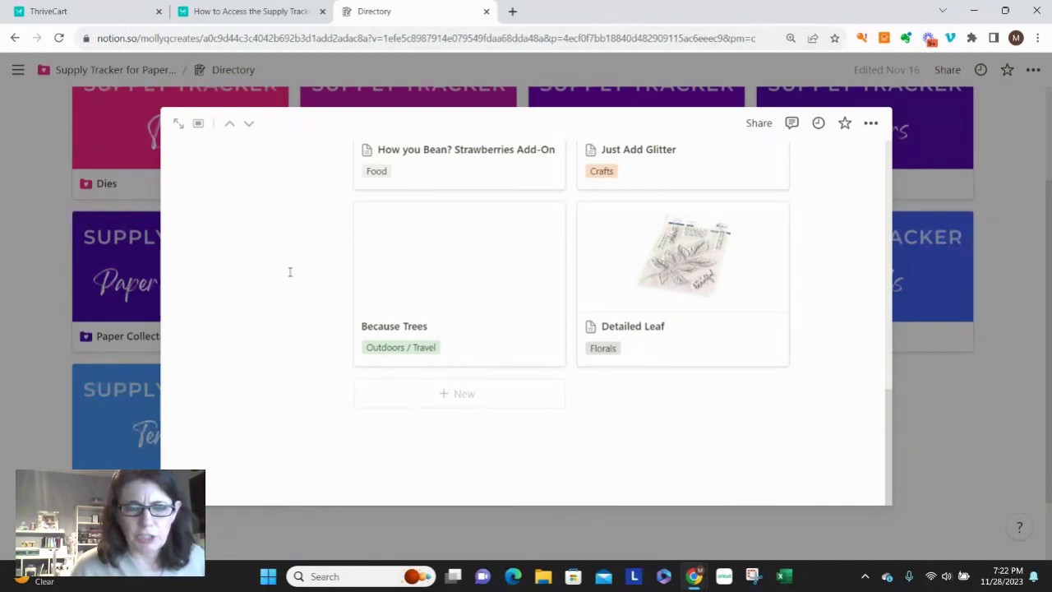
pyautogui.scroll(5, 928, 377)
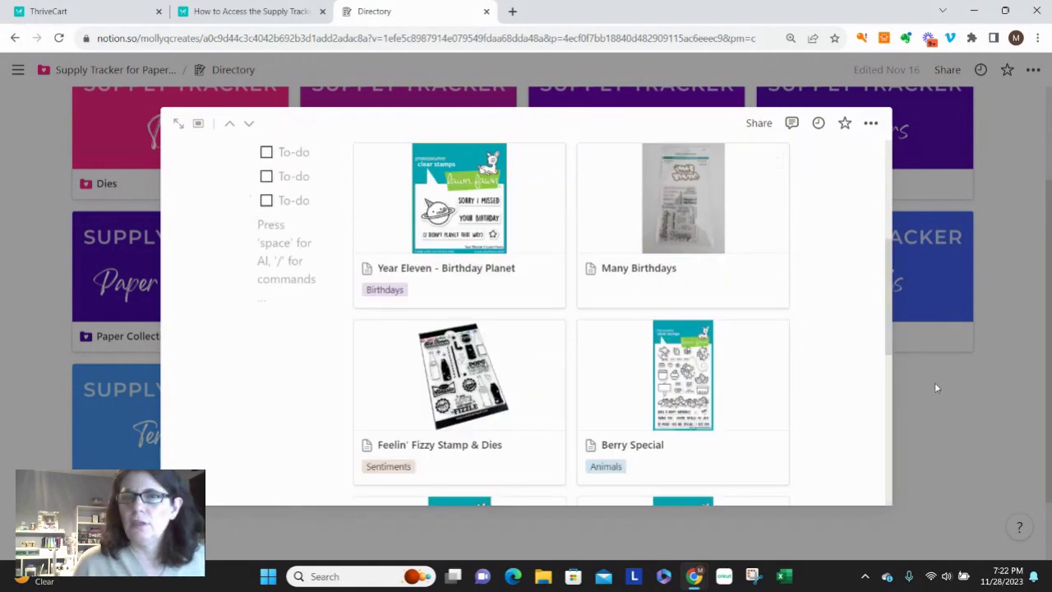
pyautogui.click(945, 440)
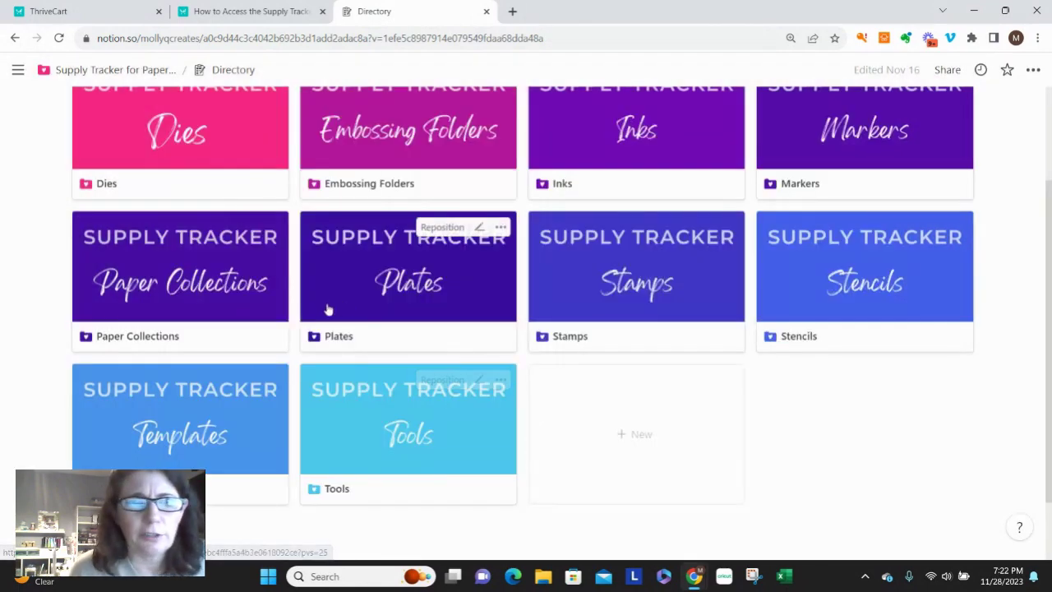
# Step: Return to the tracker's main page and open the Supply Listing in its All Supplies view
pyautogui.scroll(2, 327, 309)
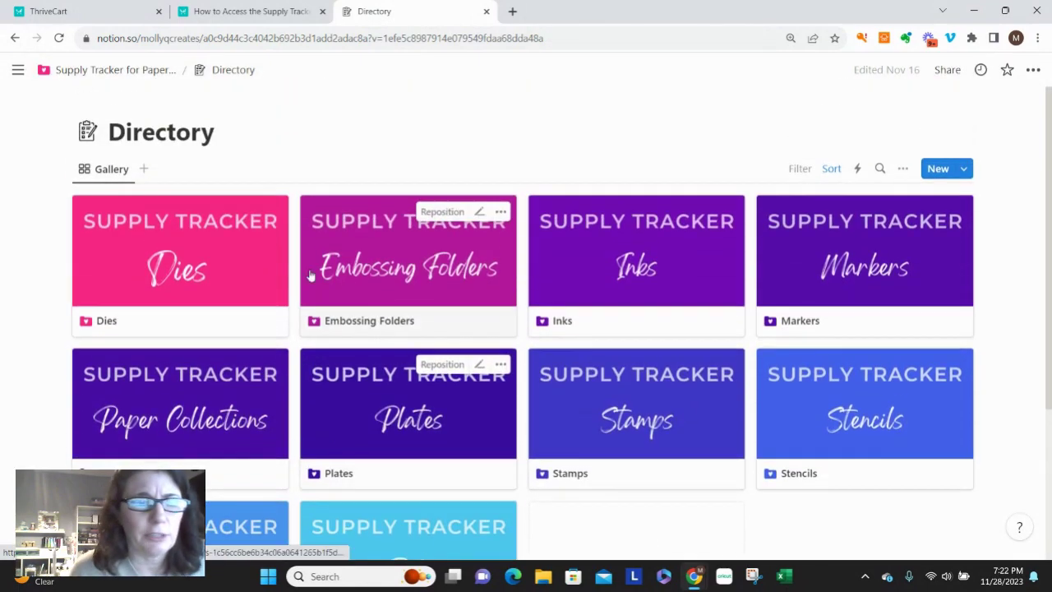
pyautogui.click(129, 71)
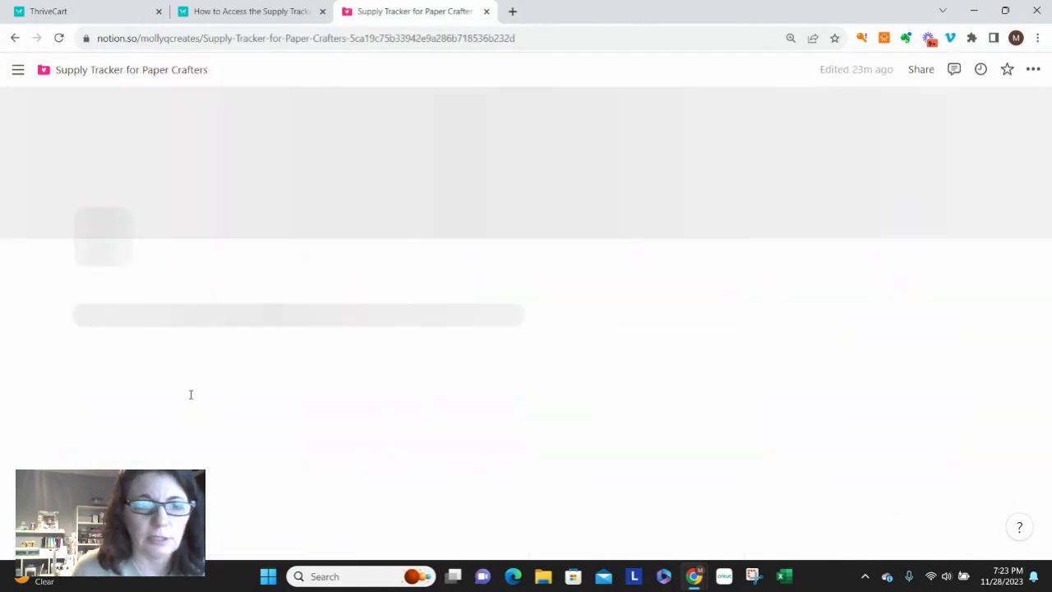
pyautogui.scroll(-5, 218, 350)
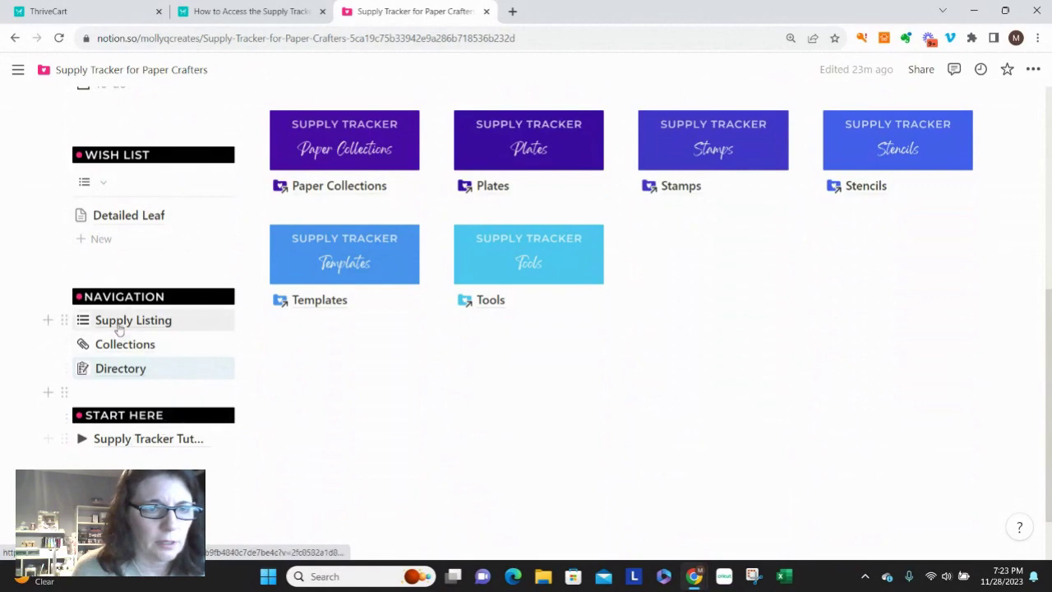
pyautogui.click(128, 320)
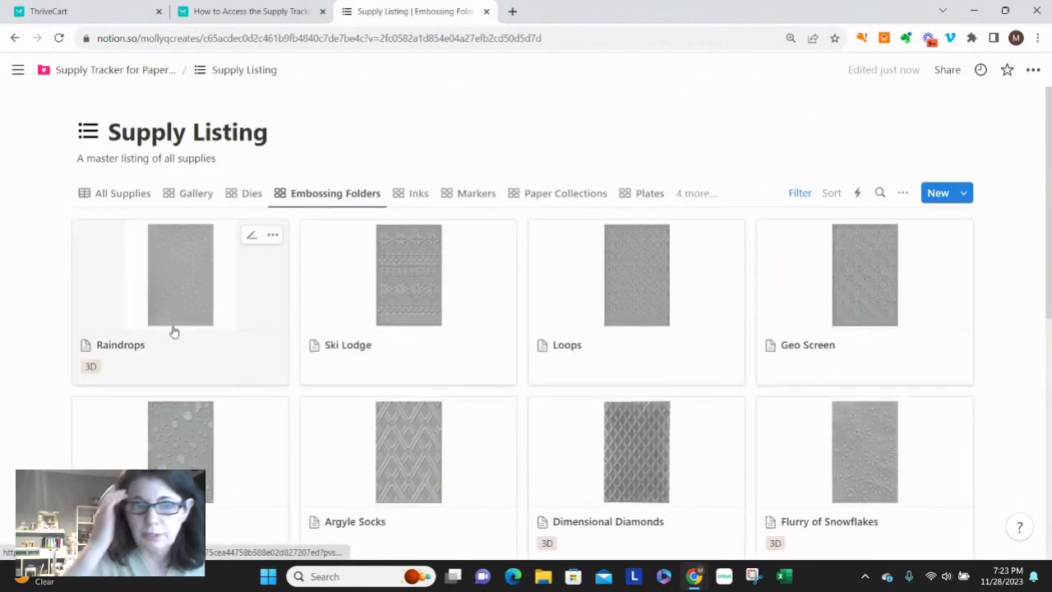
pyautogui.click(121, 202)
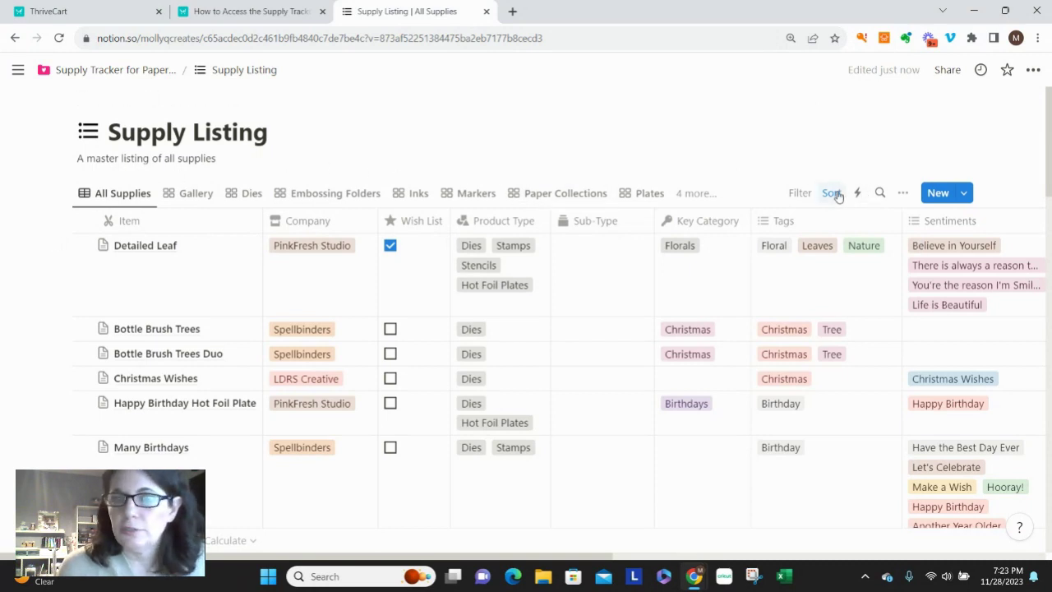
# Step: Filter the All Supplies table to items whose Tags contain Birthday, and look through the matching rows
pyautogui.click(802, 194)
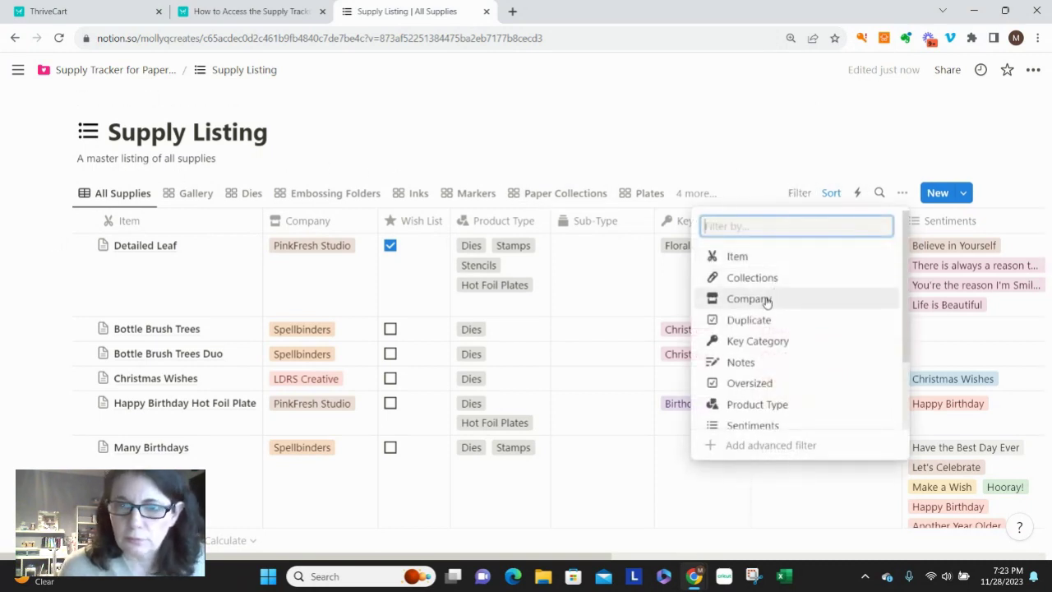
pyautogui.scroll(-2, 772, 399)
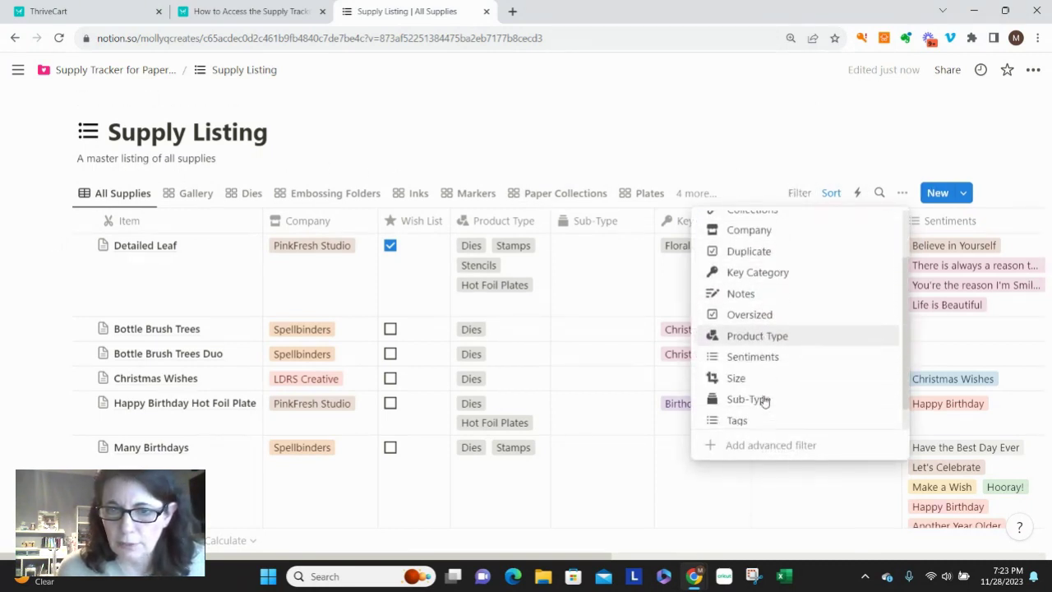
pyautogui.scroll(-1, 765, 396)
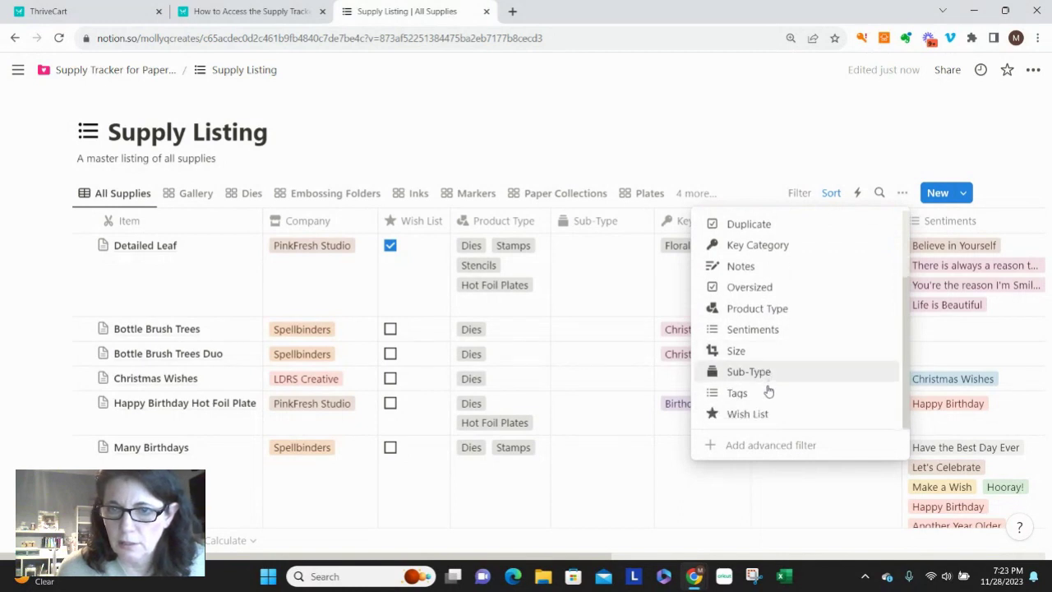
pyautogui.click(739, 394)
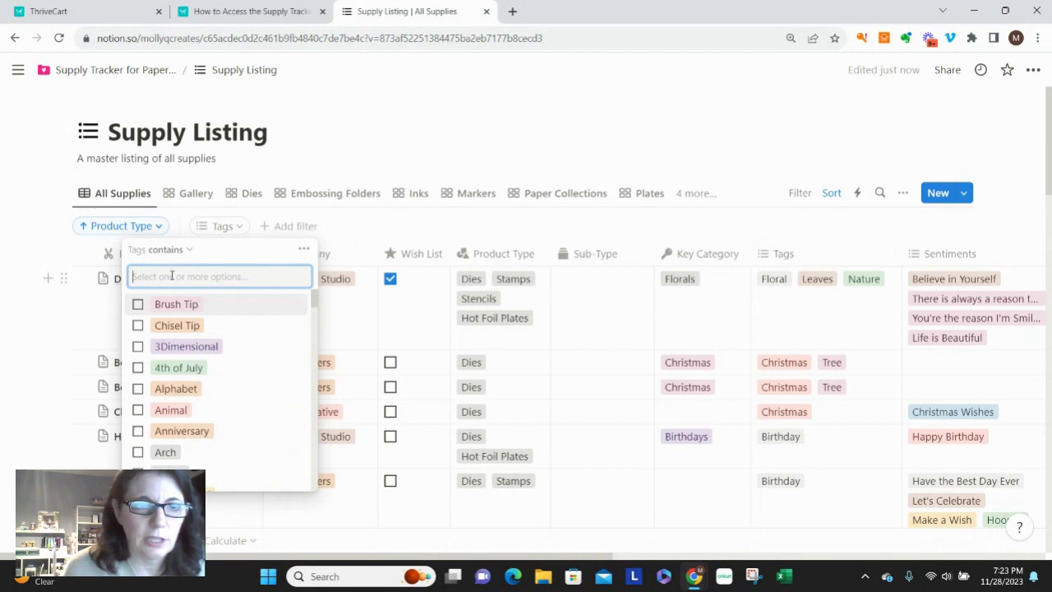
pyautogui.write('birth')
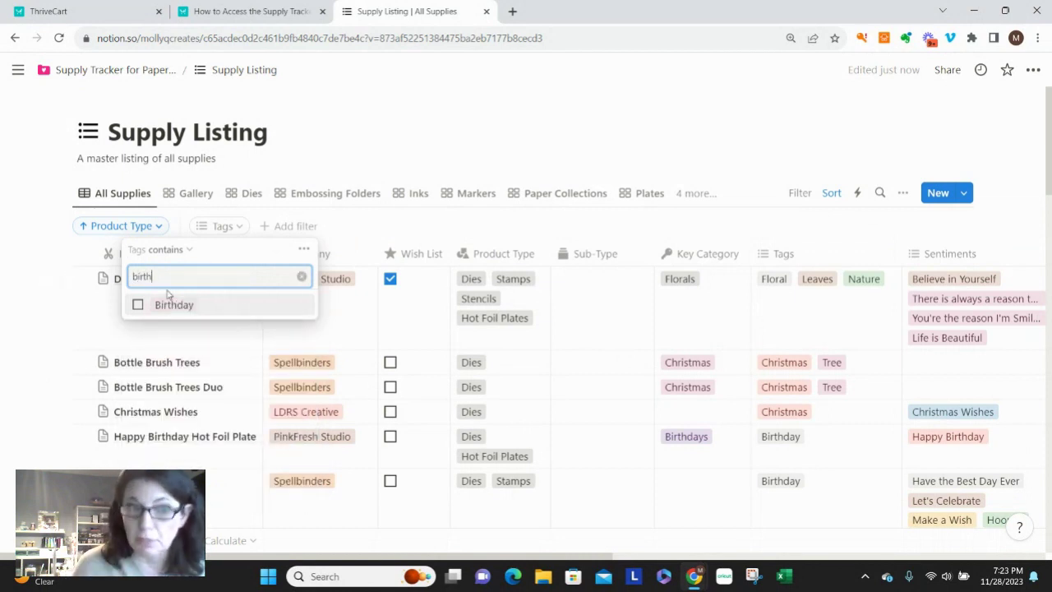
pyautogui.click(138, 305)
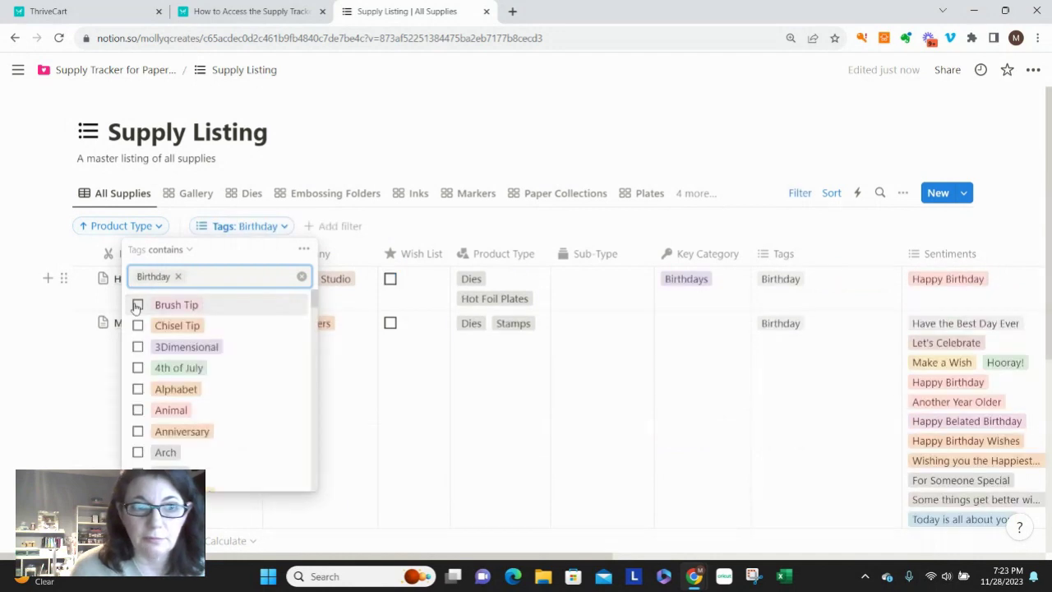
pyautogui.click(137, 306)
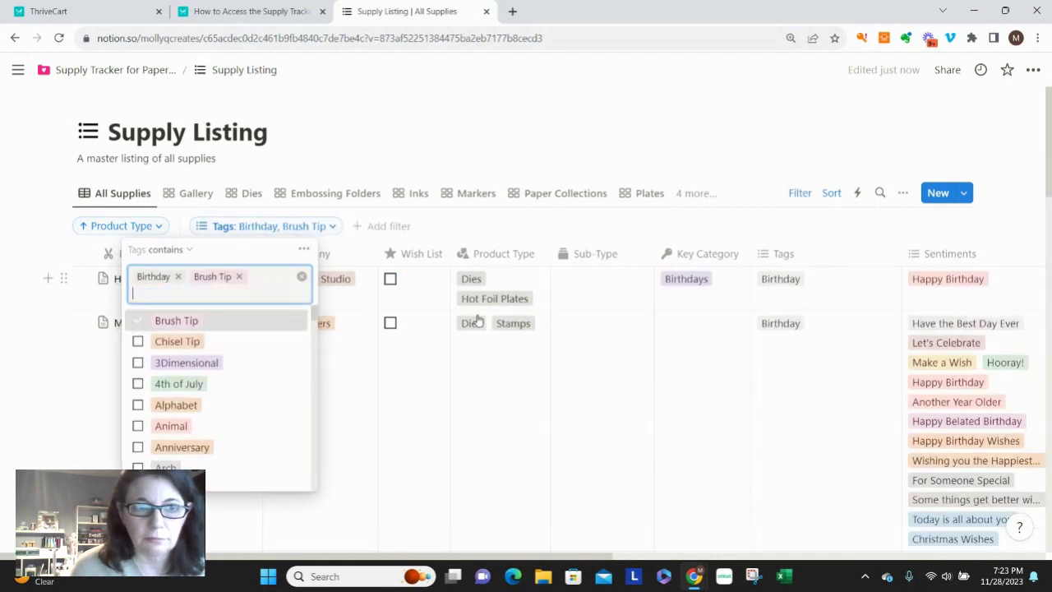
pyautogui.click(237, 277)
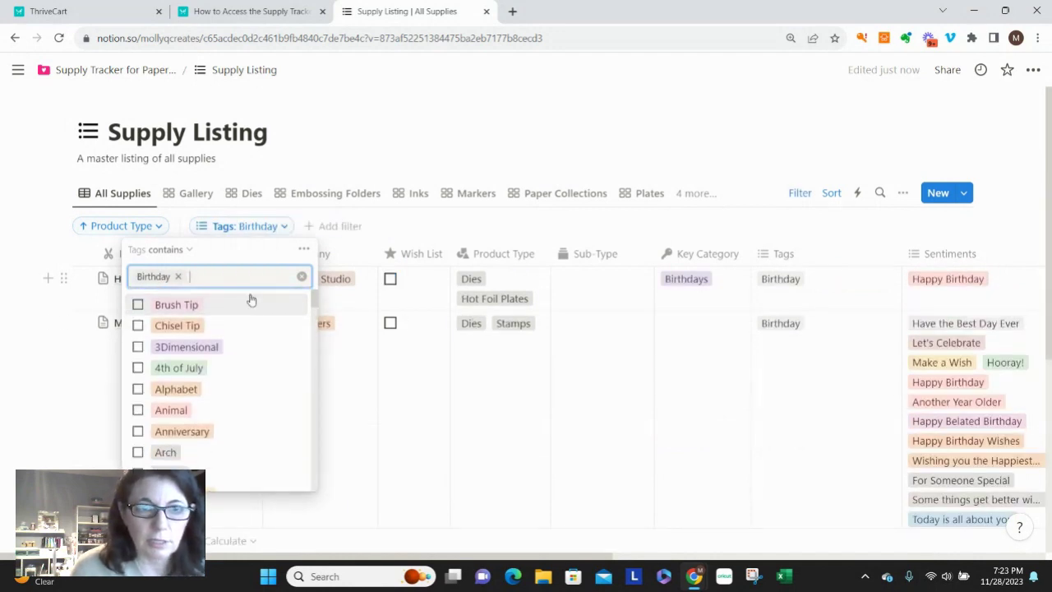
pyautogui.click(527, 213)
pyautogui.scroll(-4, 343, 282)
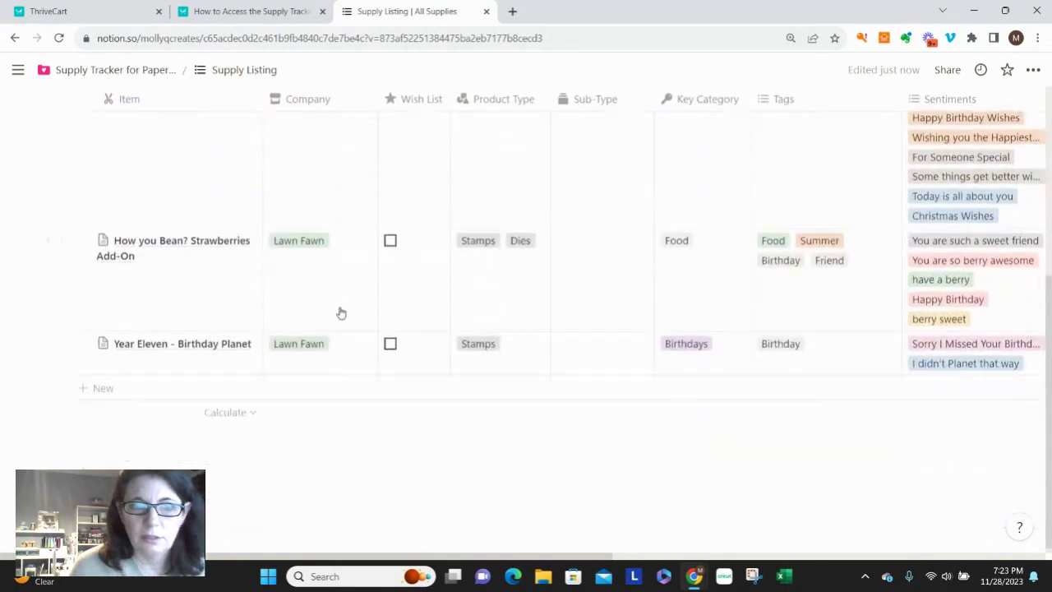
pyautogui.scroll(10, 341, 313)
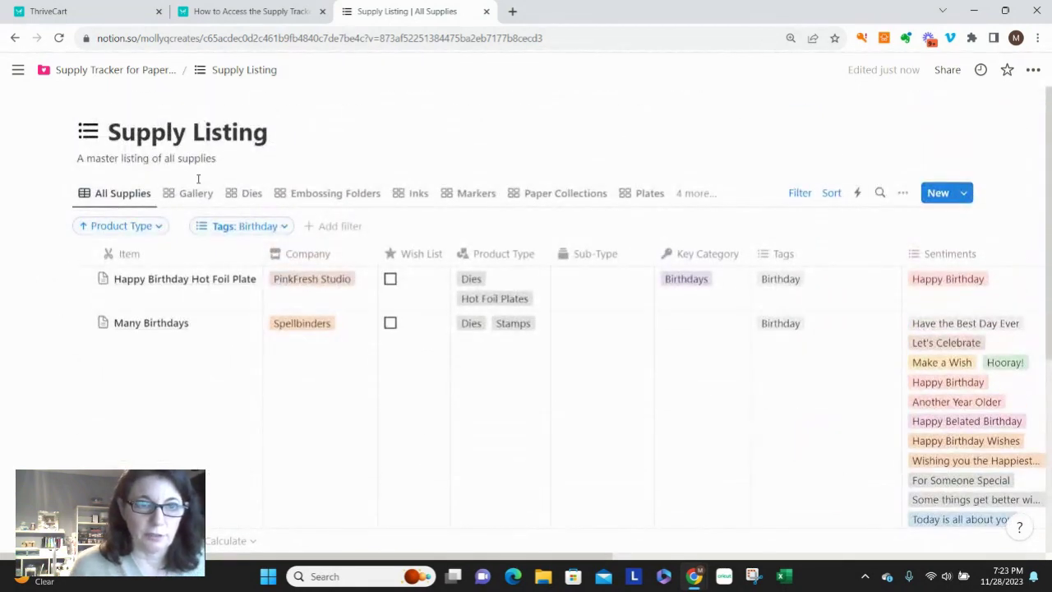
# Step: Delete the Tags filter from the All Supplies table
pyautogui.click(282, 227)
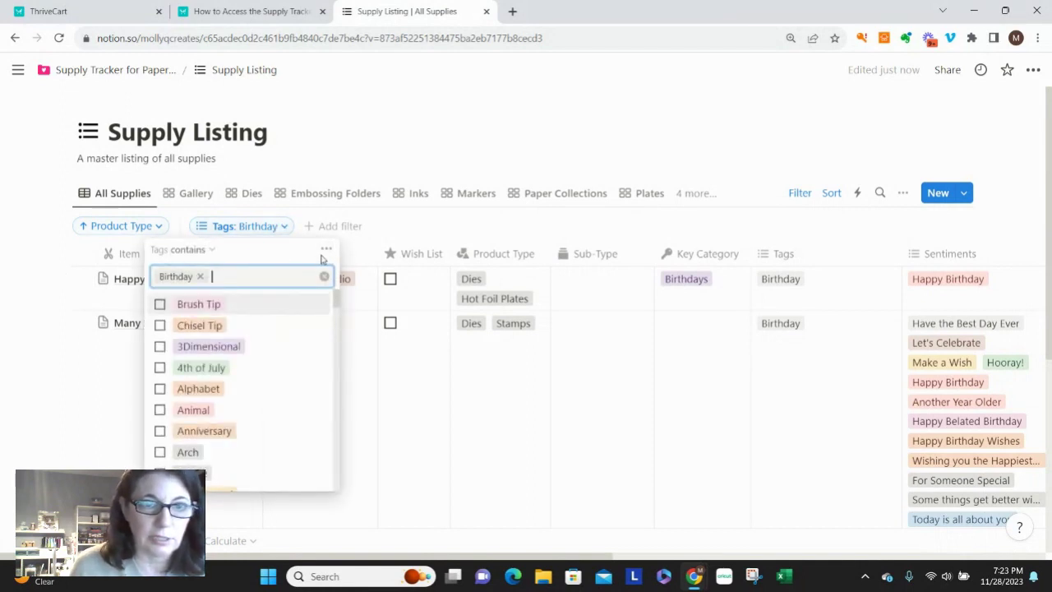
pyautogui.click(327, 251)
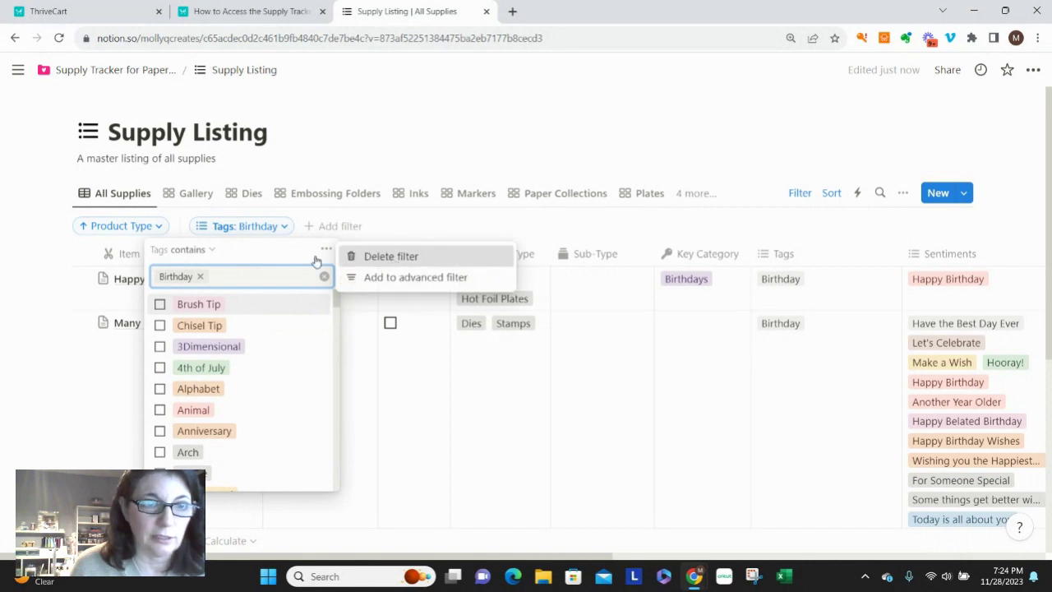
pyautogui.click(380, 256)
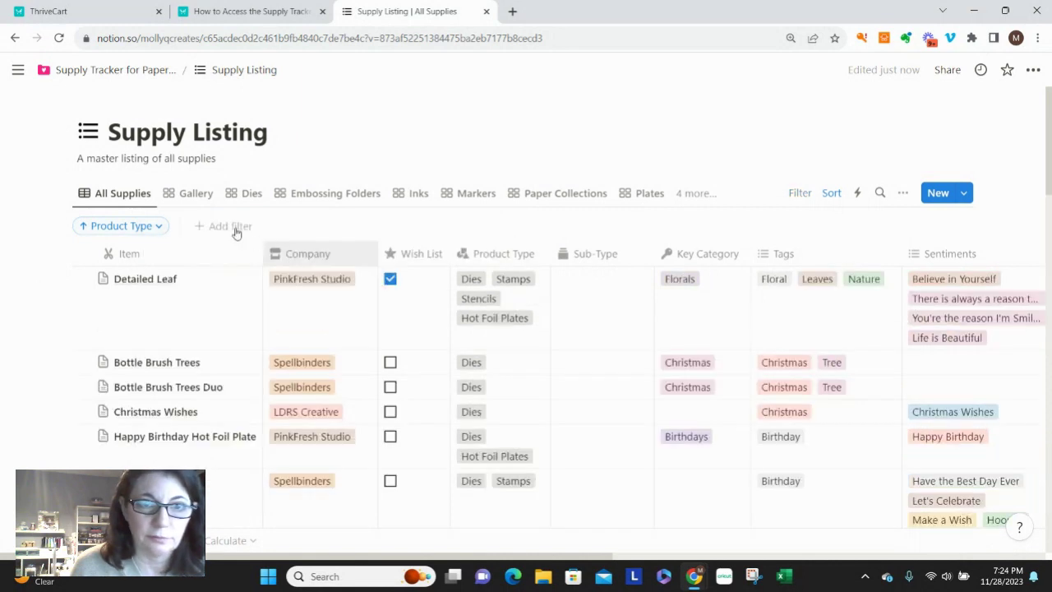
# Step: Switch the Supply Listing to the Gallery view with its filter bar displayed
pyautogui.click(177, 198)
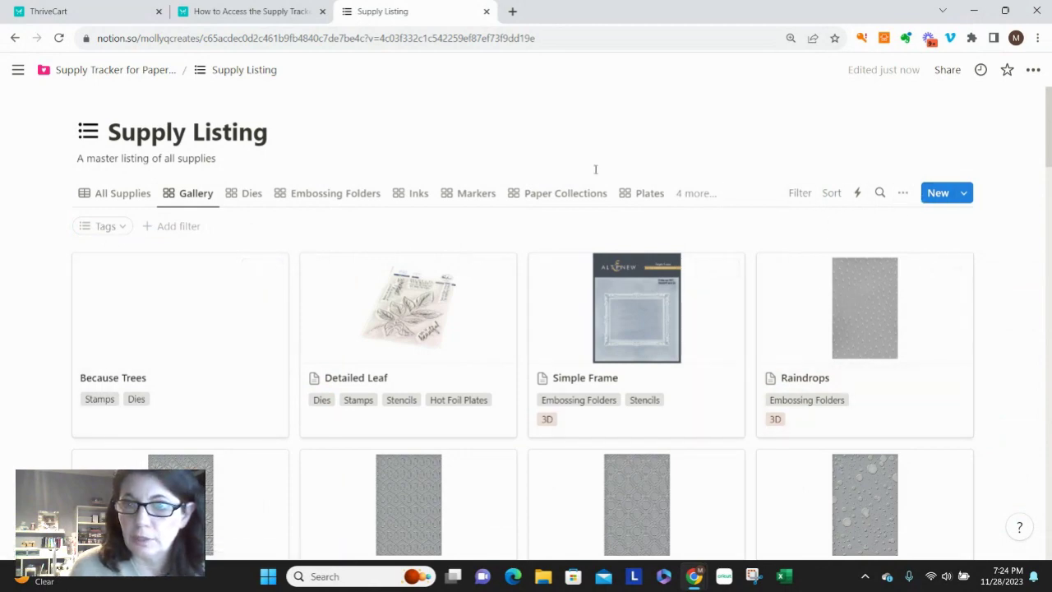
pyautogui.click(789, 198)
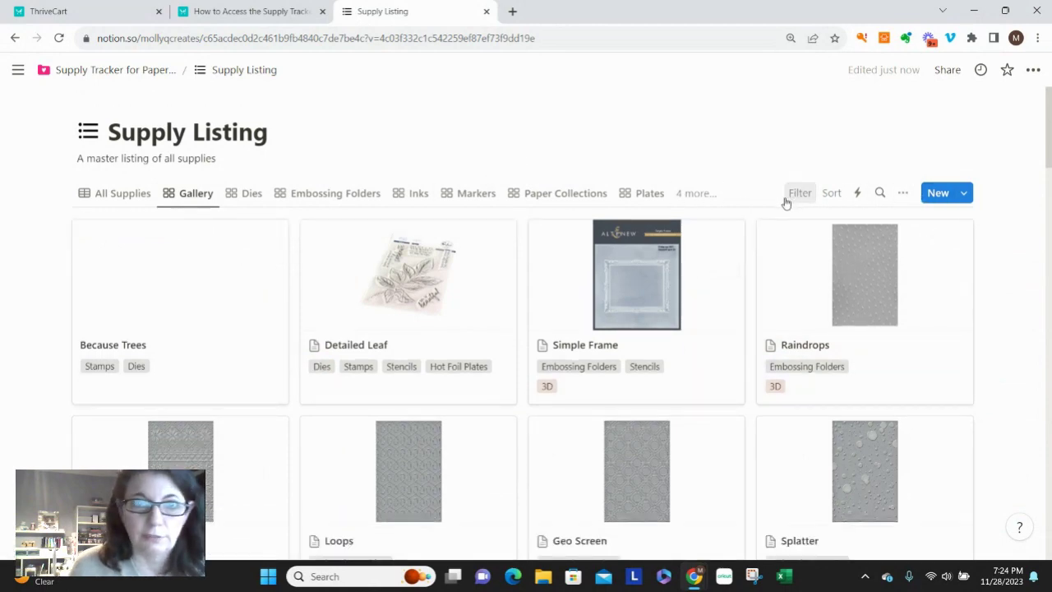
pyautogui.click(801, 199)
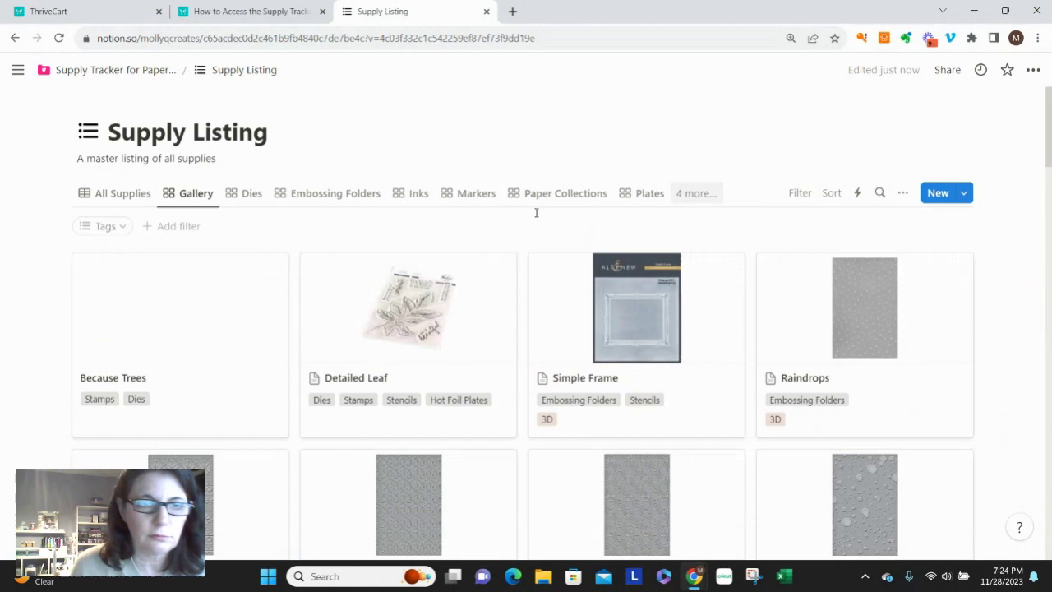
pyautogui.click(170, 231)
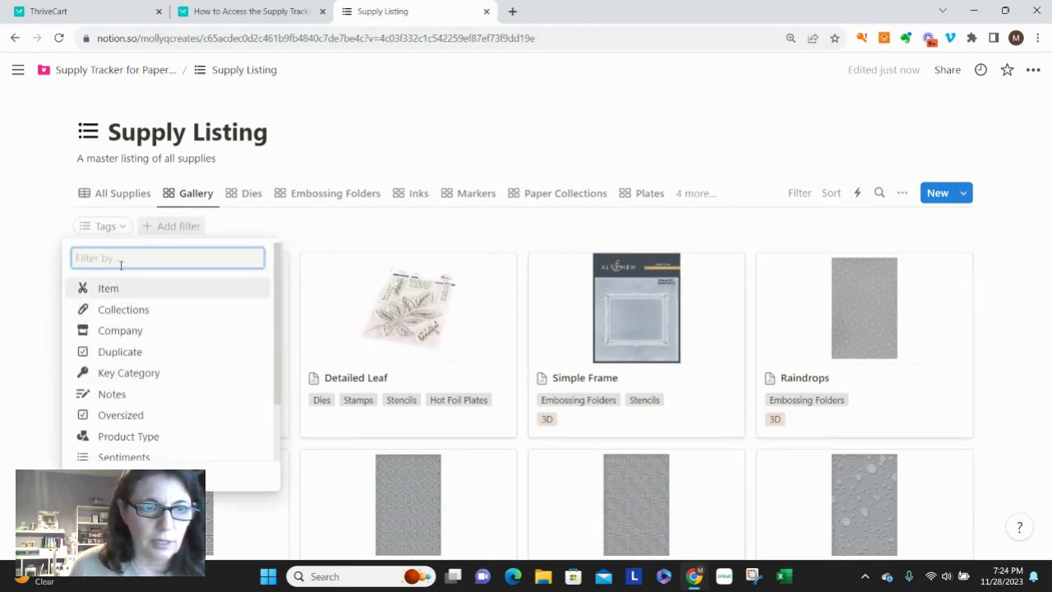
pyautogui.click(100, 234)
pyautogui.click(99, 233)
pyautogui.click(101, 229)
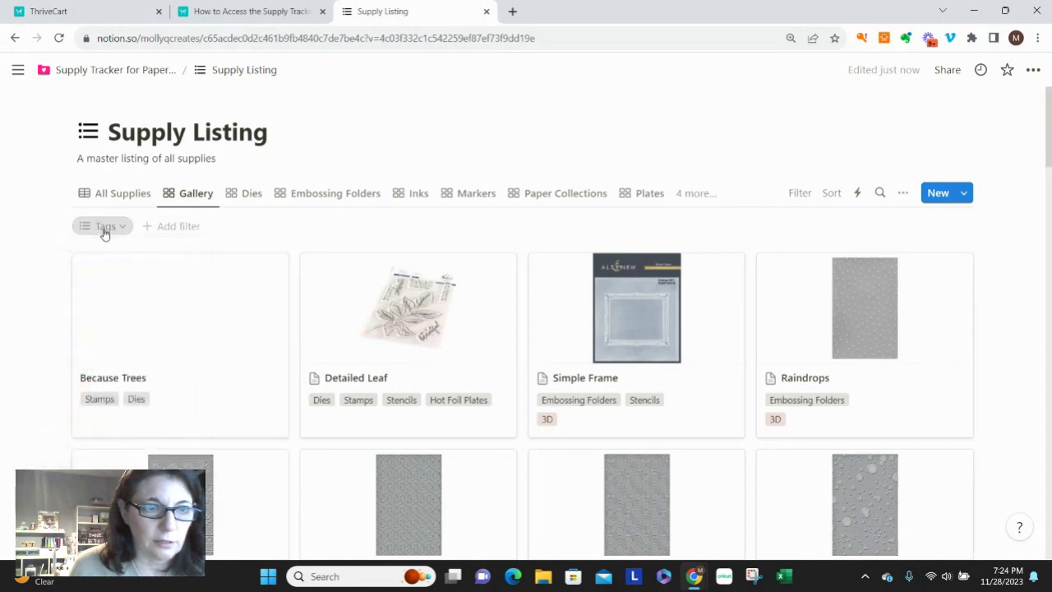
# Step: Filter the gallery to items whose Tags contain Love, and clear that tag from the filter again
pyautogui.click(93, 230)
pyautogui.scroll(-1, 107, 380)
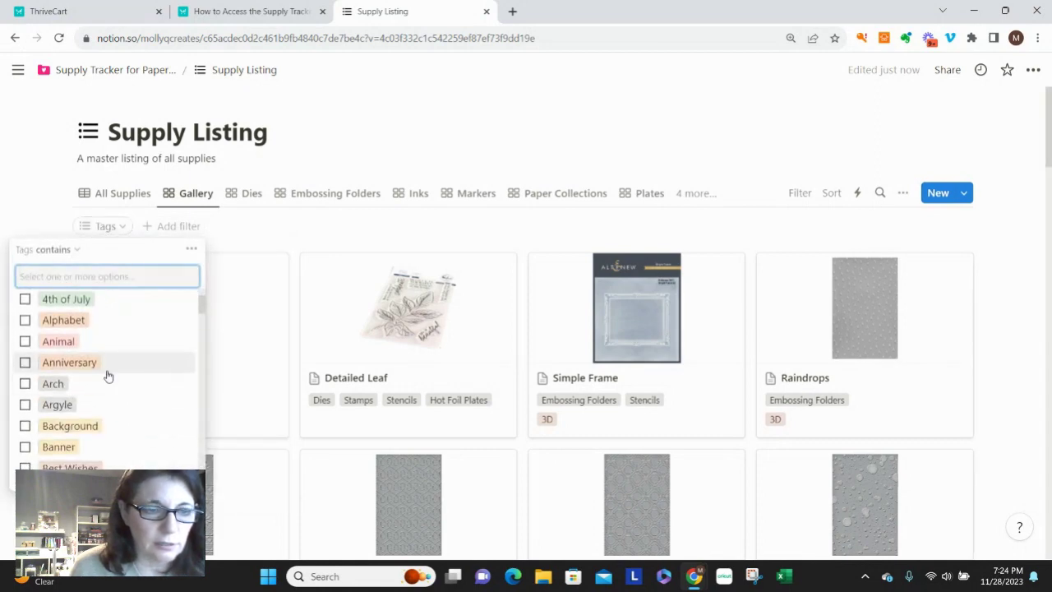
pyautogui.scroll(1, 105, 338)
pyautogui.write('lovew')
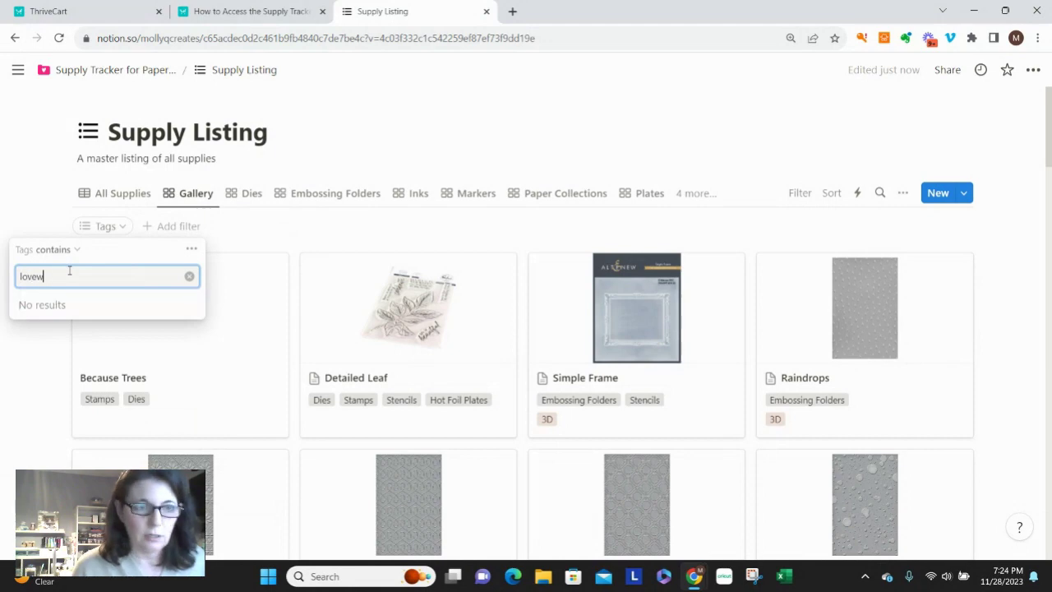
pyautogui.press('BackSpace')
pyautogui.press('Return')
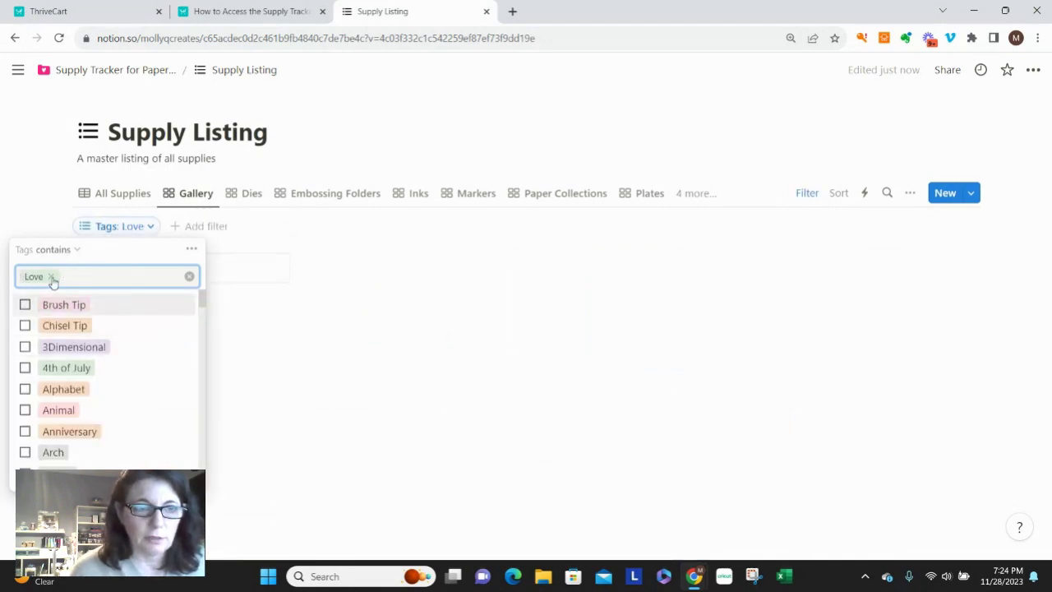
pyautogui.click(51, 278)
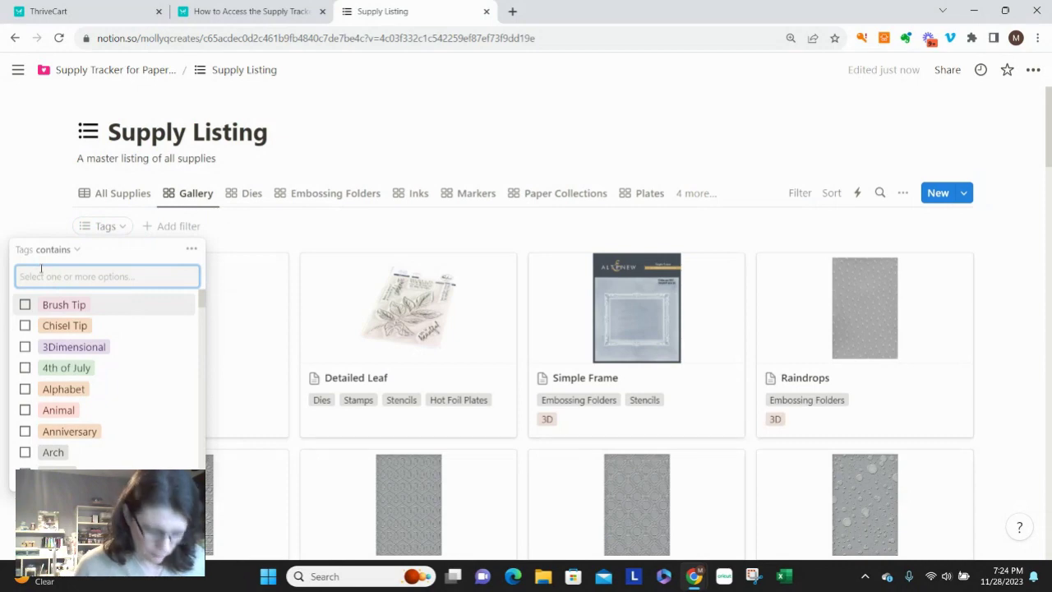
pyautogui.click(308, 221)
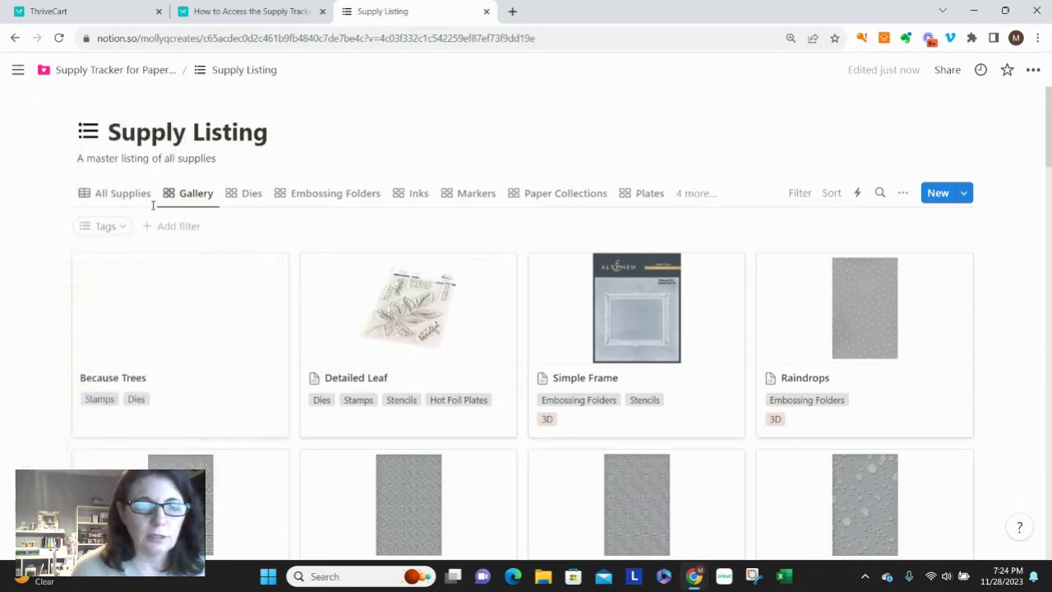
pyautogui.click(126, 234)
pyautogui.click(127, 234)
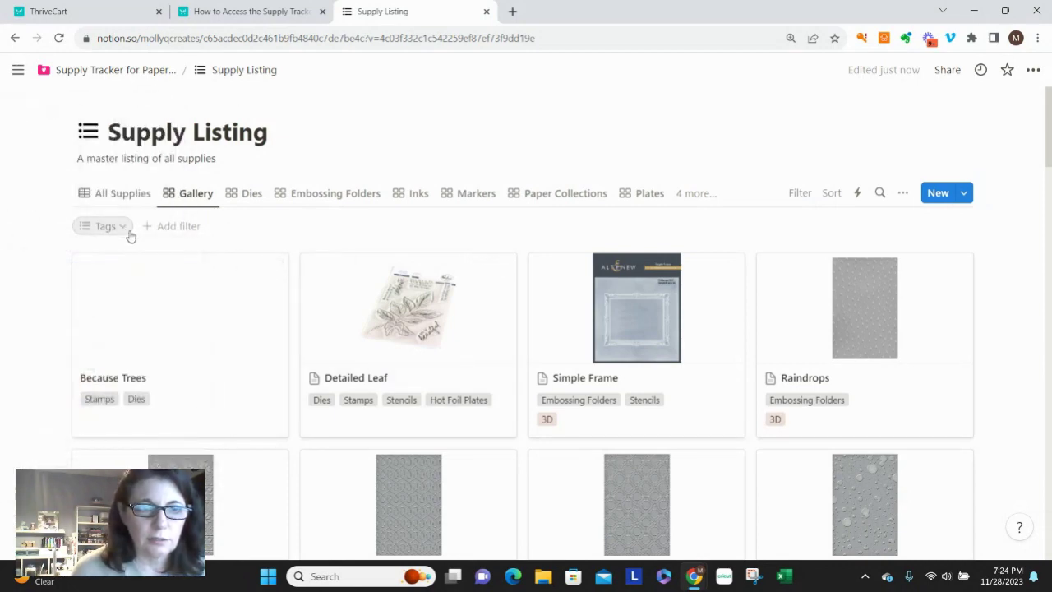
# Step: Add a Sentiments filter to the gallery for items containing Happy Birthday
pyautogui.click(155, 236)
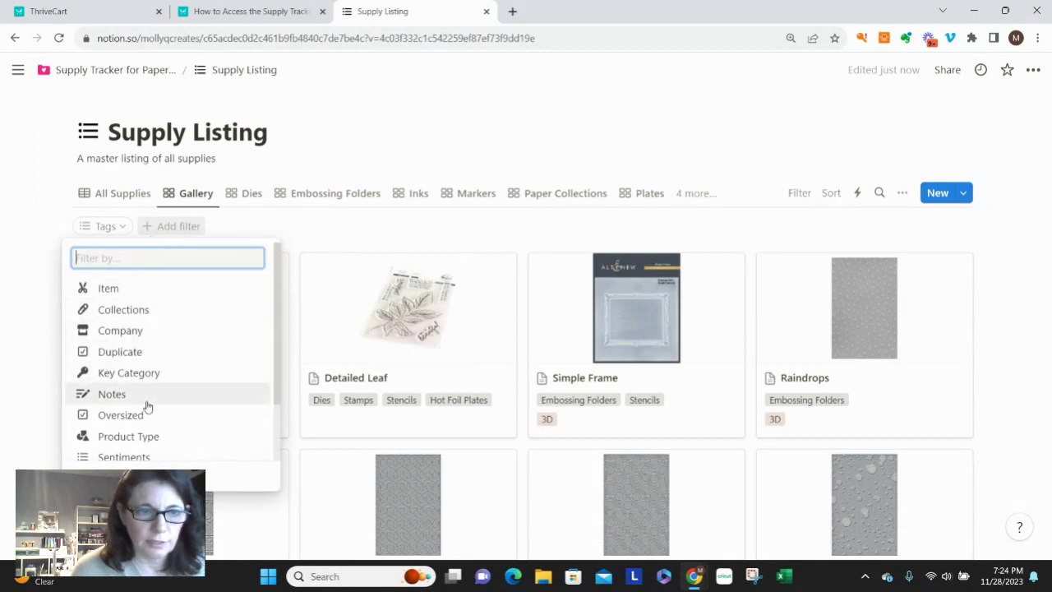
pyautogui.click(156, 458)
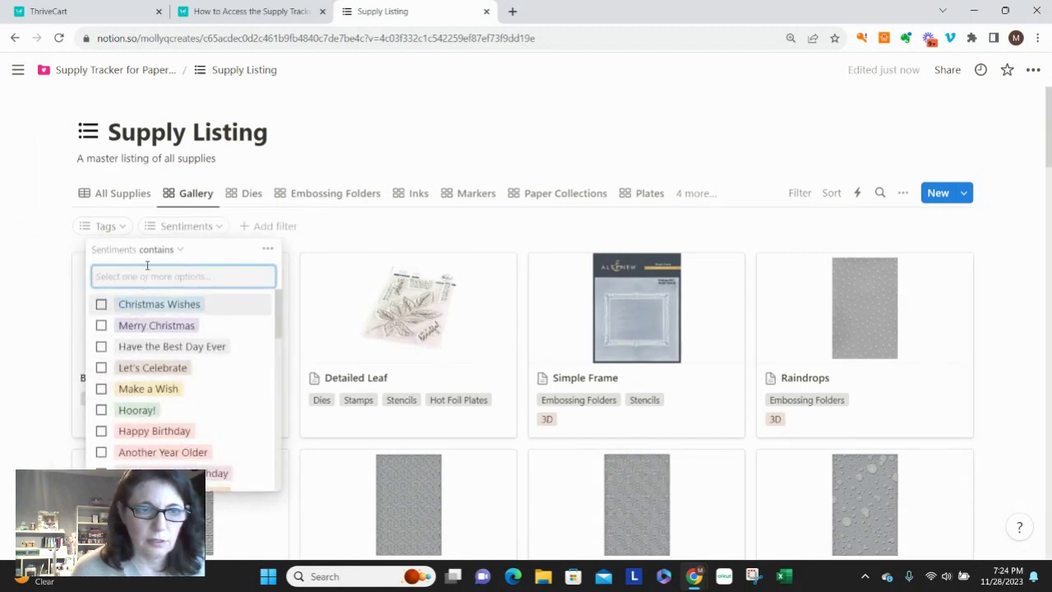
pyautogui.write('birthd')
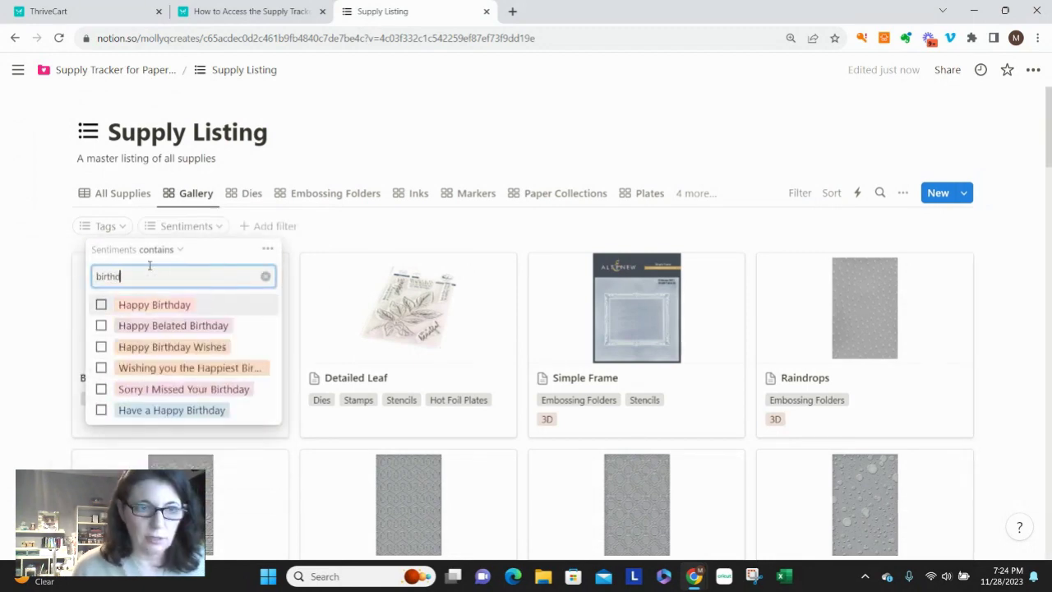
pyautogui.press('Return')
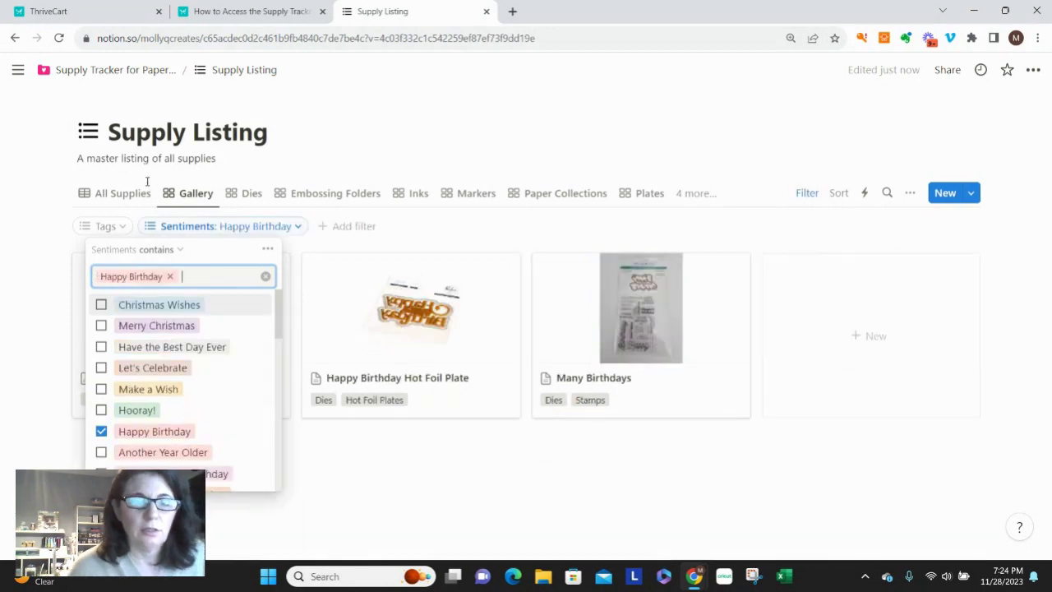
pyautogui.click(561, 440)
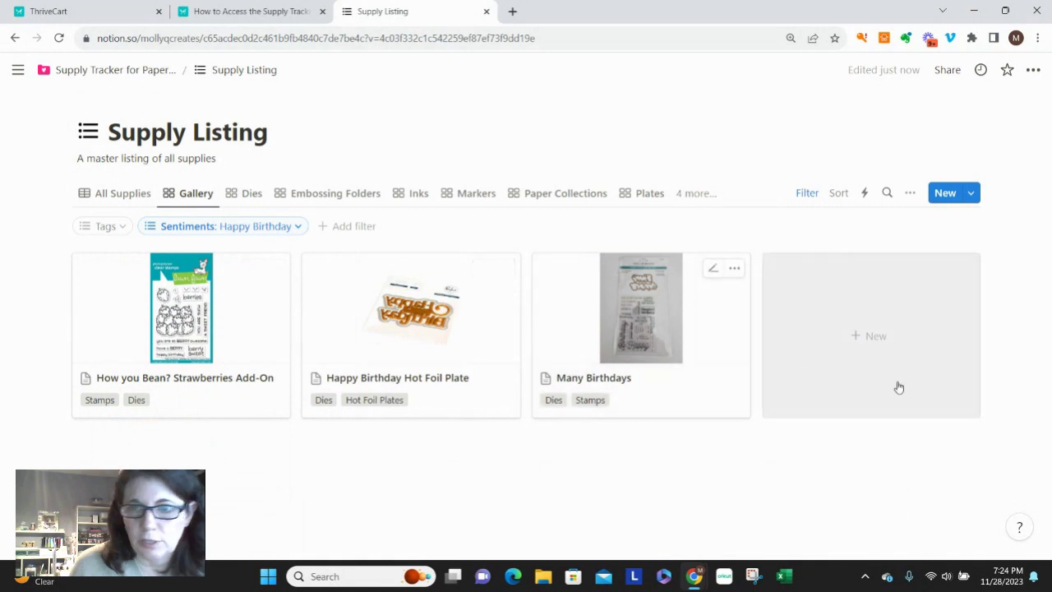
# Step: Open the How you Bean? Strawberries Add-On entry and examine its sentiments and stamp image
pyautogui.click(175, 380)
pyautogui.scroll(-5, 430, 353)
pyautogui.scroll(2, 432, 353)
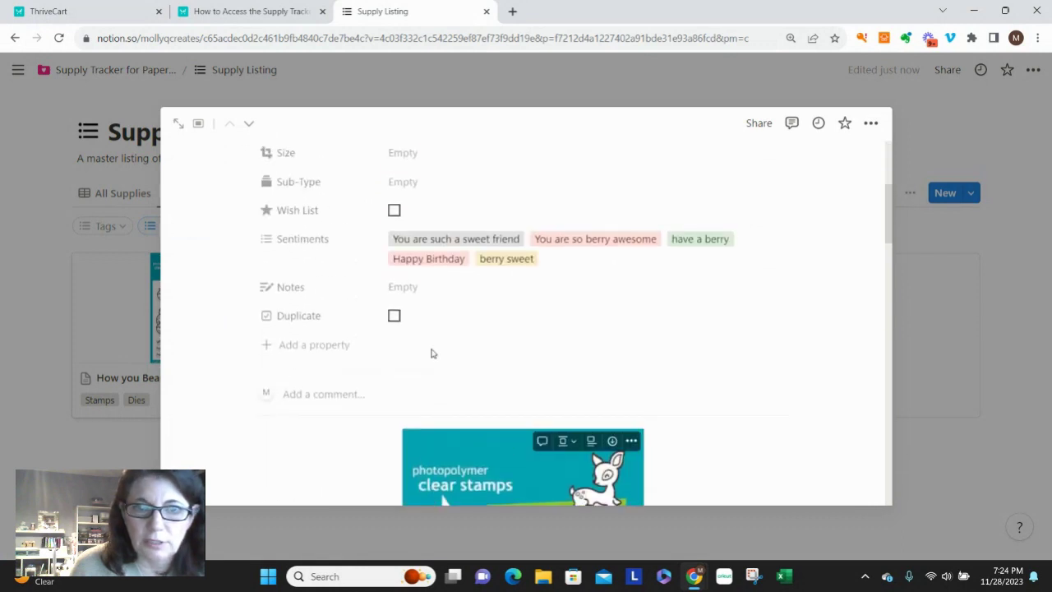
# Step: Examine the remaining product and sample card images in the How you Bean? Strawberries Add-On entry and close it
pyautogui.scroll(1, 432, 354)
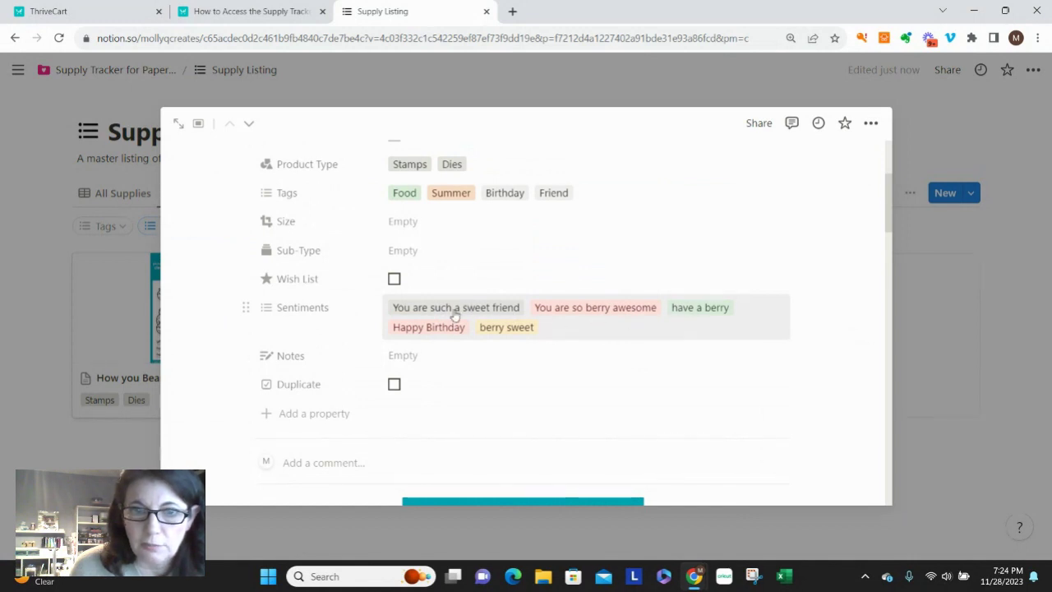
pyautogui.scroll(-5, 540, 345)
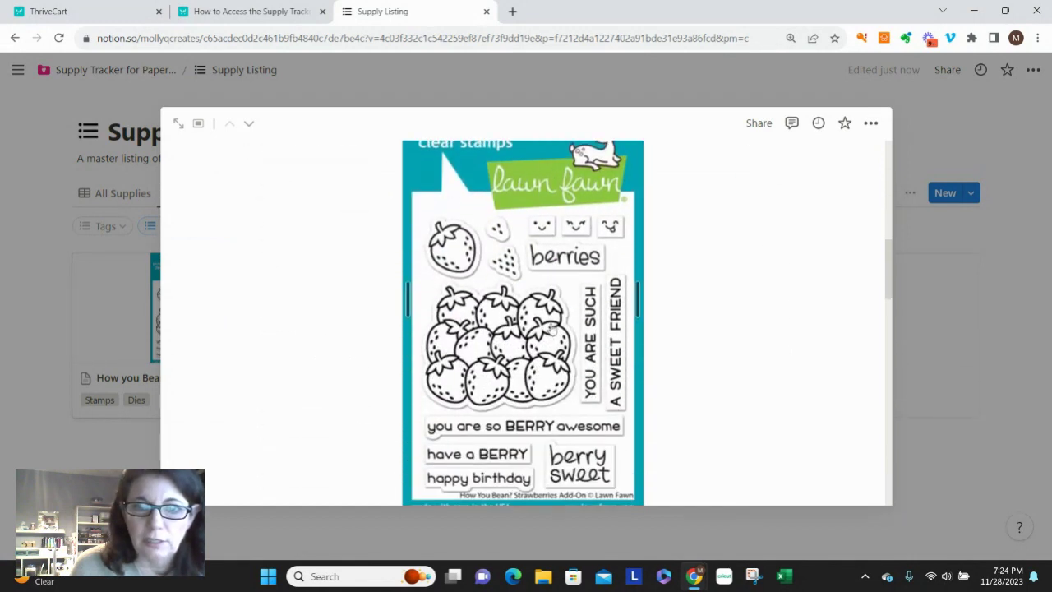
pyautogui.scroll(-10, 550, 329)
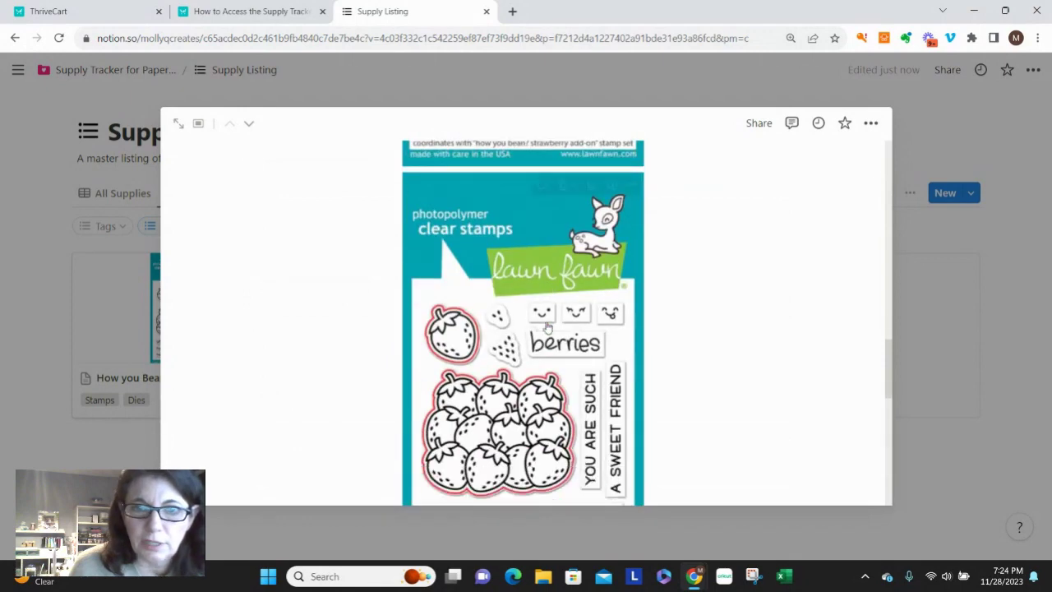
pyautogui.scroll(-8, 547, 327)
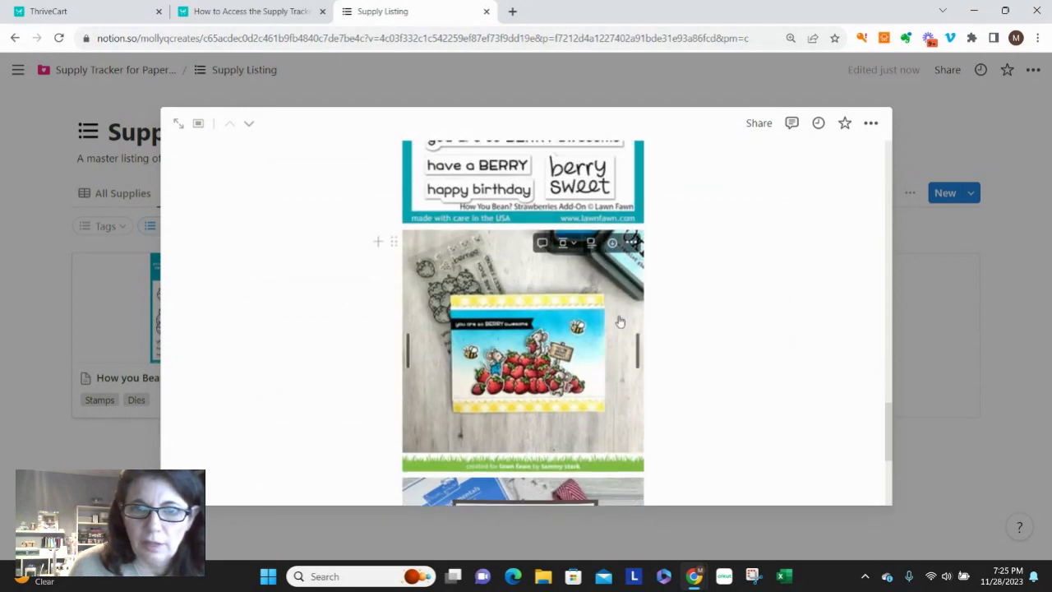
pyautogui.scroll(-4, 618, 329)
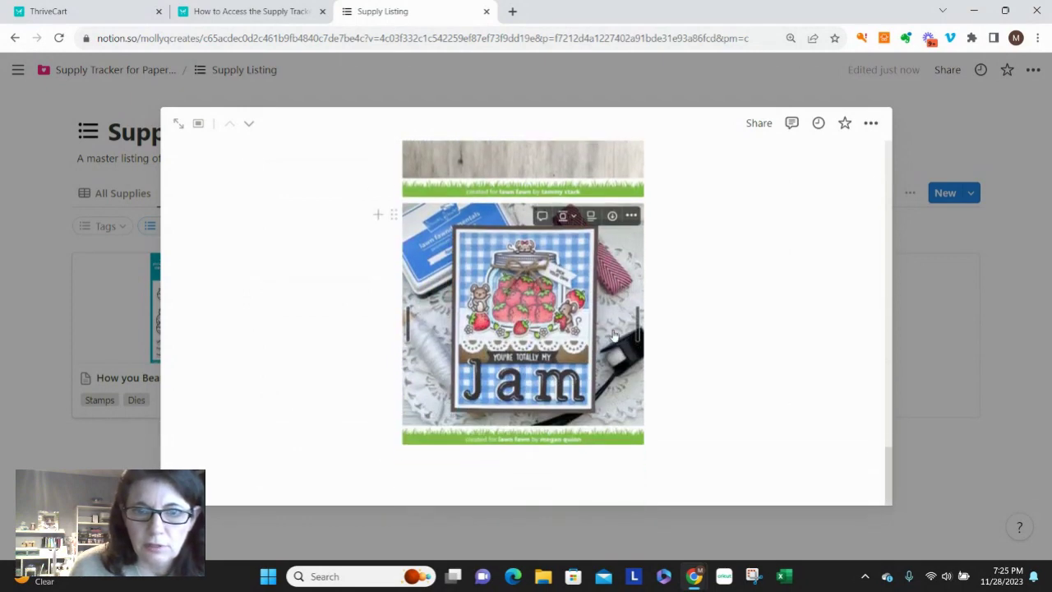
pyautogui.scroll(3, 614, 334)
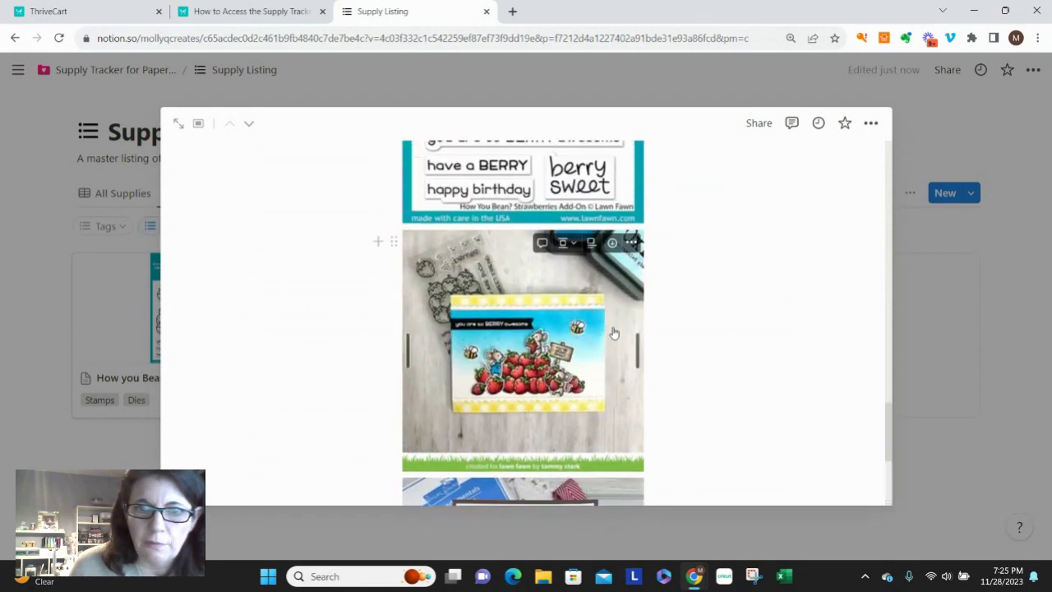
pyautogui.click(44, 199)
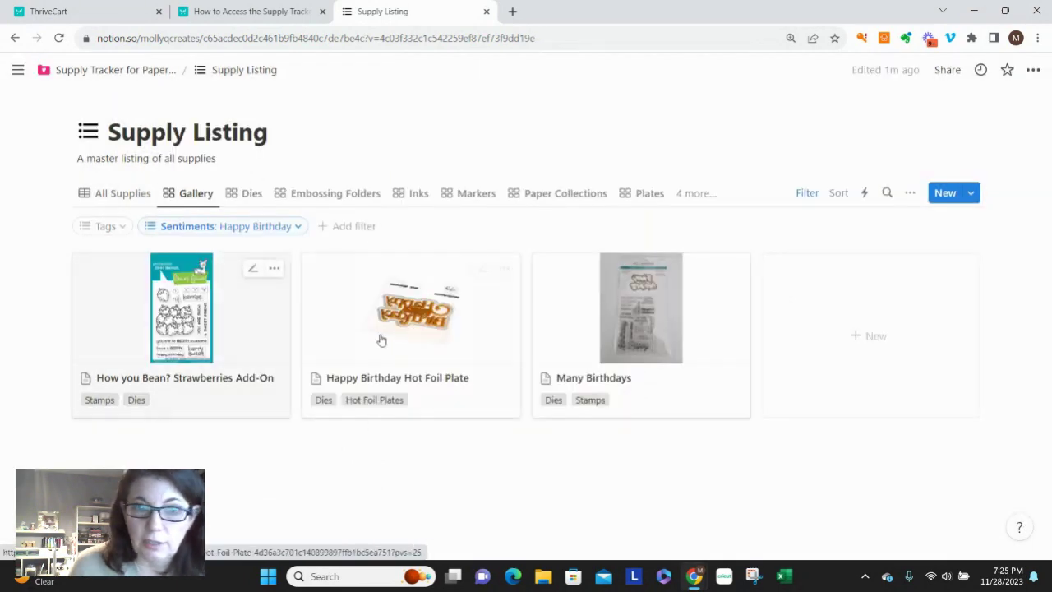
# Step: Open the Happy Birthday Hot Foil Plate entry, look through its product and sample card images, and close it
pyautogui.click(392, 326)
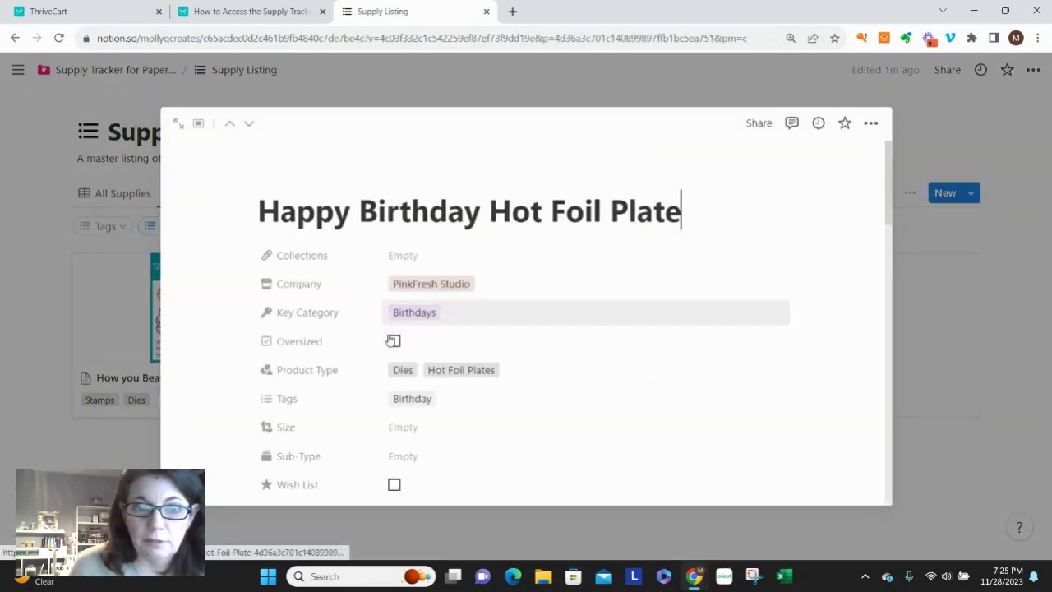
pyautogui.scroll(-5, 418, 345)
pyautogui.scroll(-10, 418, 345)
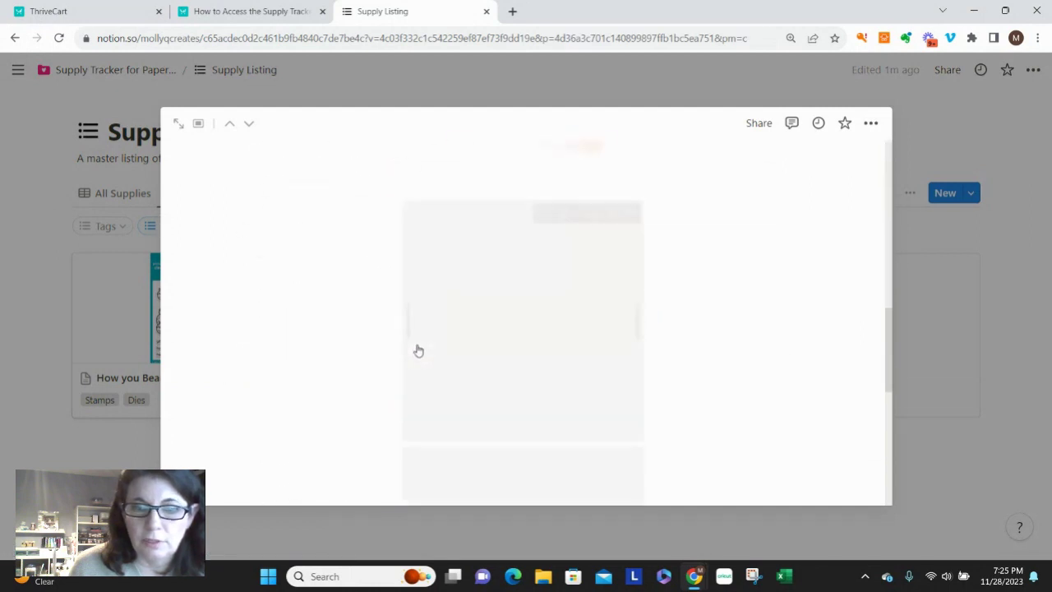
pyautogui.scroll(-3, 416, 339)
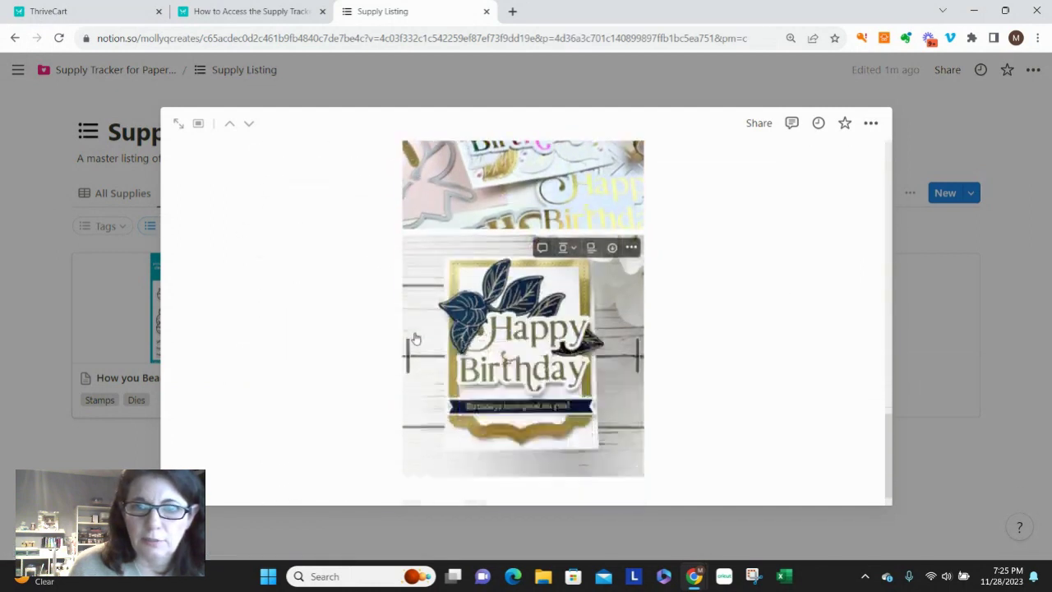
pyautogui.scroll(15, 411, 329)
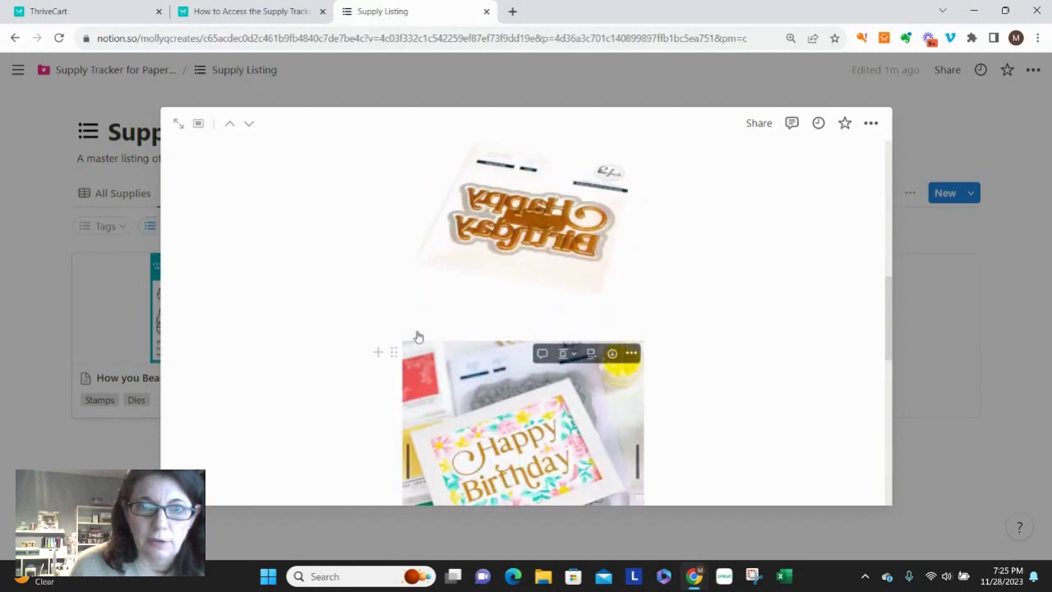
pyautogui.press('Escape')
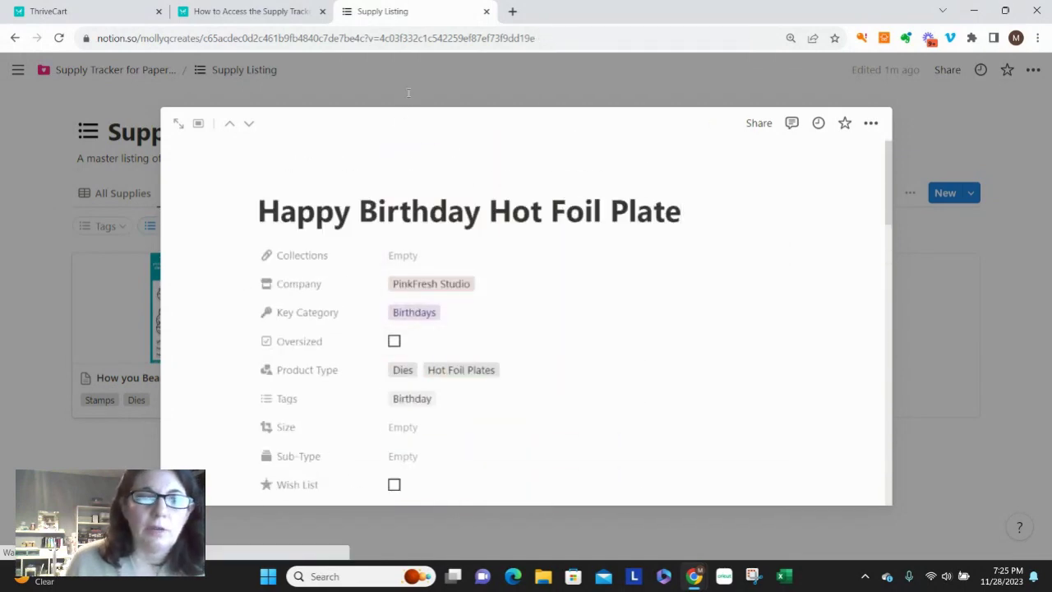
# Step: Open the Many Birthdays entry, look through its stamp and packaging photos, and close it
pyautogui.click(606, 378)
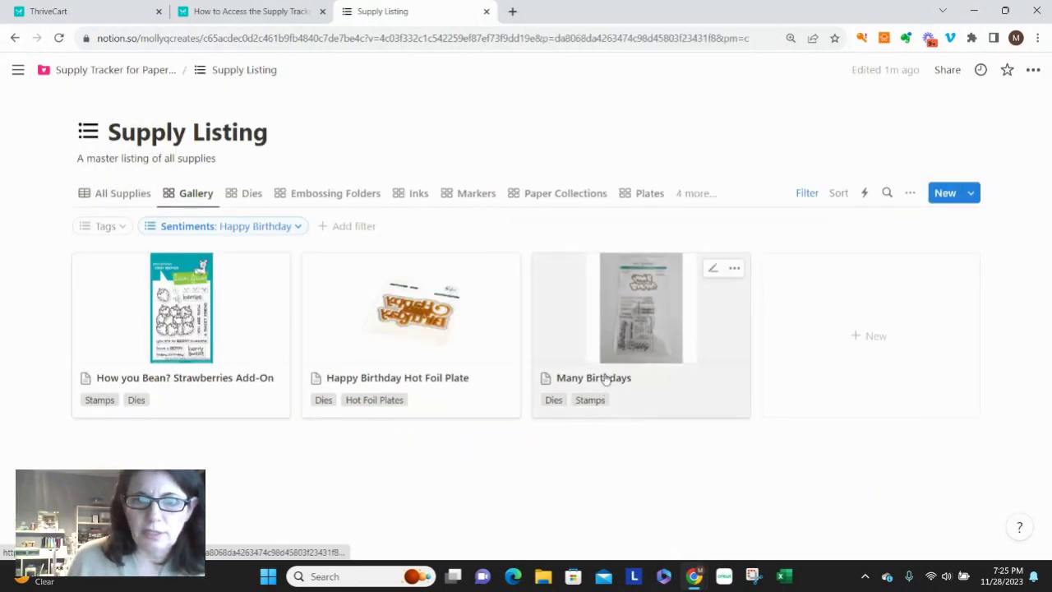
pyautogui.scroll(-3, 568, 394)
pyautogui.scroll(-10, 569, 337)
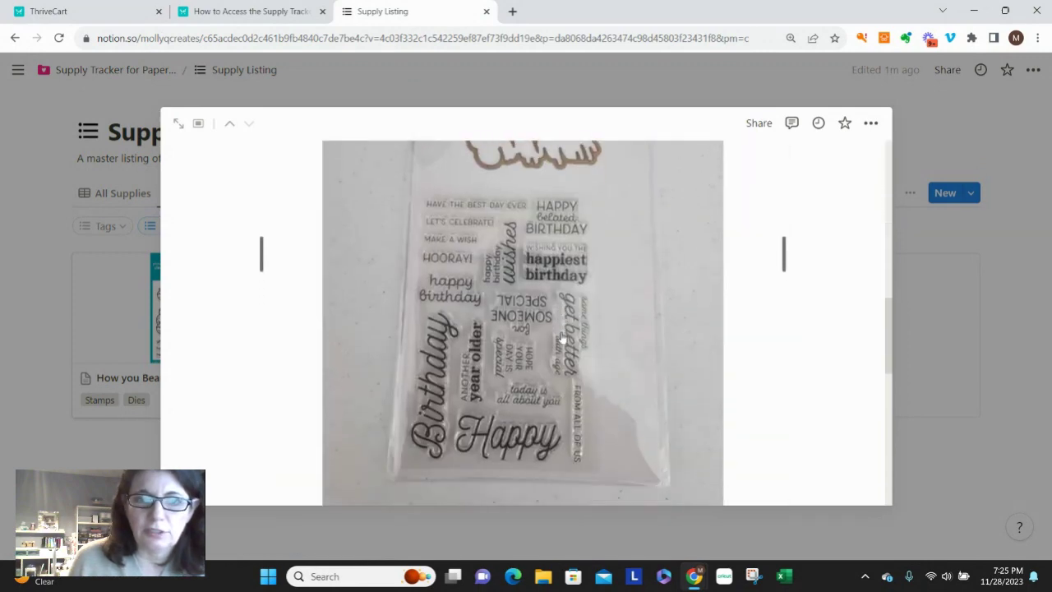
pyautogui.scroll(-2, 558, 336)
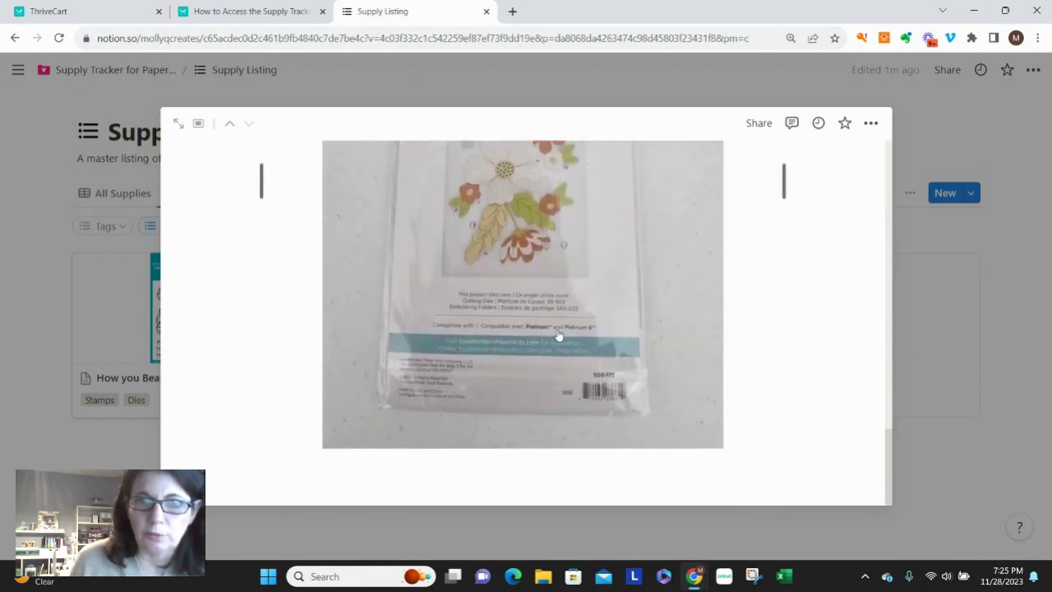
pyautogui.scroll(10, 552, 331)
pyautogui.scroll(5, 549, 330)
pyautogui.click(370, 70)
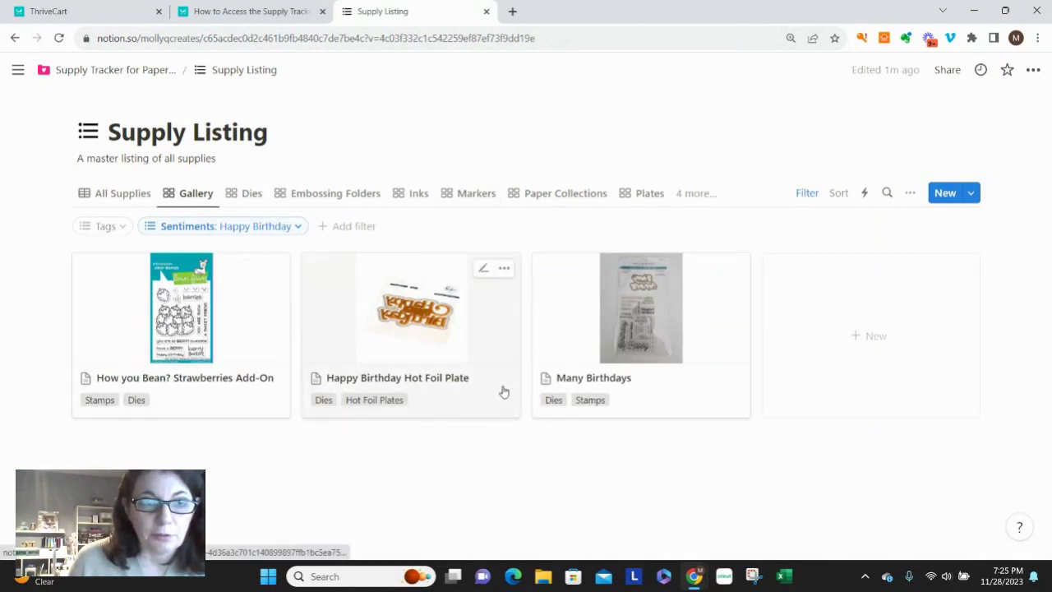
# Step: Change the gallery's Sentiments filter from Happy Birthday to Hooray!
pyautogui.click(299, 228)
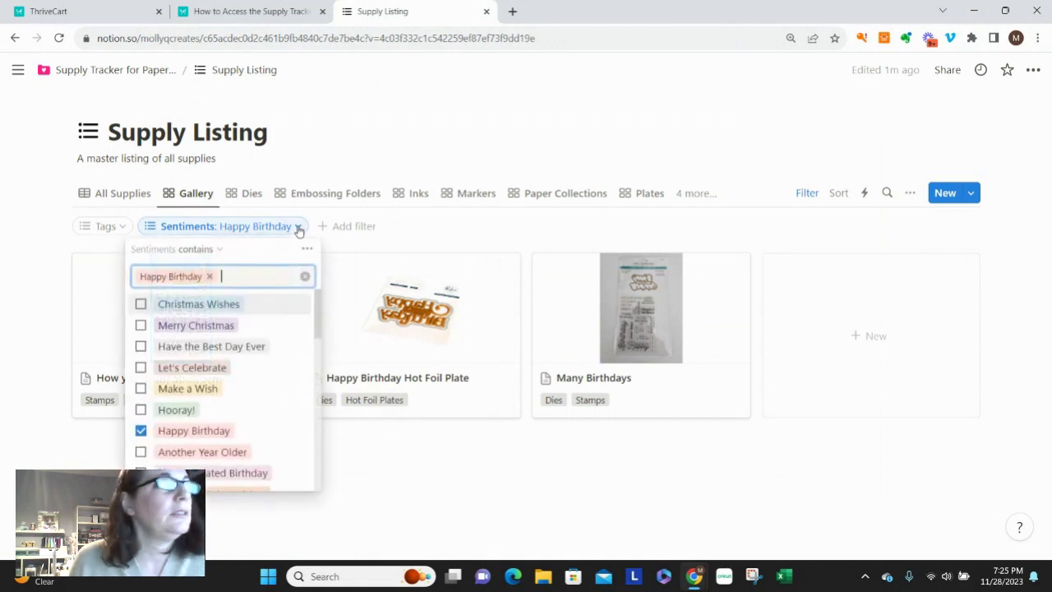
pyautogui.click(142, 432)
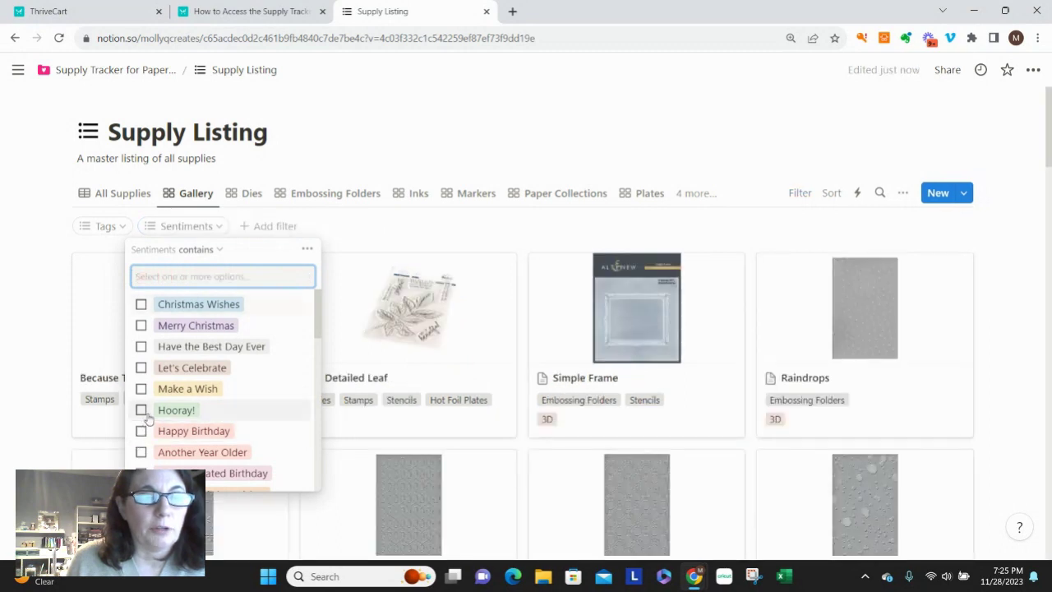
pyautogui.click(142, 410)
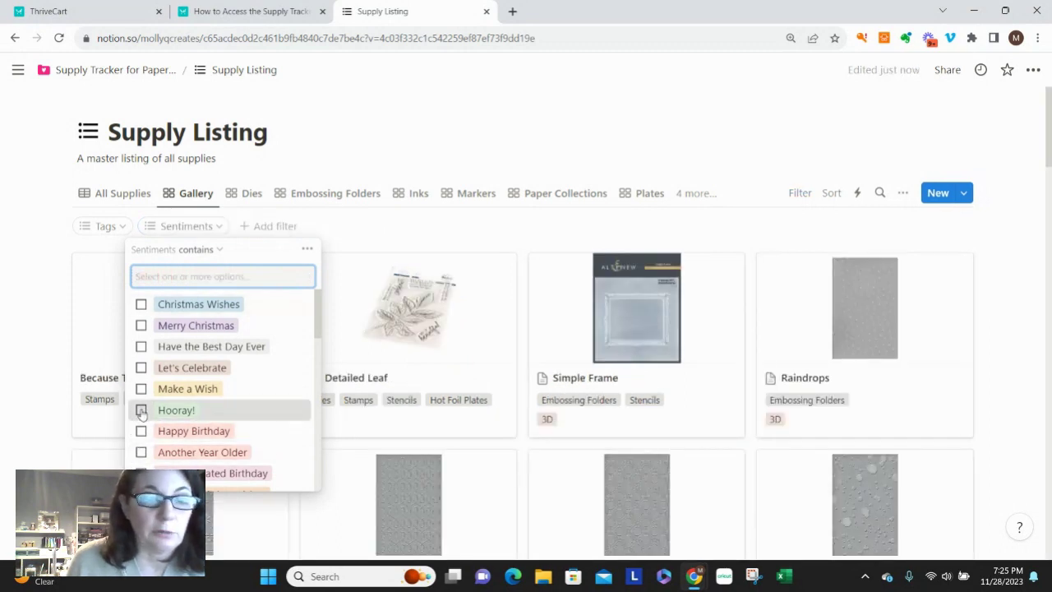
pyautogui.click(542, 265)
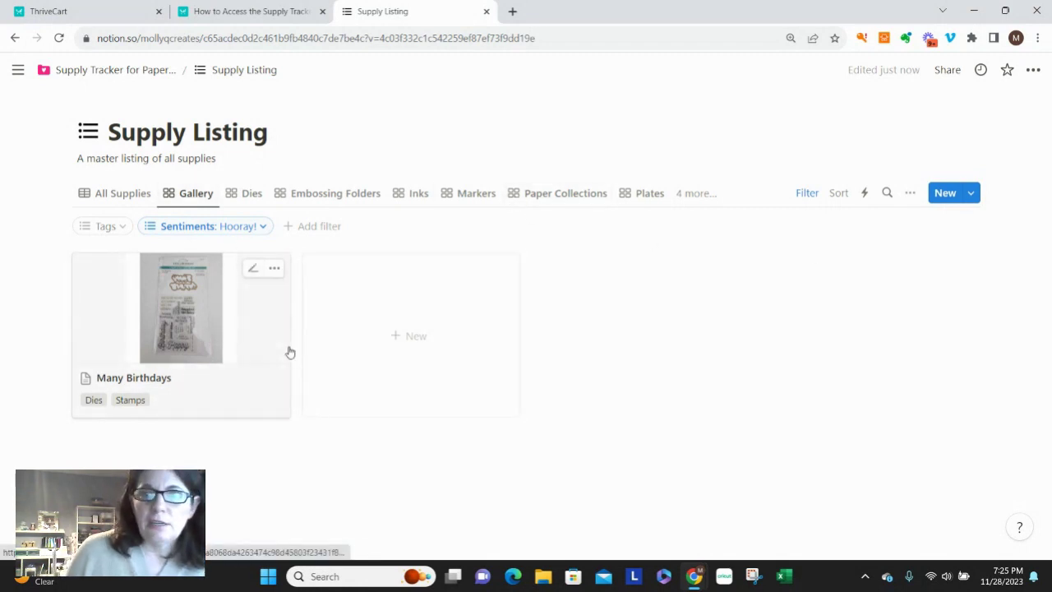
# Step: Delete the Sentiments filter from the gallery and browse the unfiltered supplies
pyautogui.click(261, 231)
pyautogui.click(290, 251)
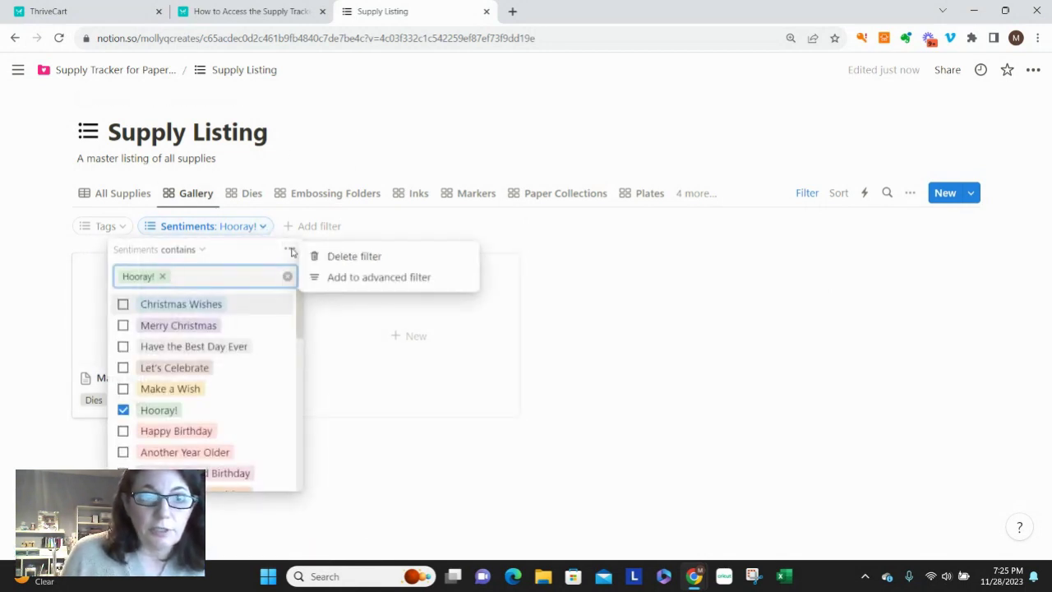
pyautogui.click(355, 261)
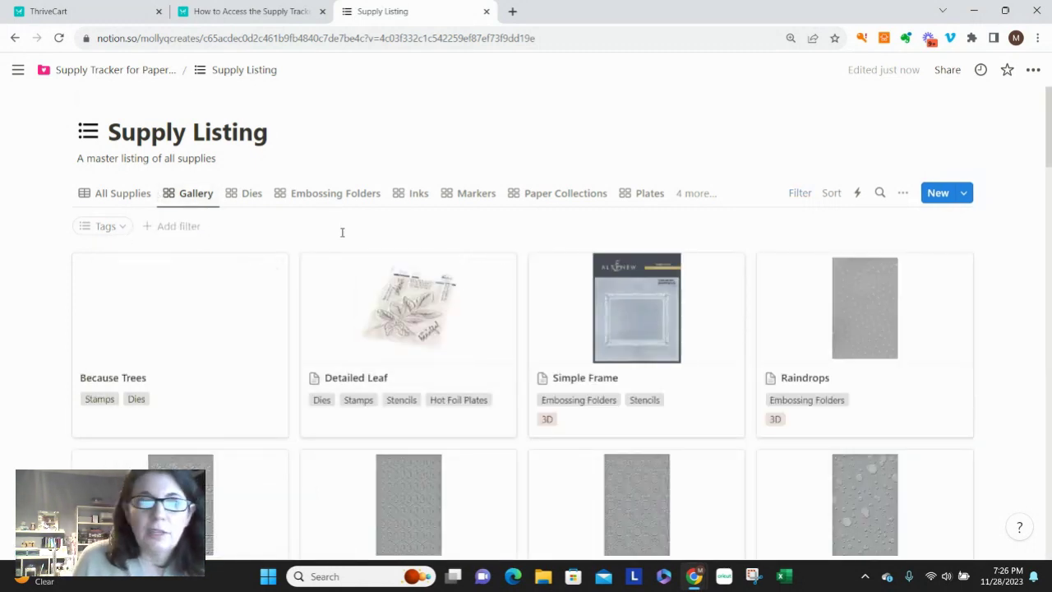
pyautogui.scroll(-3, 343, 233)
pyautogui.scroll(-2, 358, 239)
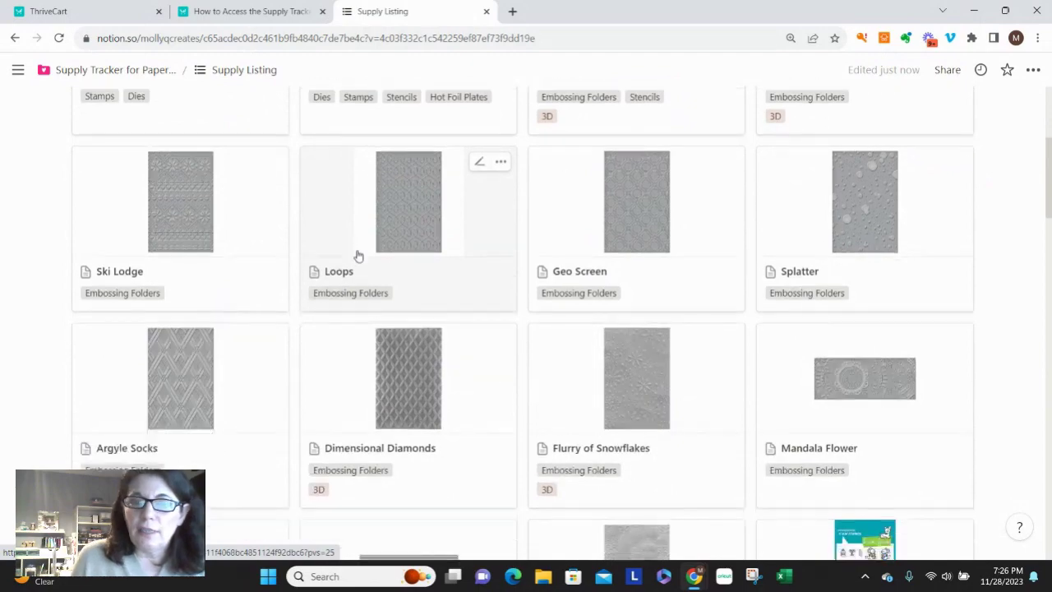
pyautogui.scroll(-3, 376, 242)
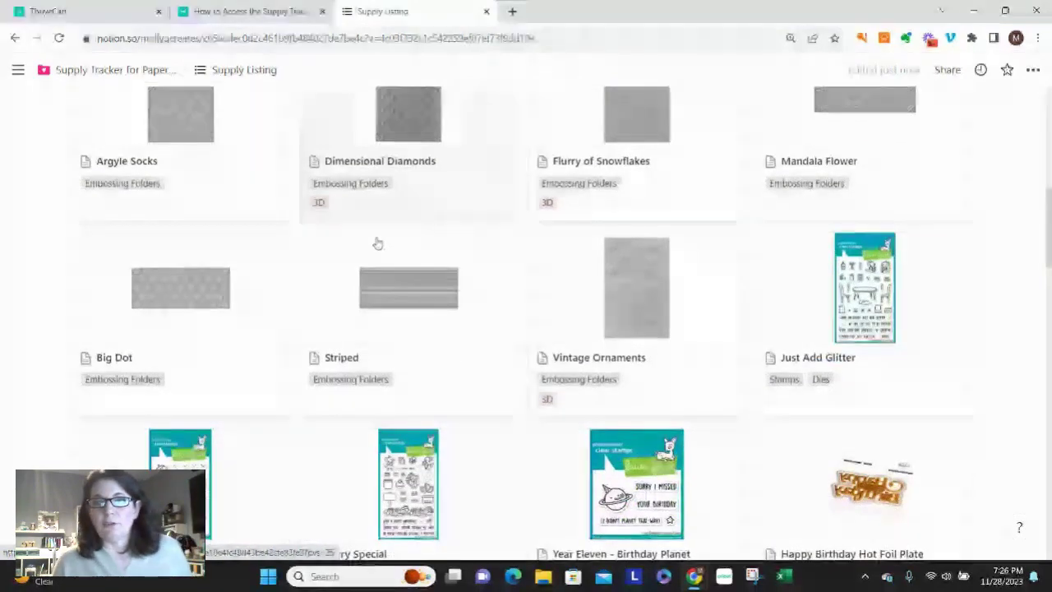
pyautogui.scroll(10, 456, 172)
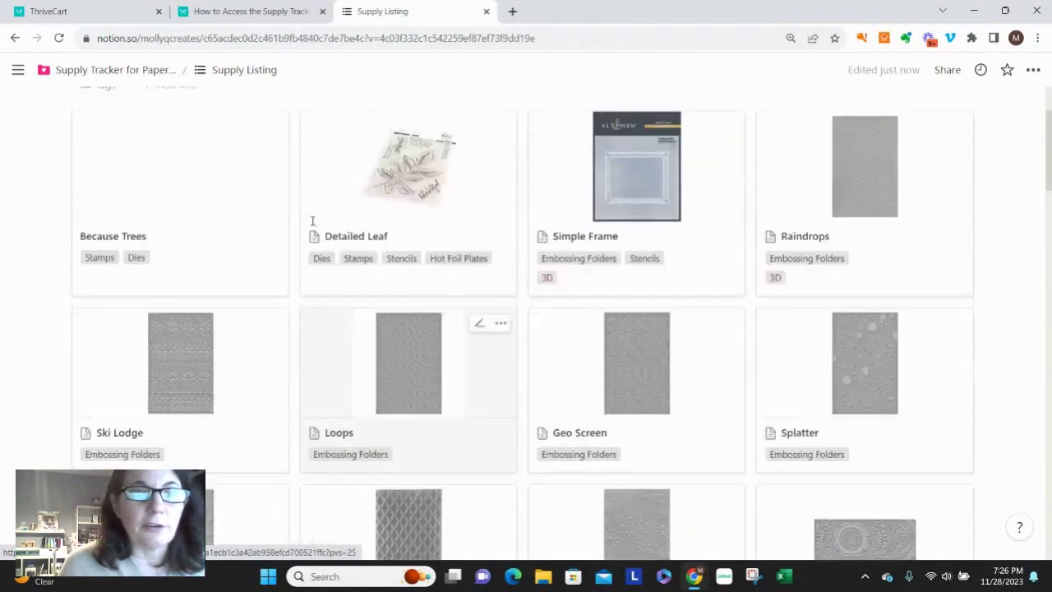
# Step: In the All Supplies table, reorder the columns so Product Type and Key Category directly follow Company
pyautogui.click(123, 202)
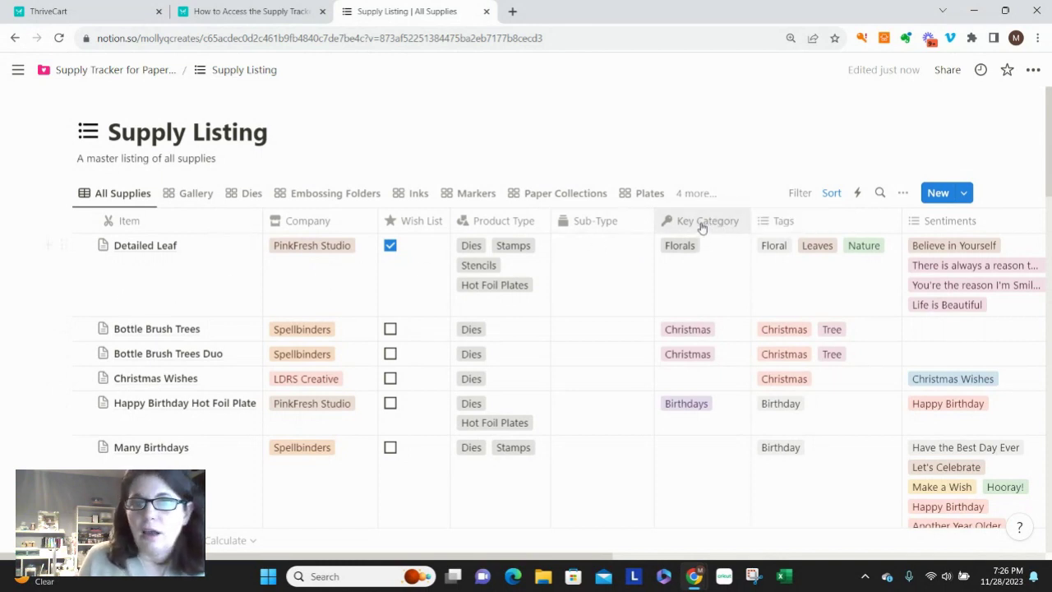
pyautogui.moveTo(699, 223); pyautogui.dragTo(442, 259)
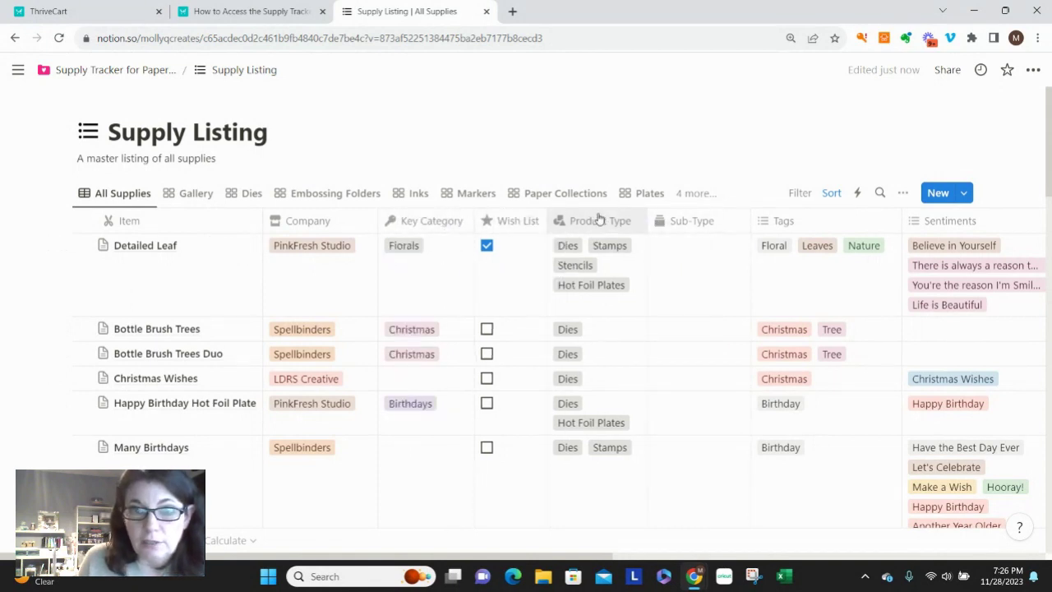
pyautogui.moveTo(601, 220); pyautogui.dragTo(420, 240)
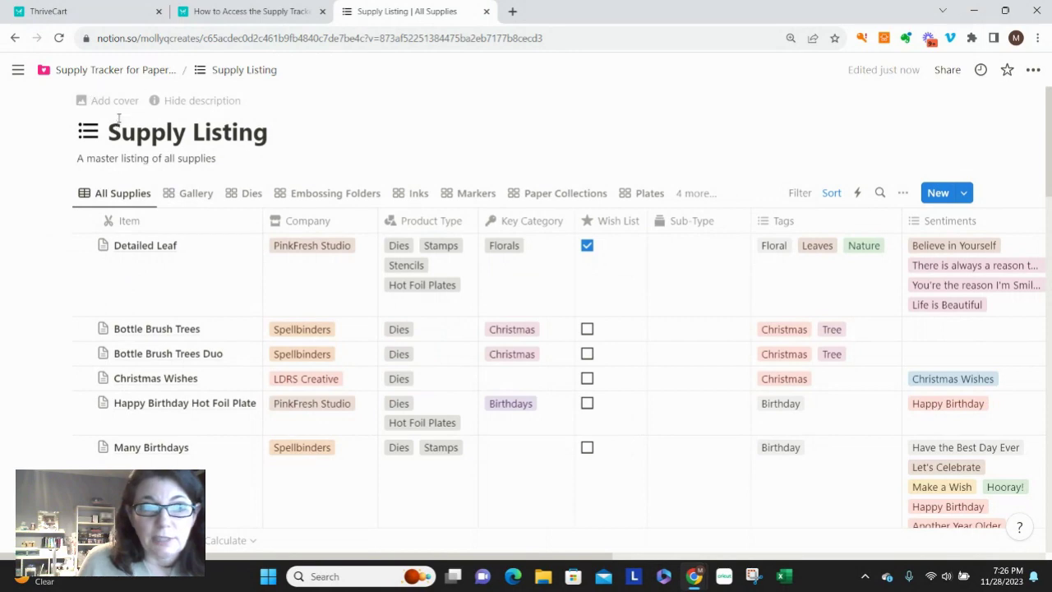
# Step: Return to the Supply Tracker for Paper Crafters page, open Detailed Leaf from the wish list, and untick its Wish List property
pyautogui.click(116, 73)
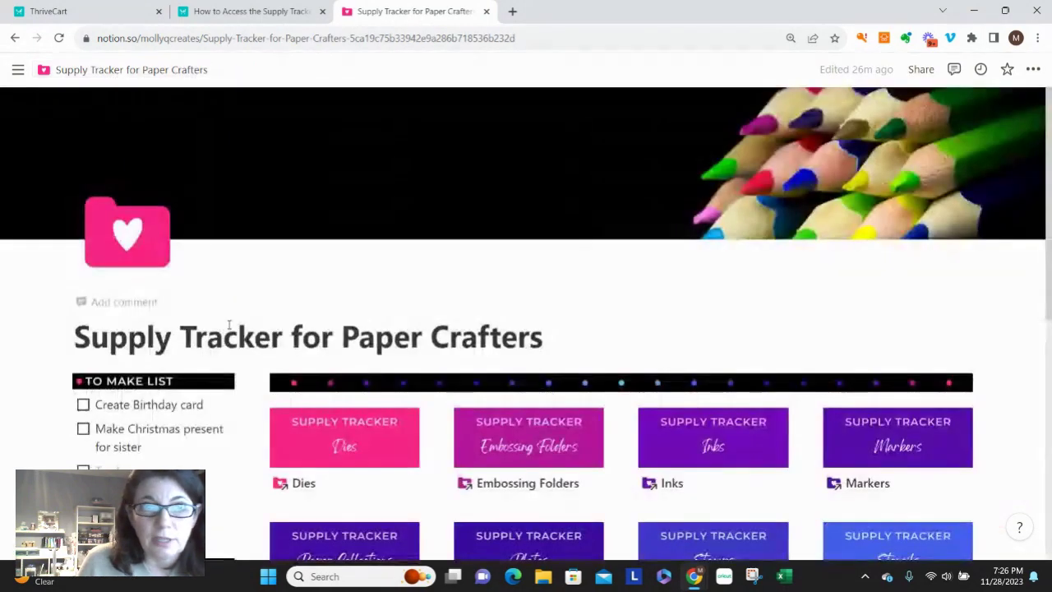
pyautogui.scroll(-5, 285, 303)
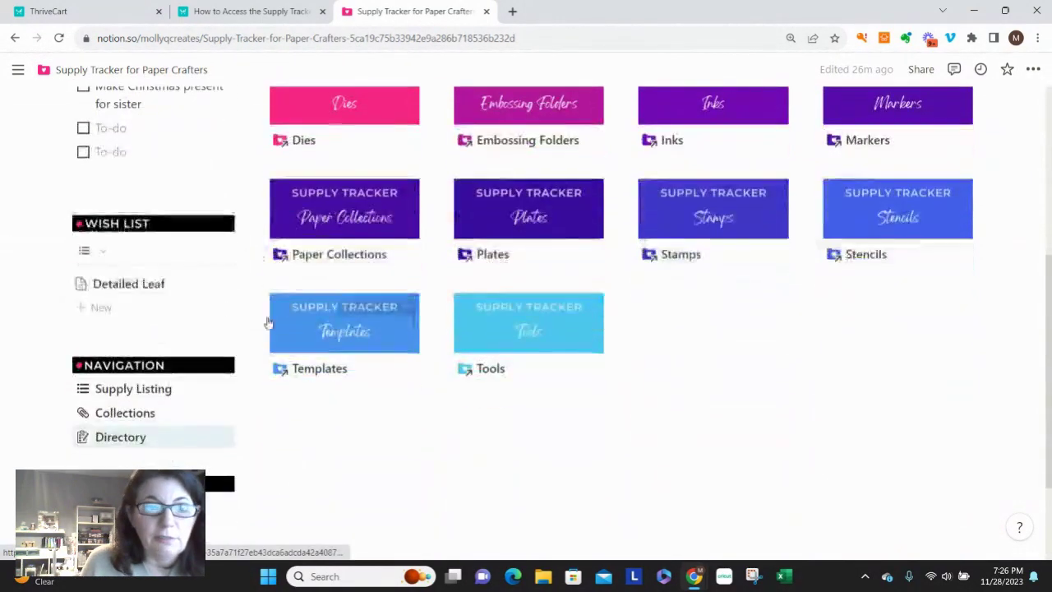
pyautogui.click(129, 287)
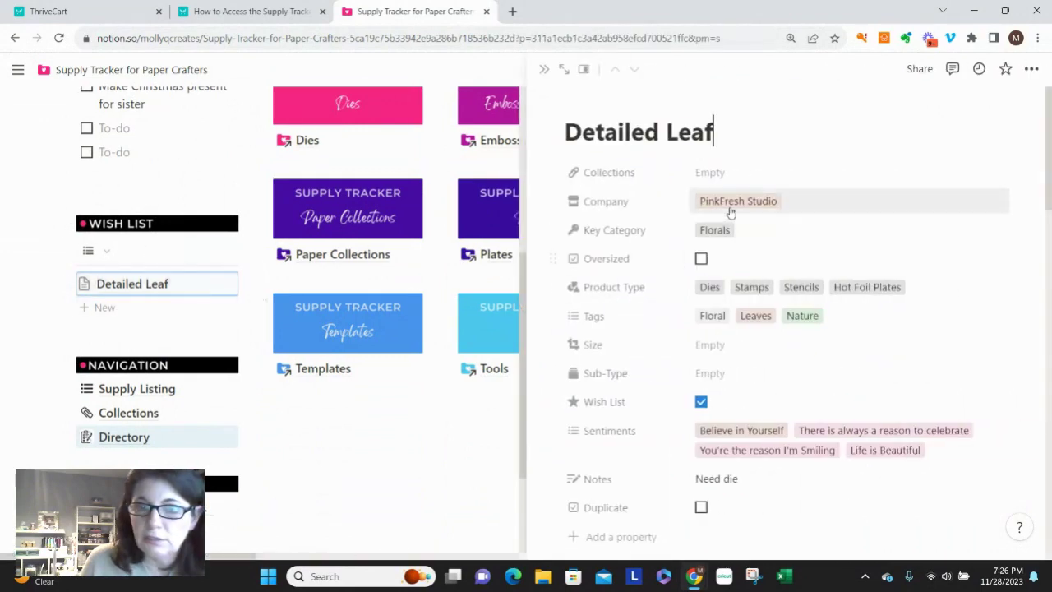
pyautogui.scroll(-3, 730, 212)
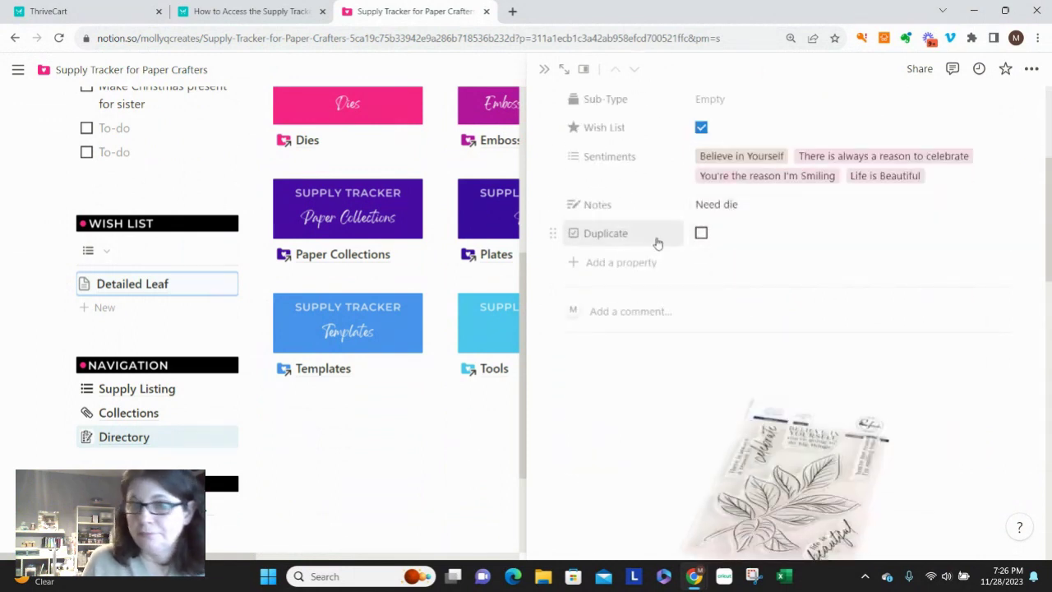
pyautogui.click(701, 127)
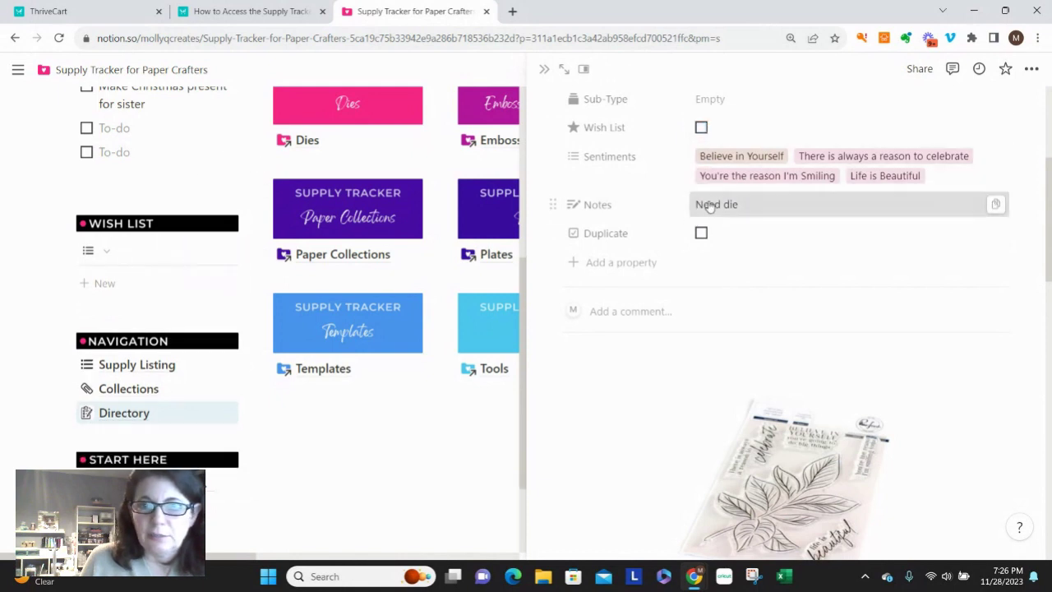
# Step: Clear the text in the Notes property of the Detailed Leaf entry
pyautogui.click(744, 205)
pyautogui.moveTo(744, 204); pyautogui.dragTo(627, 217)
pyautogui.press('BackSpace')
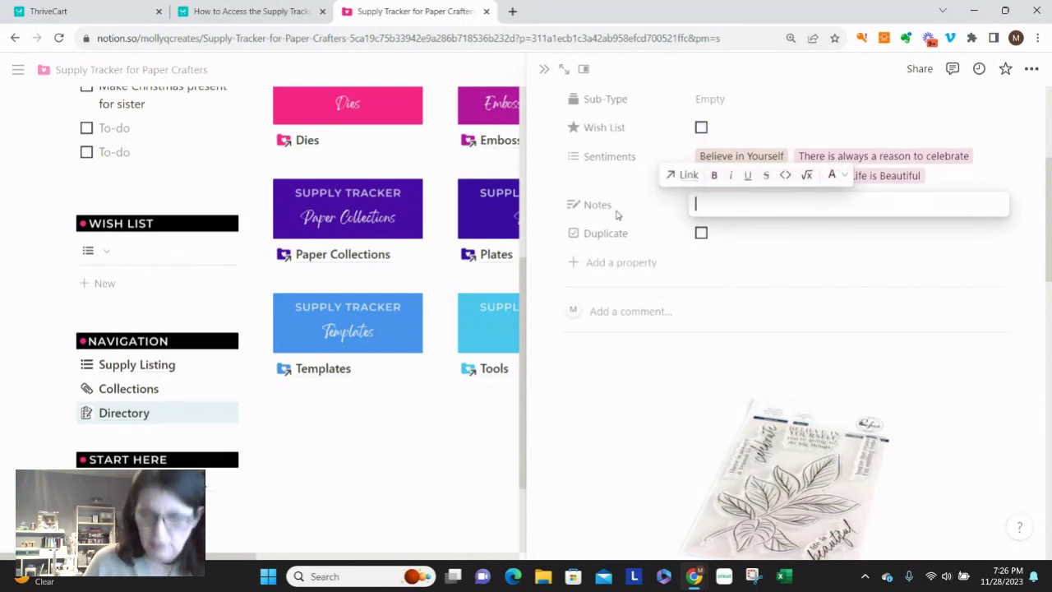
pyautogui.click(651, 70)
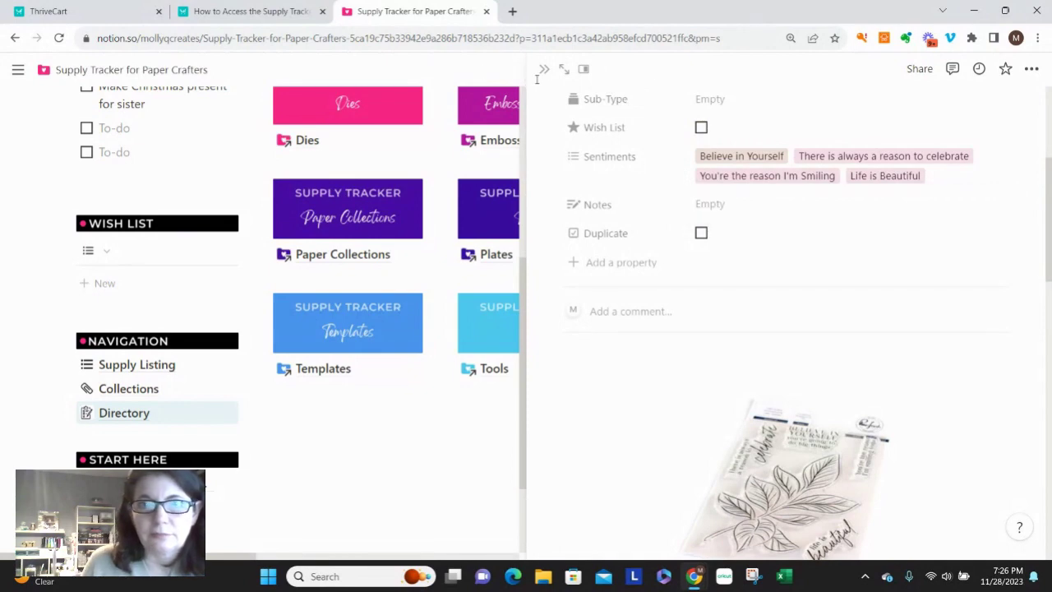
# Step: Close the Detailed Leaf entry and open the Paper Collections page from the Supply Tracker for Paper Crafters page
pyautogui.click(544, 70)
pyautogui.scroll(5, 529, 376)
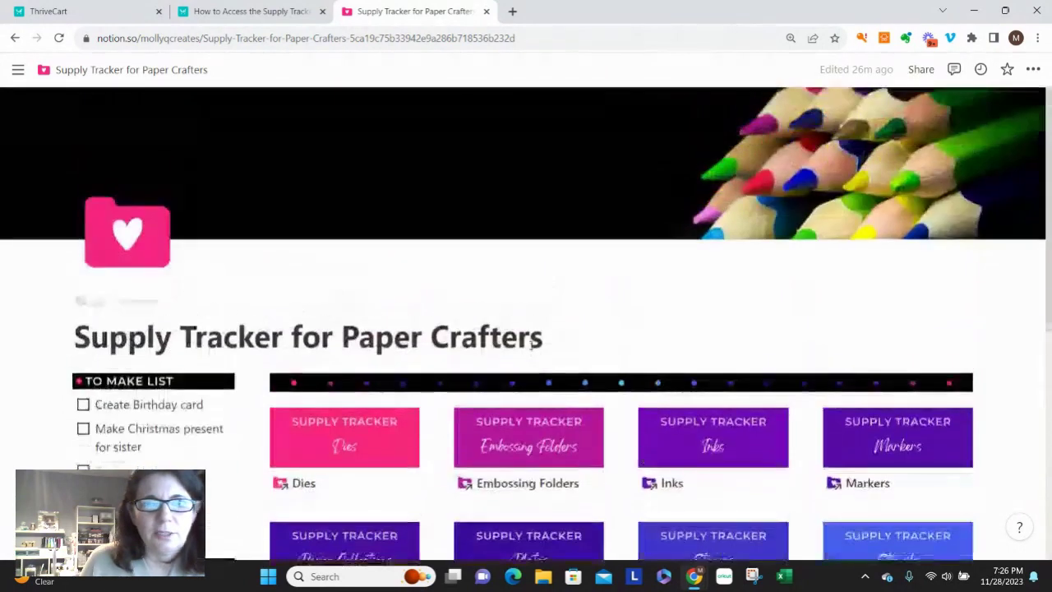
pyautogui.scroll(-1, 531, 345)
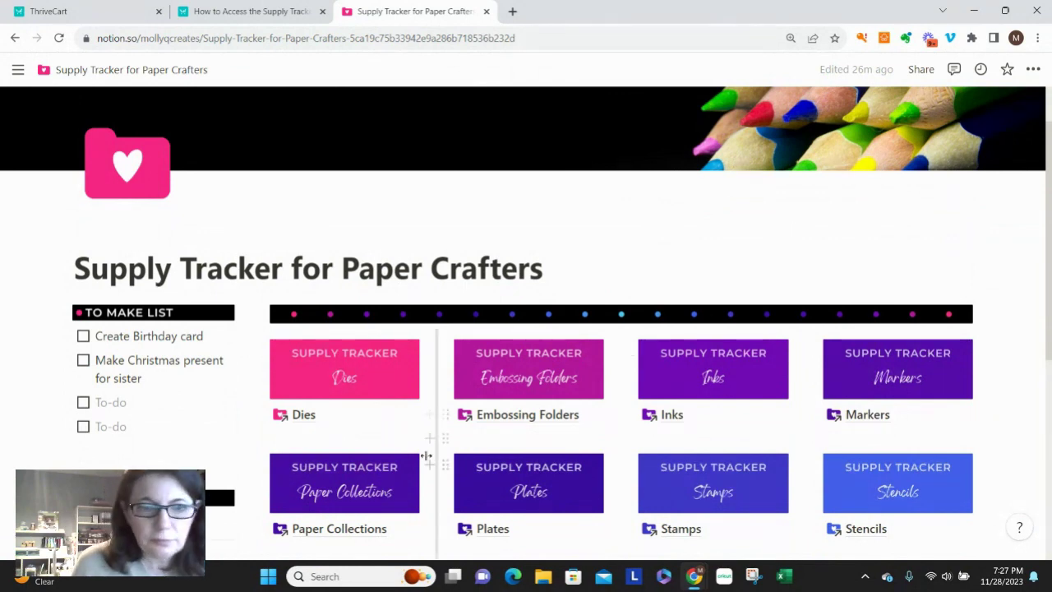
pyautogui.scroll(-2, 423, 444)
pyautogui.click(339, 392)
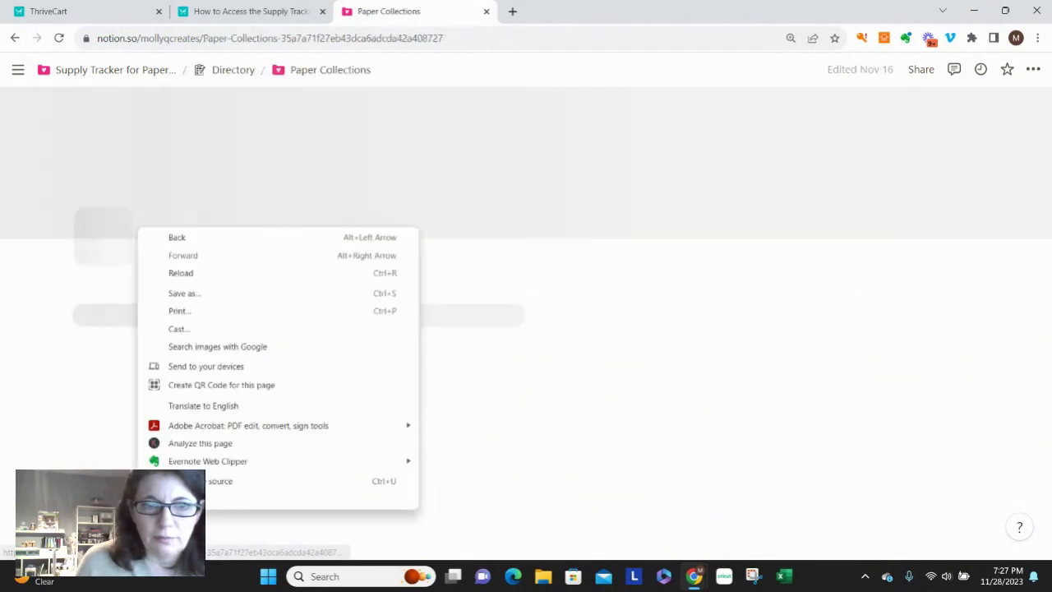
pyautogui.scroll(-3, 489, 338)
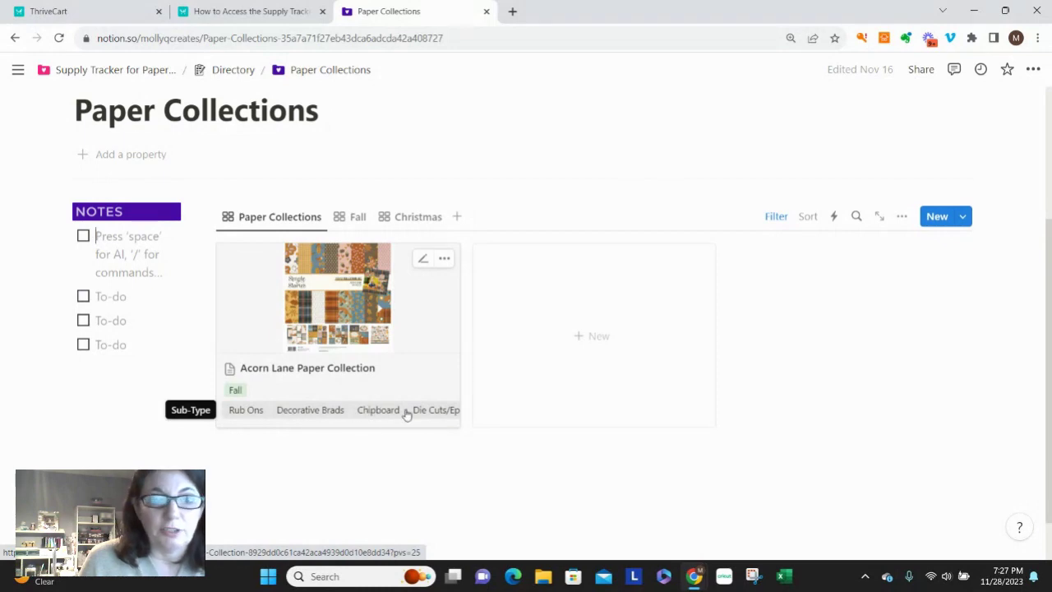
# Step: In the Acorn Lane Paper Collection entry, move the "give thanks" sticker image beneath the "fall" image, and close the entry
pyautogui.click(308, 379)
pyautogui.scroll(-5, 529, 277)
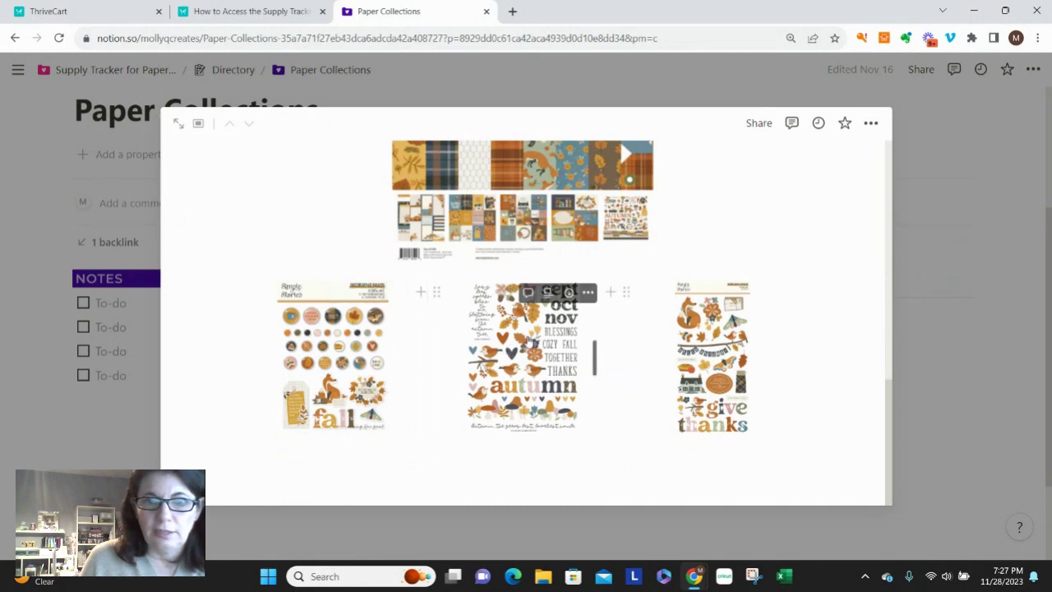
pyautogui.click(530, 344)
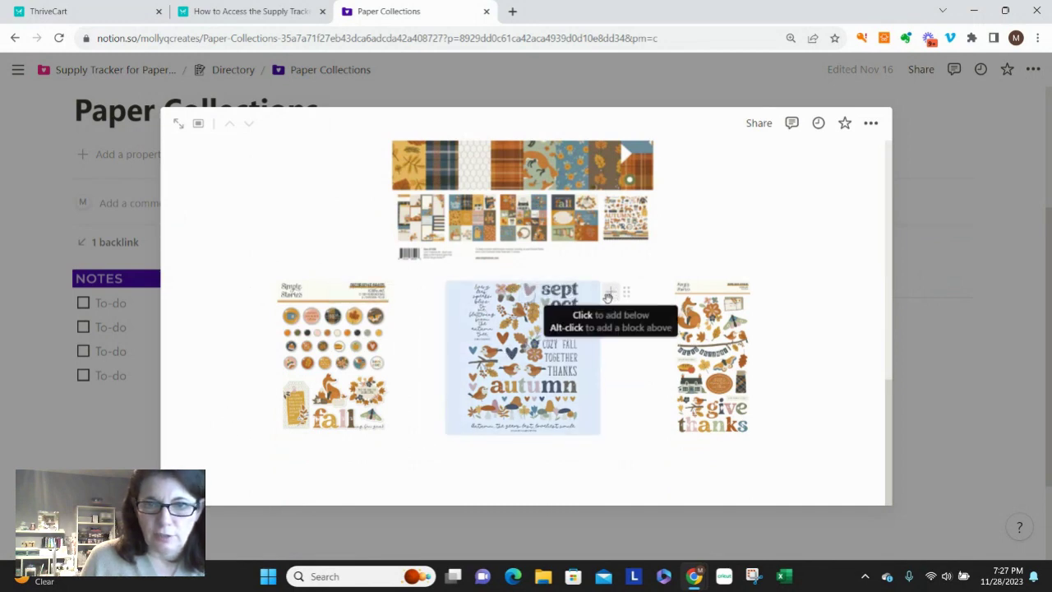
pyautogui.moveTo(624, 290); pyautogui.dragTo(294, 444)
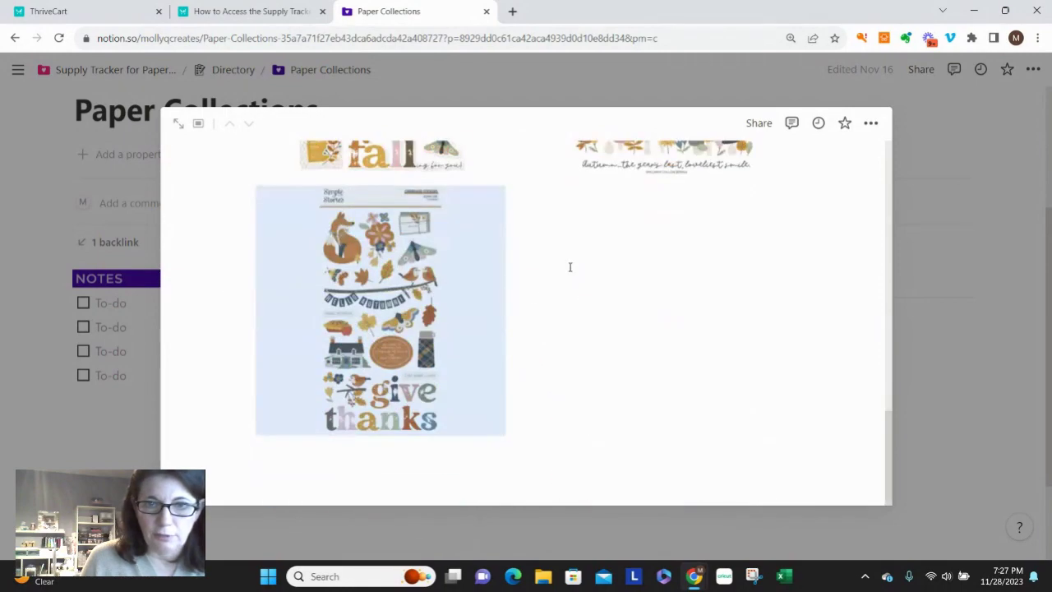
pyautogui.scroll(5, 567, 276)
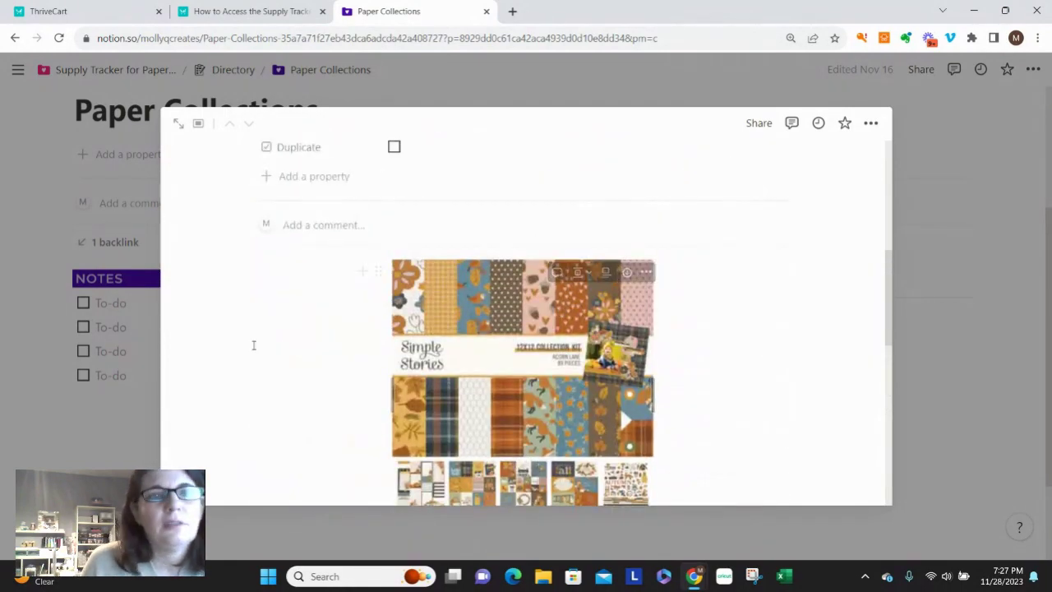
pyautogui.scroll(5, 272, 329)
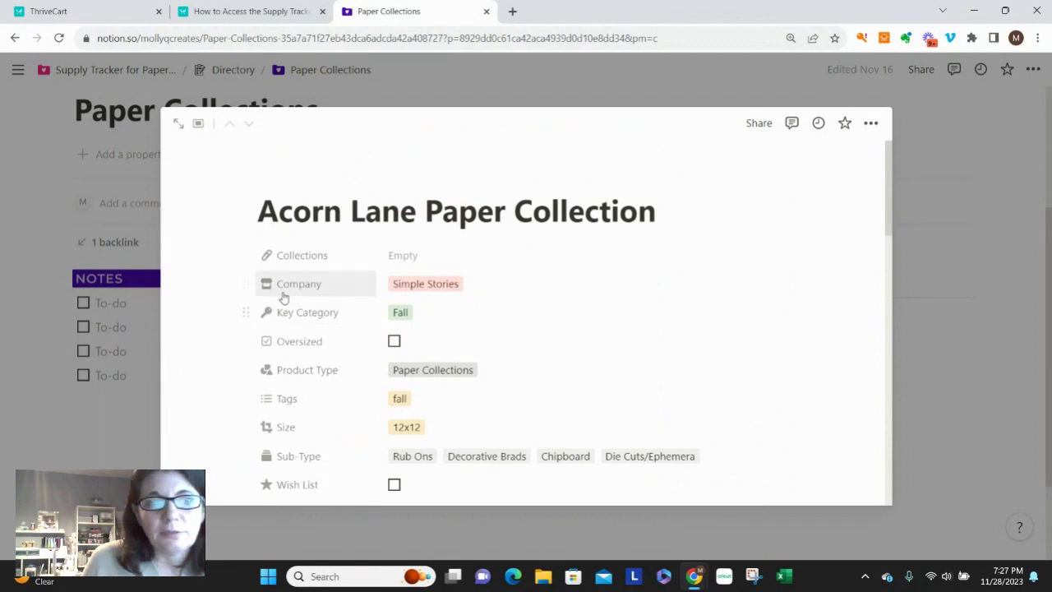
pyautogui.click(451, 82)
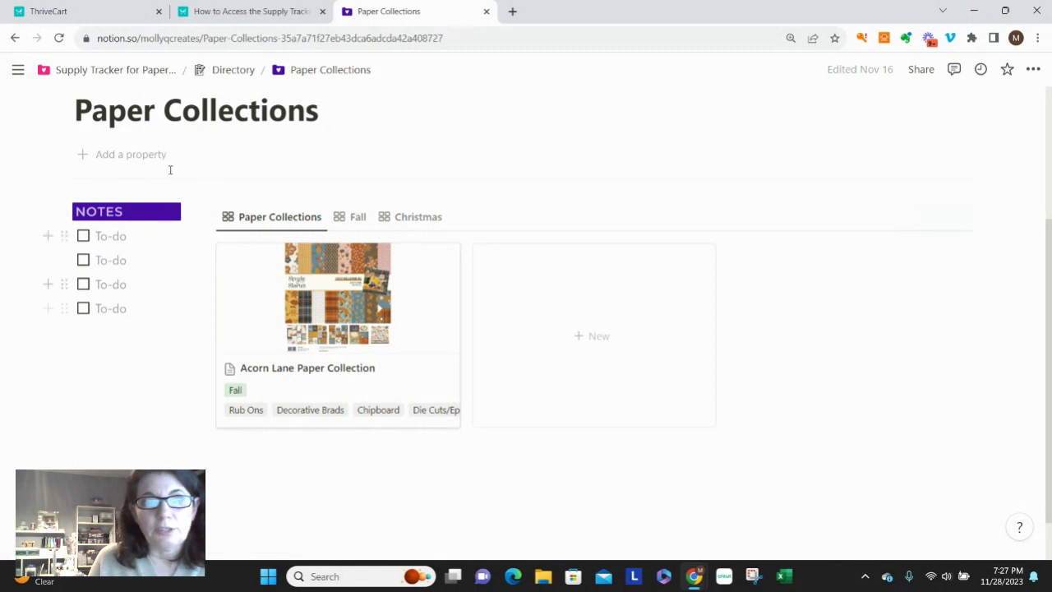
# Step: Return to the Supply Tracker for Paper Crafters page and look over the supply category cards and their linked pages
pyautogui.click(138, 78)
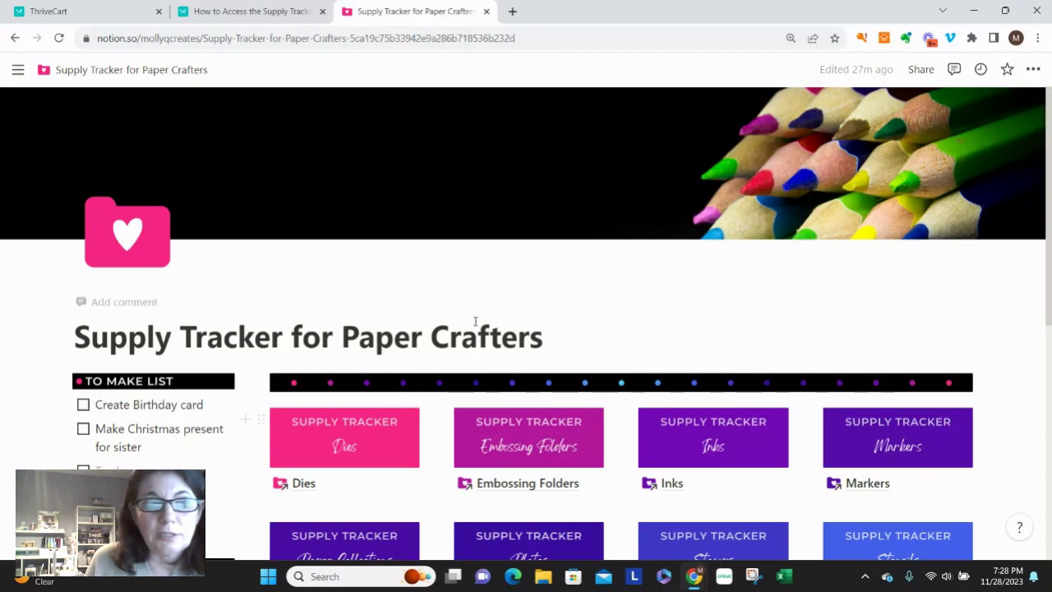
pyautogui.scroll(-2, 474, 324)
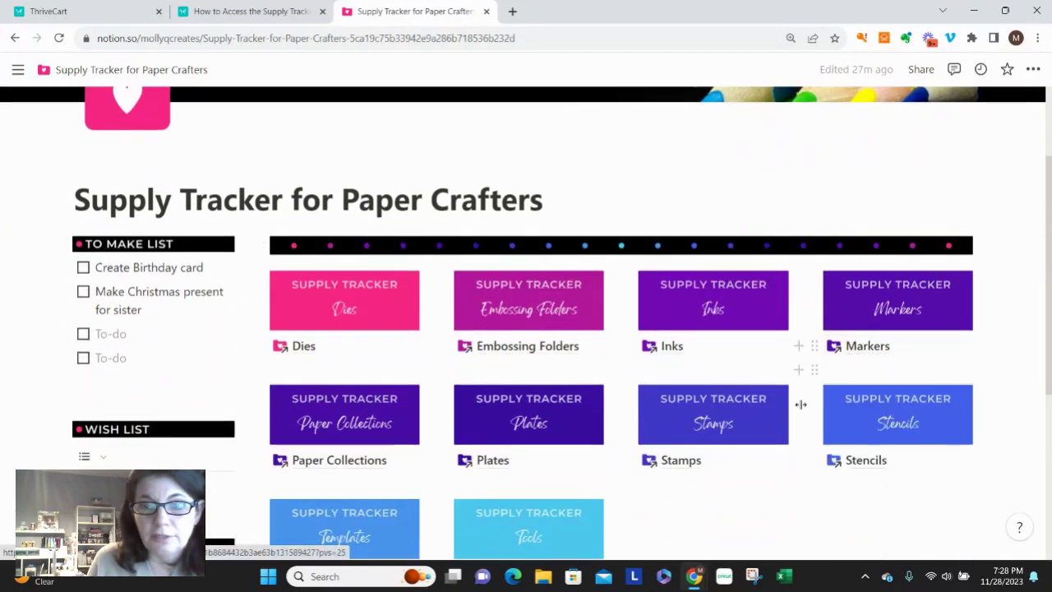
pyautogui.scroll(-2, 686, 484)
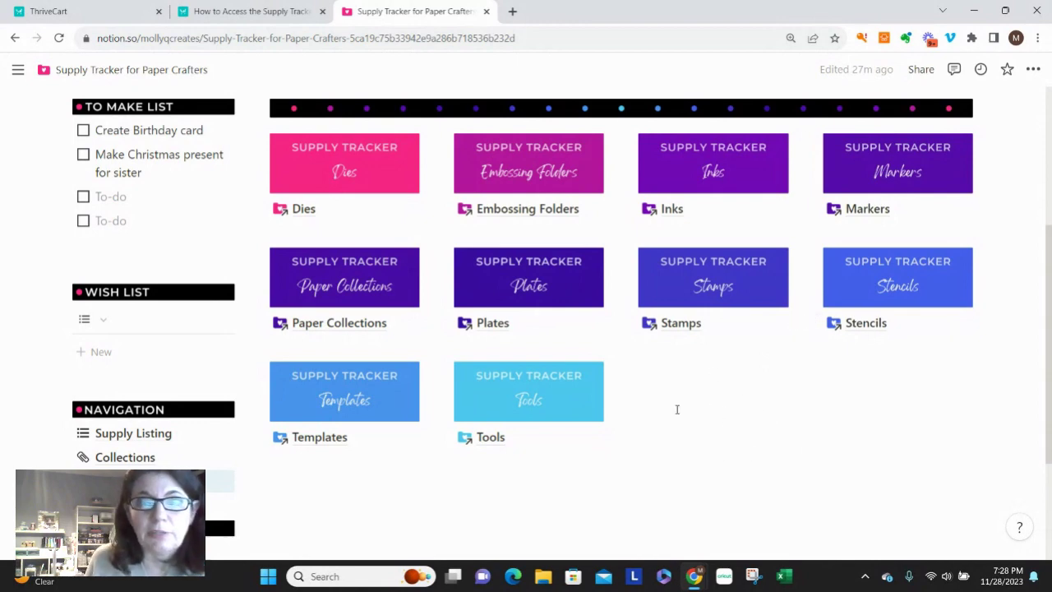
pyautogui.scroll(5, 622, 423)
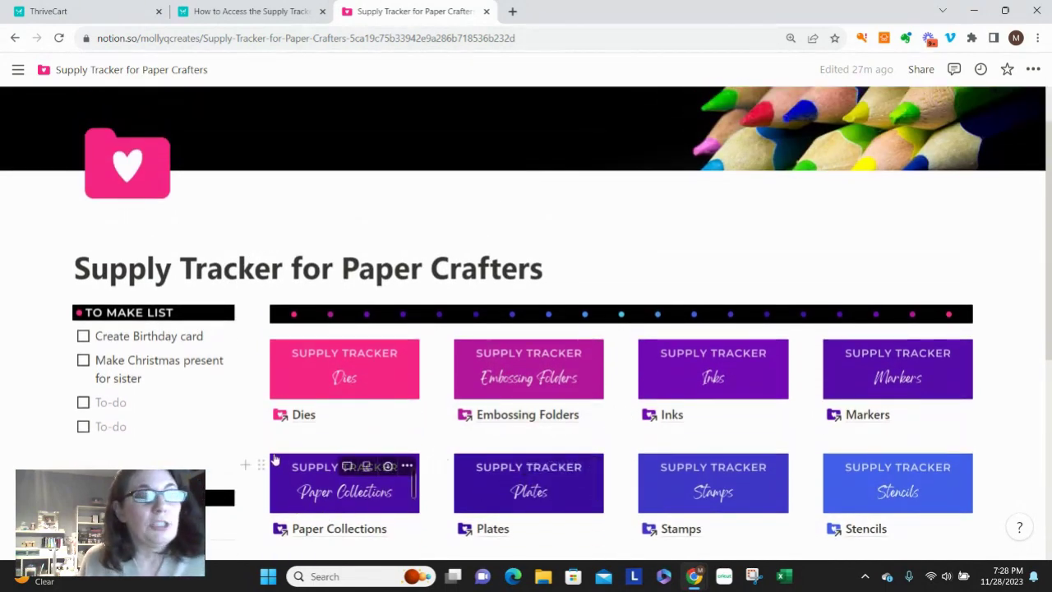
pyautogui.scroll(-2, 423, 387)
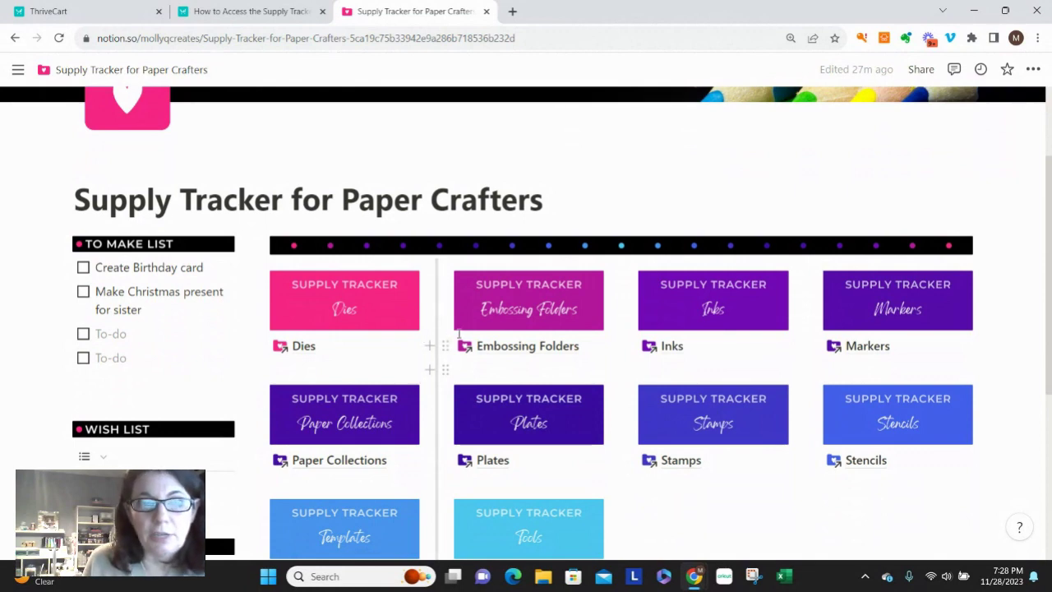
pyautogui.scroll(-4, 674, 333)
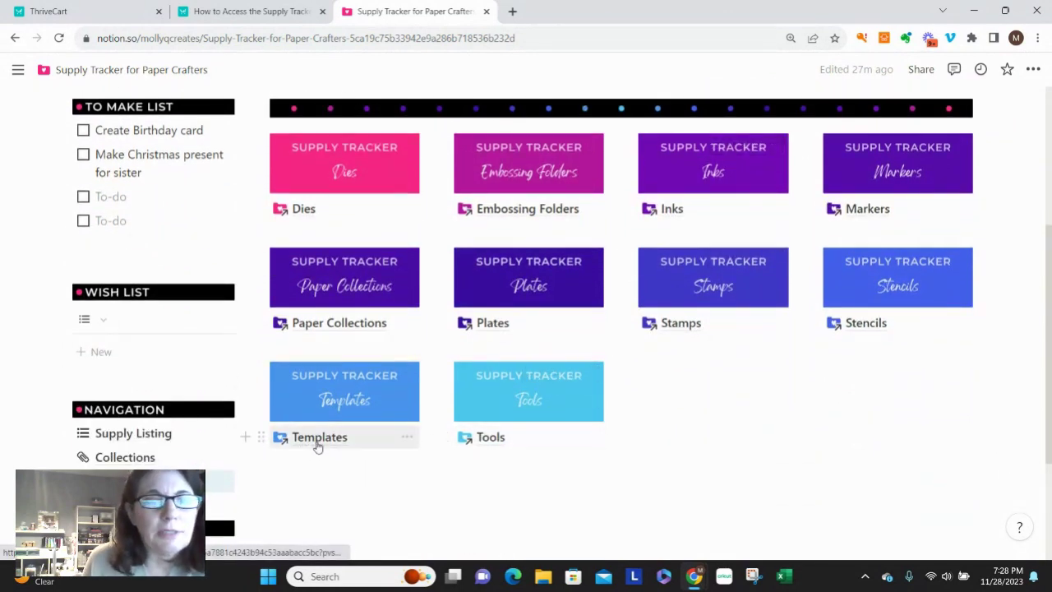
pyautogui.moveTo(323, 441)
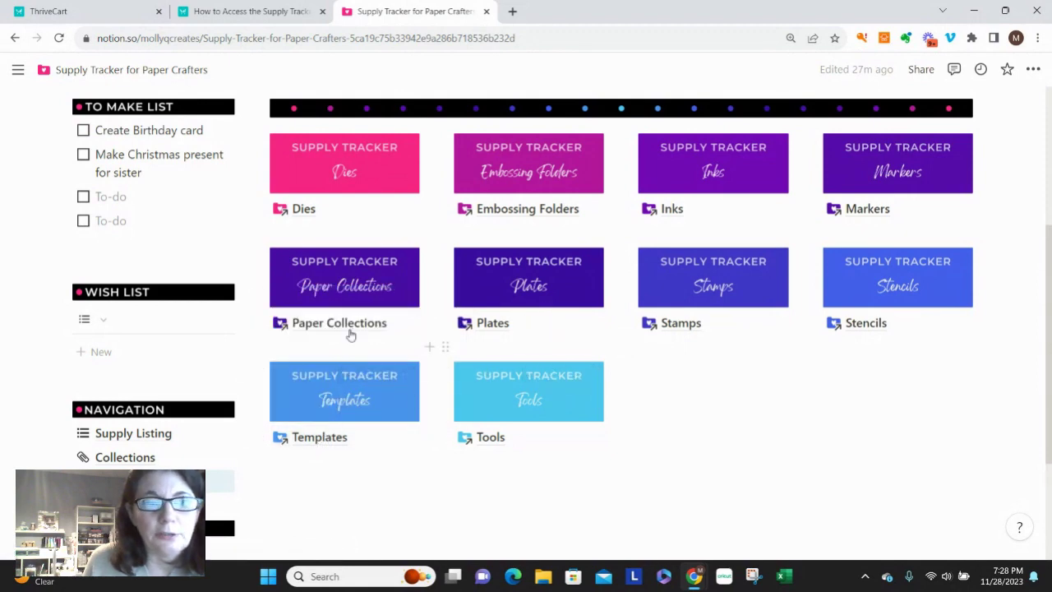
pyautogui.moveTo(351, 327)
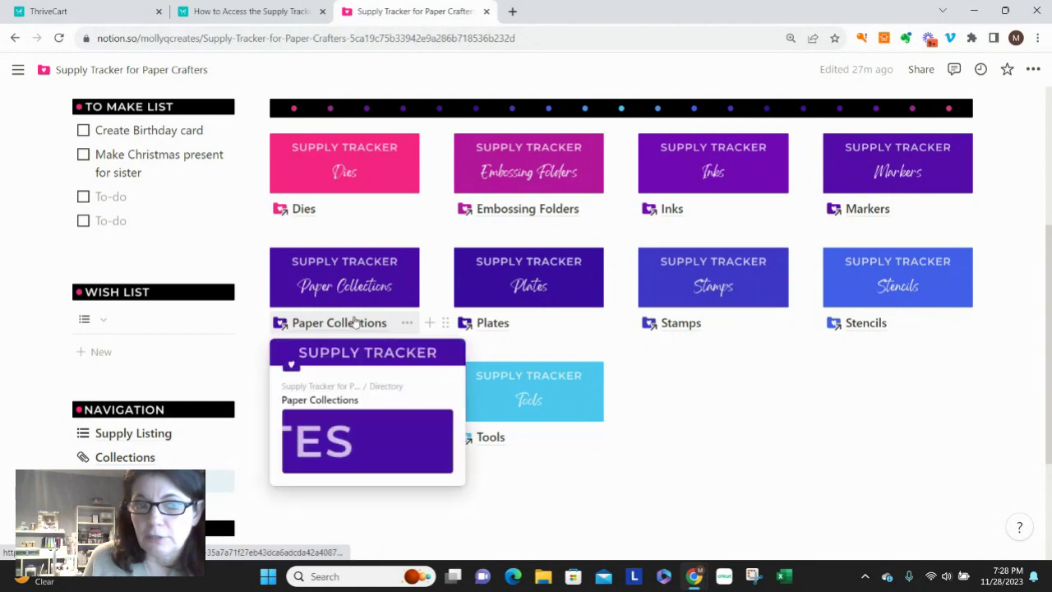
# Step: Open the Embossing Folders page and look through the cards in its gallery
pyautogui.click(541, 213)
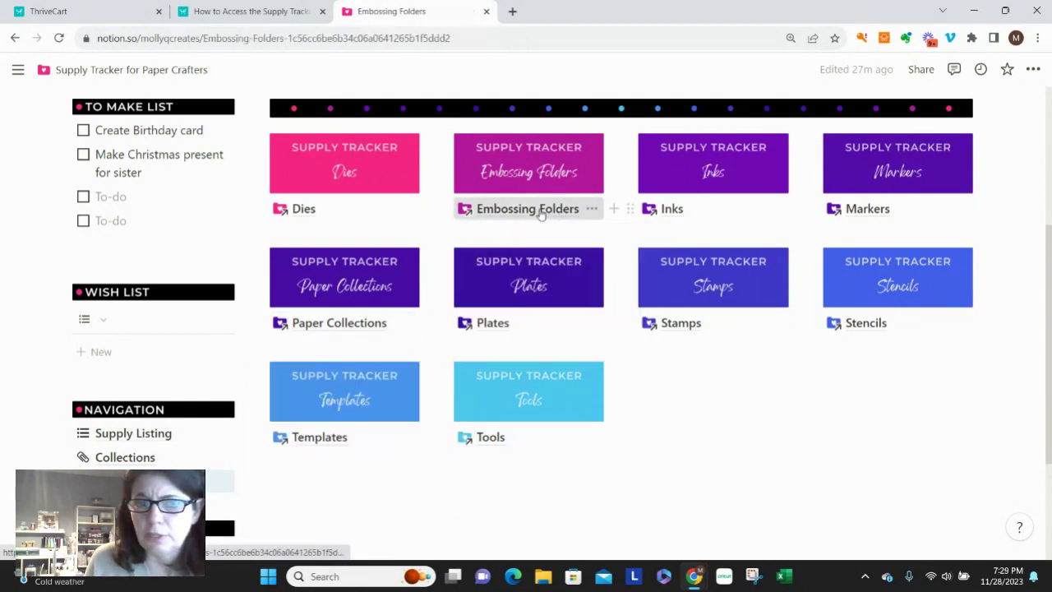
pyautogui.scroll(-4, 448, 229)
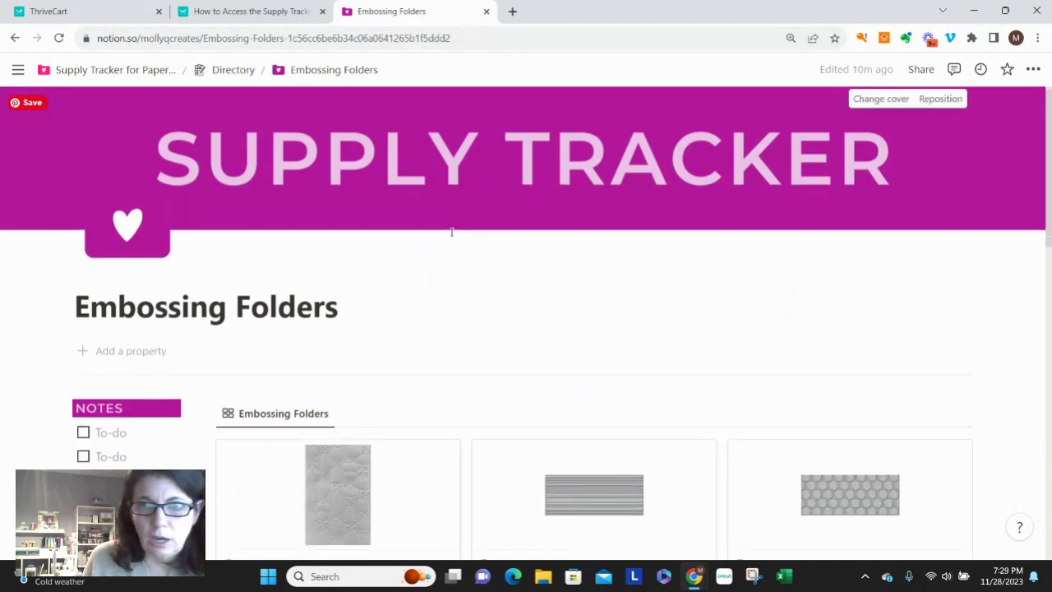
pyautogui.scroll(-7, 452, 244)
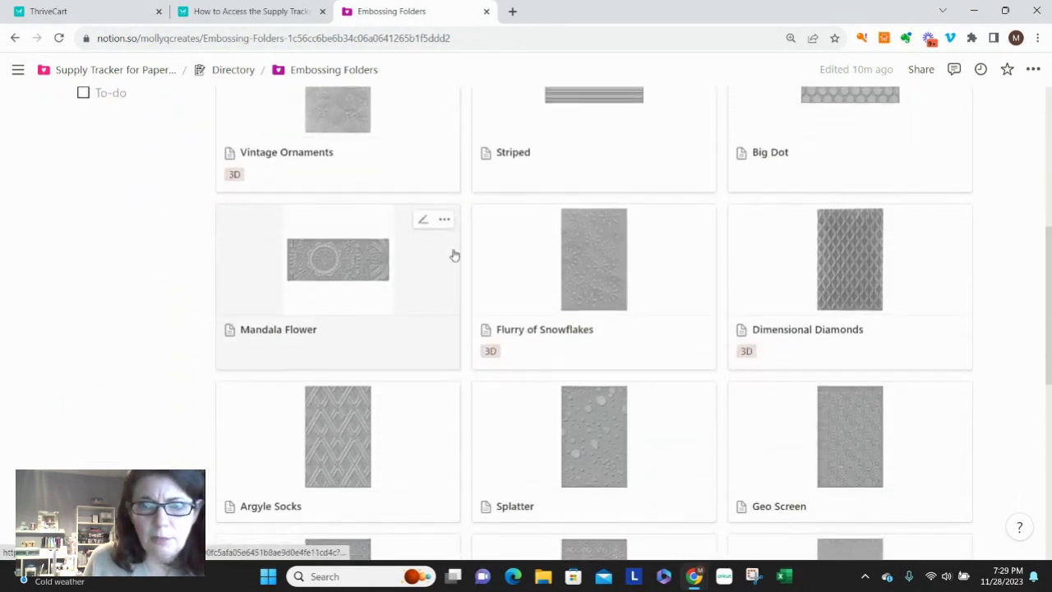
pyautogui.scroll(3, 453, 258)
pyautogui.scroll(6, 454, 260)
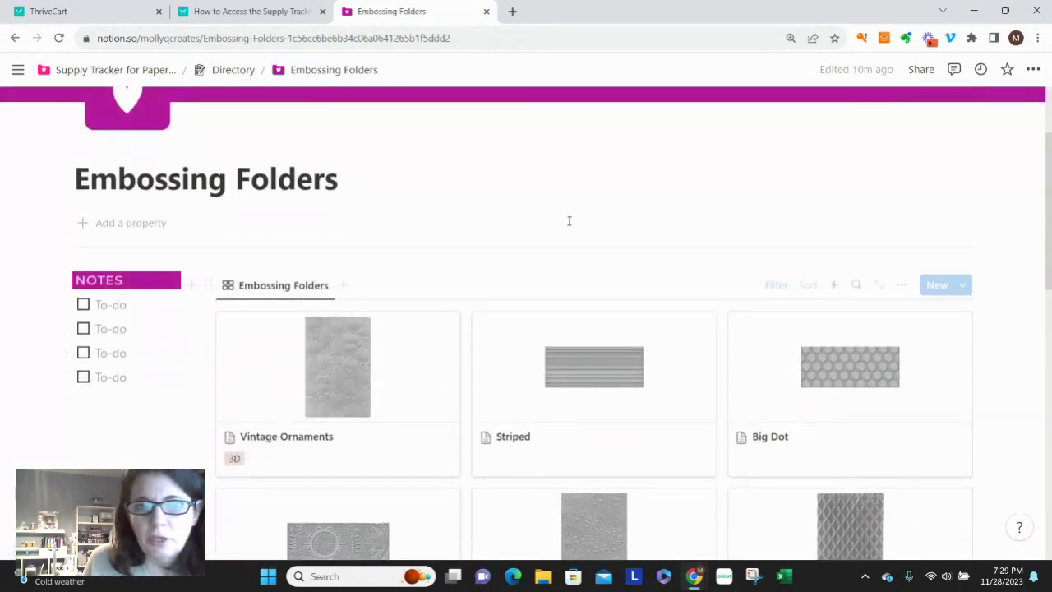
# Step: Set the Embossing Folders gallery's card preview to None and close the view options
pyautogui.click(902, 286)
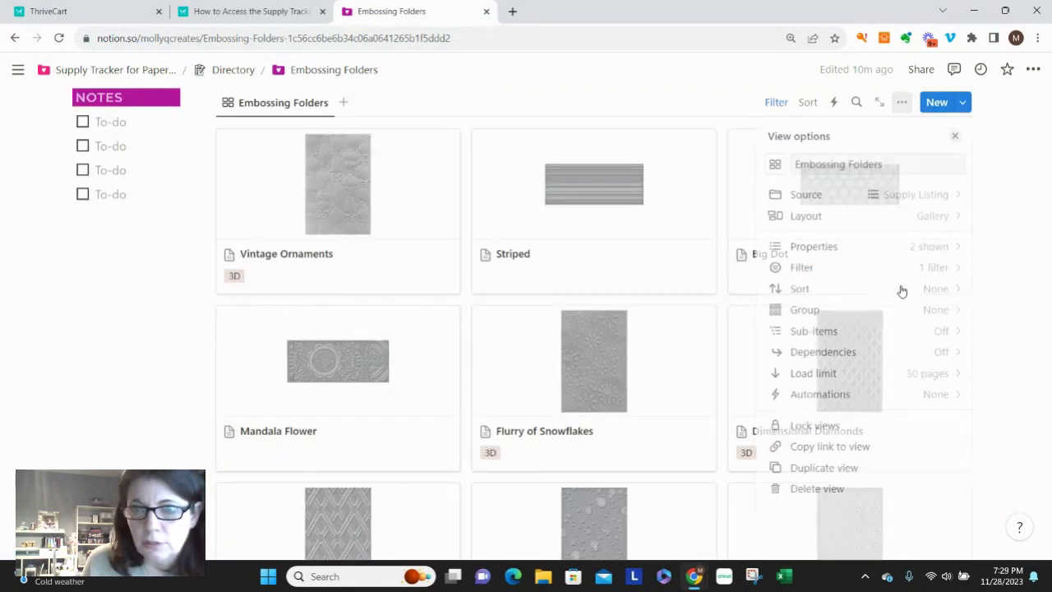
pyautogui.click(947, 216)
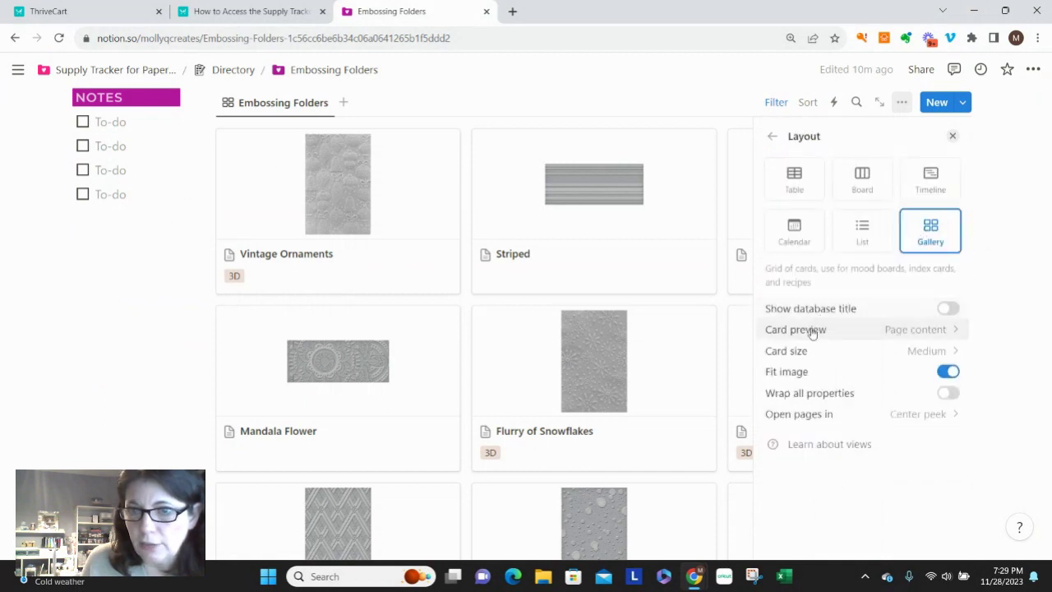
pyautogui.click(919, 331)
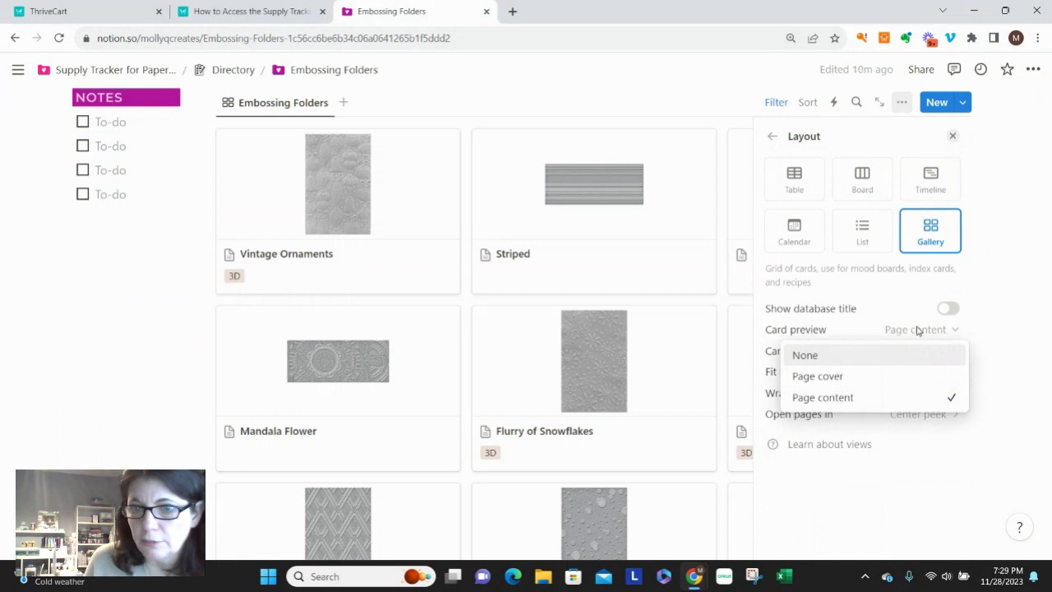
pyautogui.click(802, 355)
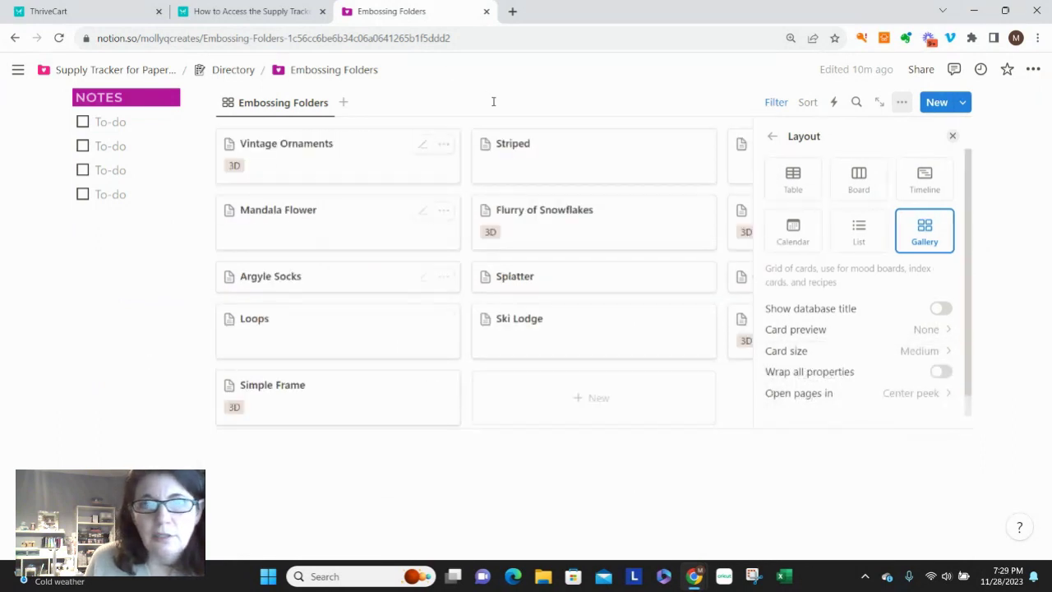
pyautogui.click(584, 82)
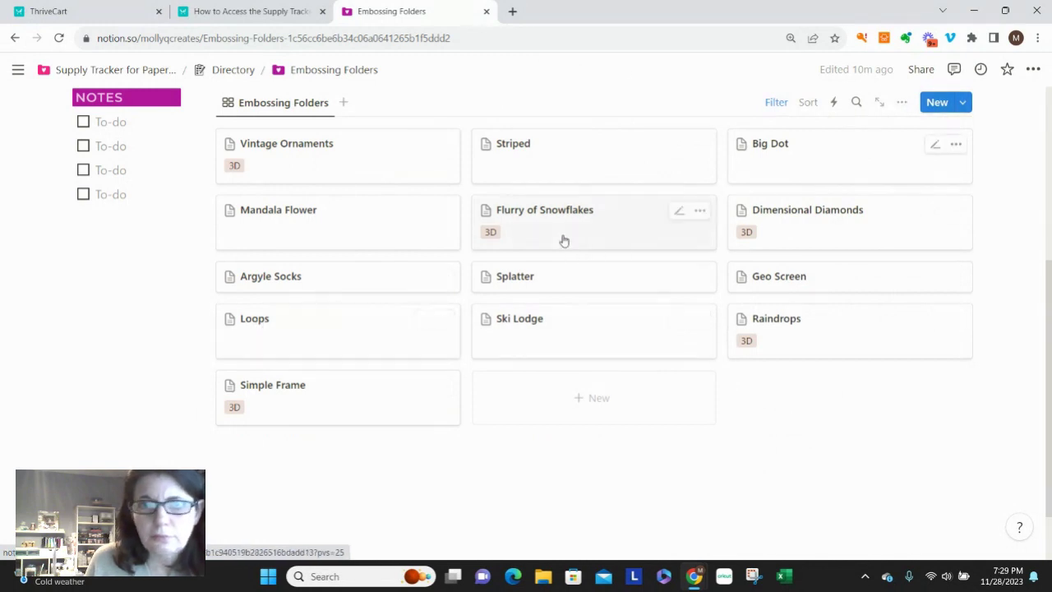
# Step: Go to the Directory and open the Stamps category as a full page
pyautogui.click(240, 71)
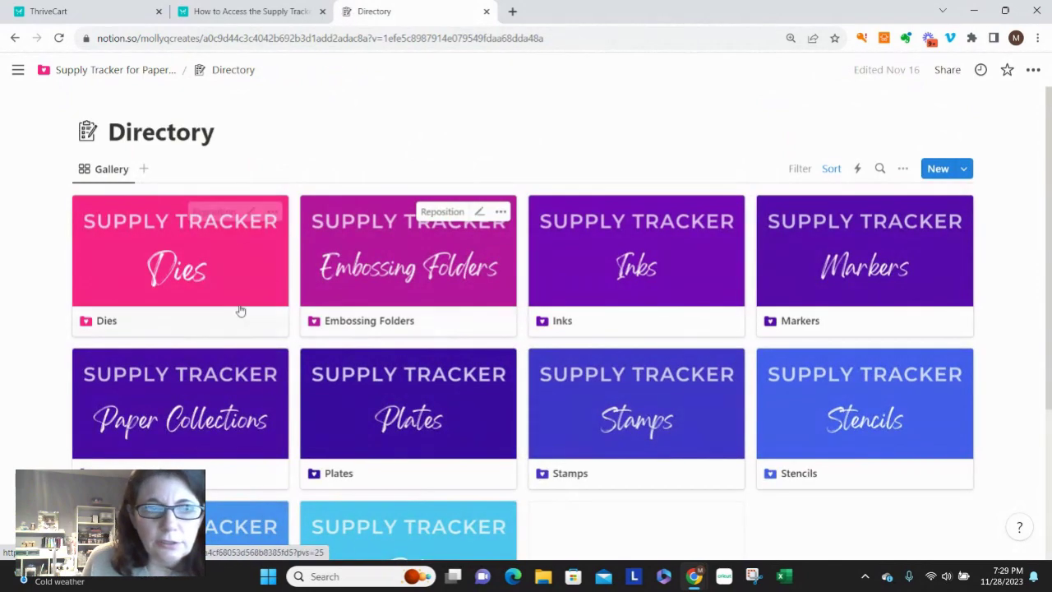
pyautogui.scroll(-2, 477, 306)
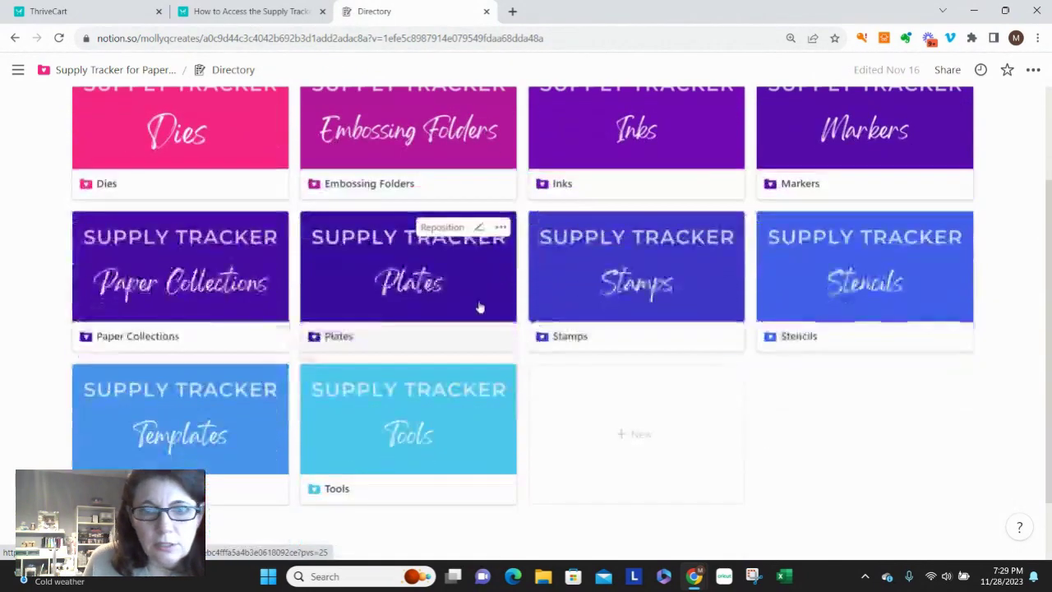
pyautogui.click(570, 343)
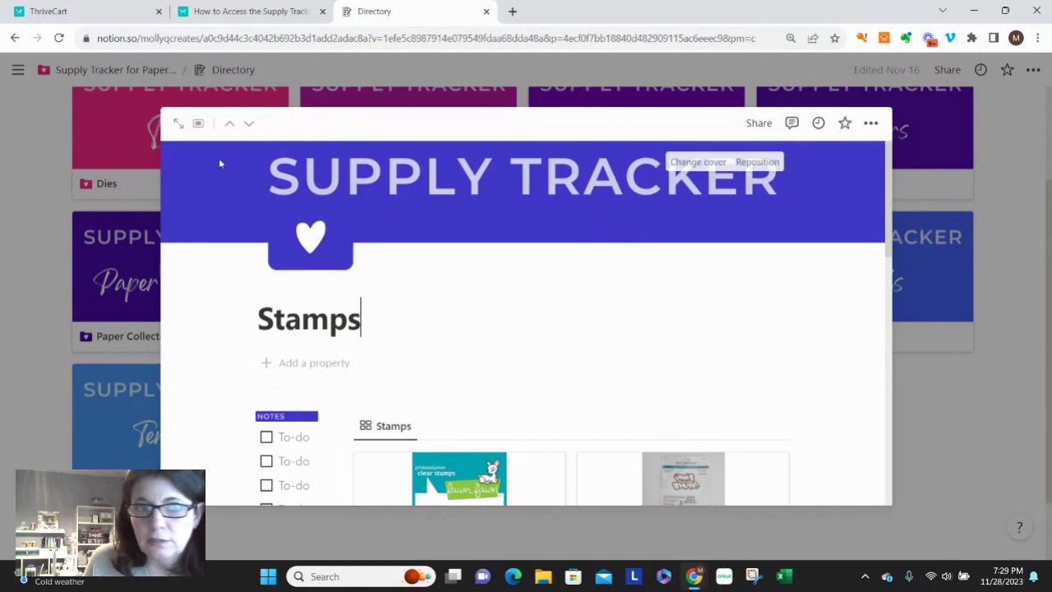
pyautogui.click(178, 125)
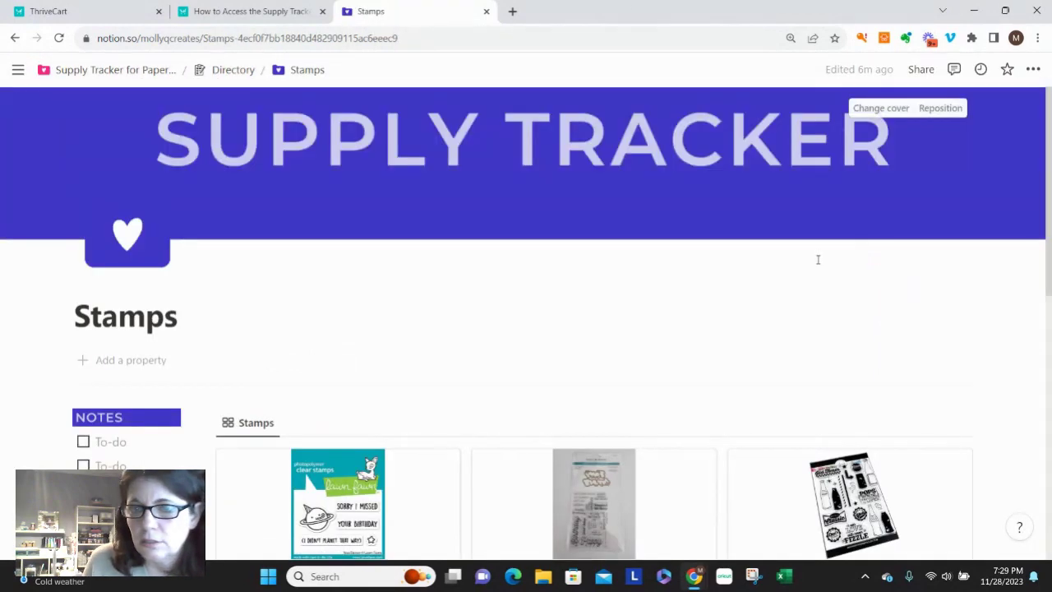
pyautogui.scroll(-1, 659, 333)
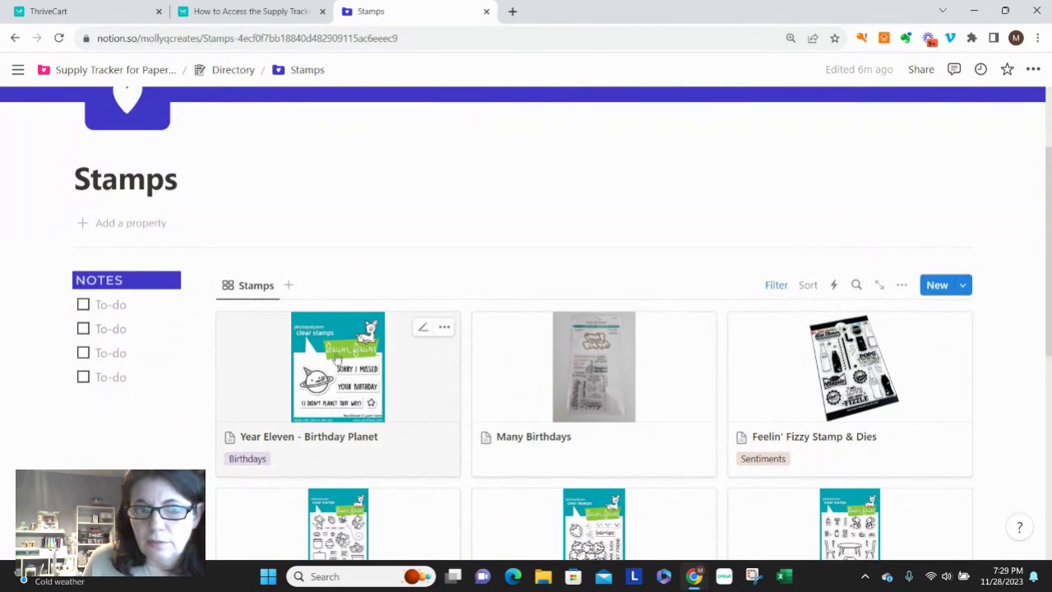
# Step: Set the card preview of the Stamps gallery layout to None
pyautogui.click(902, 285)
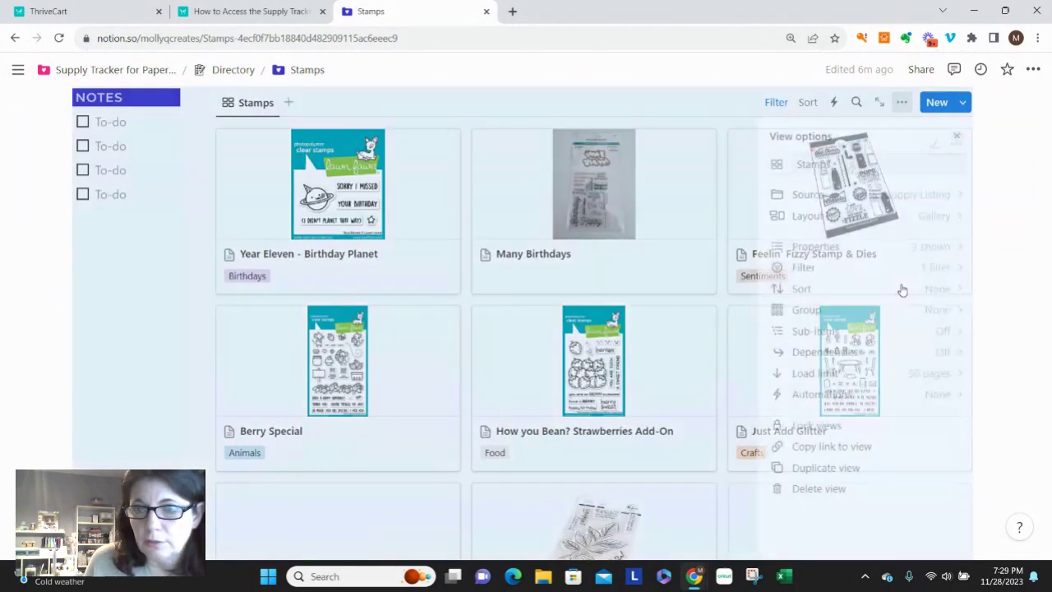
pyautogui.click(932, 216)
pyautogui.click(927, 330)
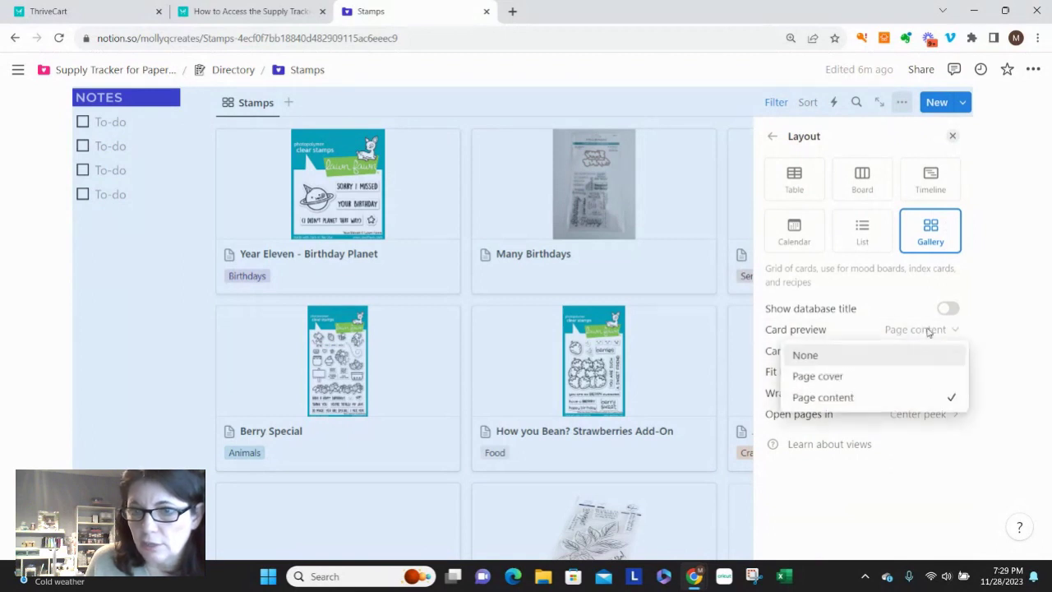
pyautogui.click(791, 356)
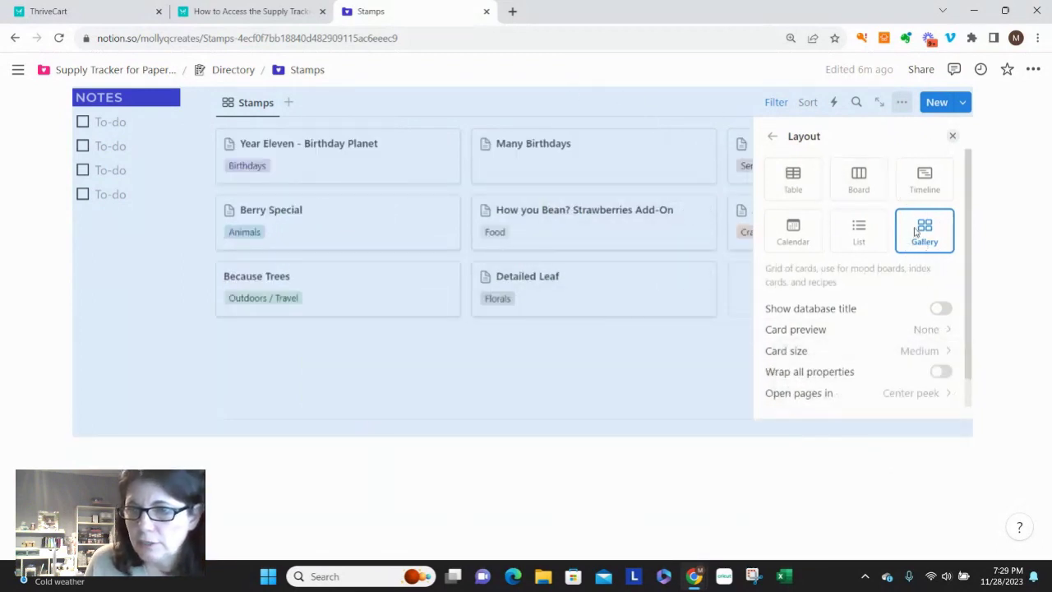
pyautogui.click(903, 103)
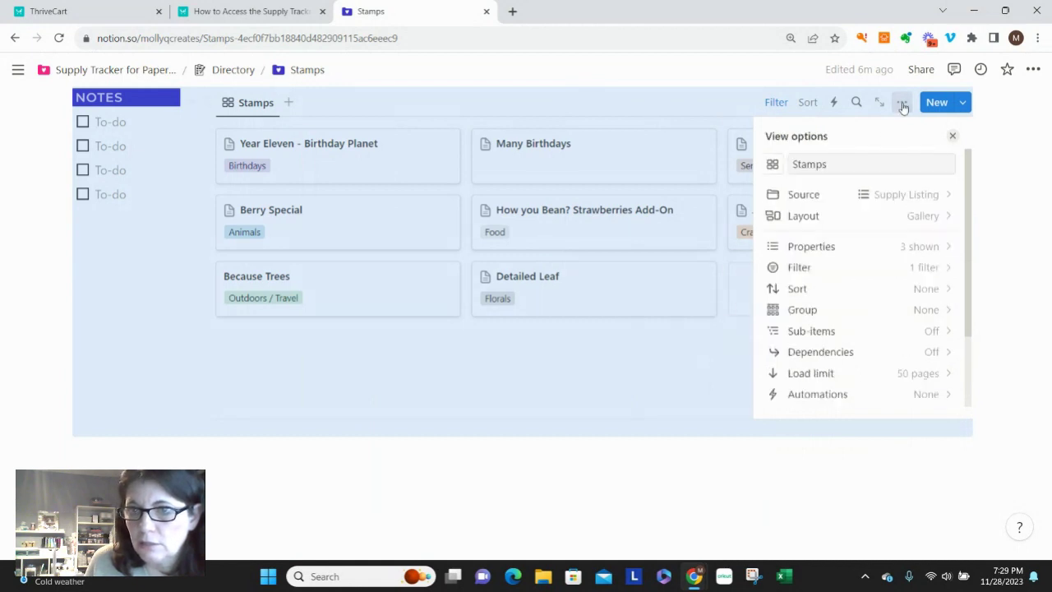
pyautogui.click(900, 248)
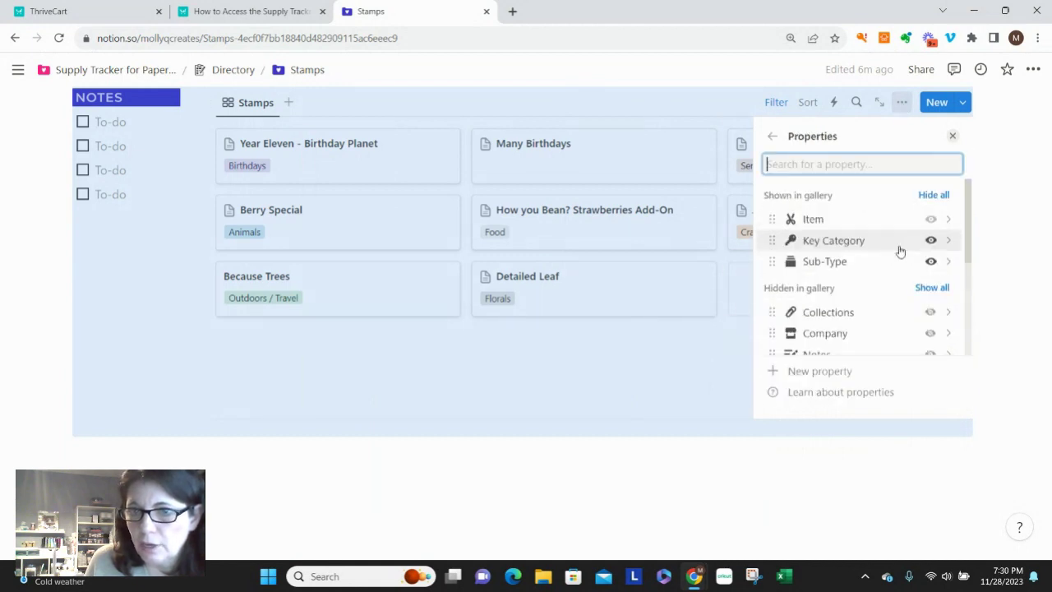
pyautogui.scroll(-3, 845, 280)
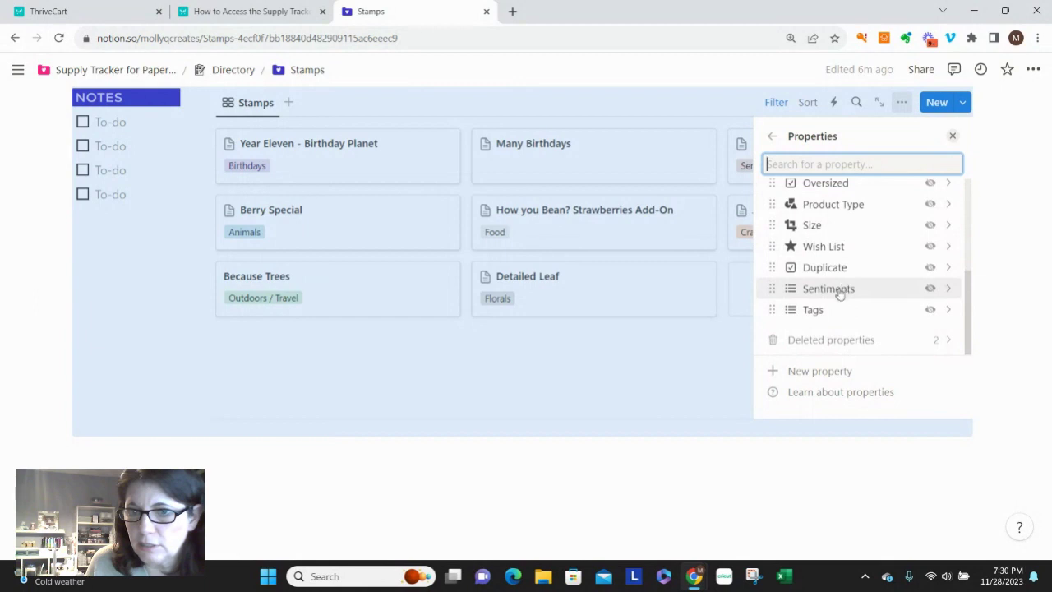
pyautogui.click(840, 295)
pyautogui.scroll(-5, 873, 215)
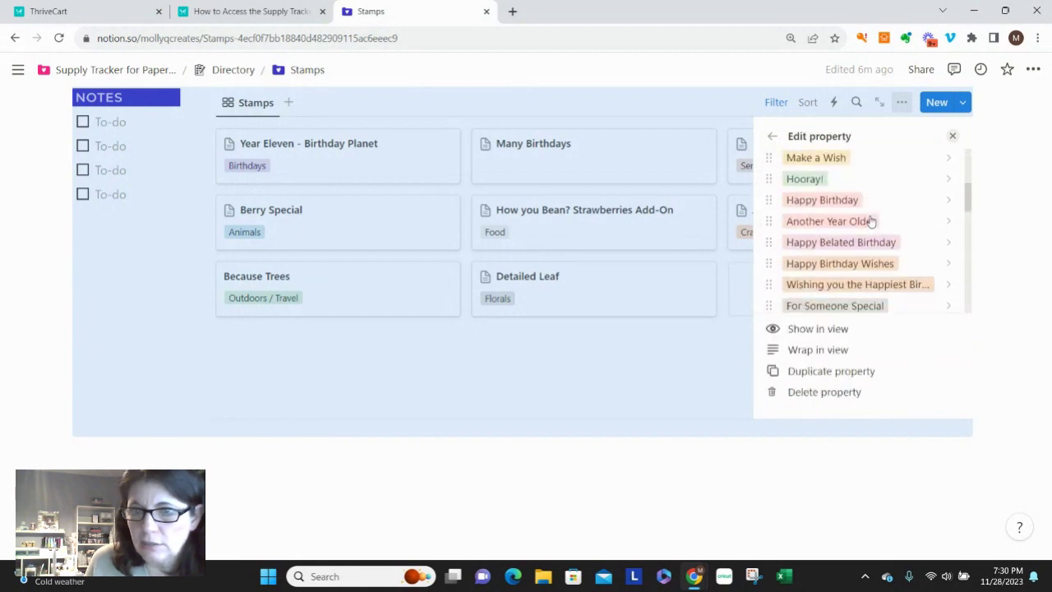
pyautogui.scroll(10, 872, 221)
pyautogui.click(687, 383)
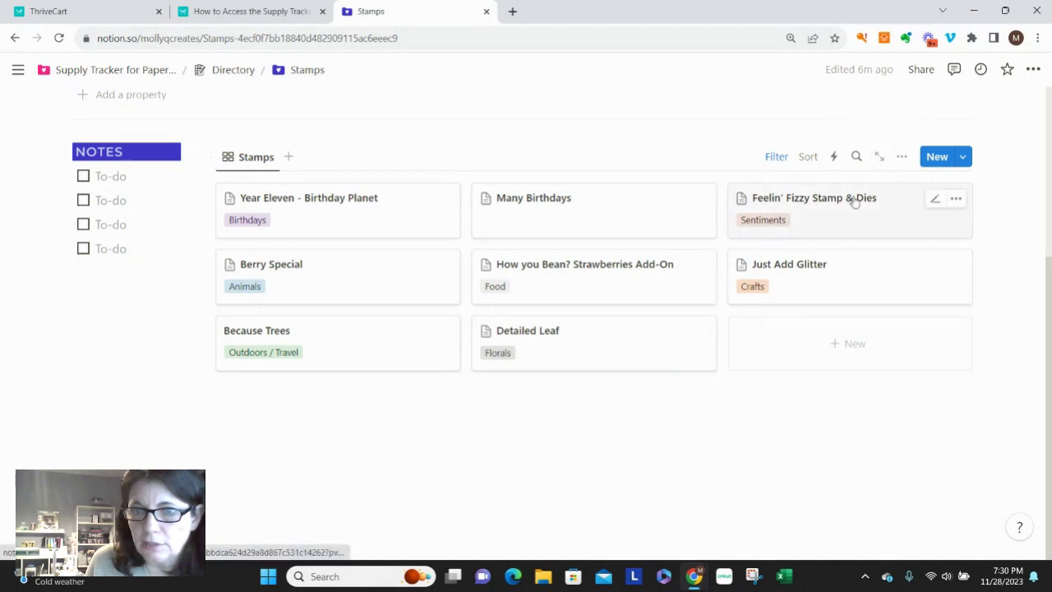
# Step: Show the Sentiments property on the Stamps gallery cards and close the view options
pyautogui.click(902, 158)
pyautogui.scroll(-1, 882, 305)
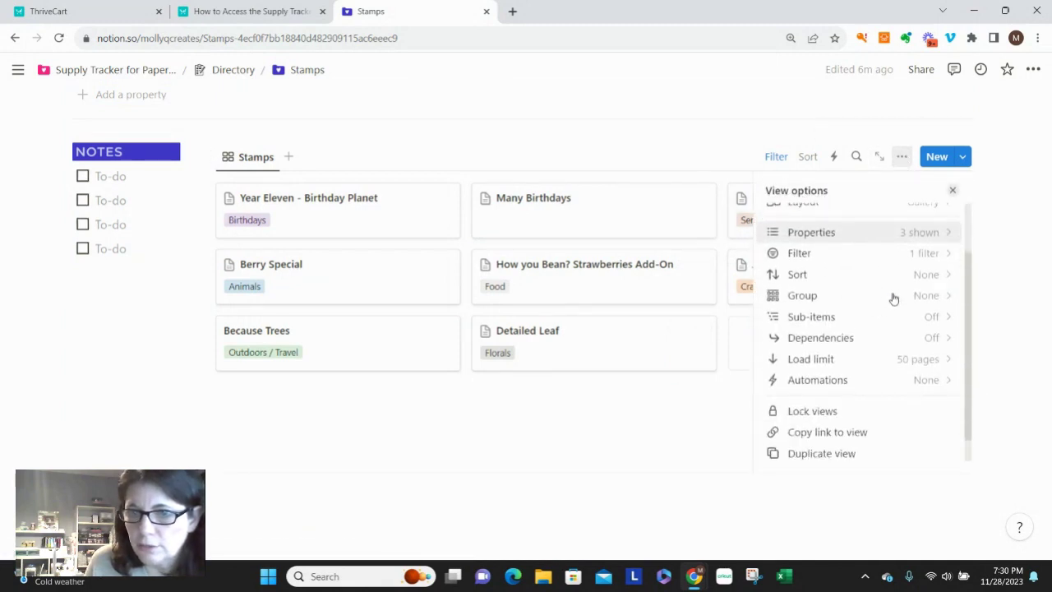
pyautogui.click(923, 235)
pyautogui.scroll(-4, 887, 306)
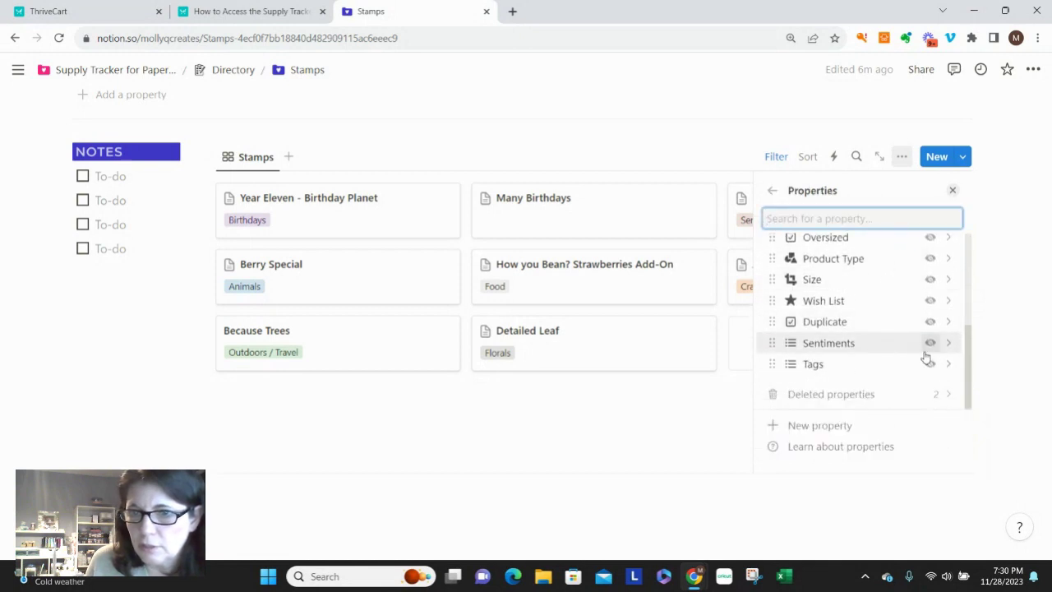
pyautogui.click(930, 344)
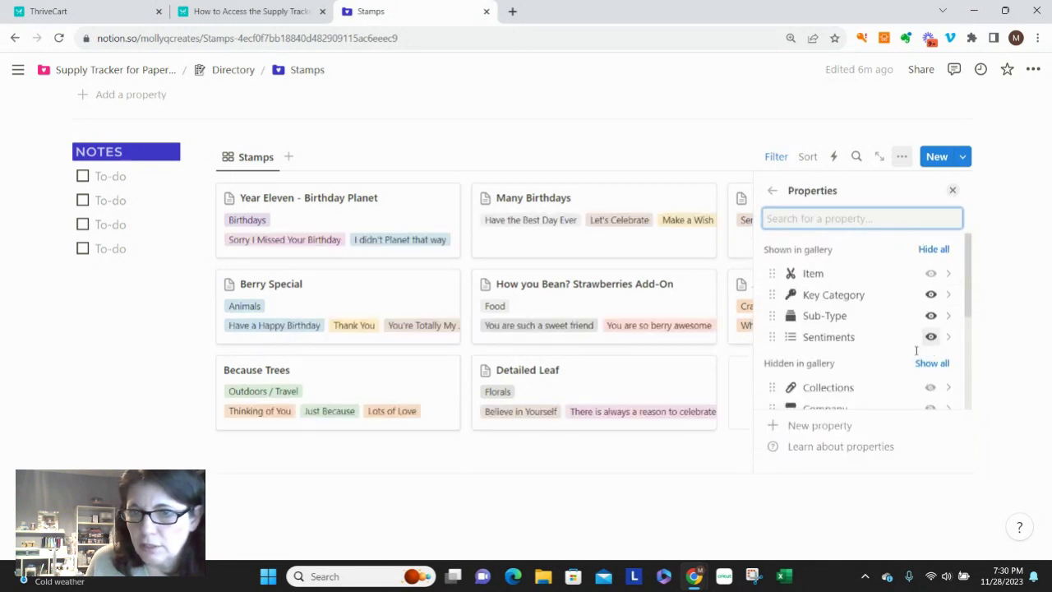
pyautogui.click(547, 145)
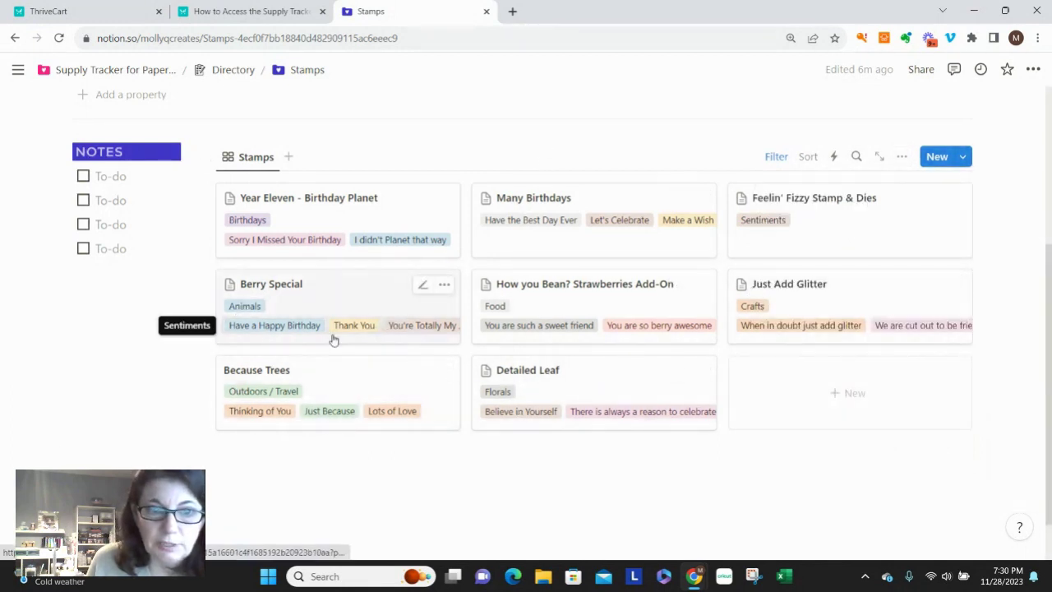
# Step: Turn on wrapping of all properties in the Stamps gallery layout and look through the cards' full sentiment lists
pyautogui.click(904, 158)
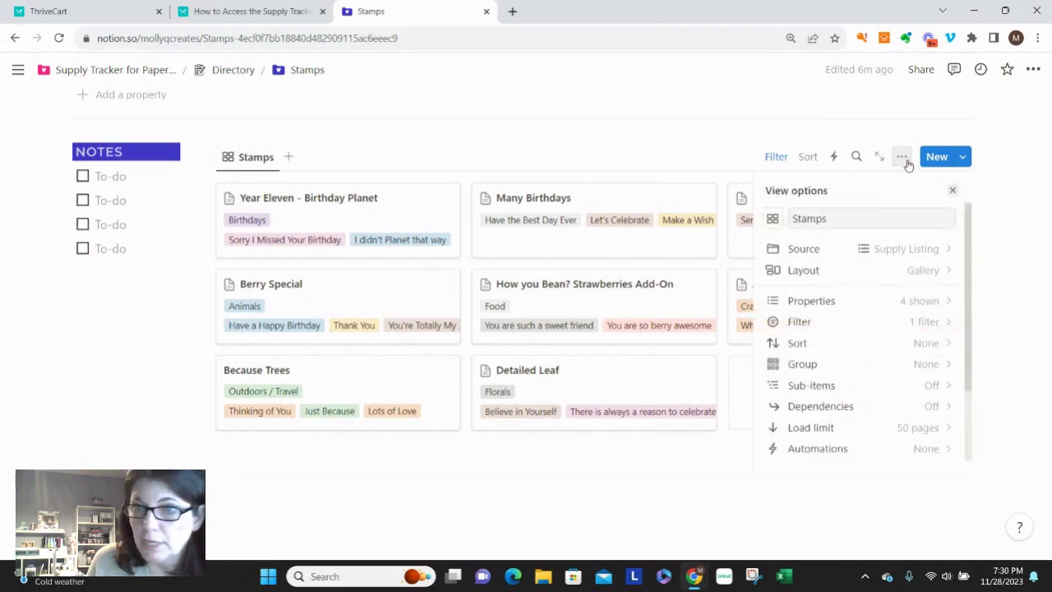
pyautogui.click(916, 271)
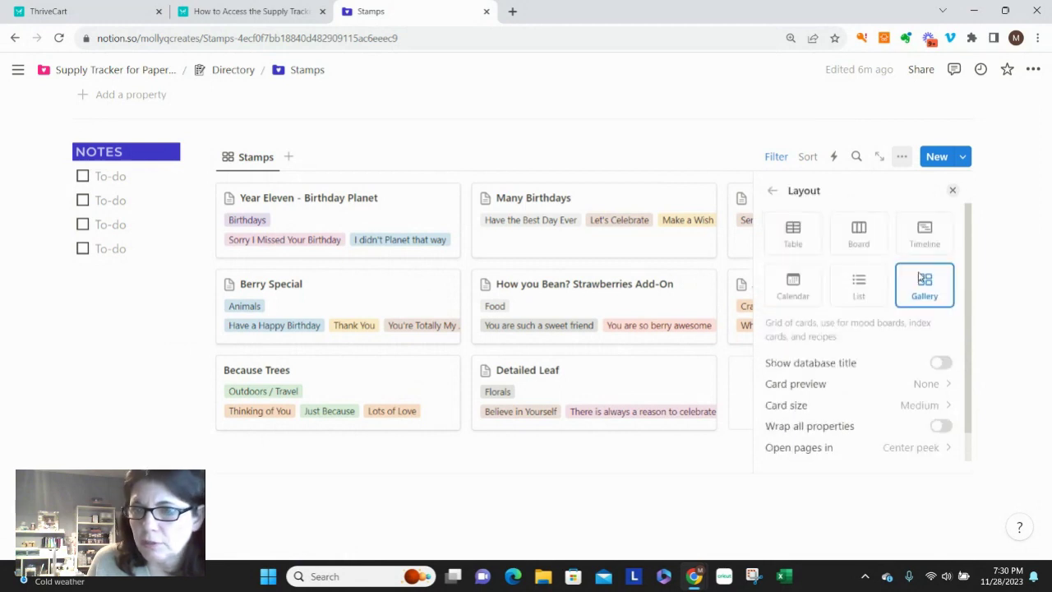
pyautogui.click(937, 428)
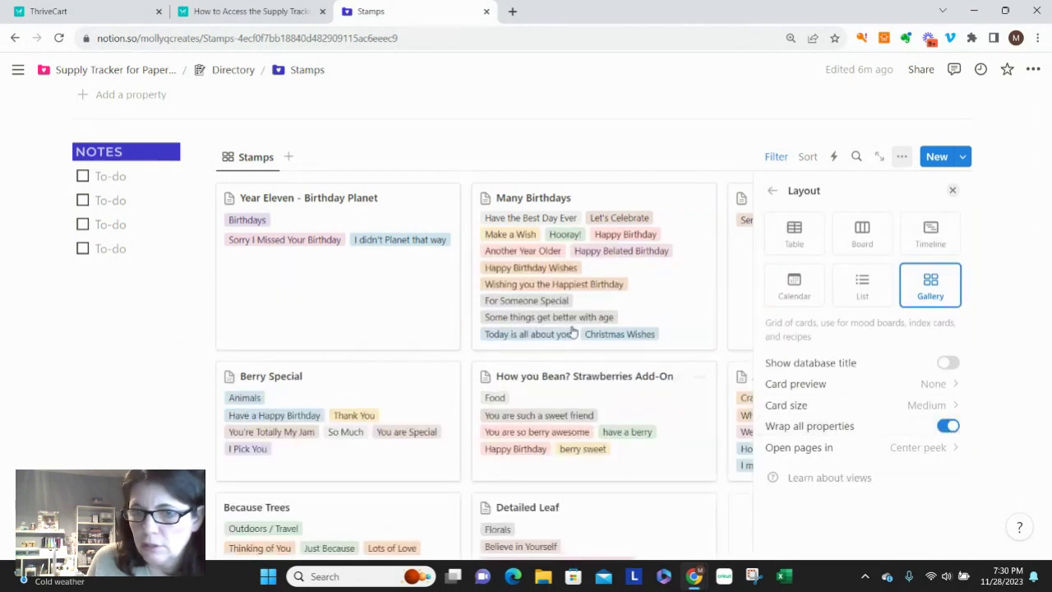
pyautogui.click(593, 132)
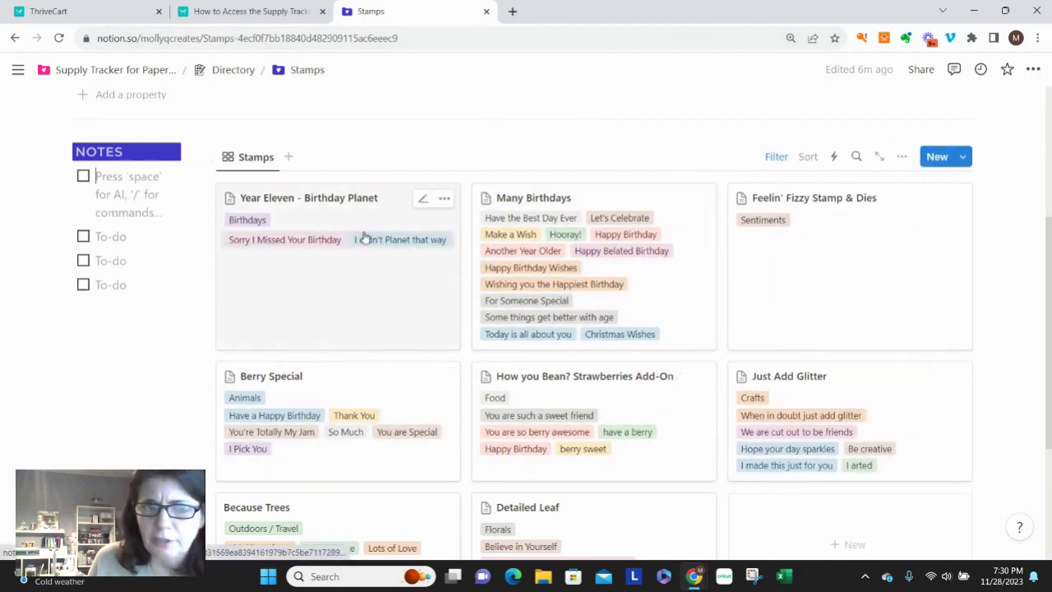
pyautogui.scroll(-1, 720, 205)
pyautogui.scroll(-3, 720, 205)
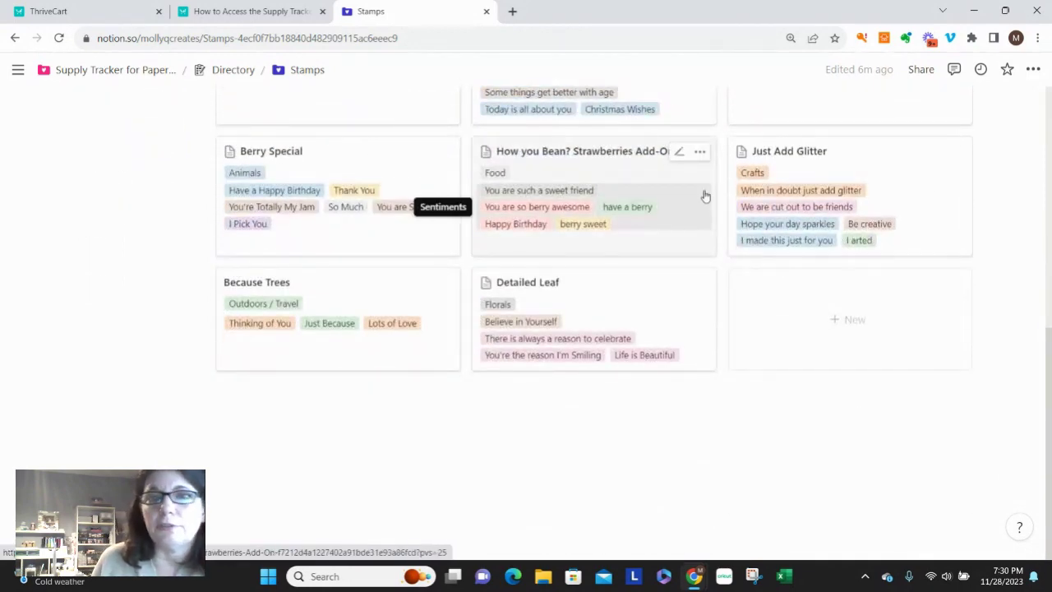
pyautogui.scroll(4, 838, 214)
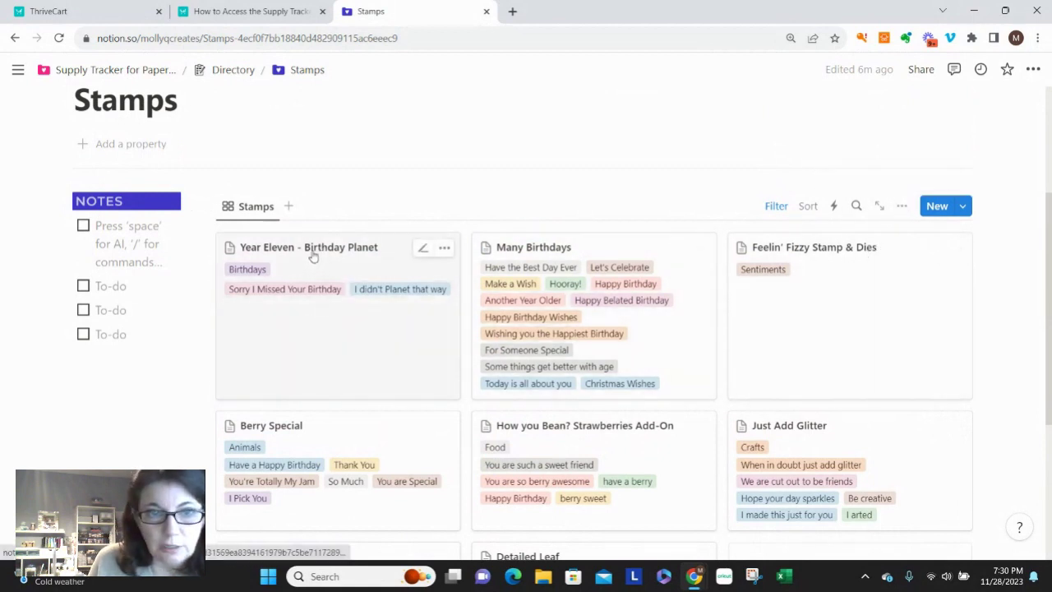
# Step: Hide the Sentiments property and show the Tags property on the Stamps gallery cards, then close the view options
pyautogui.click(904, 209)
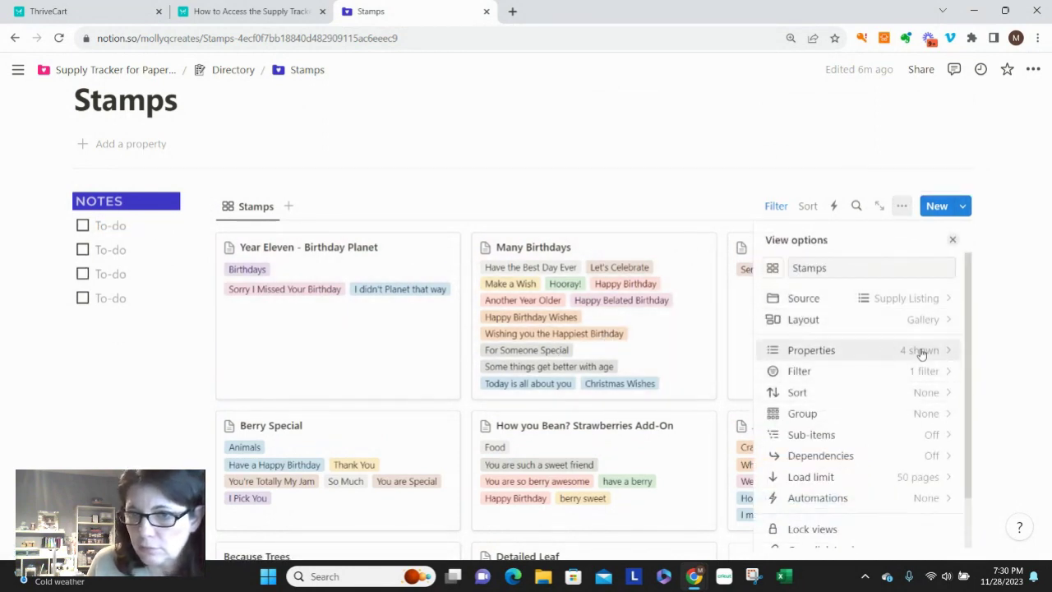
pyautogui.click(923, 352)
pyautogui.click(932, 386)
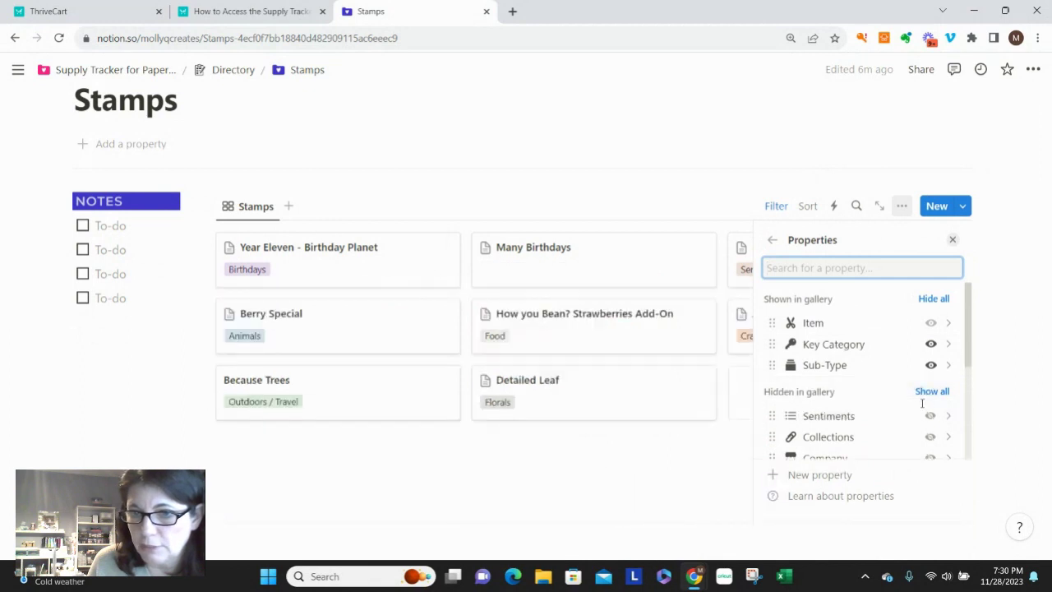
pyautogui.scroll(-3, 933, 403)
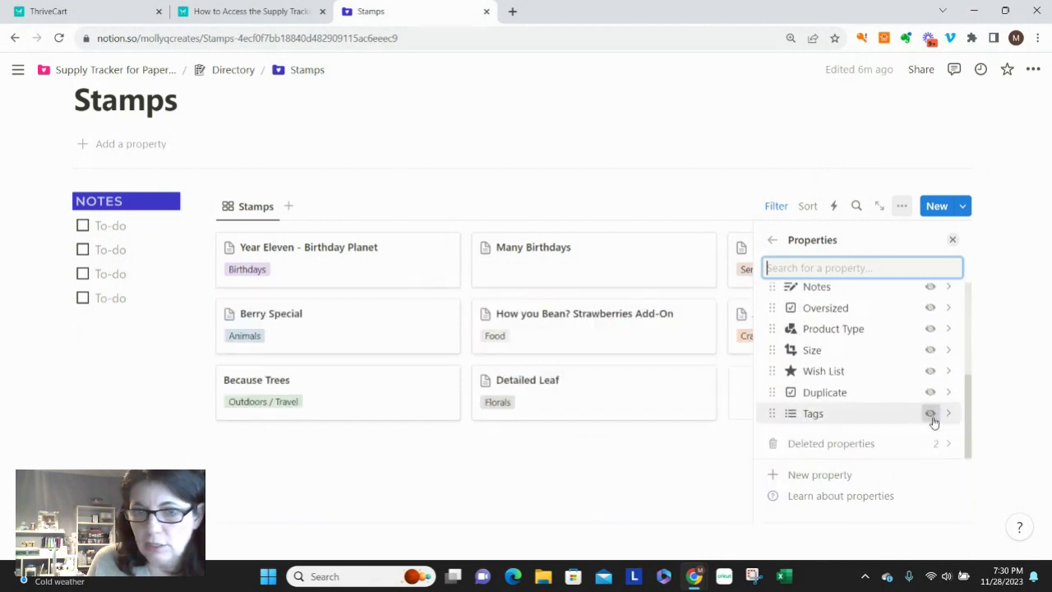
pyautogui.click(931, 415)
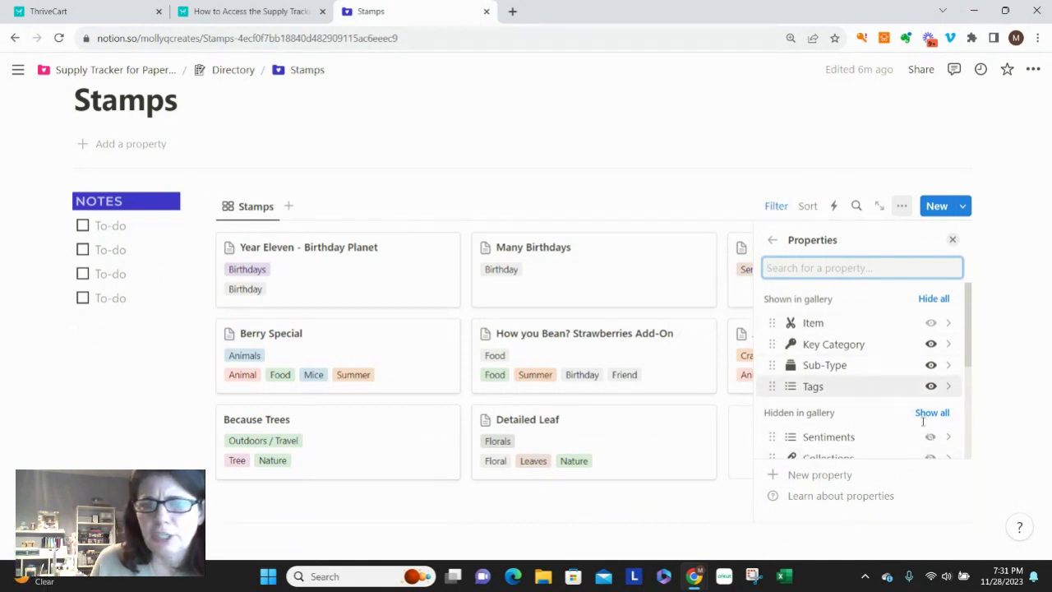
pyautogui.click(621, 164)
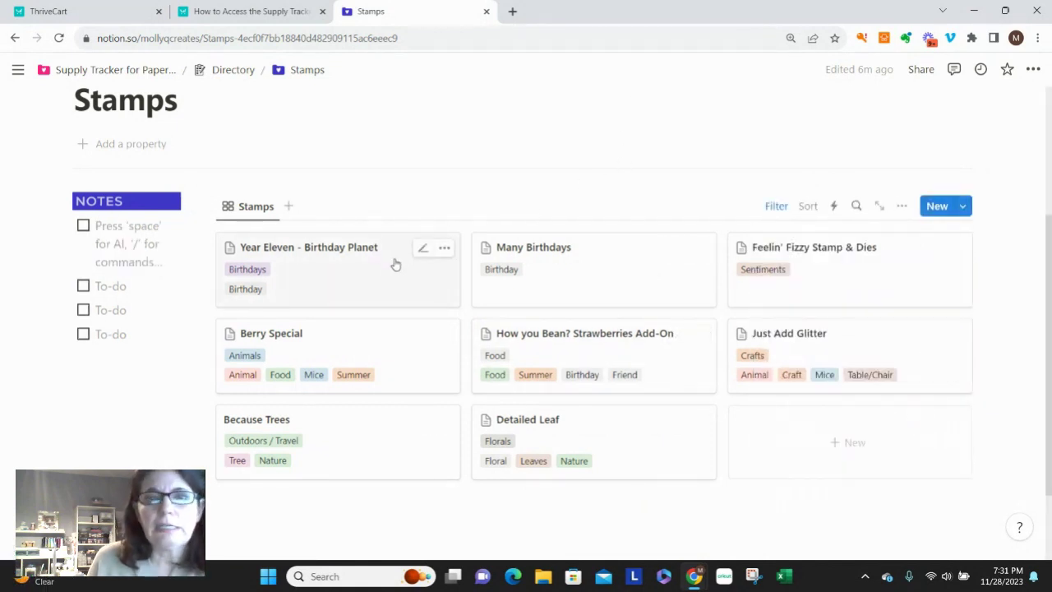